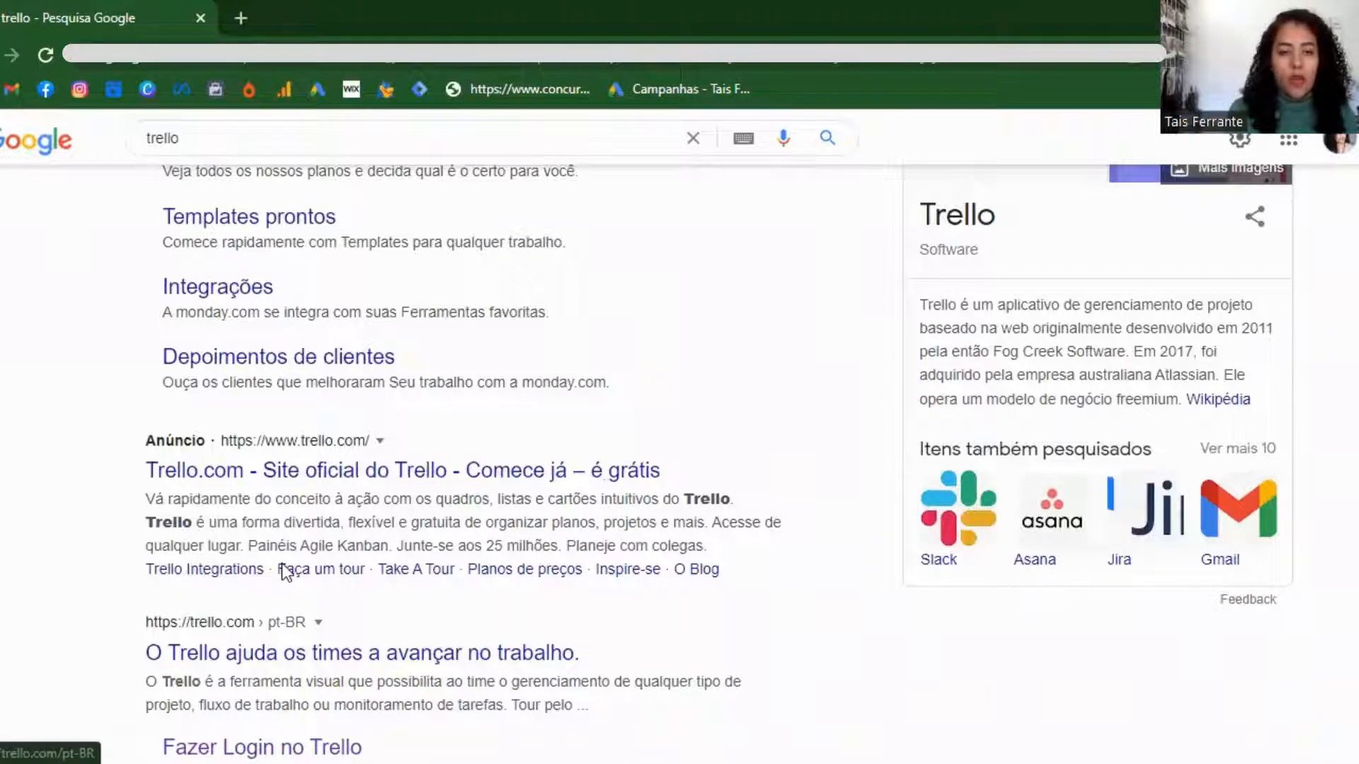
Open Trello's Portuguese homepage from the search results and reduce the browser's page zoom by two levels
{"action": "left_click", "coordinate": [263, 669]}
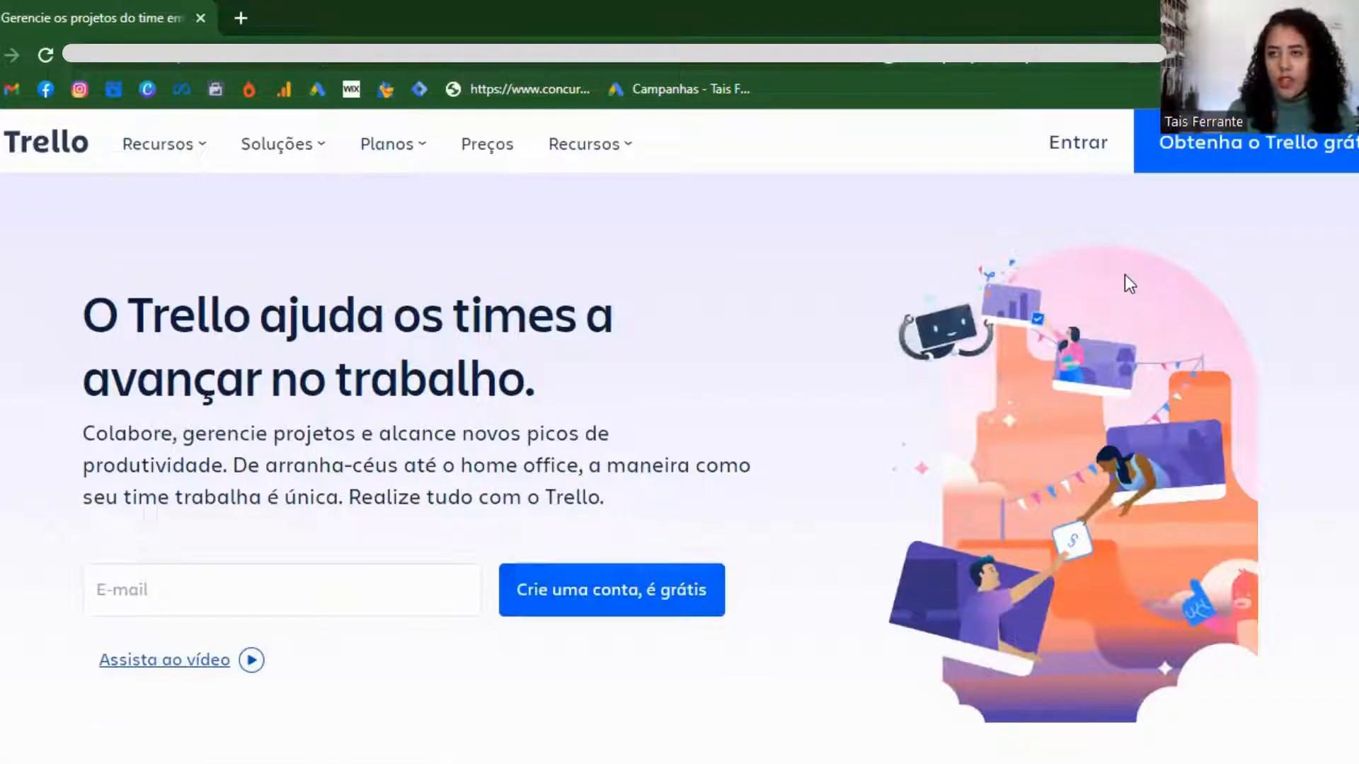
{"action": "left_click", "coordinate": [1343, 54]}
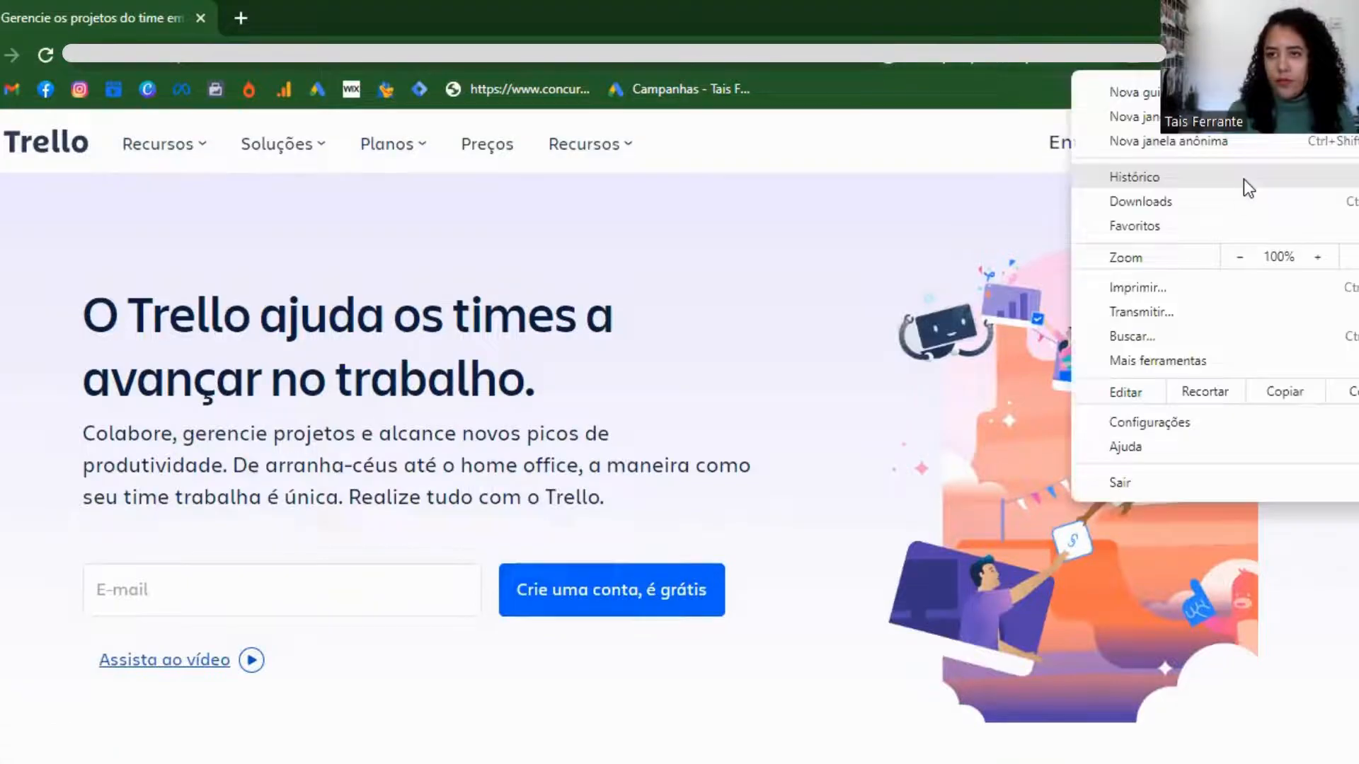
{"action": "left_click", "coordinate": [1239, 257]}
{"action": "left_click", "coordinate": [1239, 257]}
{"action": "left_click", "coordinate": [852, 309]}
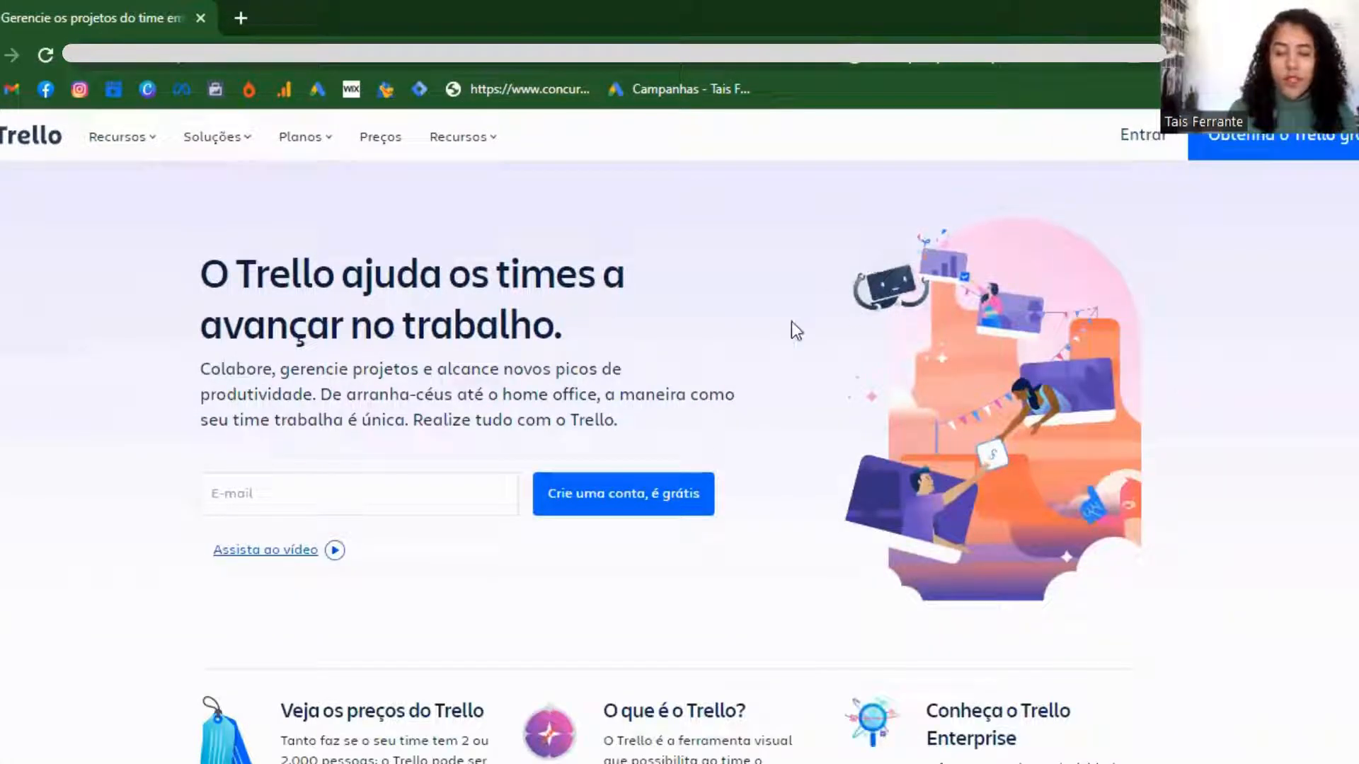
Sign up for a free Trello account with the first listed Google account and confirm the Atlassian account creation
{"action": "left_click", "coordinate": [657, 494]}
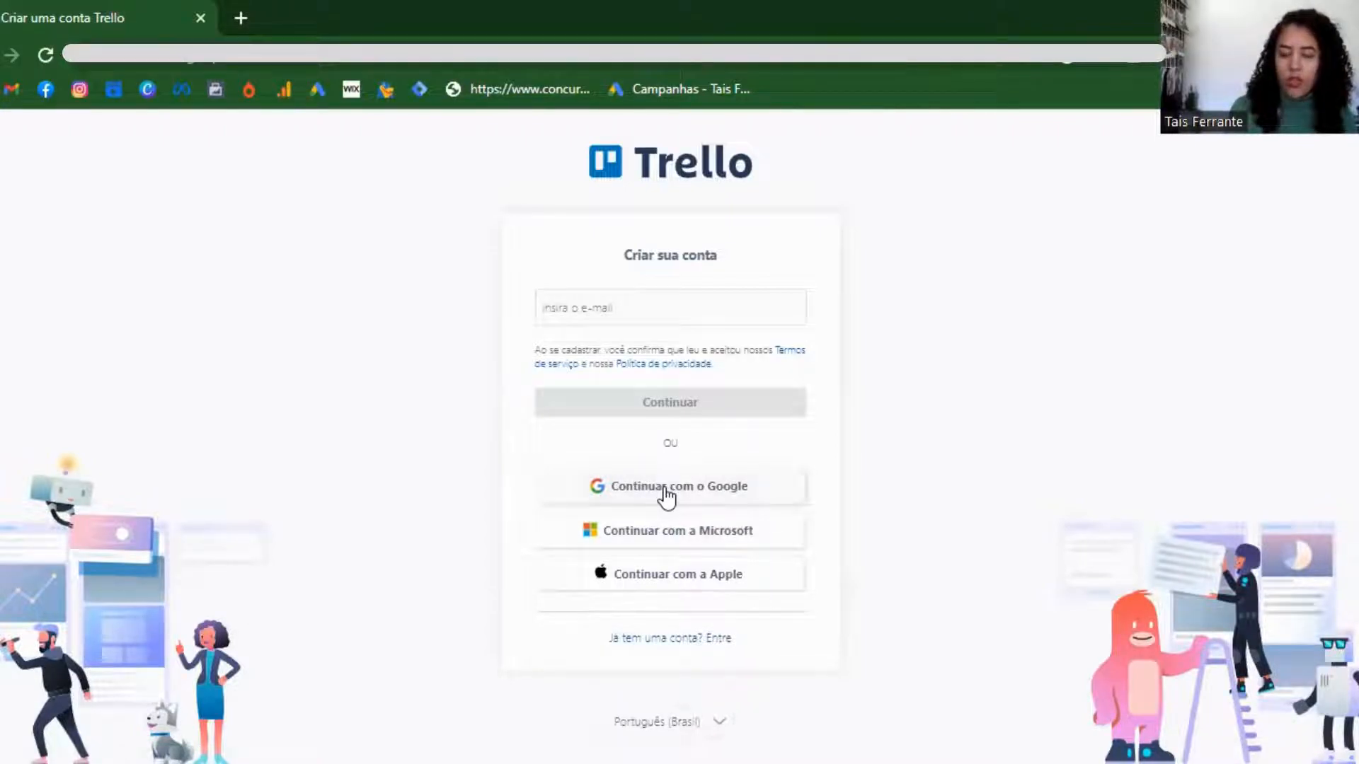
{"action": "left_click", "coordinate": [667, 495]}
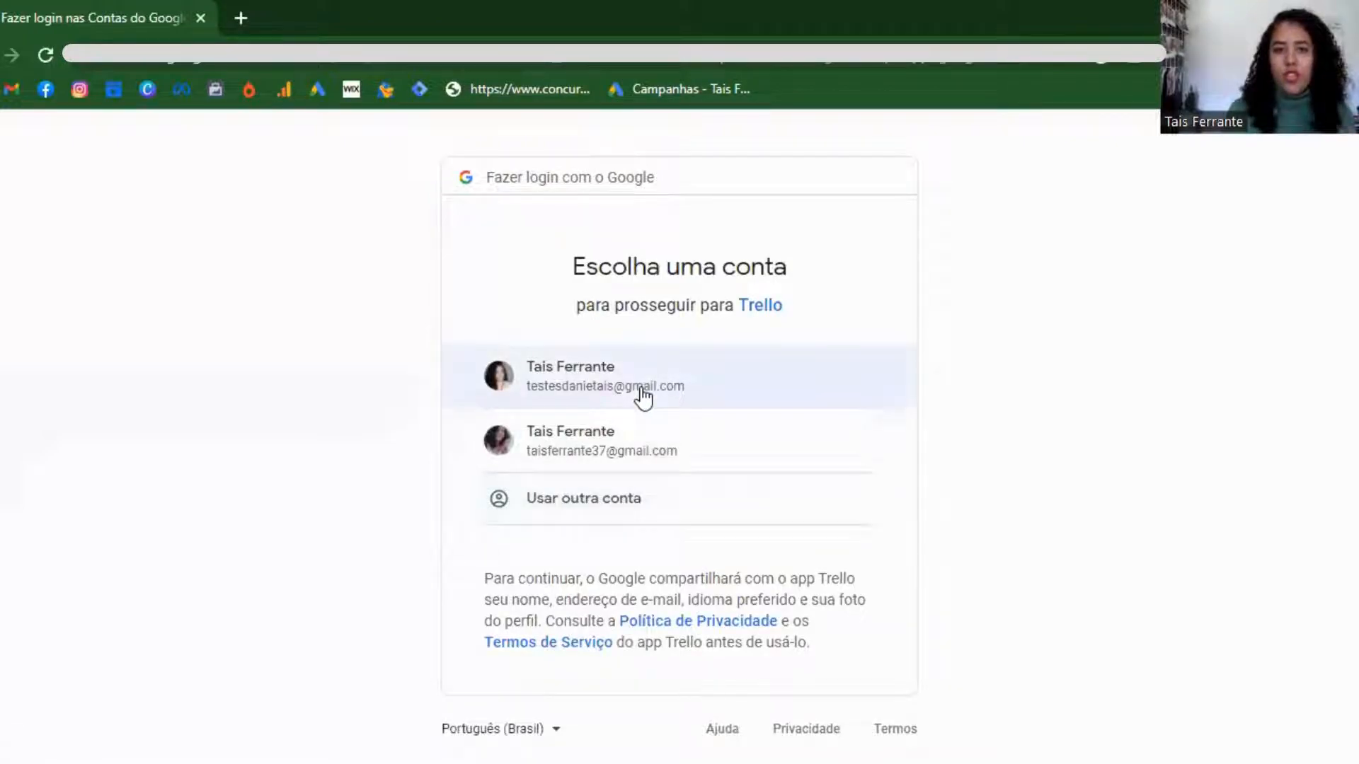
{"action": "left_click", "coordinate": [642, 390]}
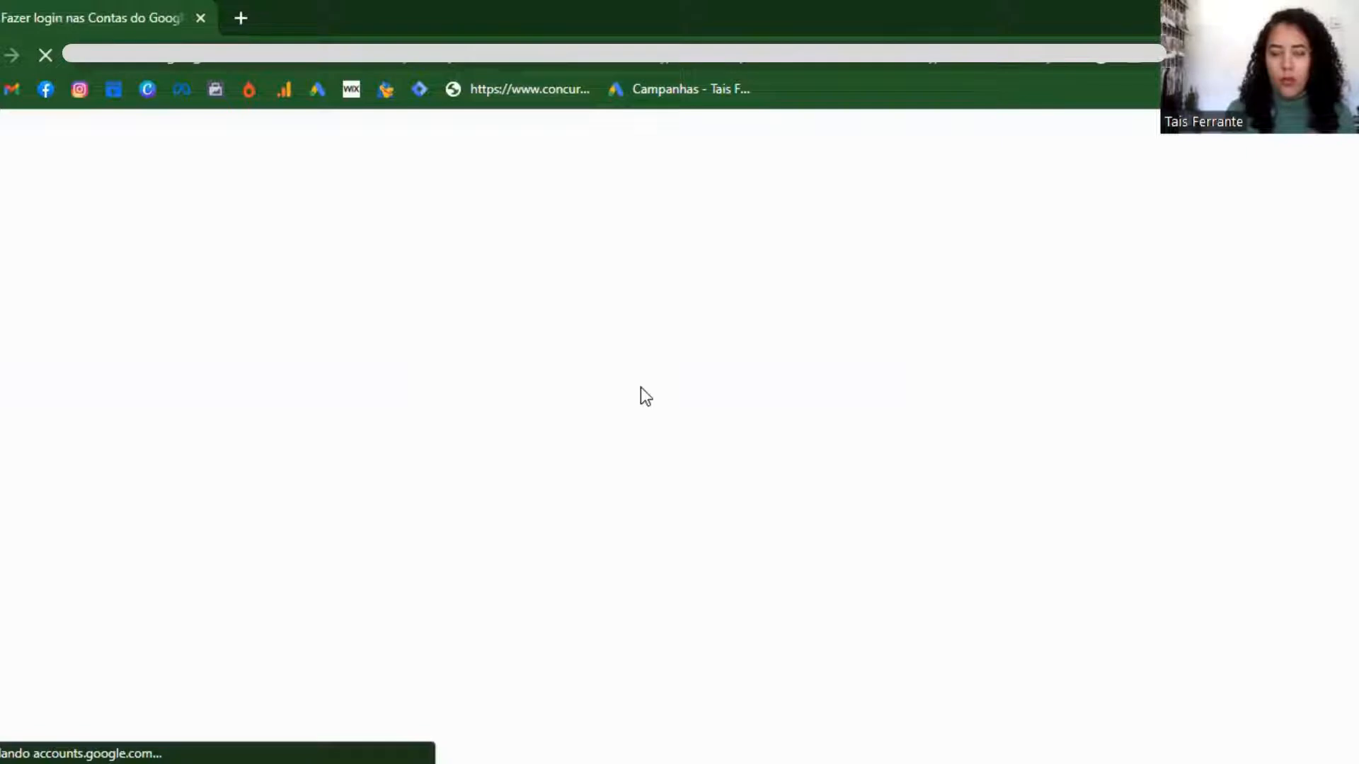
{"action": "left_click", "coordinate": [641, 388]}
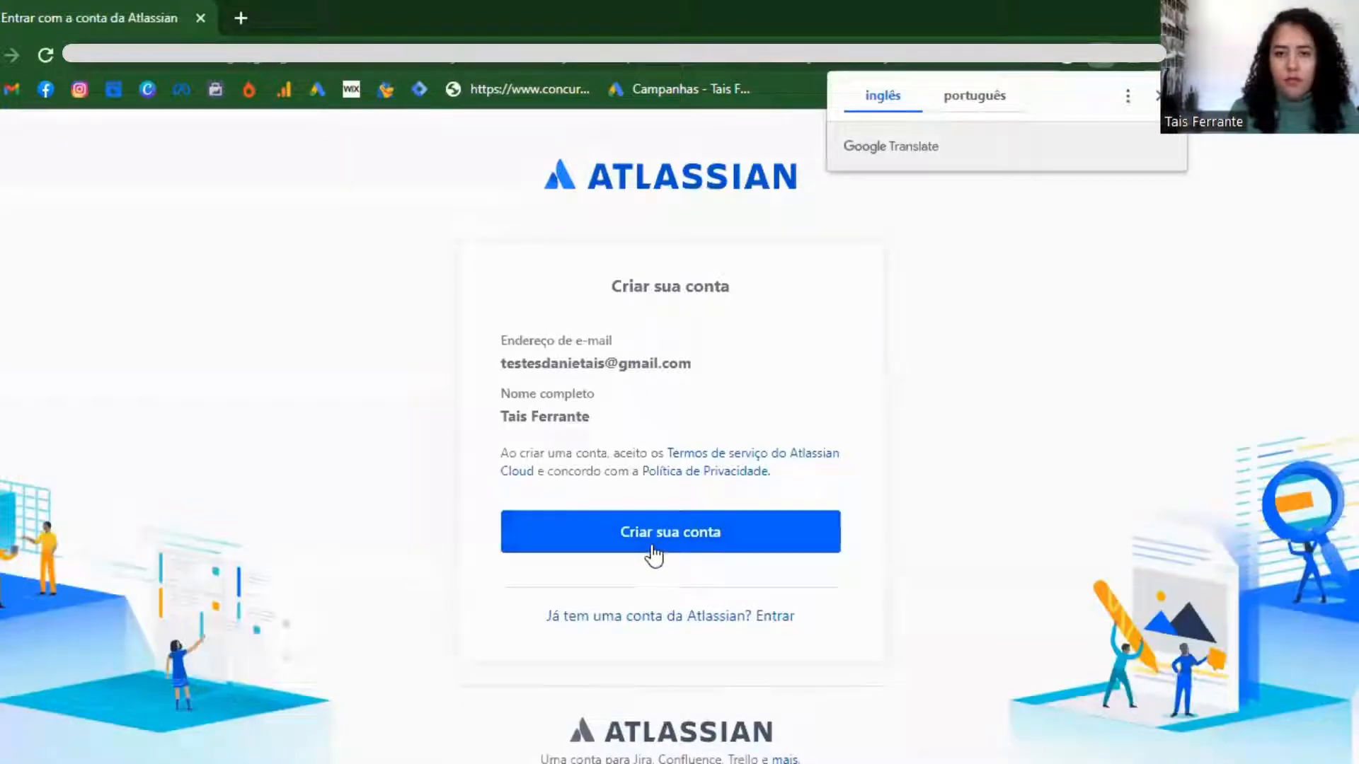
{"action": "left_click", "coordinate": [650, 545]}
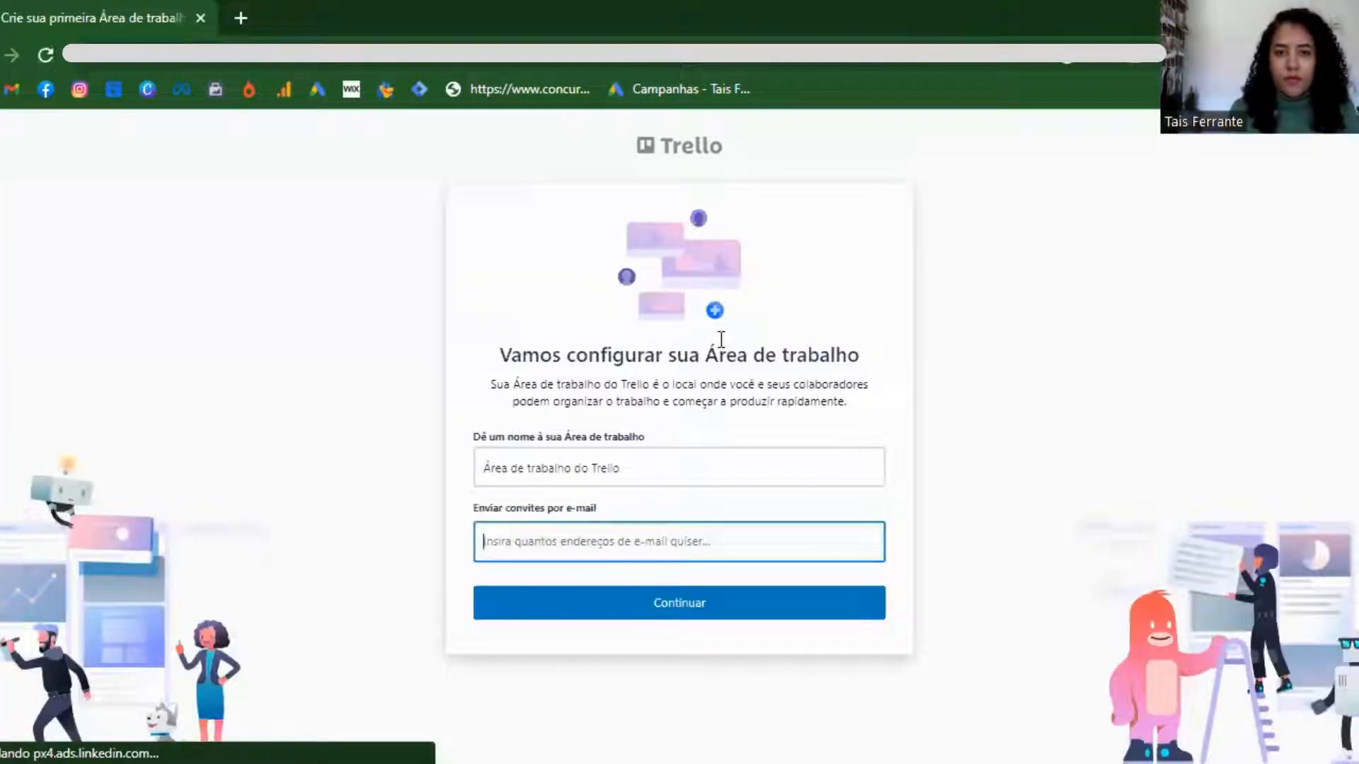
Accept the suggested workspace name without inviting anyone, and skip the Trello Premium free trial
{"action": "left_click", "coordinate": [646, 604]}
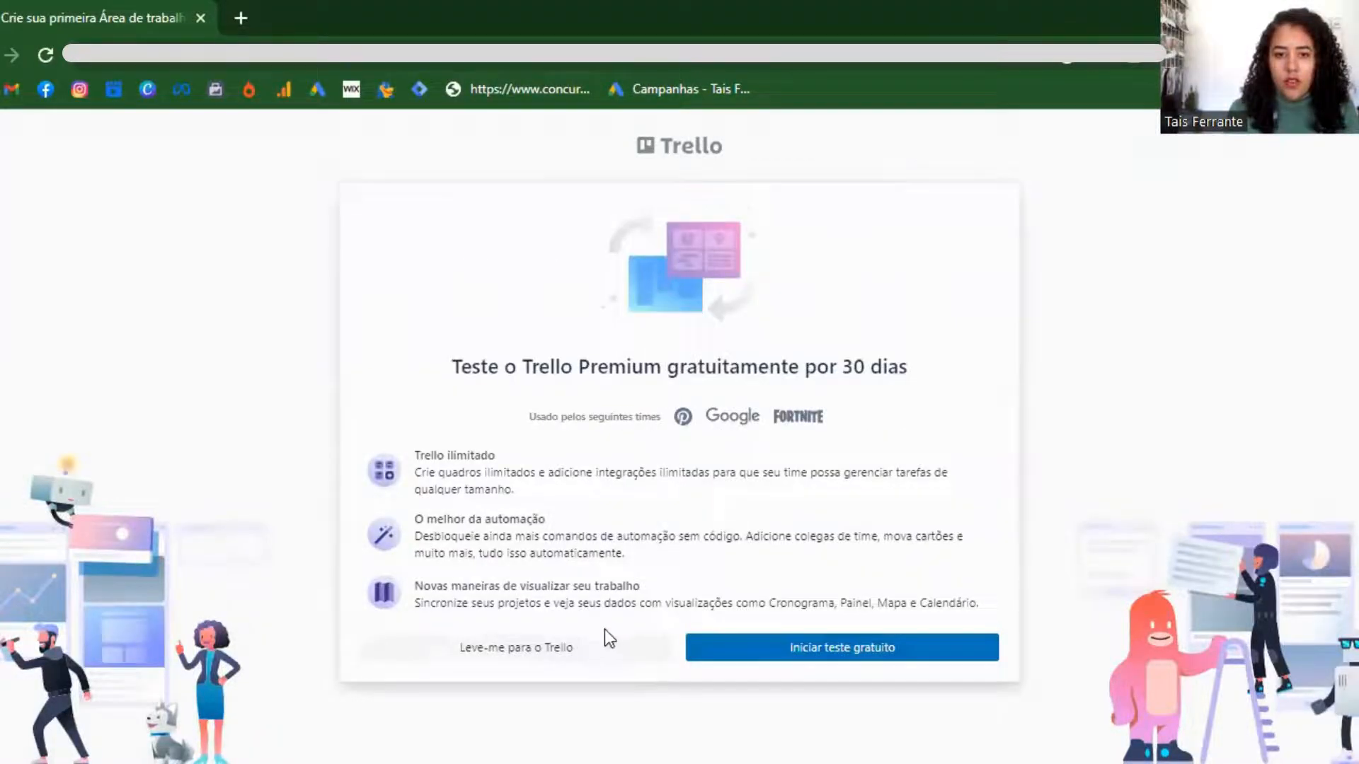
{"action": "left_click", "coordinate": [575, 648]}
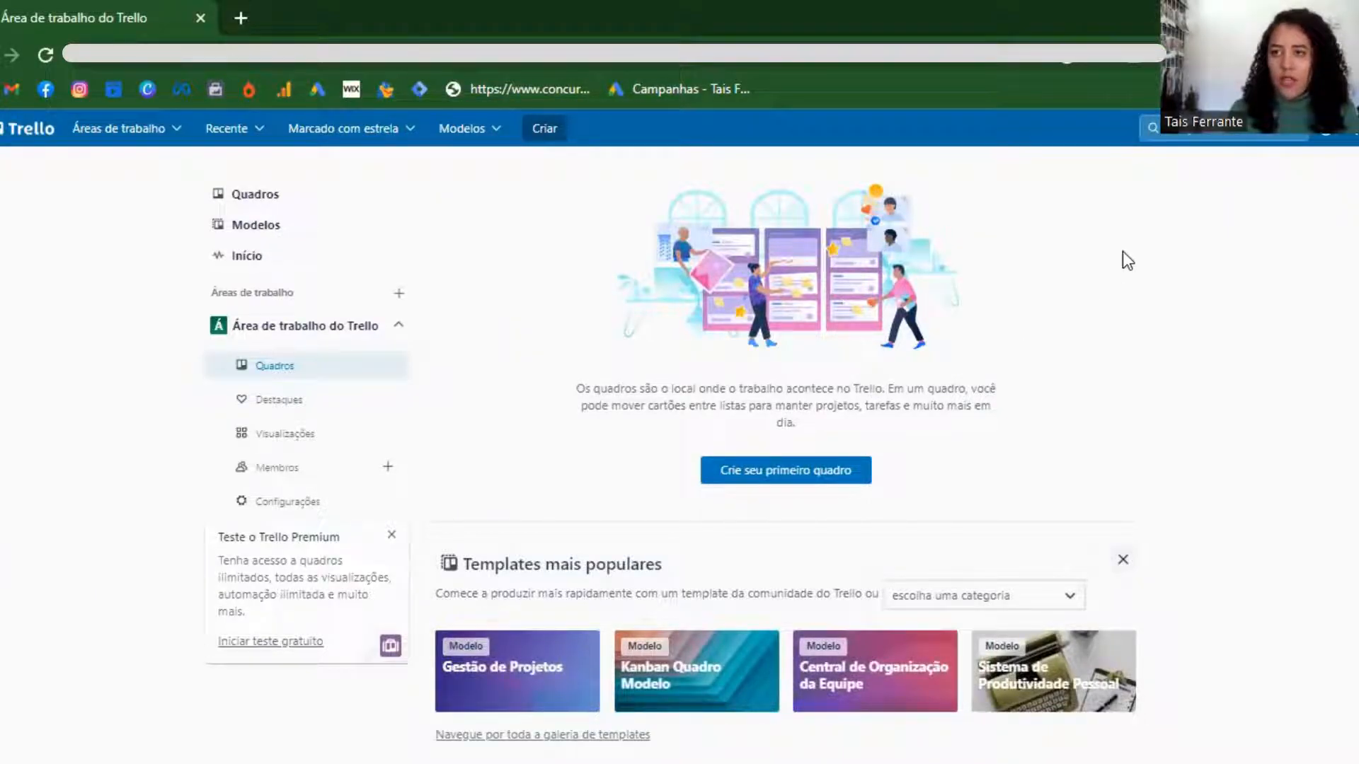
Look through the account options and the notifications, closing each of them again
{"action": "left_click", "coordinate": [1327, 128]}
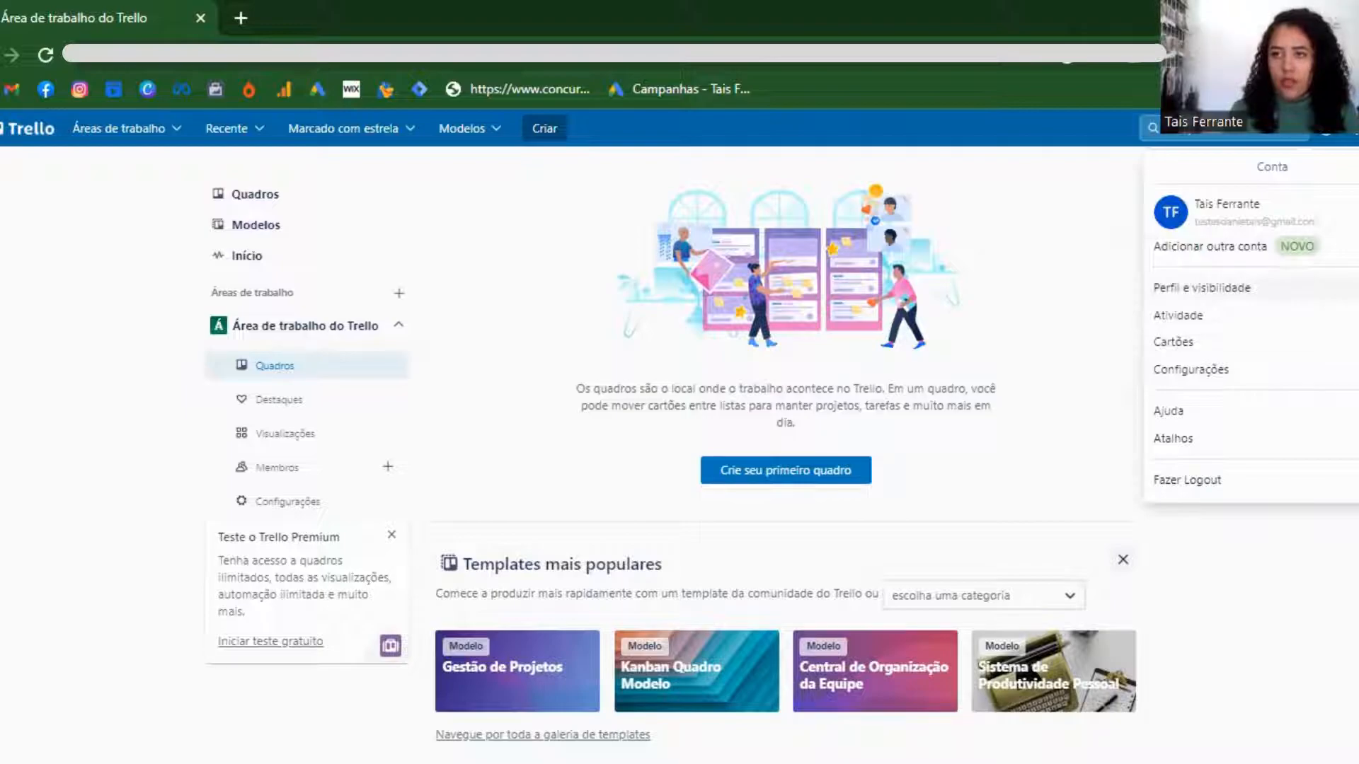
{"action": "left_click", "coordinate": [1358, 167]}
{"action": "left_click", "coordinate": [1356, 140]}
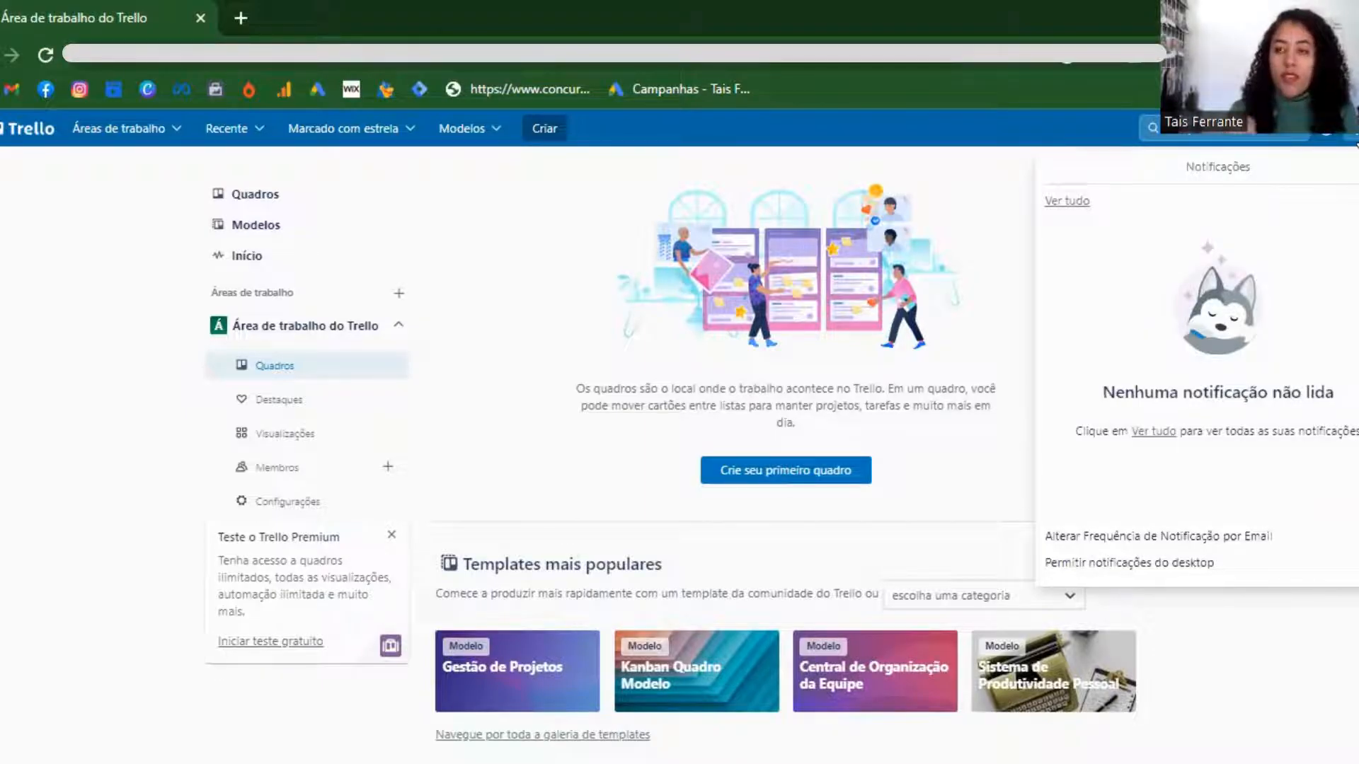
{"action": "left_click", "coordinate": [1358, 166]}
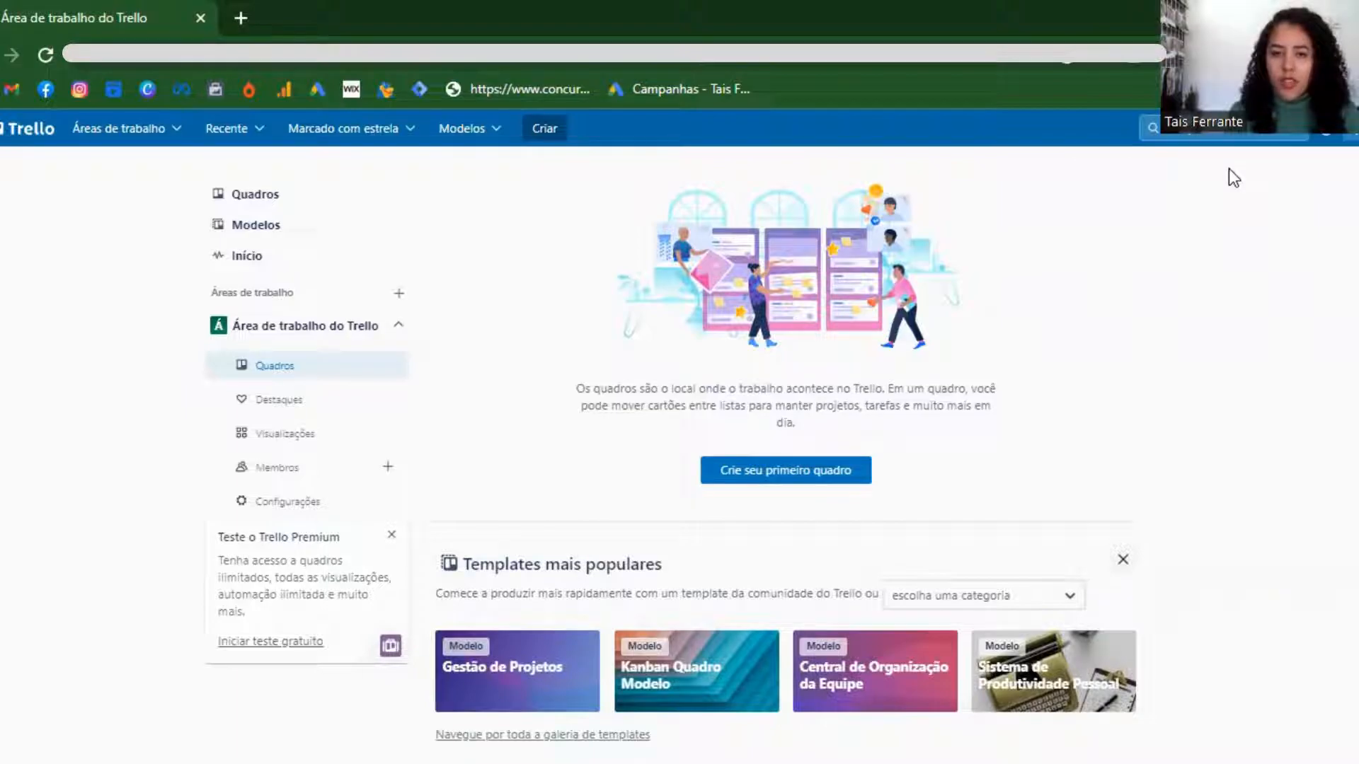
Look over the boards page and the template gallery's categories, then return to the boards overview
{"action": "scroll", "coordinate": [932, 277], "scroll_direction": "down", "scroll_amount": 1}
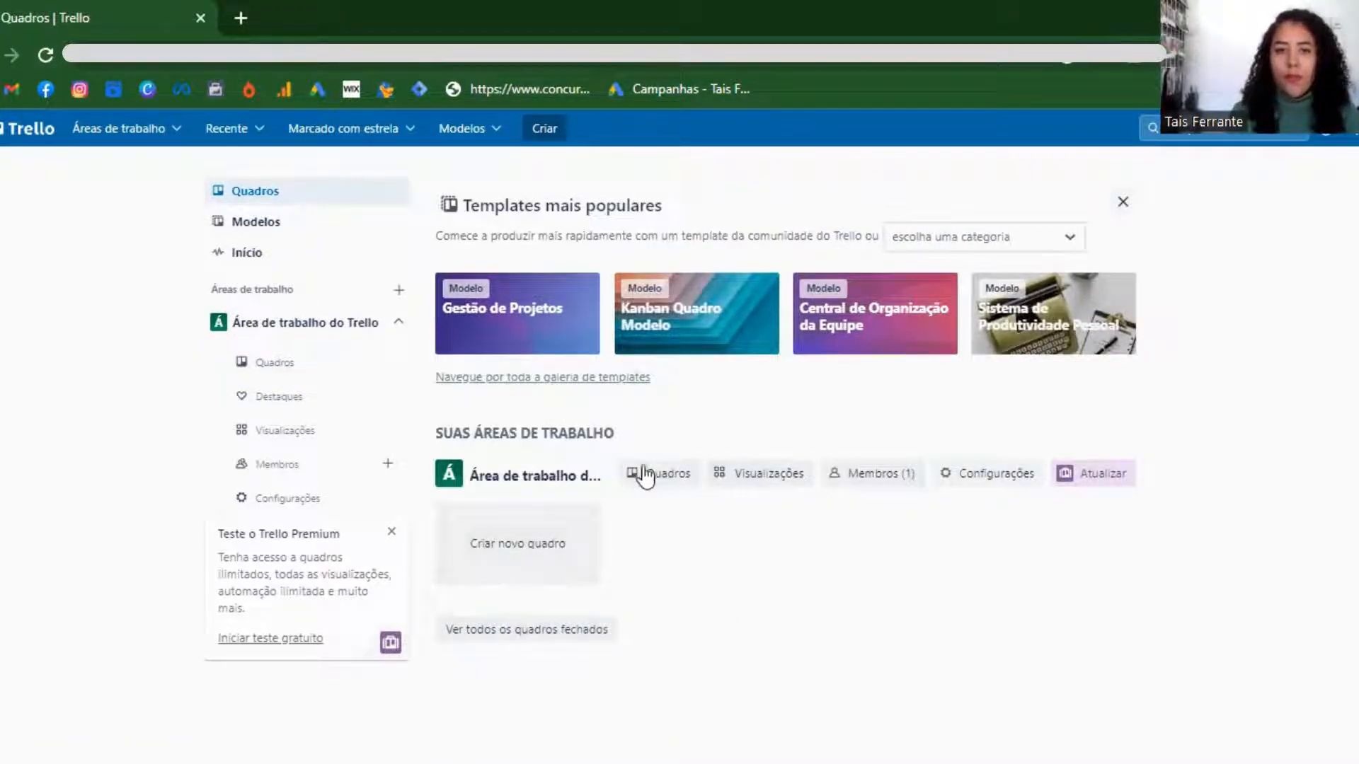
{"action": "left_click", "coordinate": [337, 245]}
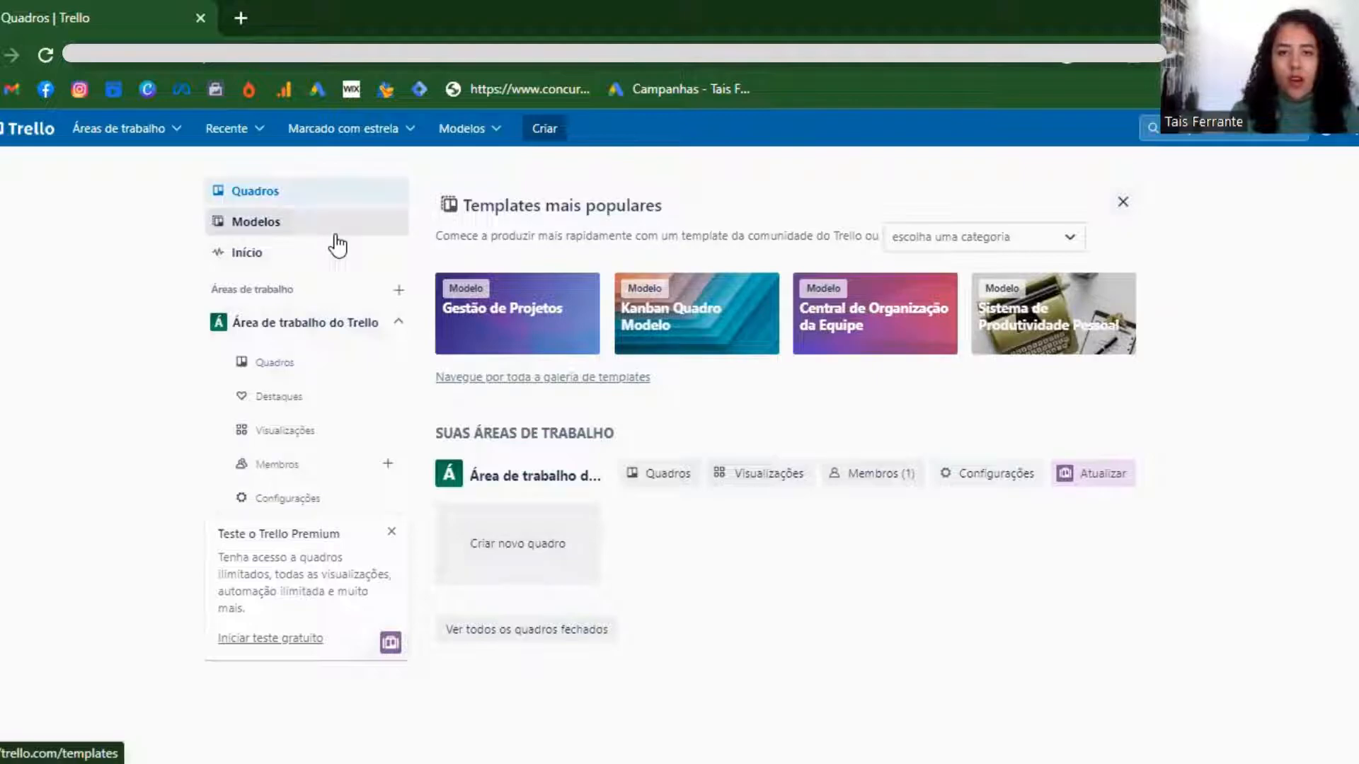
{"action": "scroll", "coordinate": [780, 432], "scroll_direction": "down", "scroll_amount": 2}
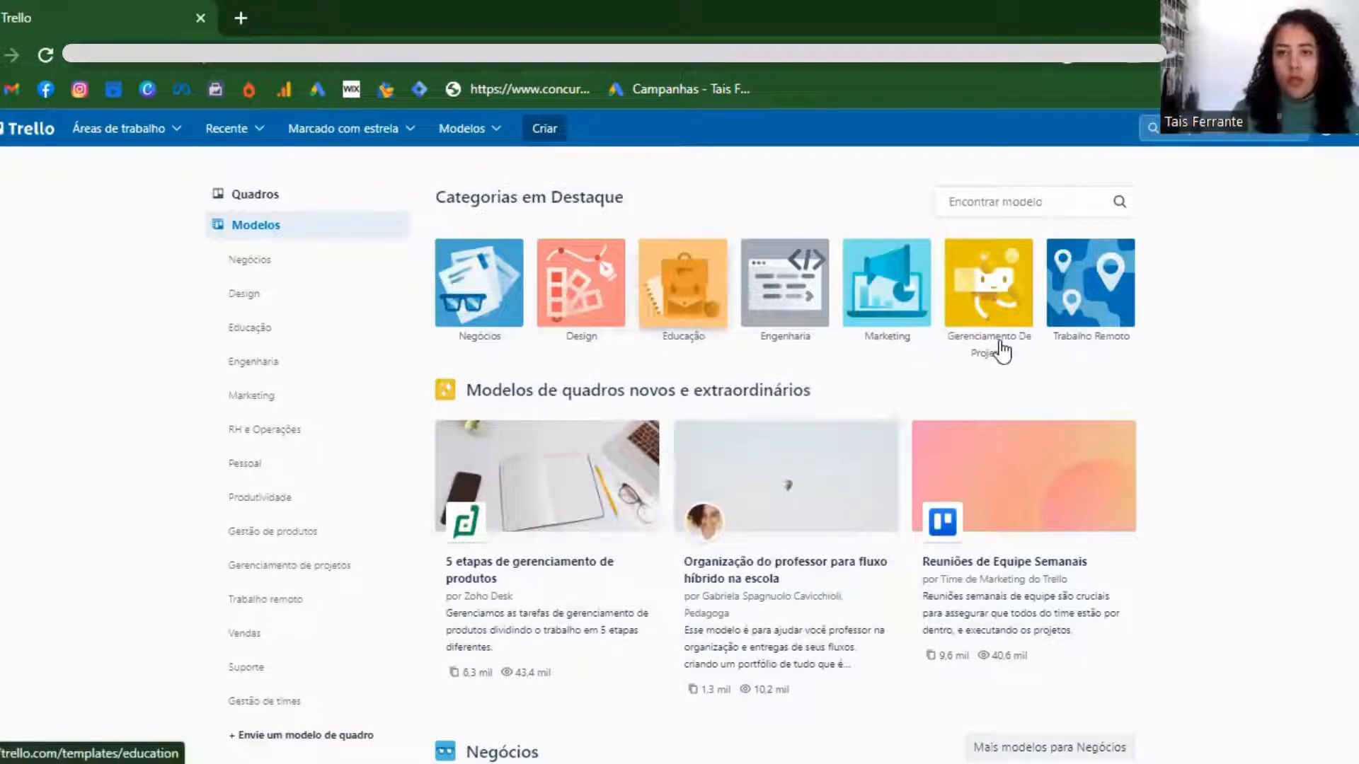
{"action": "left_click", "coordinate": [269, 195]}
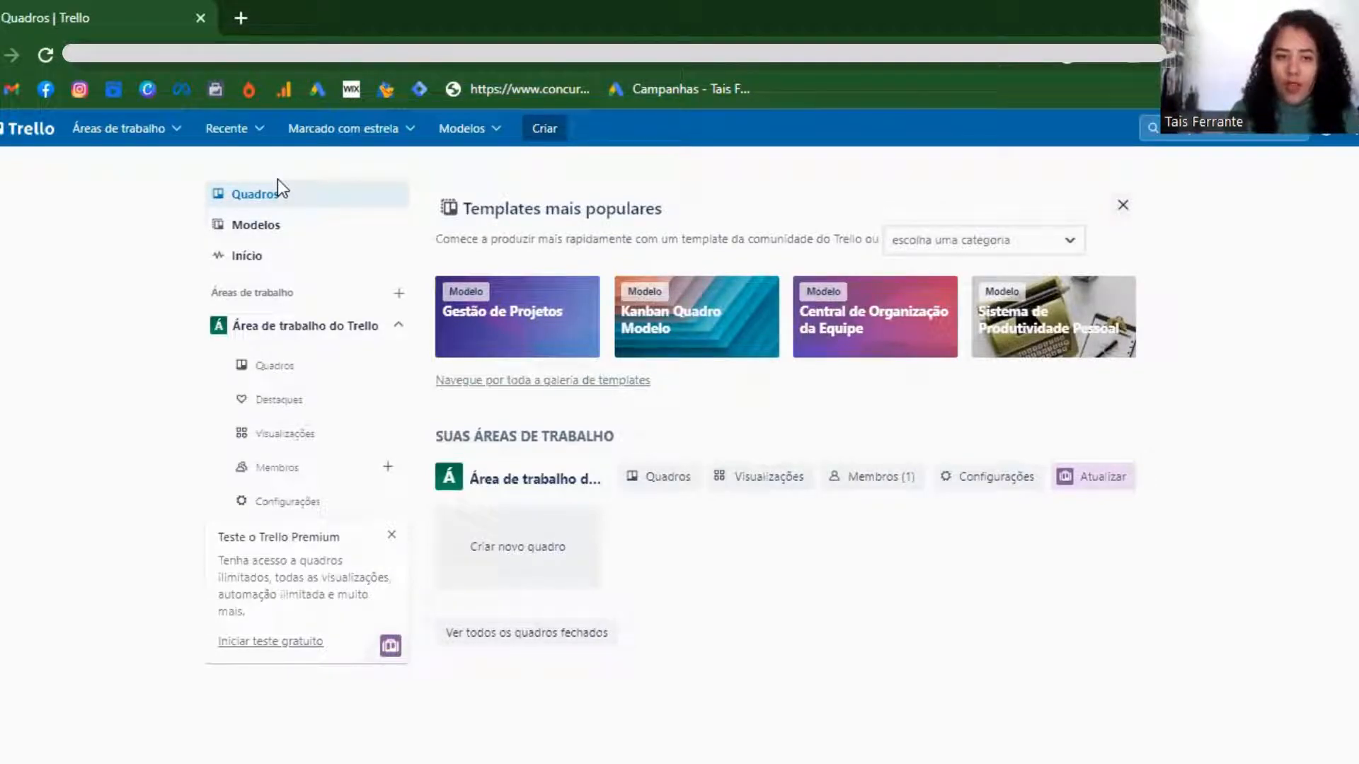
Dismiss the Premium trial offer and start a new board with the multicoloured abstract photo as its background
{"action": "left_click", "coordinate": [391, 535]}
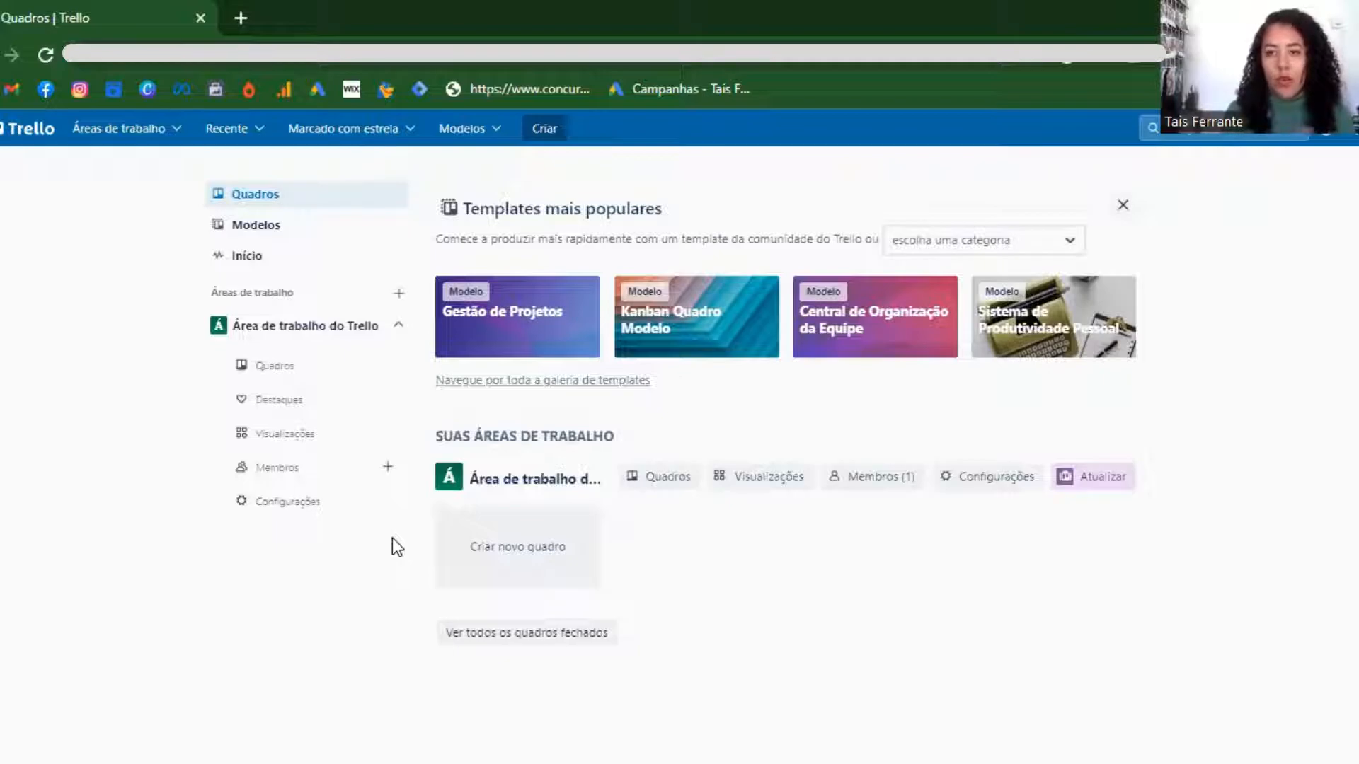
{"action": "left_click", "coordinate": [518, 566]}
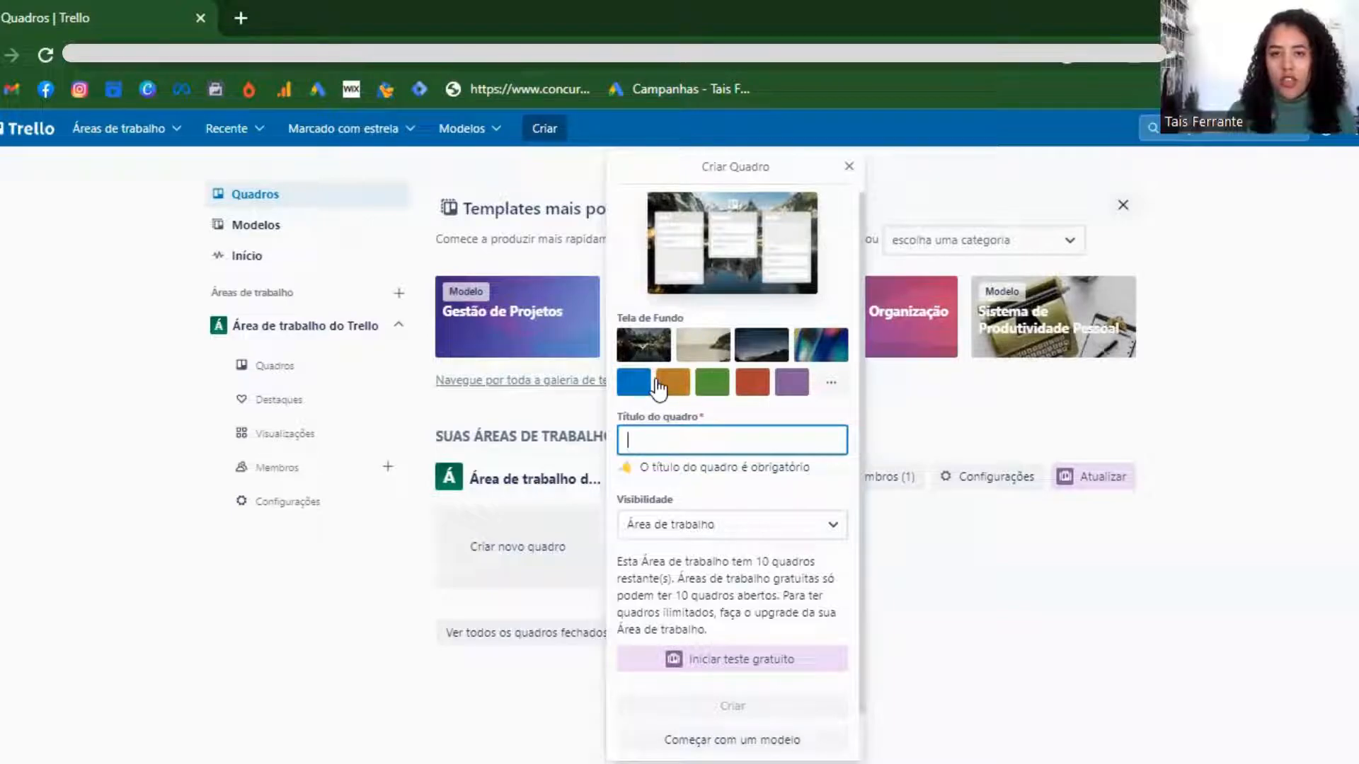
{"action": "left_click", "coordinate": [833, 385]}
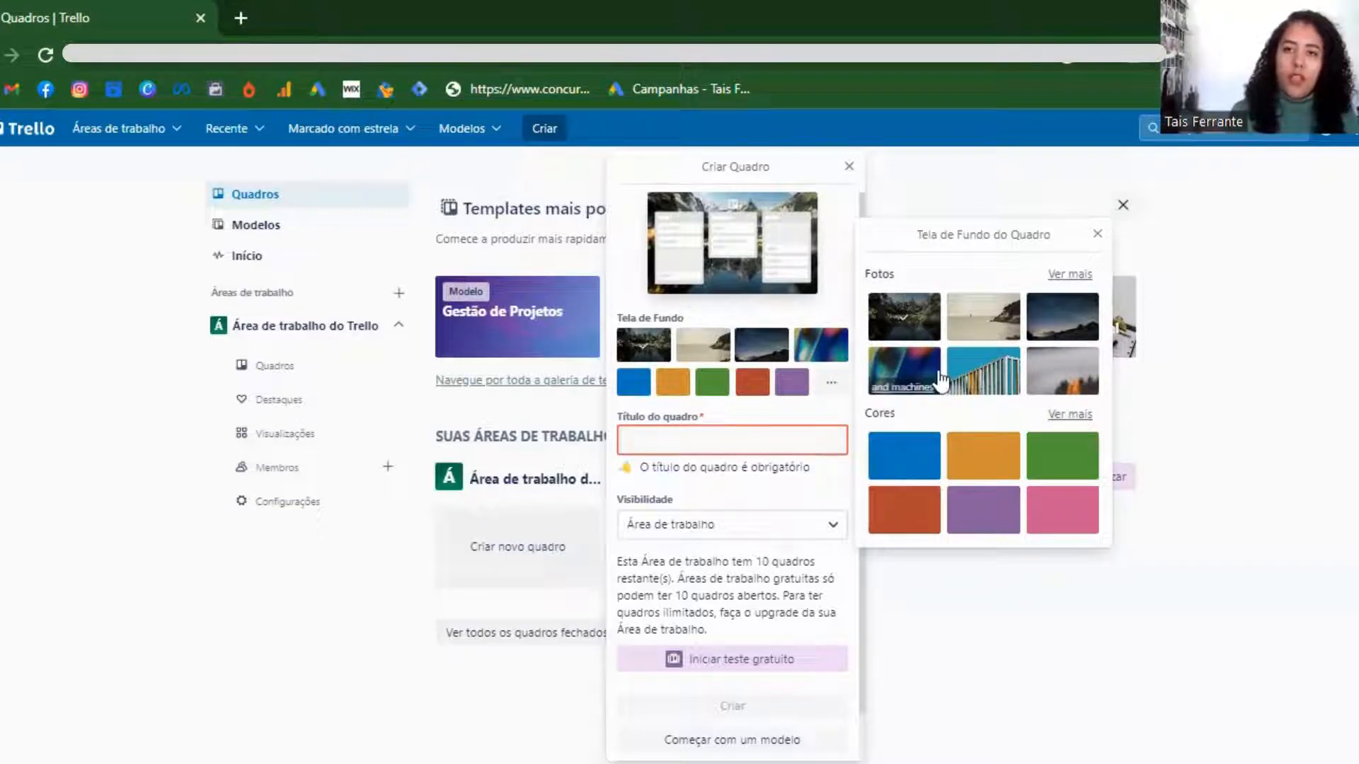
{"action": "left_click", "coordinate": [903, 370]}
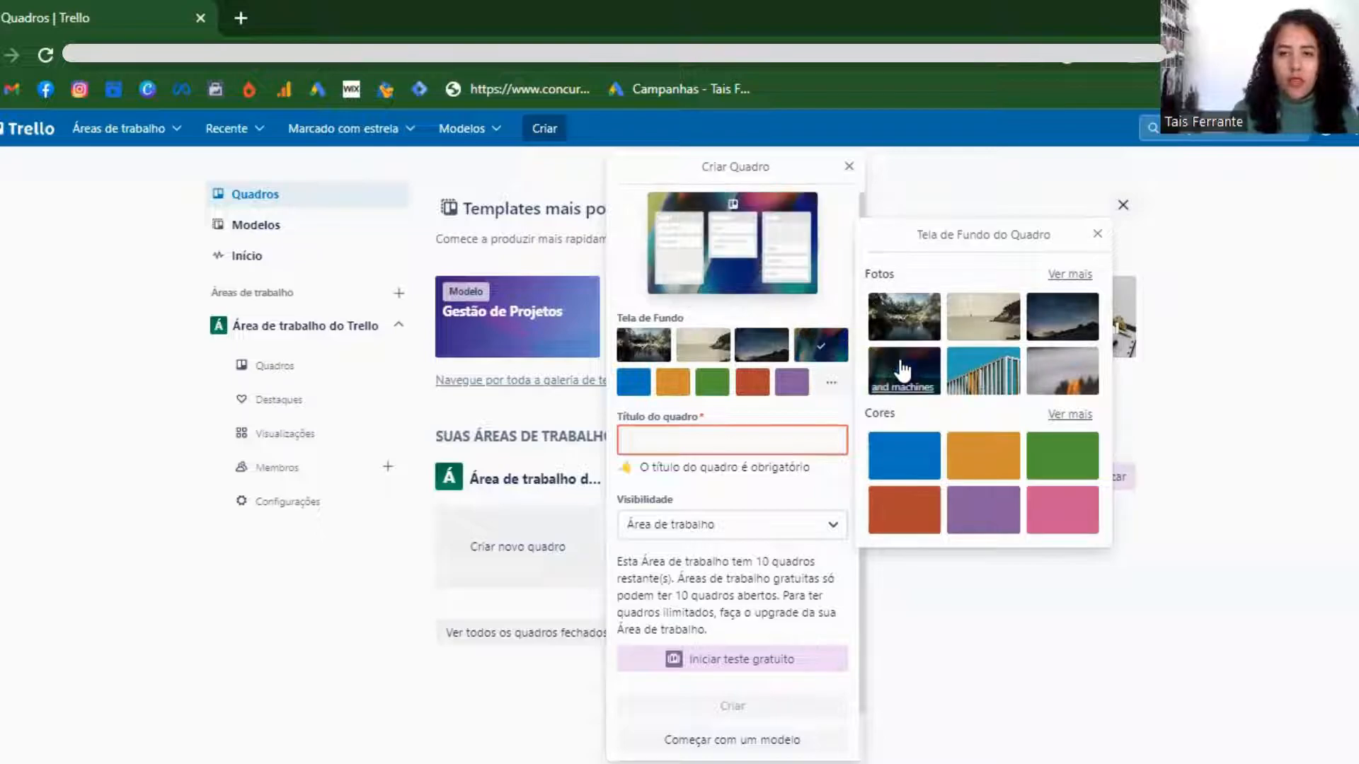
Title the board "Teste", choose Área de trabalho as its visibility, and create it
{"action": "left_click", "coordinate": [787, 441]}
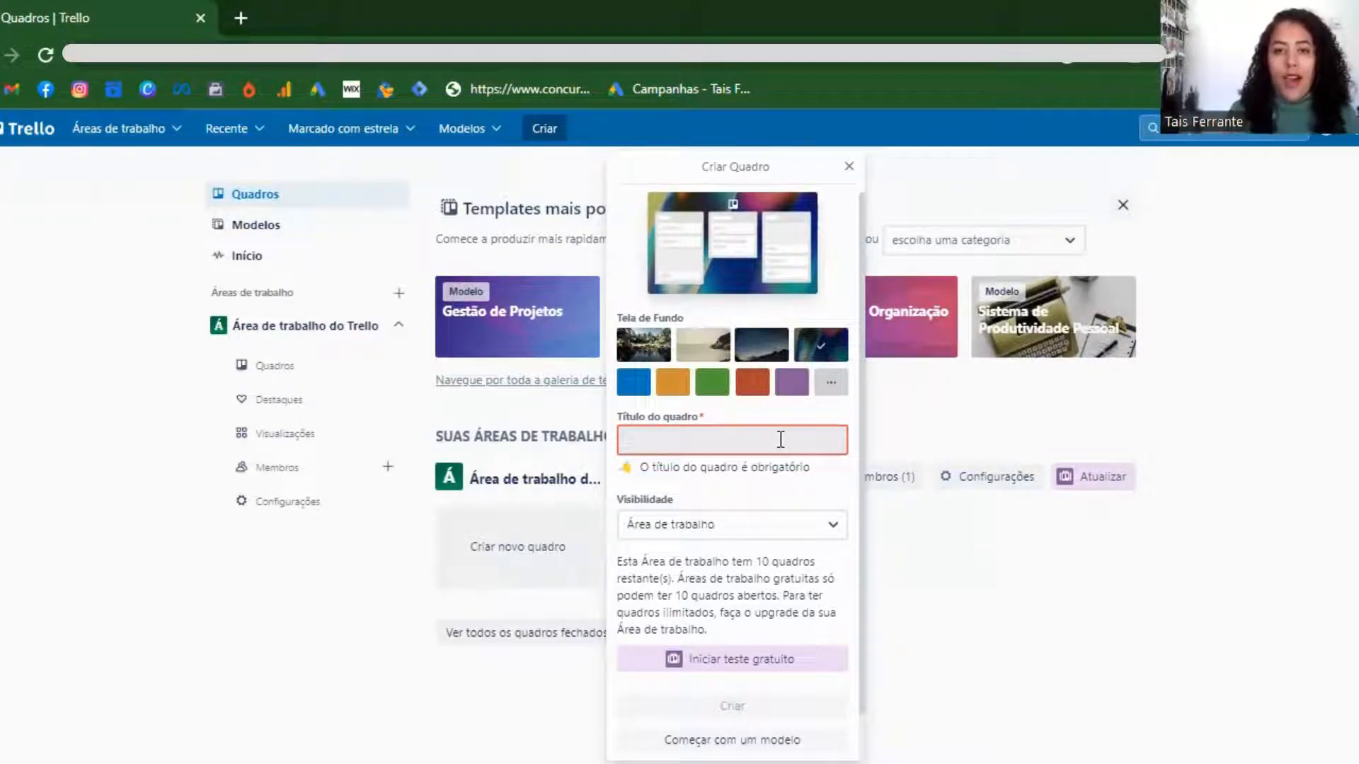
{"action": "key", "text": "shift+Tab"}
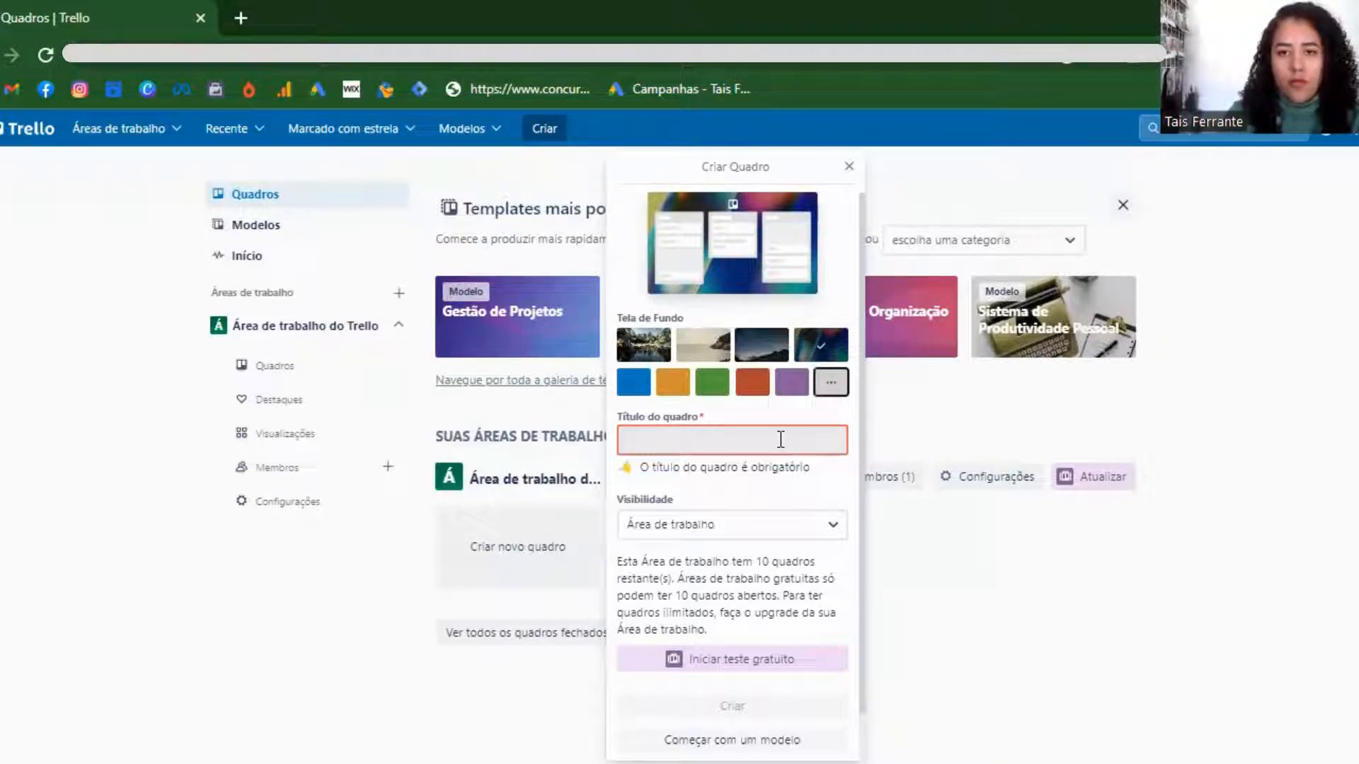
{"action": "left_click", "coordinate": [780, 440]}
{"action": "type", "text": "Teste"}
{"action": "left_click", "coordinate": [782, 507]}
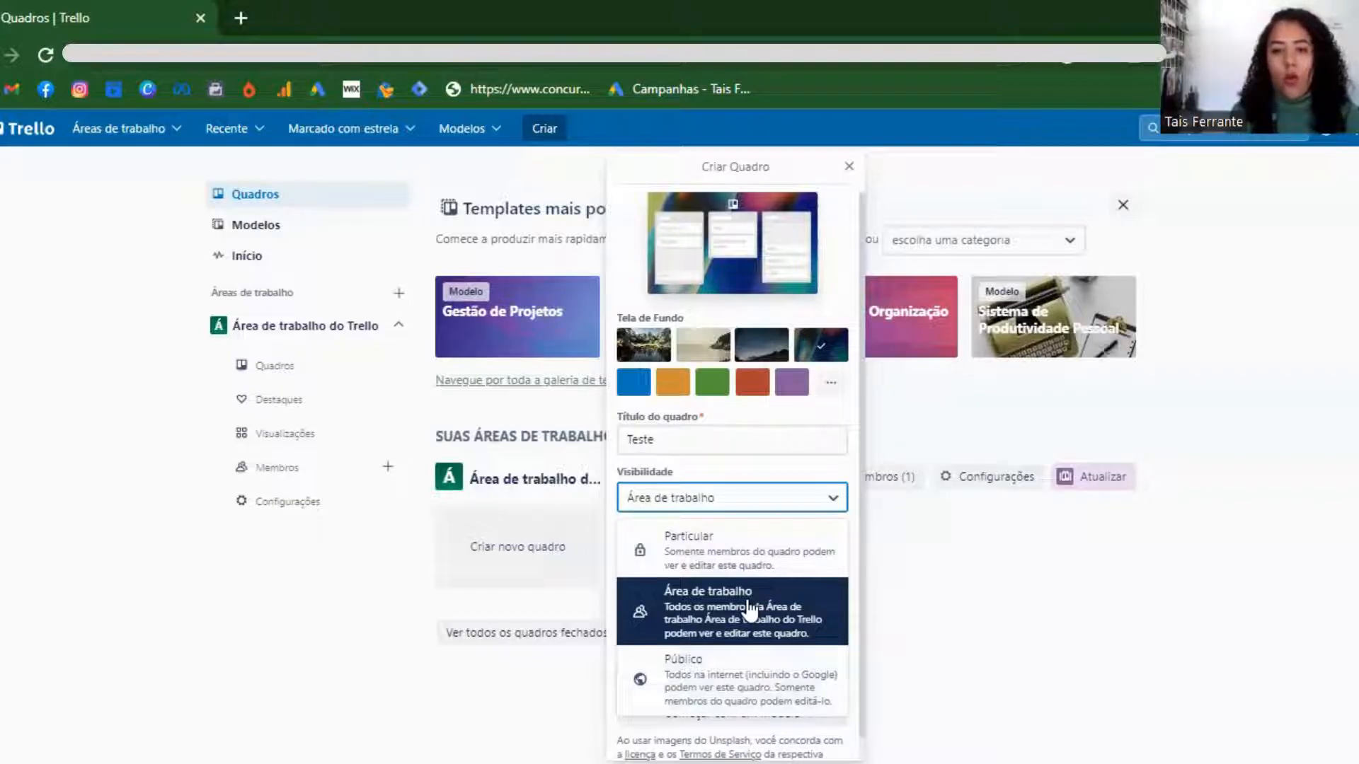
{"action": "left_click", "coordinate": [721, 609]}
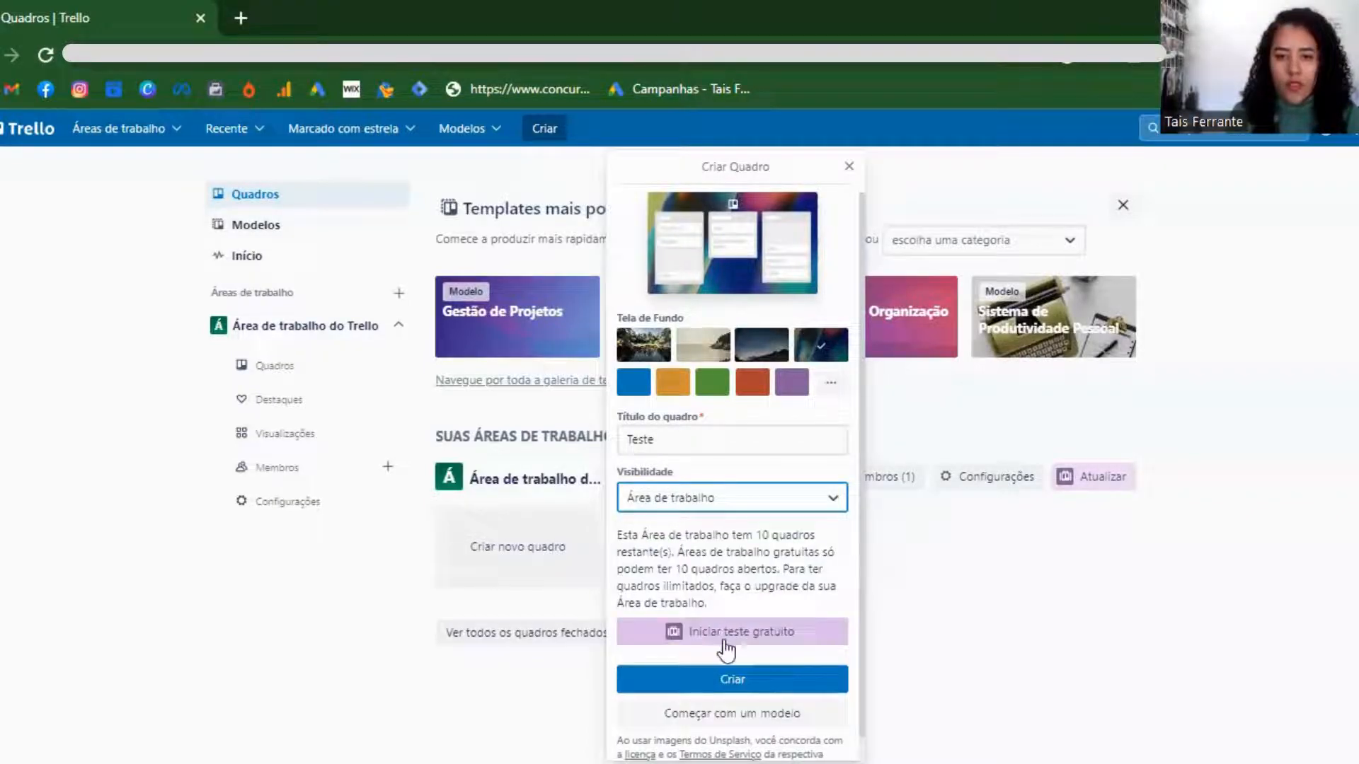
{"action": "scroll", "coordinate": [722, 594], "scroll_direction": "down", "scroll_amount": 1}
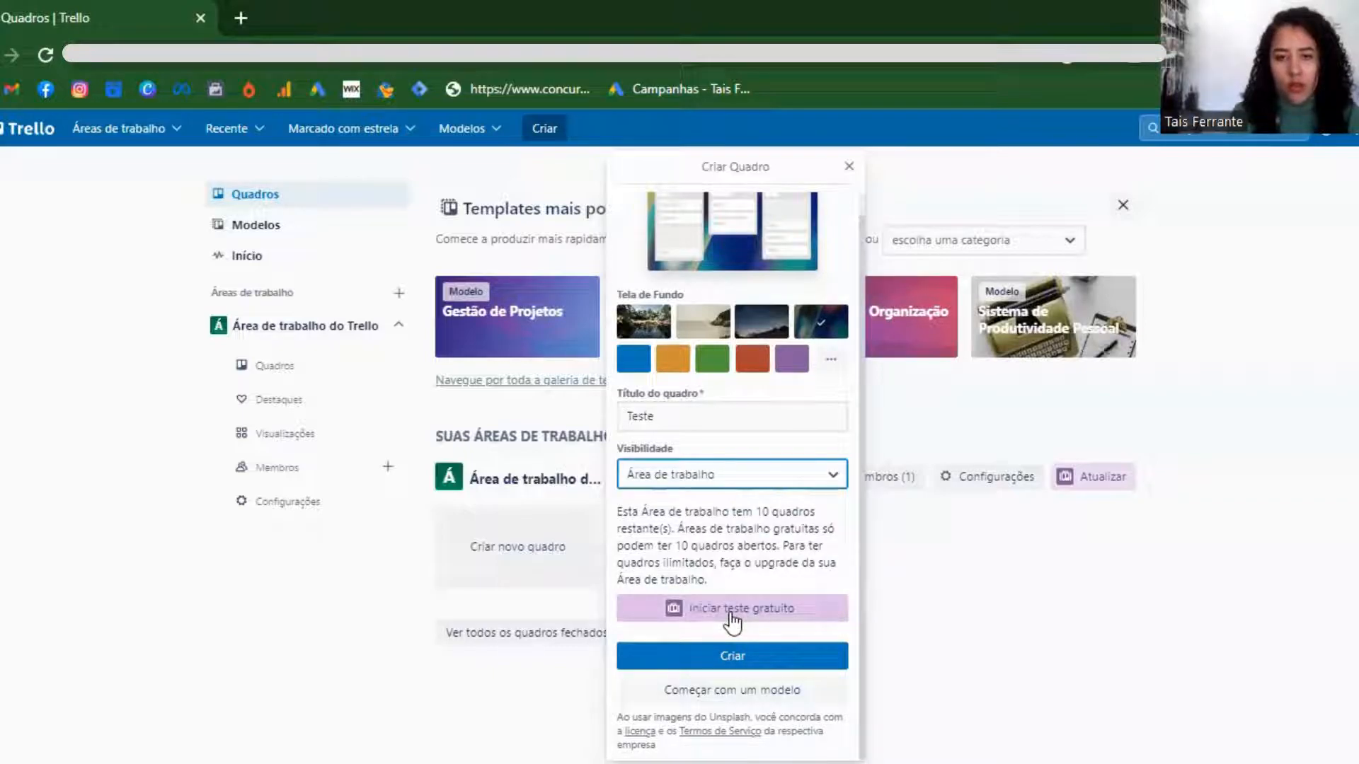
{"action": "left_click", "coordinate": [762, 655]}
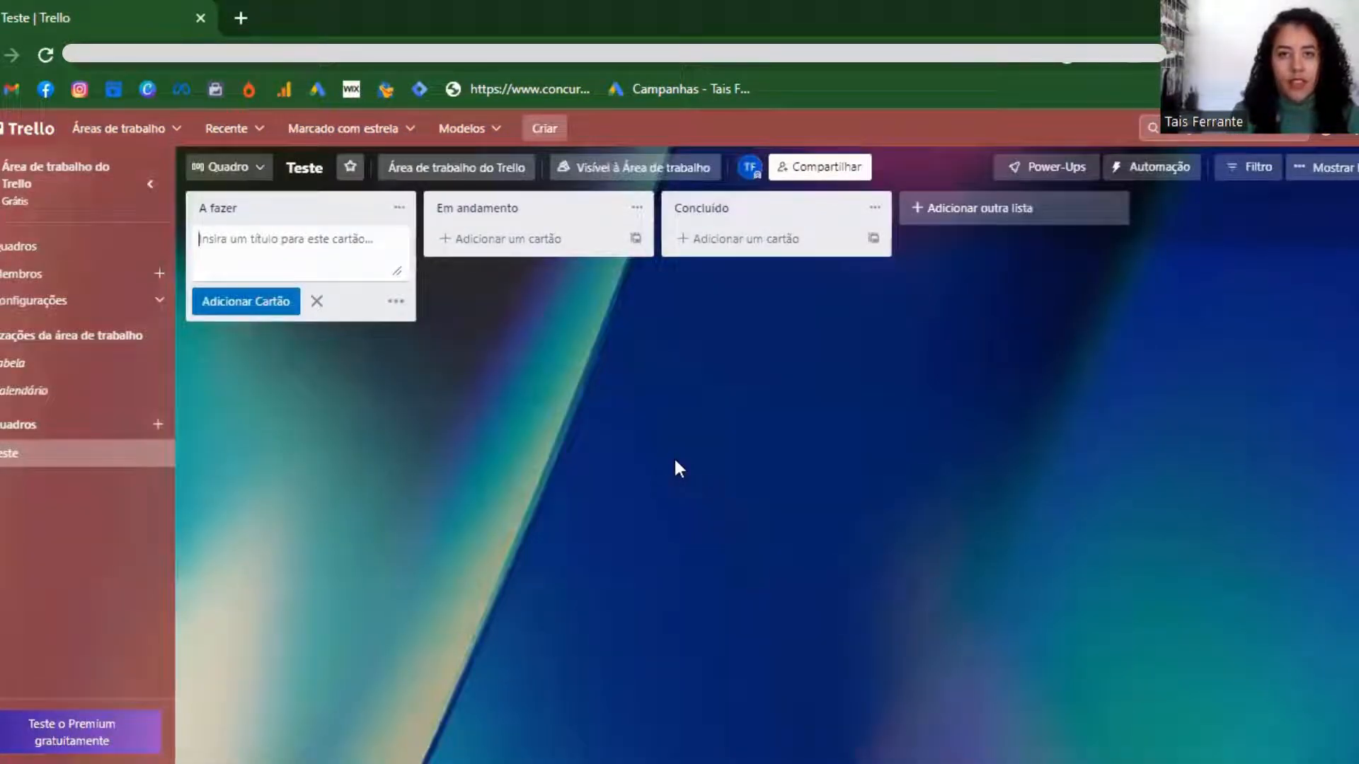
Cancel the new card entry in the A fazer list and collapse the workspace sidebar
{"action": "left_click", "coordinate": [675, 460]}
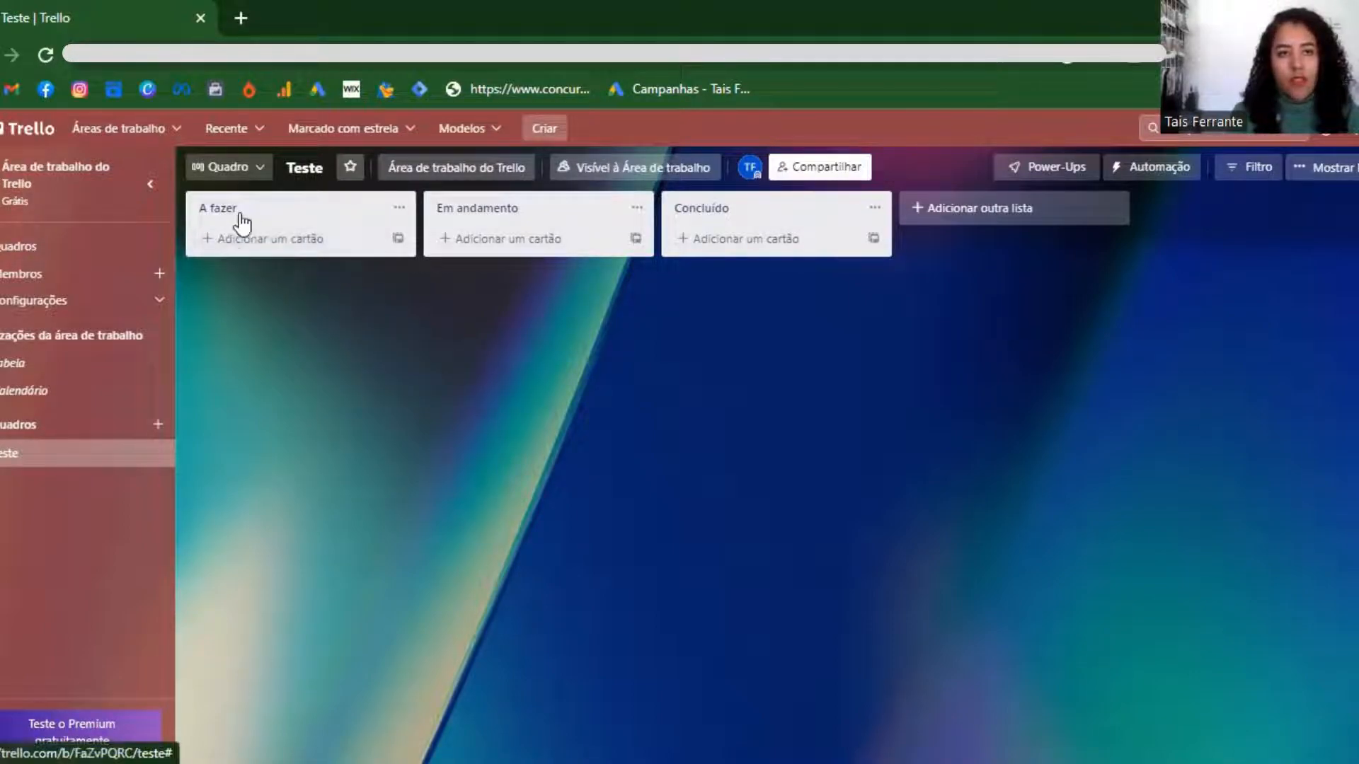
{"action": "left_click", "coordinate": [148, 186]}
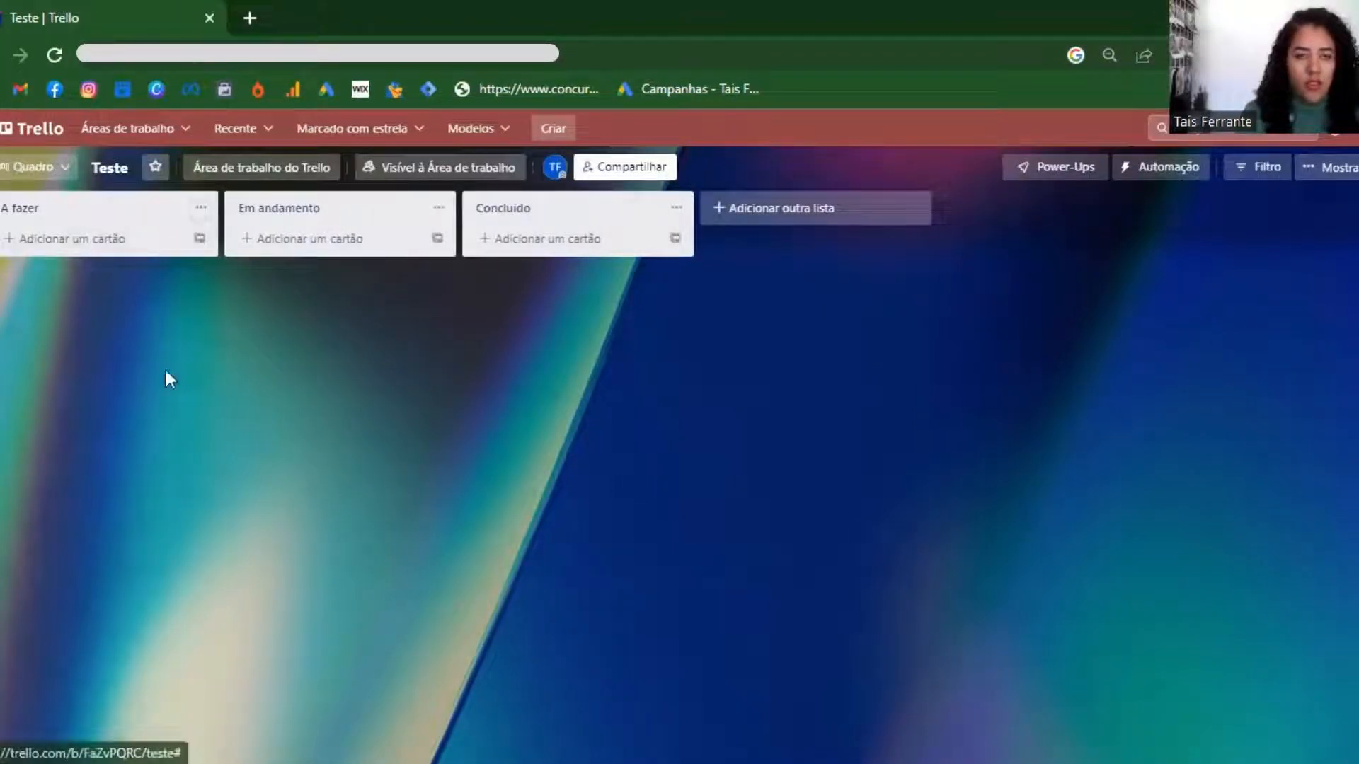
Archive the three default lists A fazer, Em andamento and Concluído so the board is empty
{"action": "left_click", "coordinate": [202, 209]}
{"action": "left_click", "coordinate": [249, 626]}
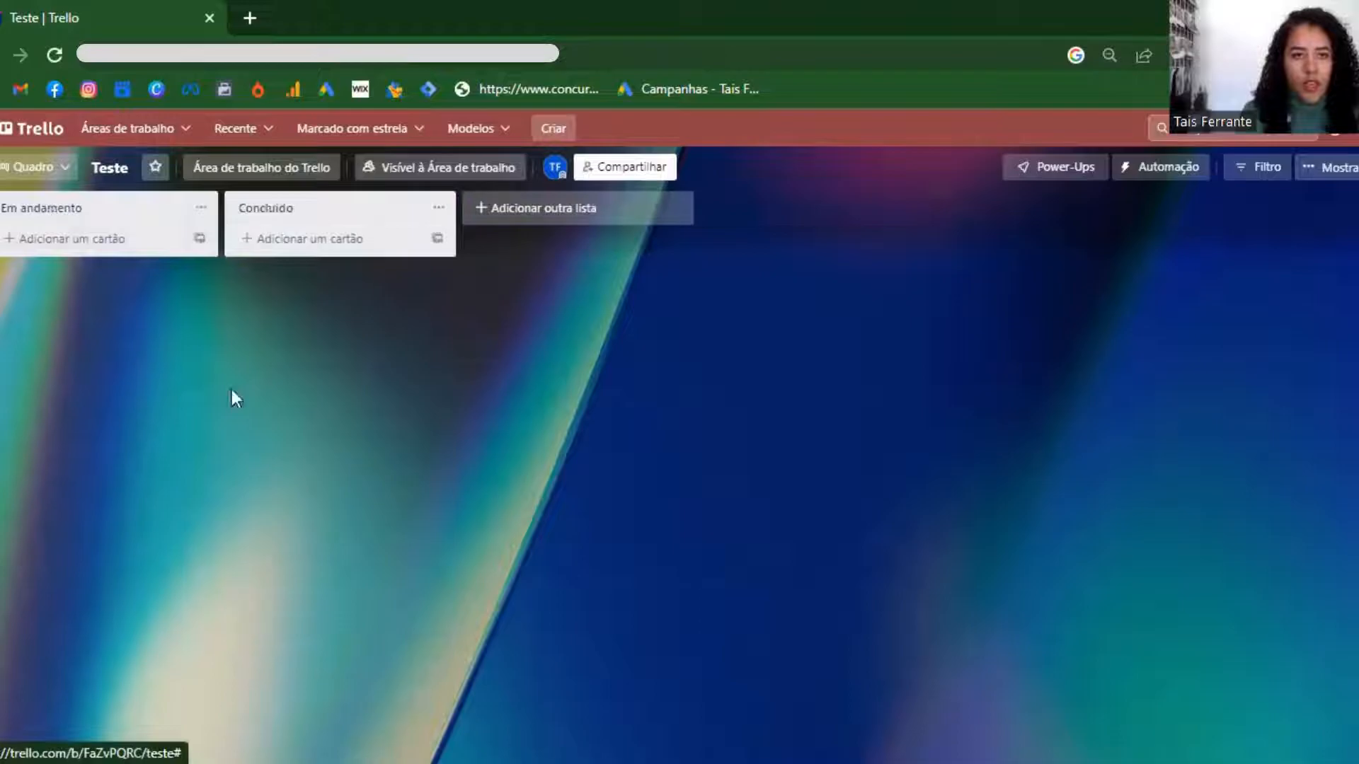
{"action": "left_click", "coordinate": [201, 208]}
{"action": "left_click", "coordinate": [247, 627]}
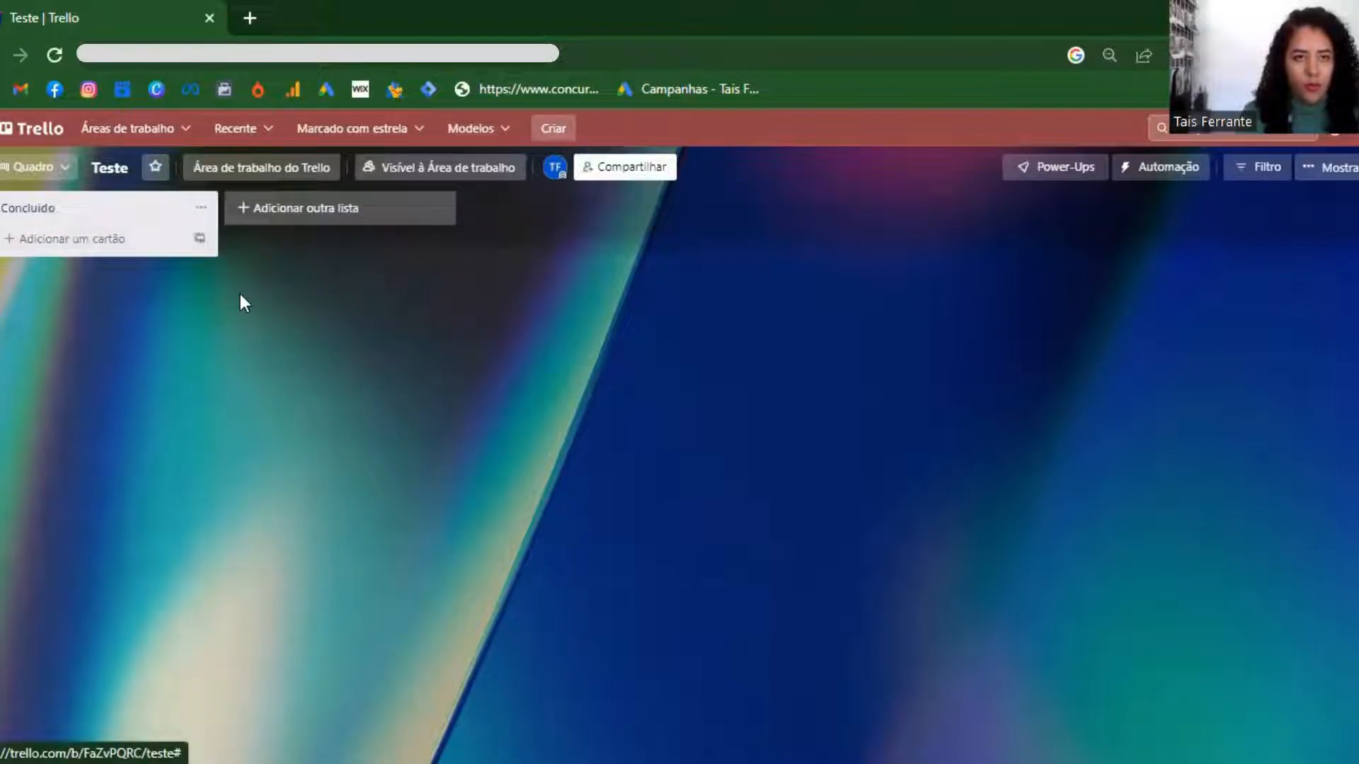
{"action": "left_click", "coordinate": [201, 208]}
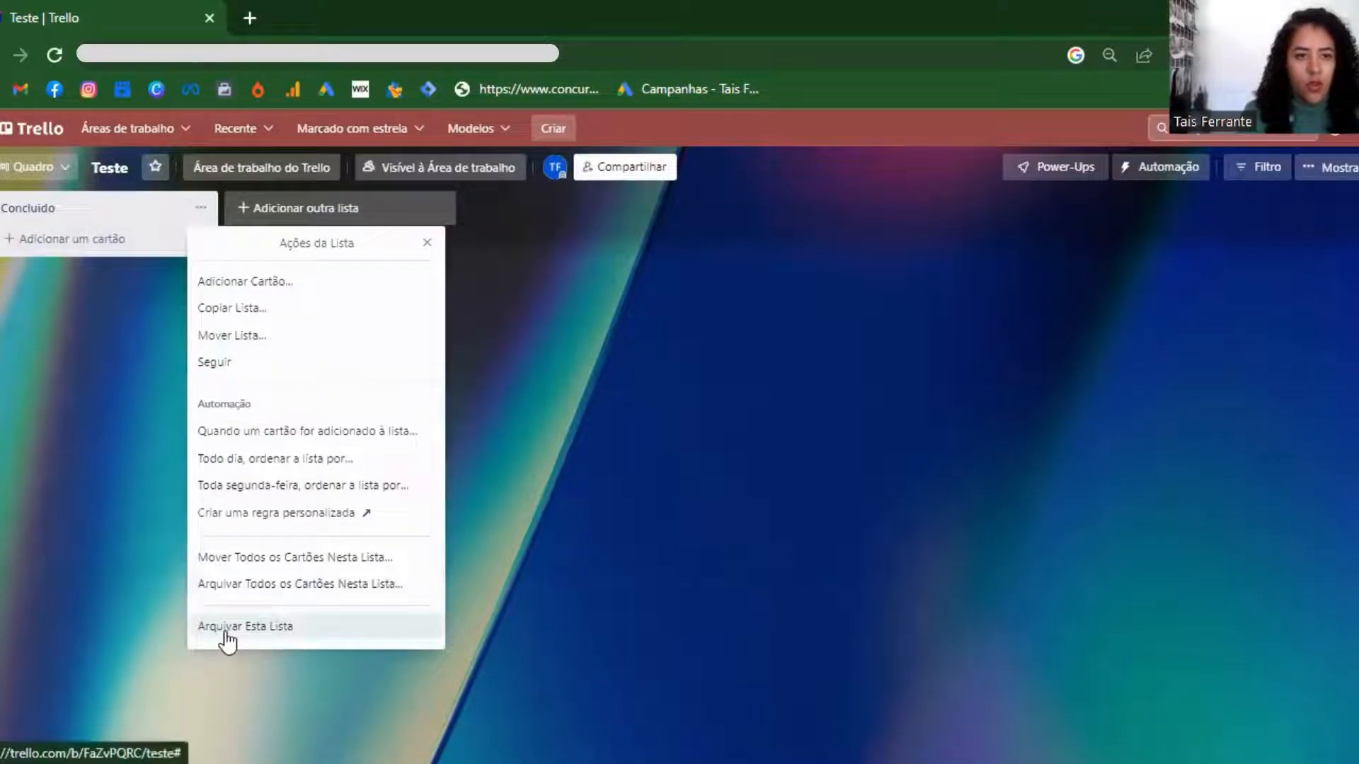
{"action": "left_click", "coordinate": [225, 627]}
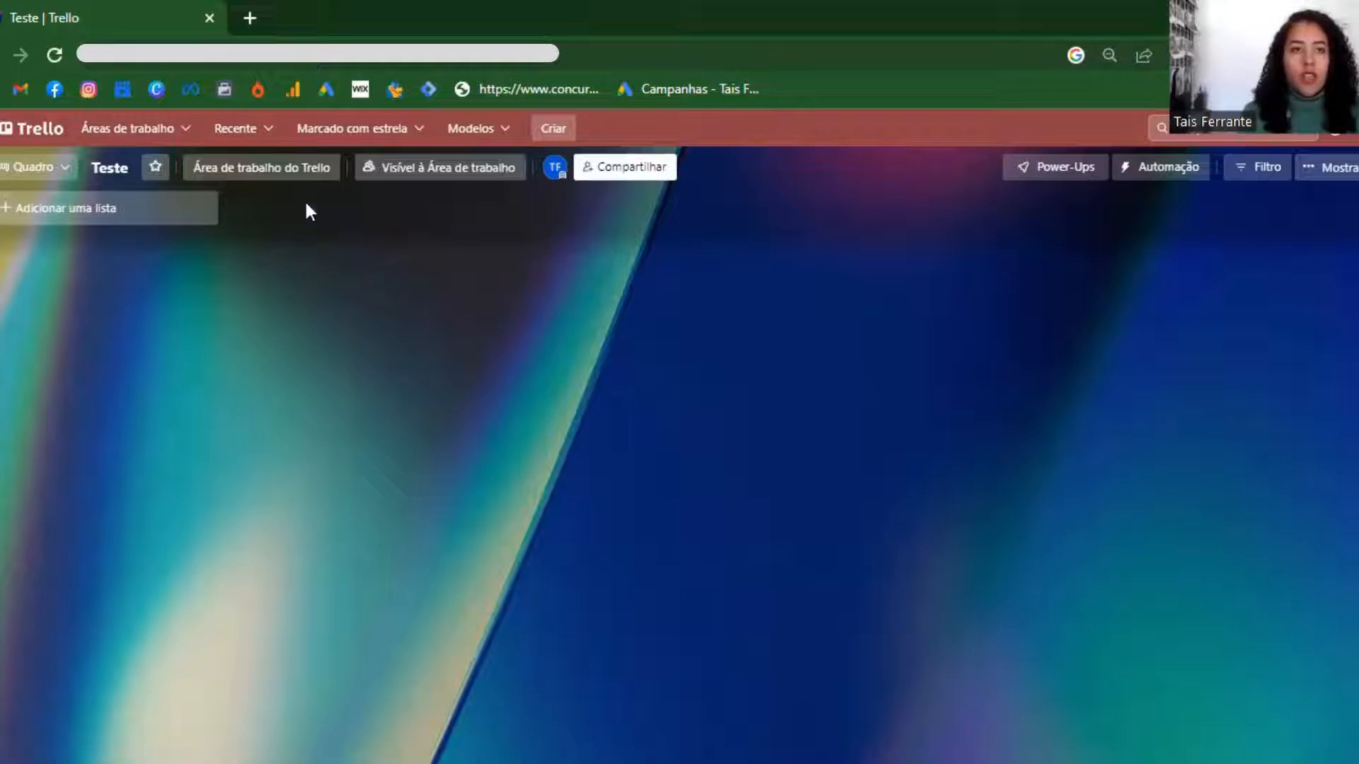
Add a list titled "Informações" to the empty board
{"action": "left_click", "coordinate": [45, 216]}
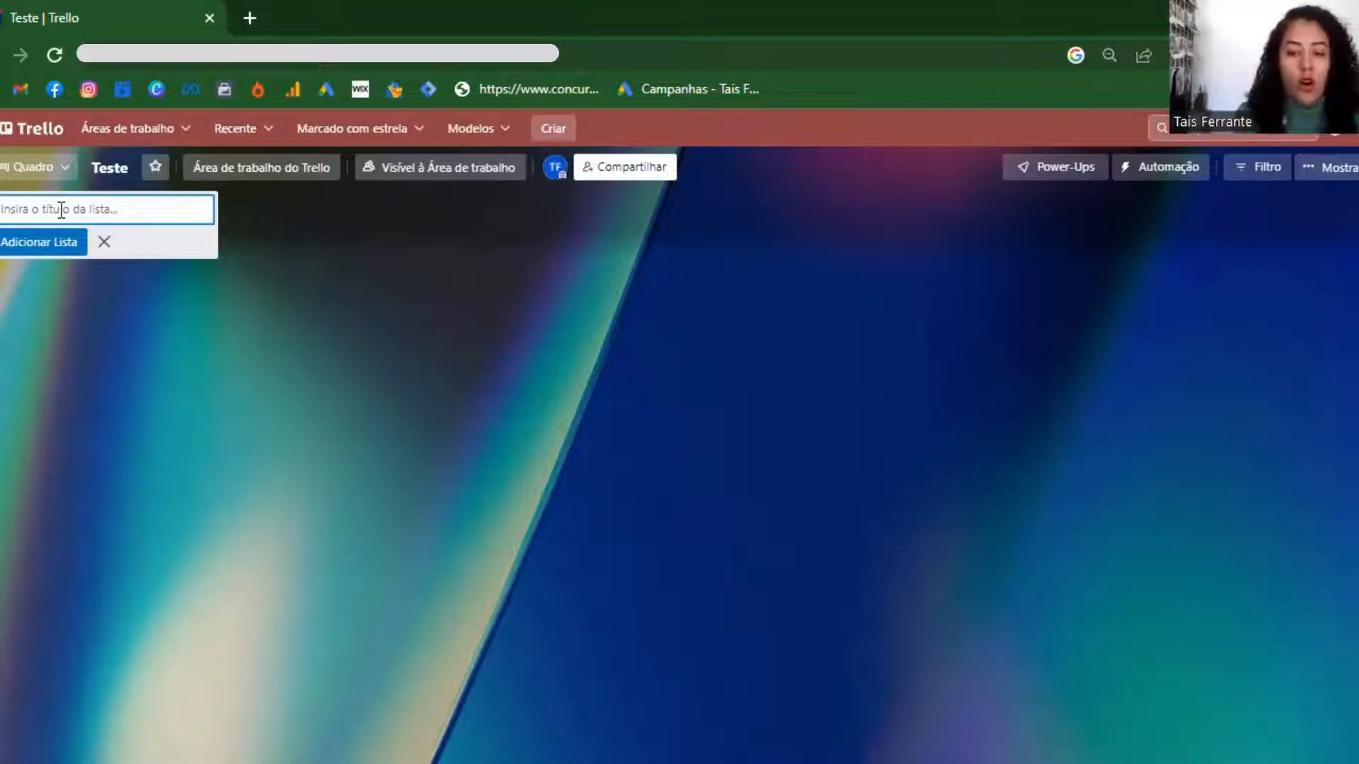
{"action": "type", "text": "Infor"}
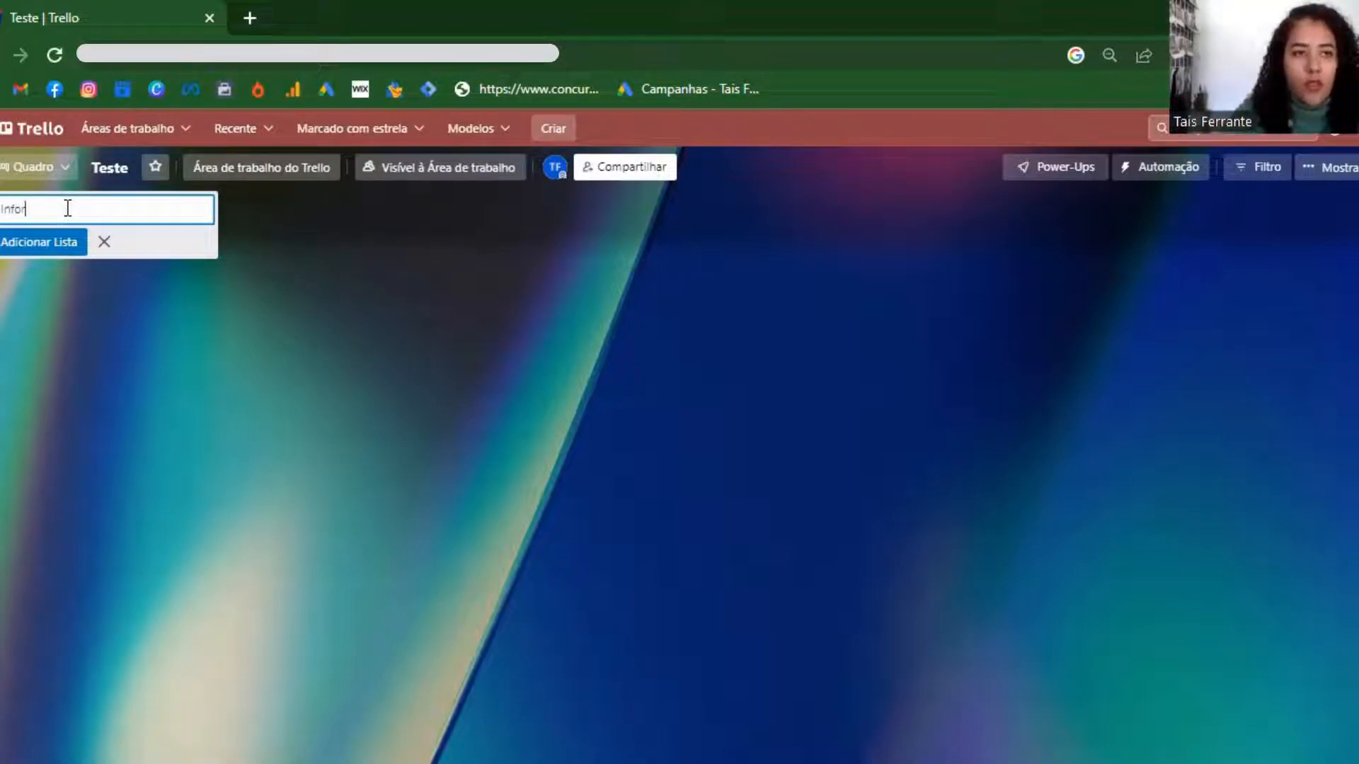
{"action": "type", "text": "mações"}
{"action": "key", "text": "Return"}
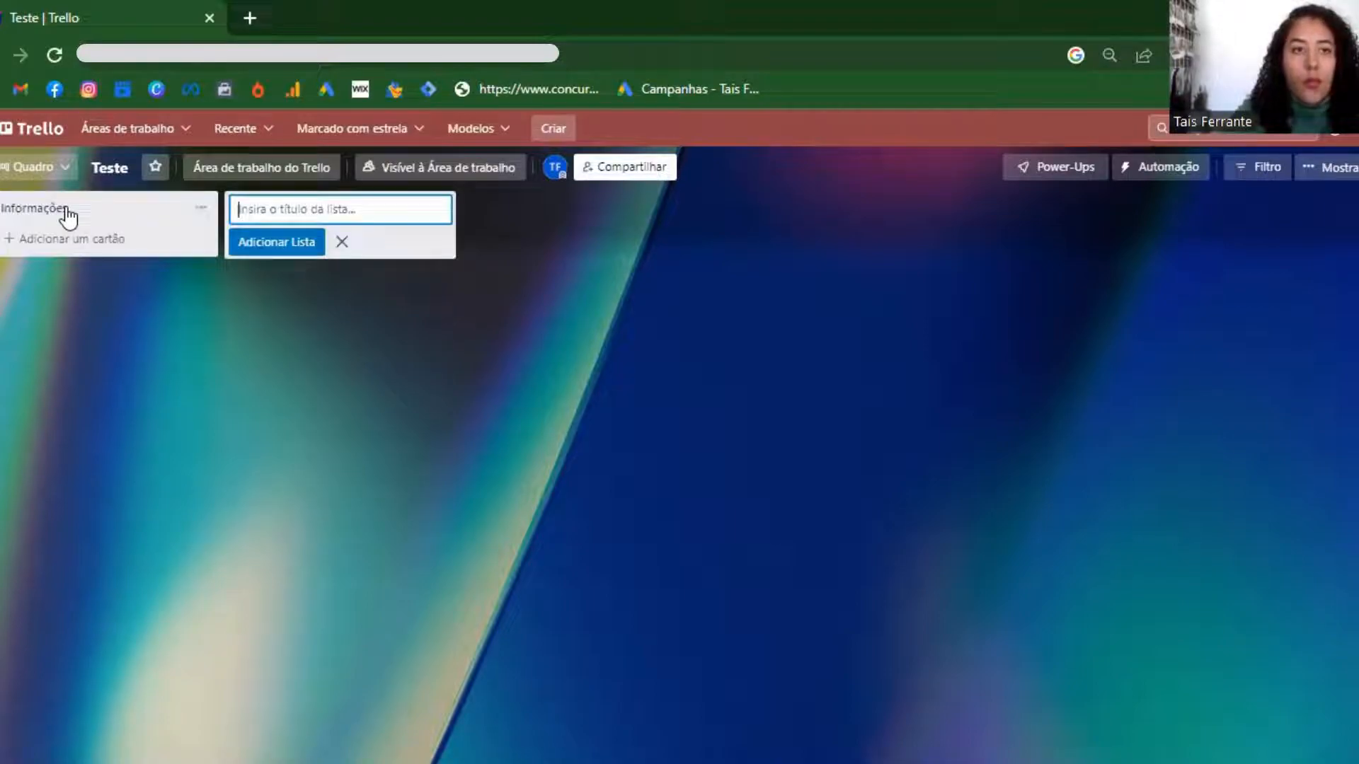
Add a card titled "Dados do clinete" to the Informações list
{"action": "left_click", "coordinate": [71, 239]}
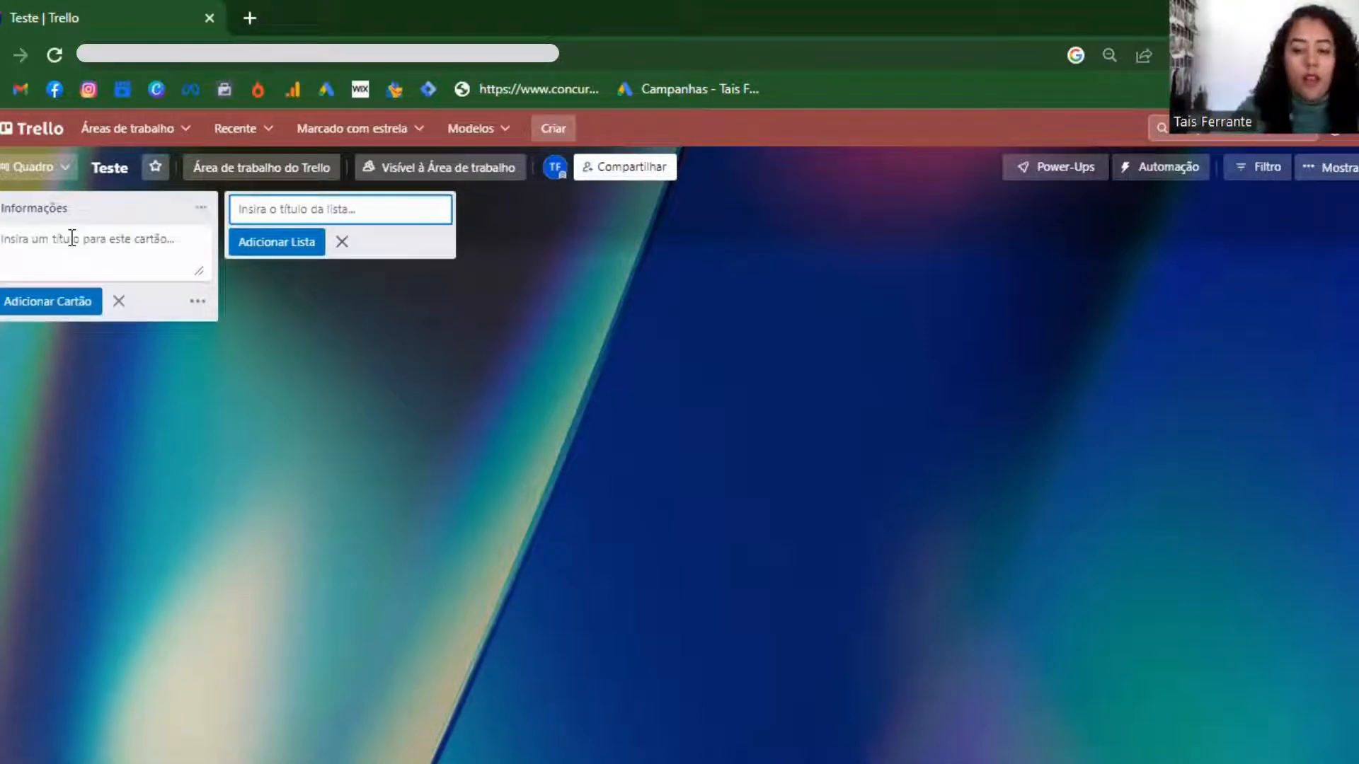
{"action": "type", "text": "c"}
{"action": "key", "text": "BackSpace"}
{"action": "type", "text": "Dados "}
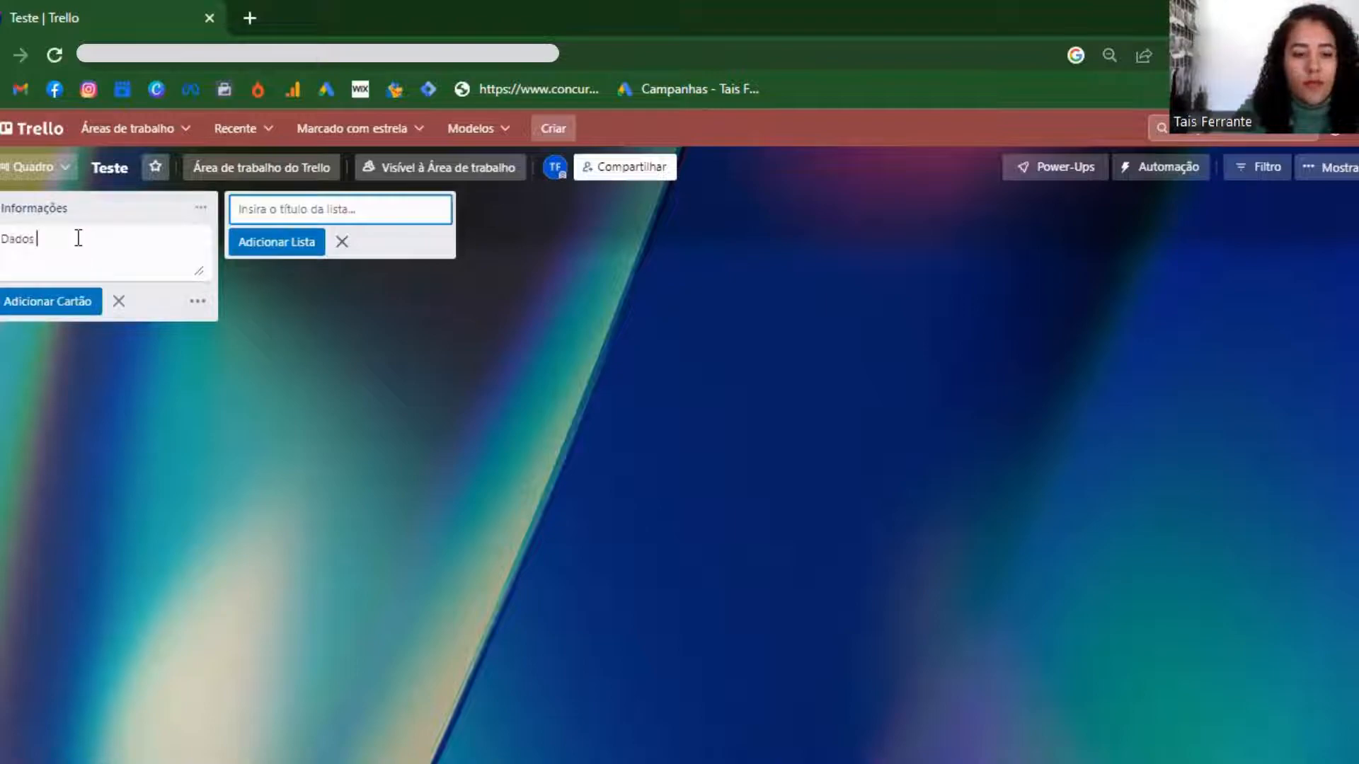
{"action": "type", "text": "do clinete"}
{"action": "key", "text": "Return"}
Add the cards "Dados do perfil" and "Bando de ideias" to the Informações list and end card entry
{"action": "type", "text": "Dados do pe"}
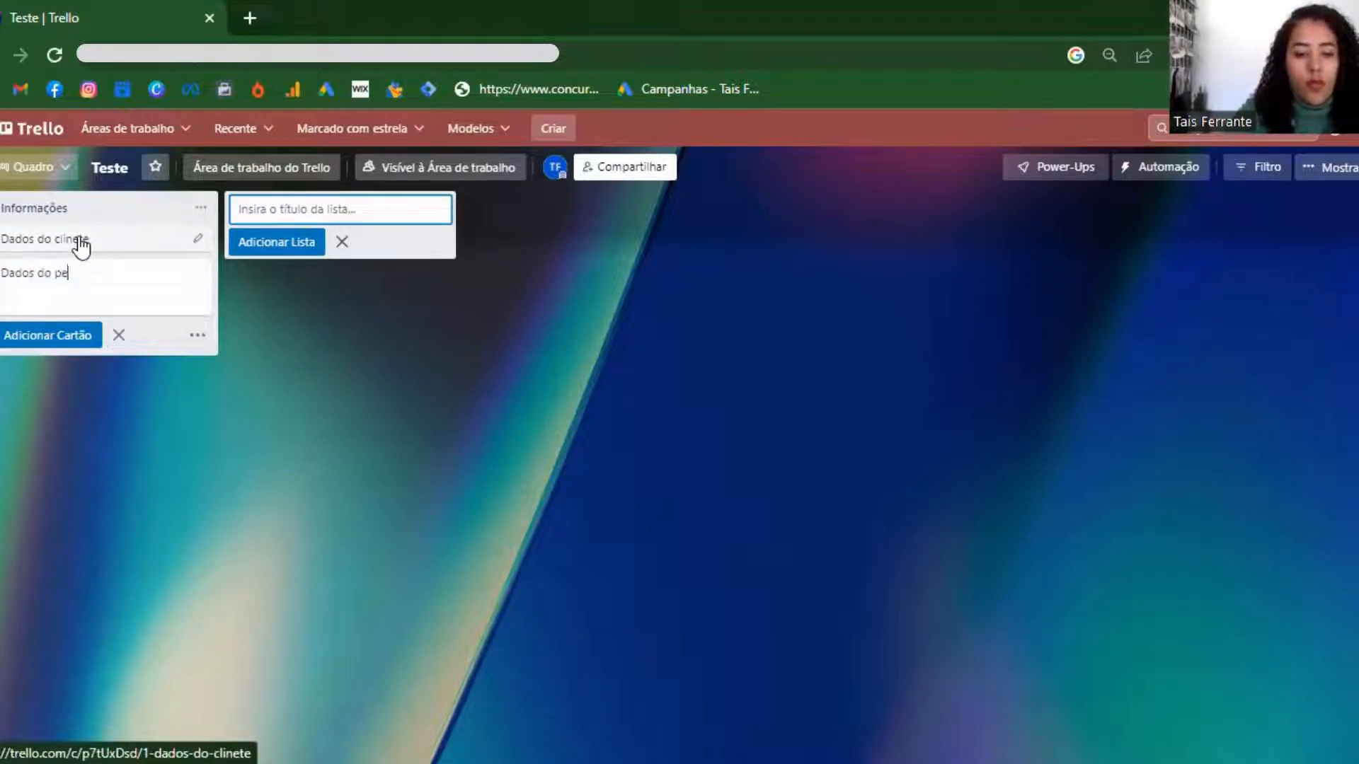
{"action": "type", "text": "rfi"}
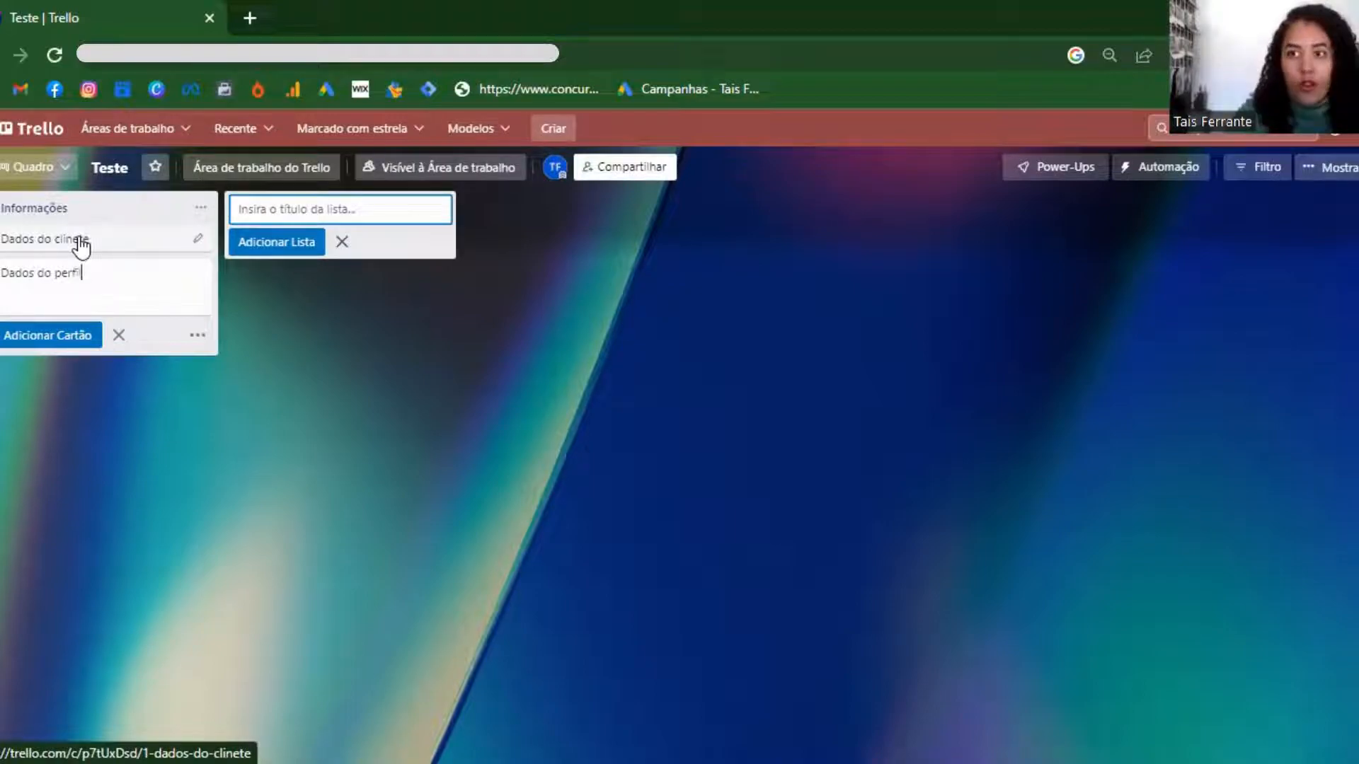
{"action": "type", "text": "l"}
{"action": "key", "text": "Return"}
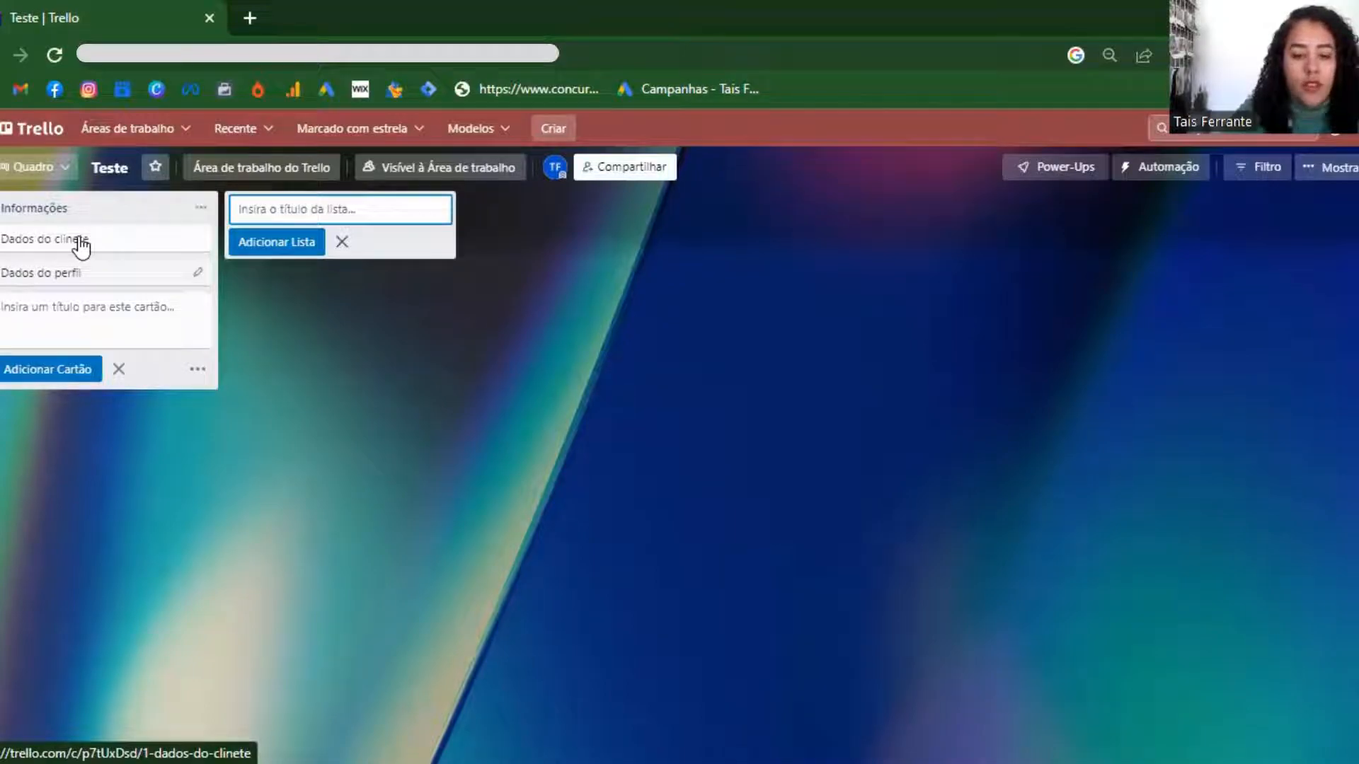
{"action": "type", "text": "Bando de ideia"}
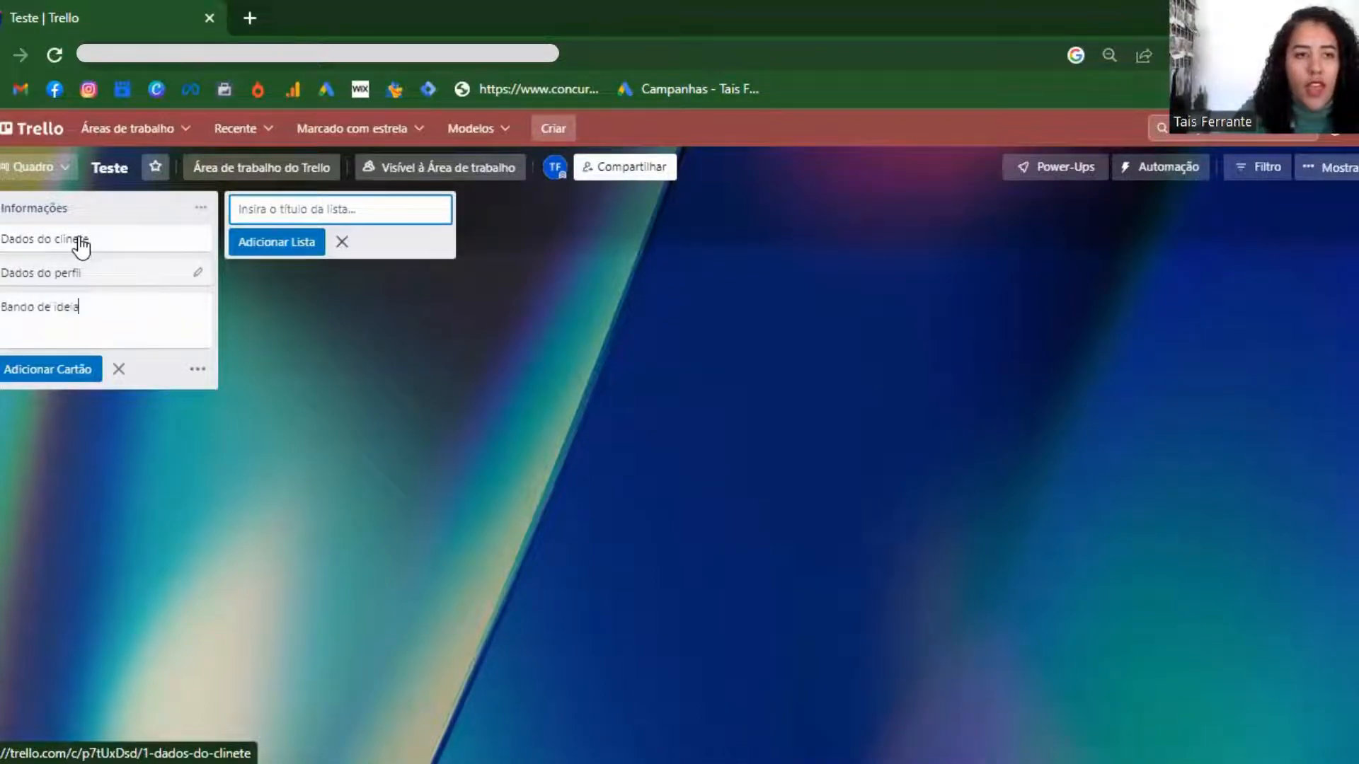
{"action": "type", "text": "s"}
{"action": "key", "text": "Return"}
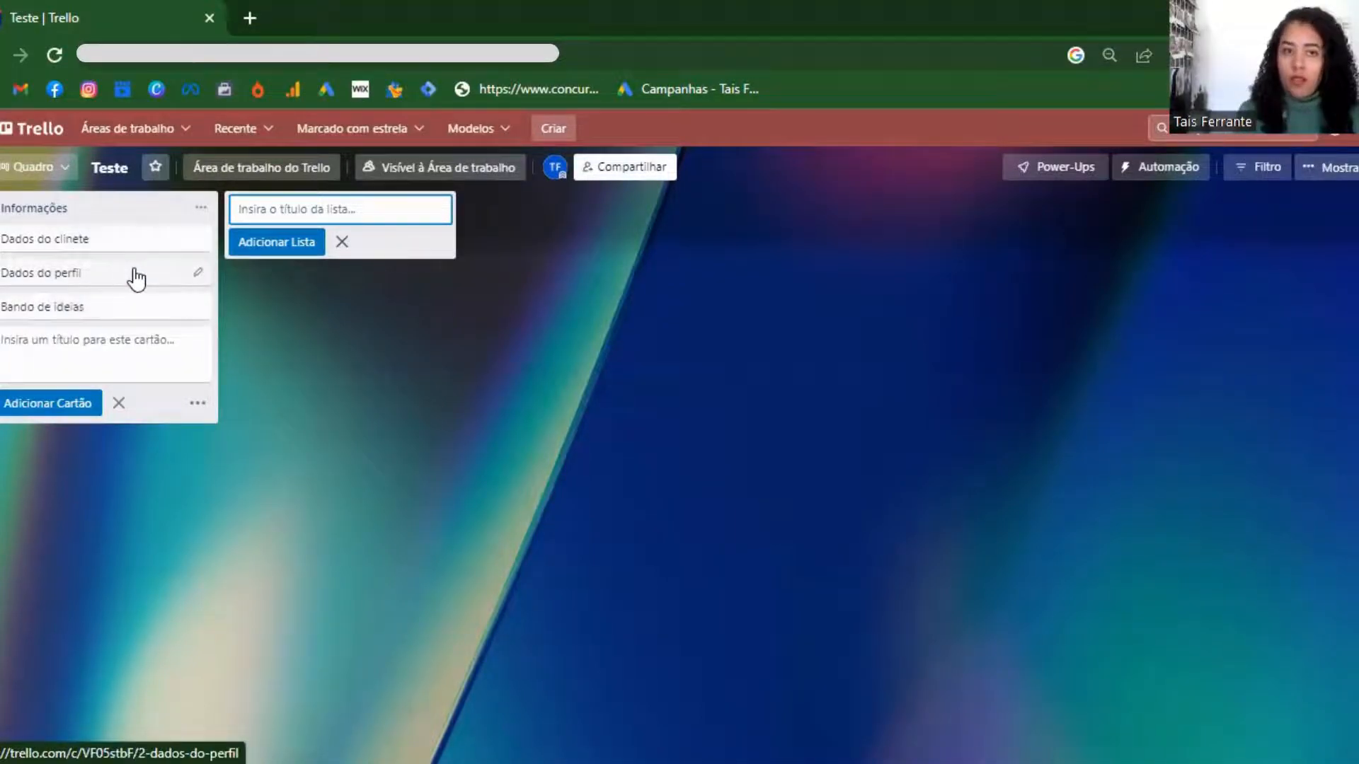
{"action": "left_click", "coordinate": [318, 355]}
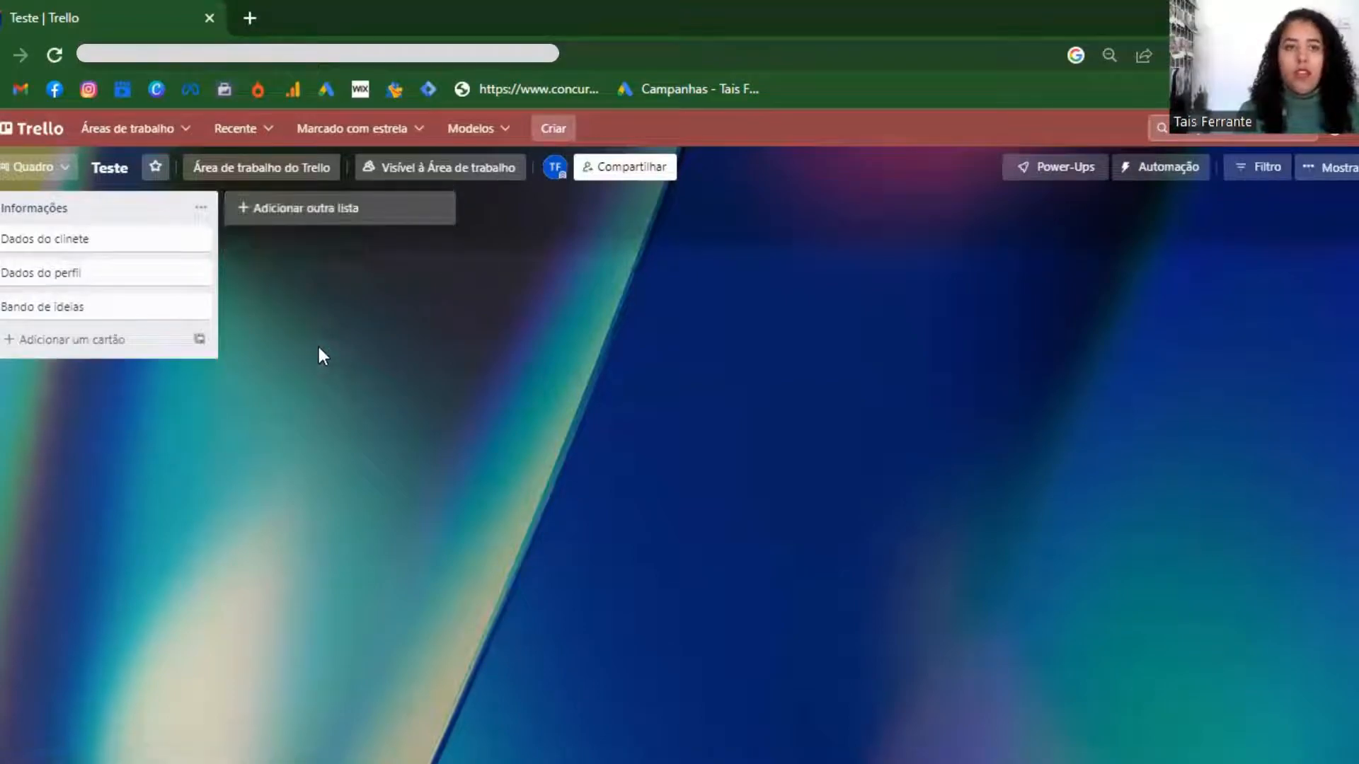
Add three more lists titled "Segunda", "Terça" and "uarta" after the Informações list
{"action": "left_click", "coordinate": [294, 209]}
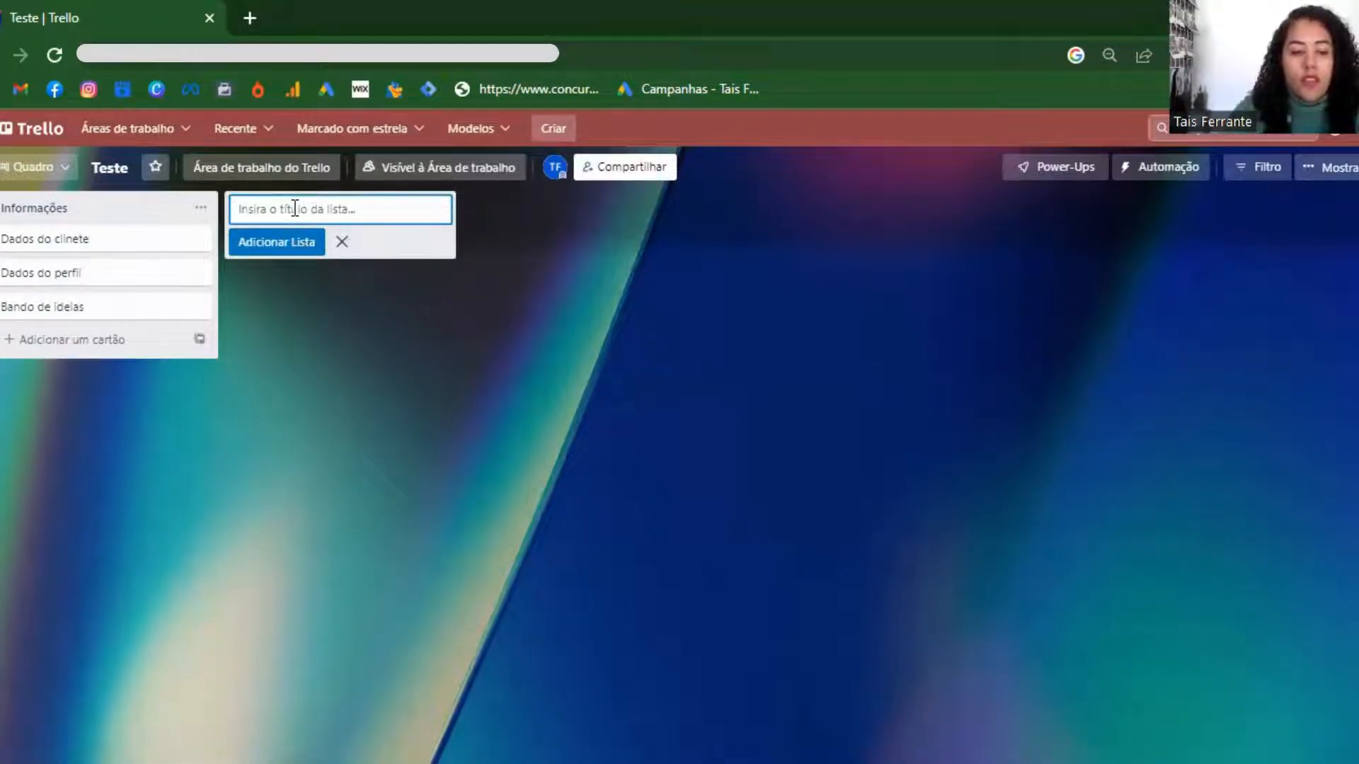
{"action": "type", "text": "Segunda"}
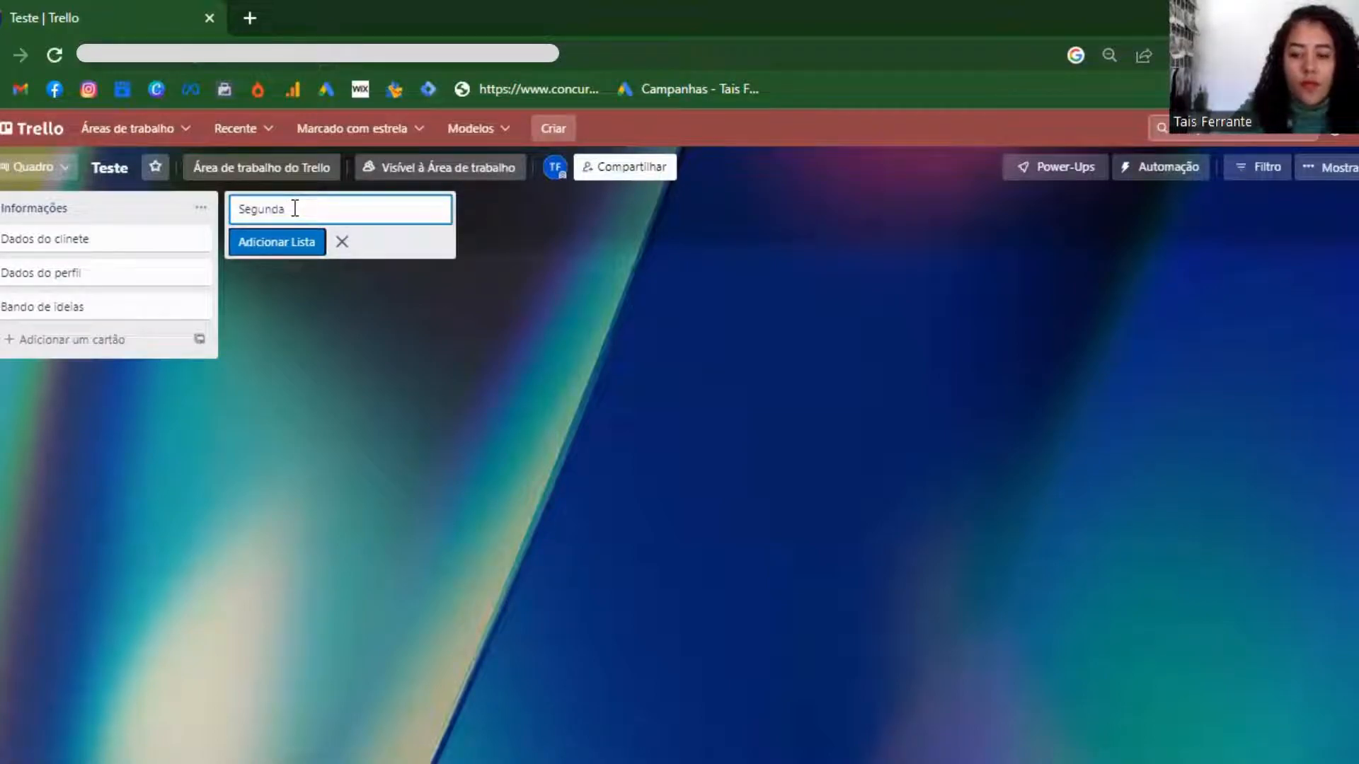
{"action": "key", "text": "Return"}
{"action": "type", "text": "Terça"}
{"action": "key", "text": "Return"}
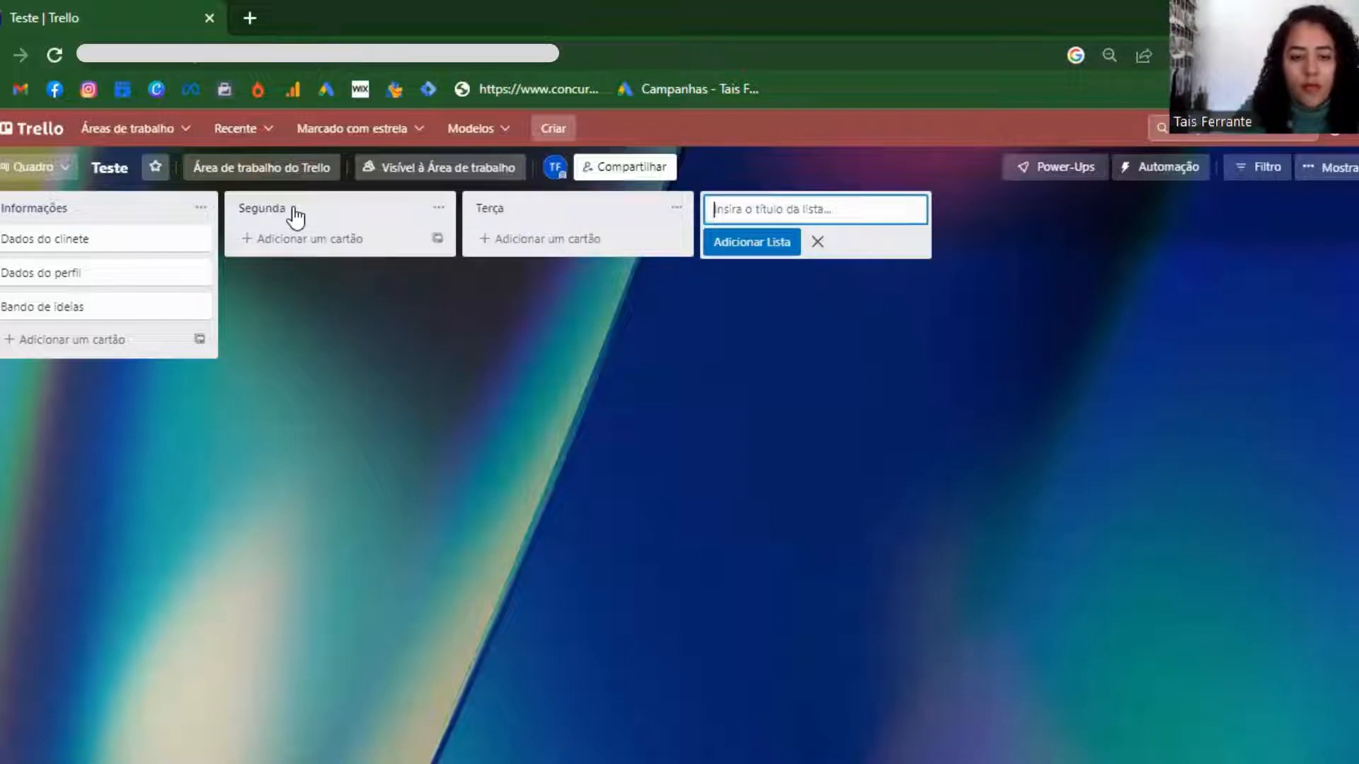
{"action": "type", "text": "uarta"}
{"action": "key", "text": "Return"}
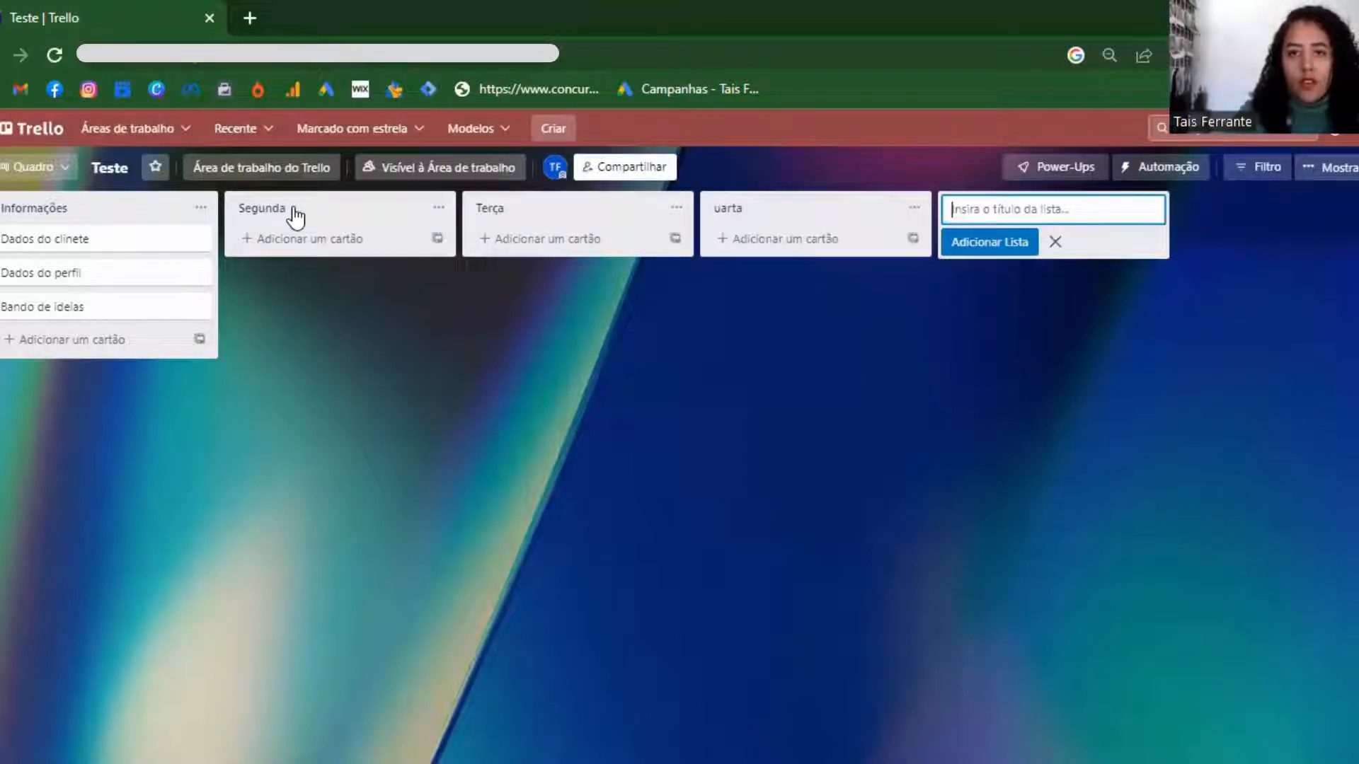
Correct the title of the "uarta" list to "Quarta" and close the new list entry
{"action": "left_click", "coordinate": [718, 208]}
{"action": "left_click", "coordinate": [718, 208]}
{"action": "type", "text": "Q"}
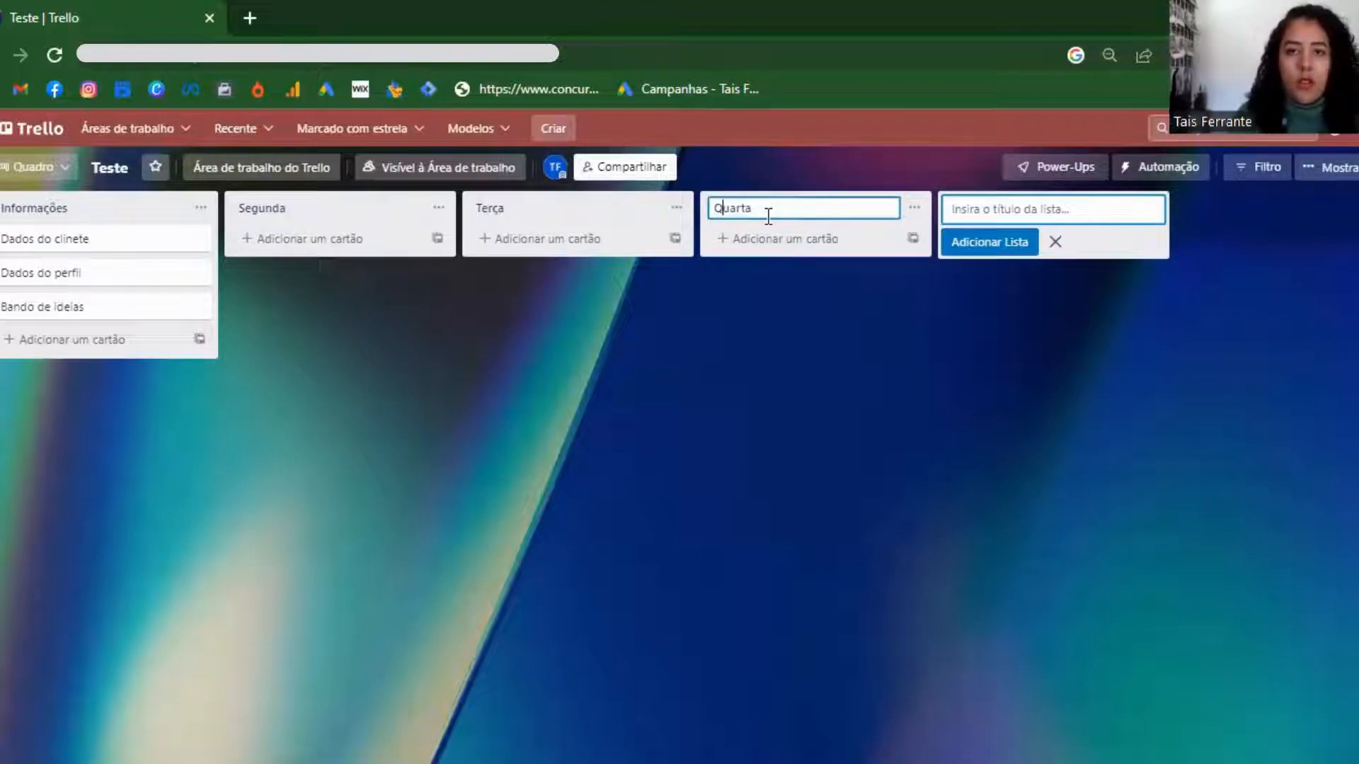
{"action": "key", "text": "Return"}
{"action": "left_click", "coordinate": [398, 349]}
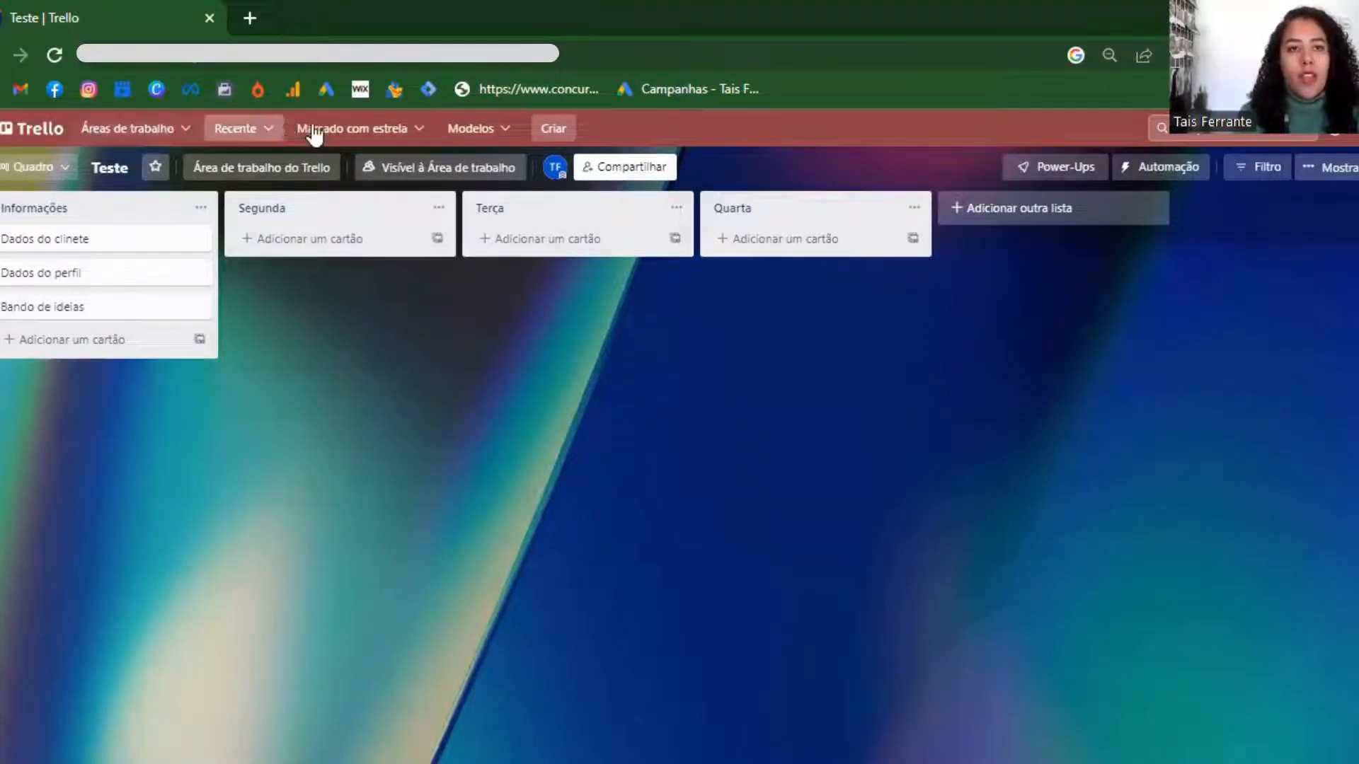
Go to the boards home page and reopen the Teste board from its workspace
{"action": "left_click", "coordinate": [34, 134]}
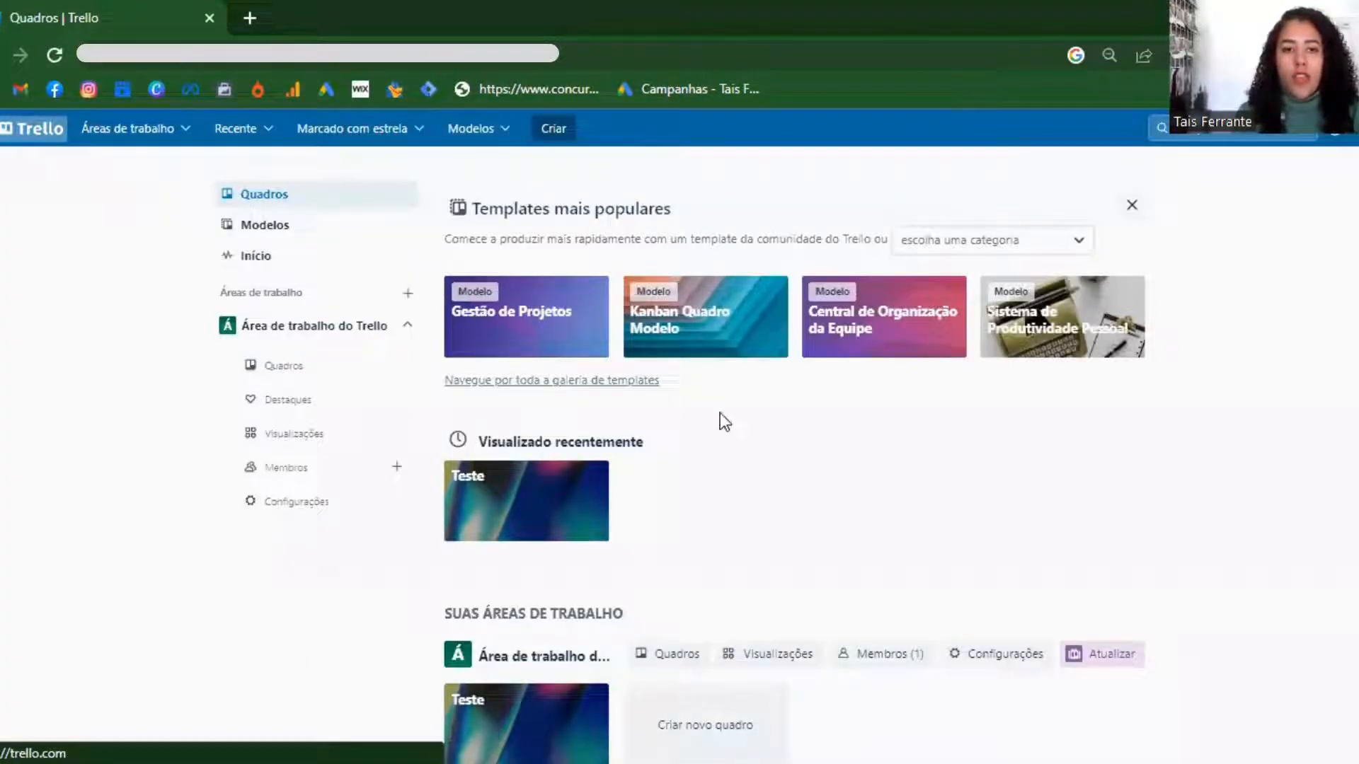
{"action": "scroll", "coordinate": [720, 413], "scroll_direction": "down", "scroll_amount": 1}
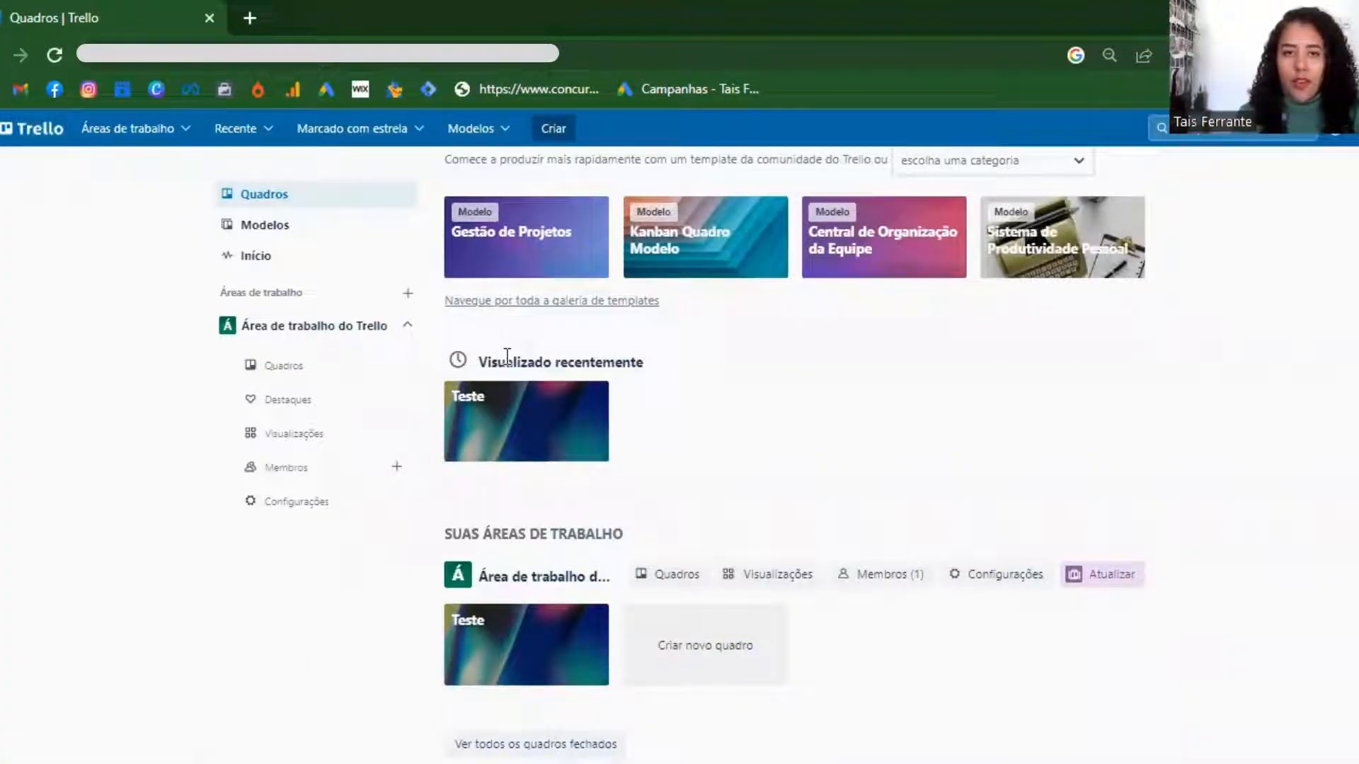
{"action": "left_click", "coordinate": [542, 663]}
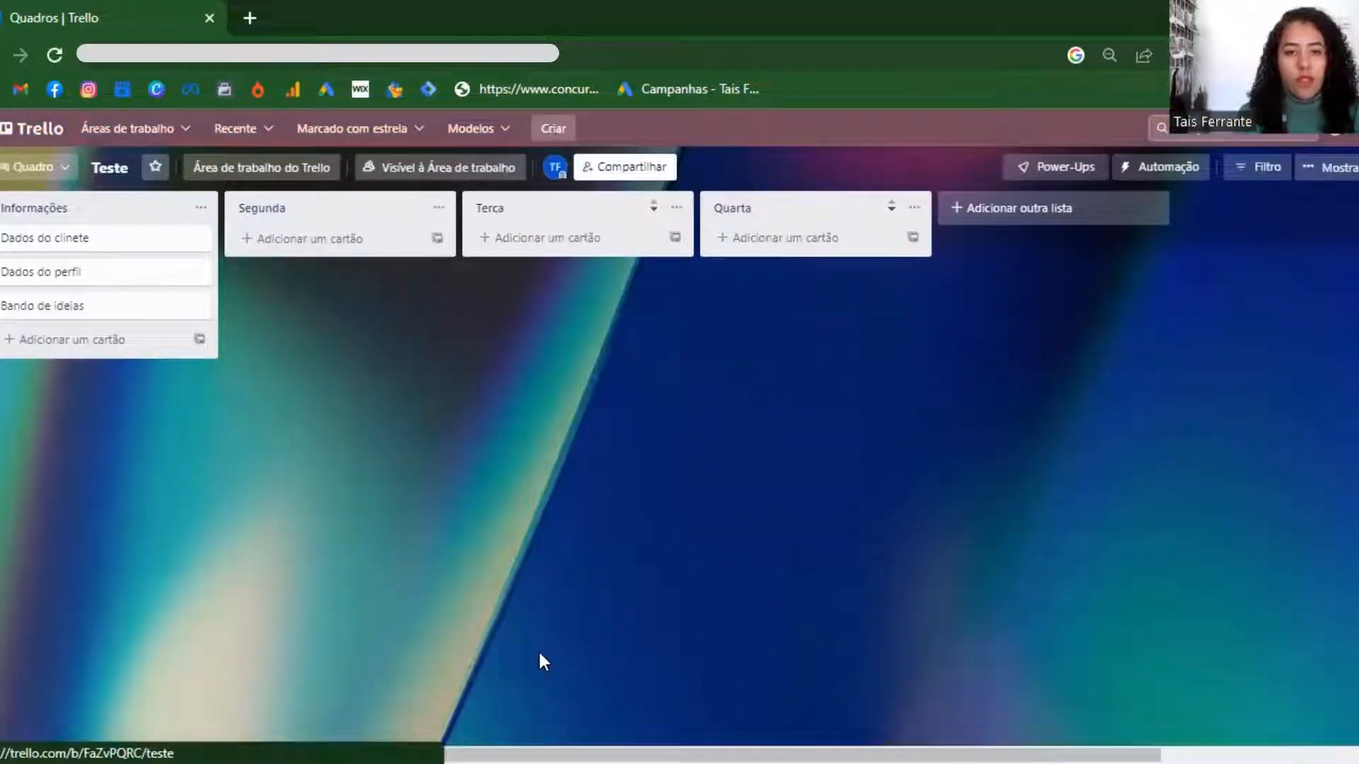
Look at the board's alternative view options, then expand the workspace sidebar and collapse it again
{"action": "left_click", "coordinate": [53, 168]}
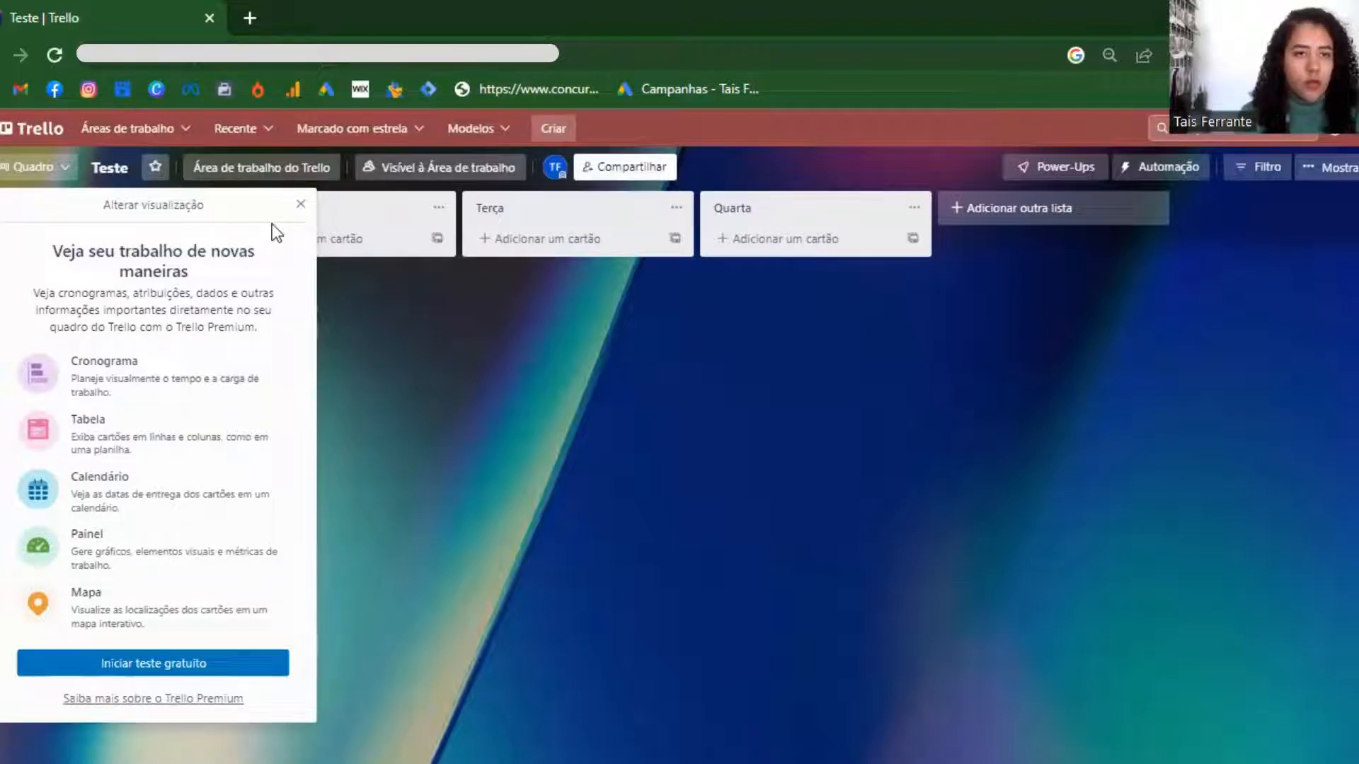
{"action": "left_click", "coordinate": [301, 205]}
{"action": "left_click", "coordinate": [1, 178]}
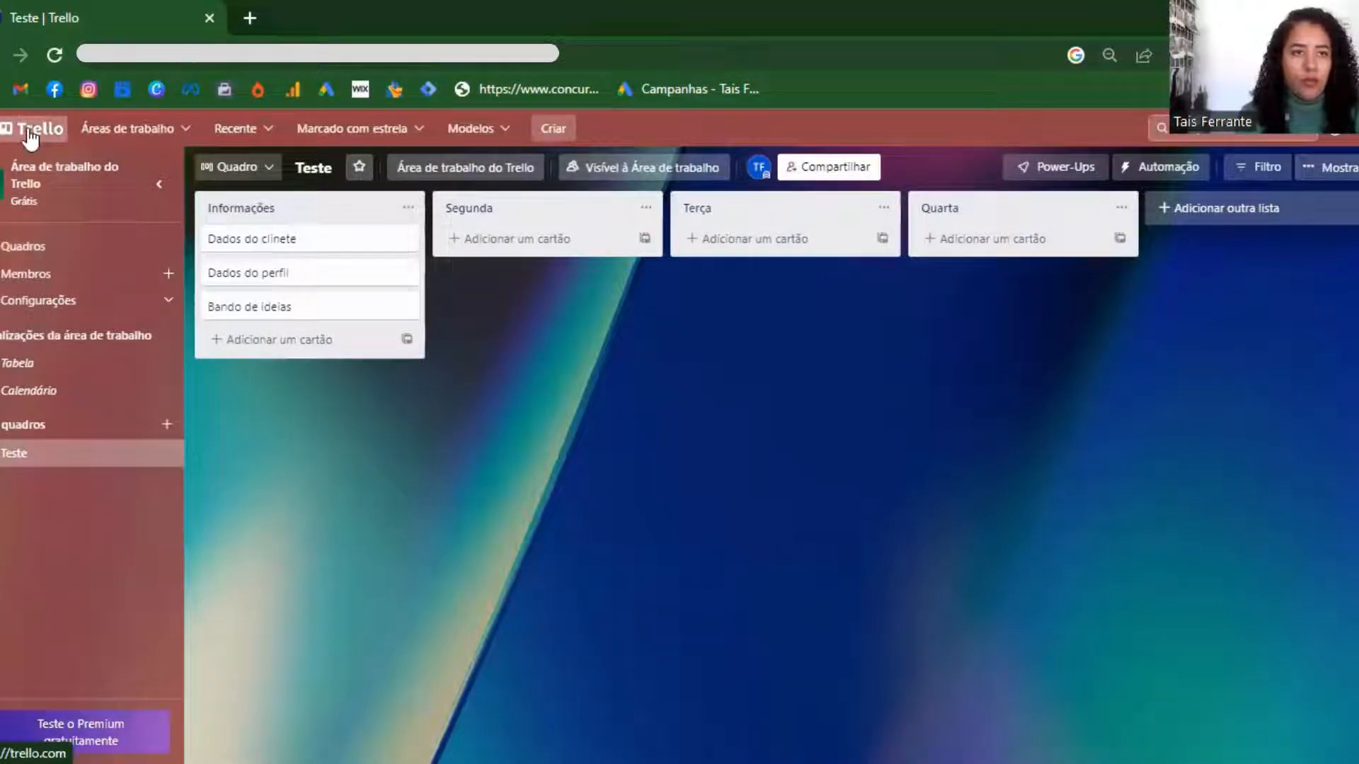
{"action": "left_click", "coordinate": [159, 185]}
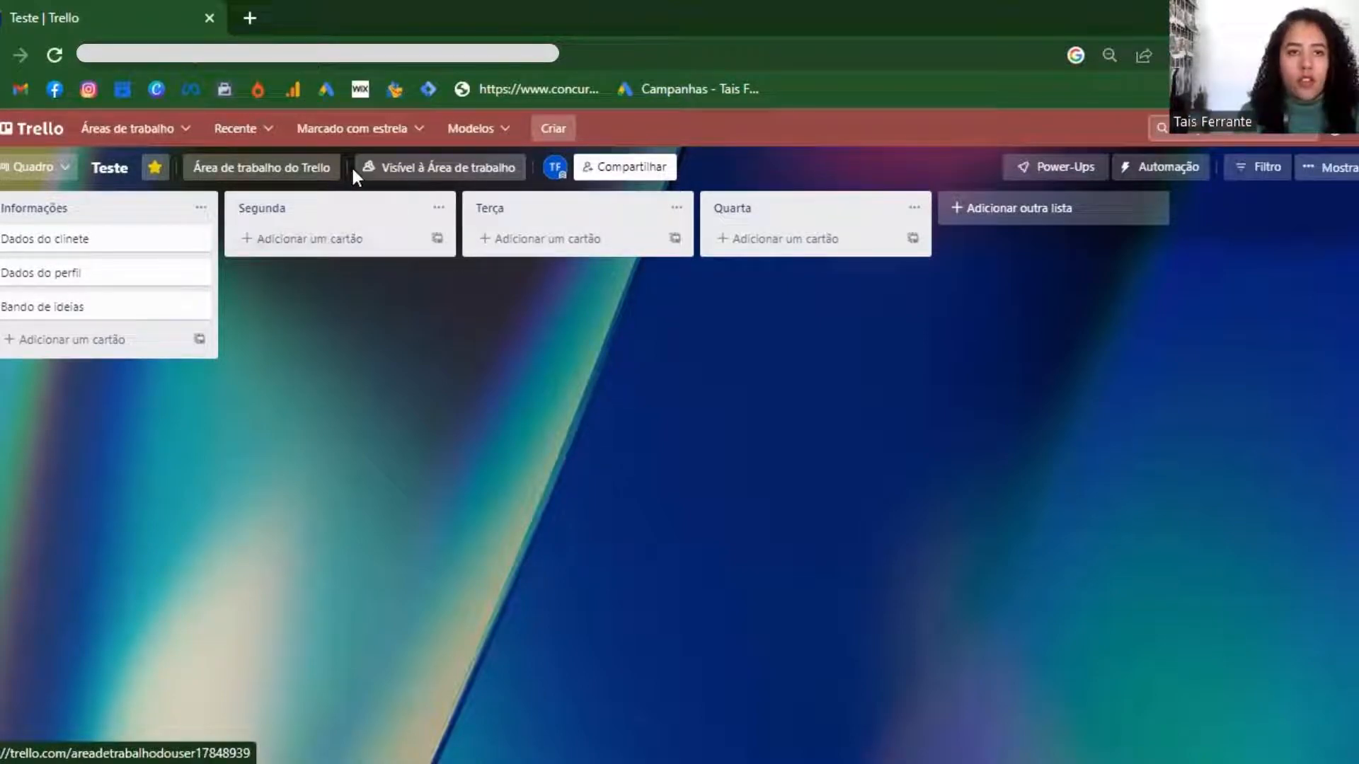
Examine the board's workspace options, its visibility choices and the member profile options
{"action": "left_click", "coordinate": [326, 169]}
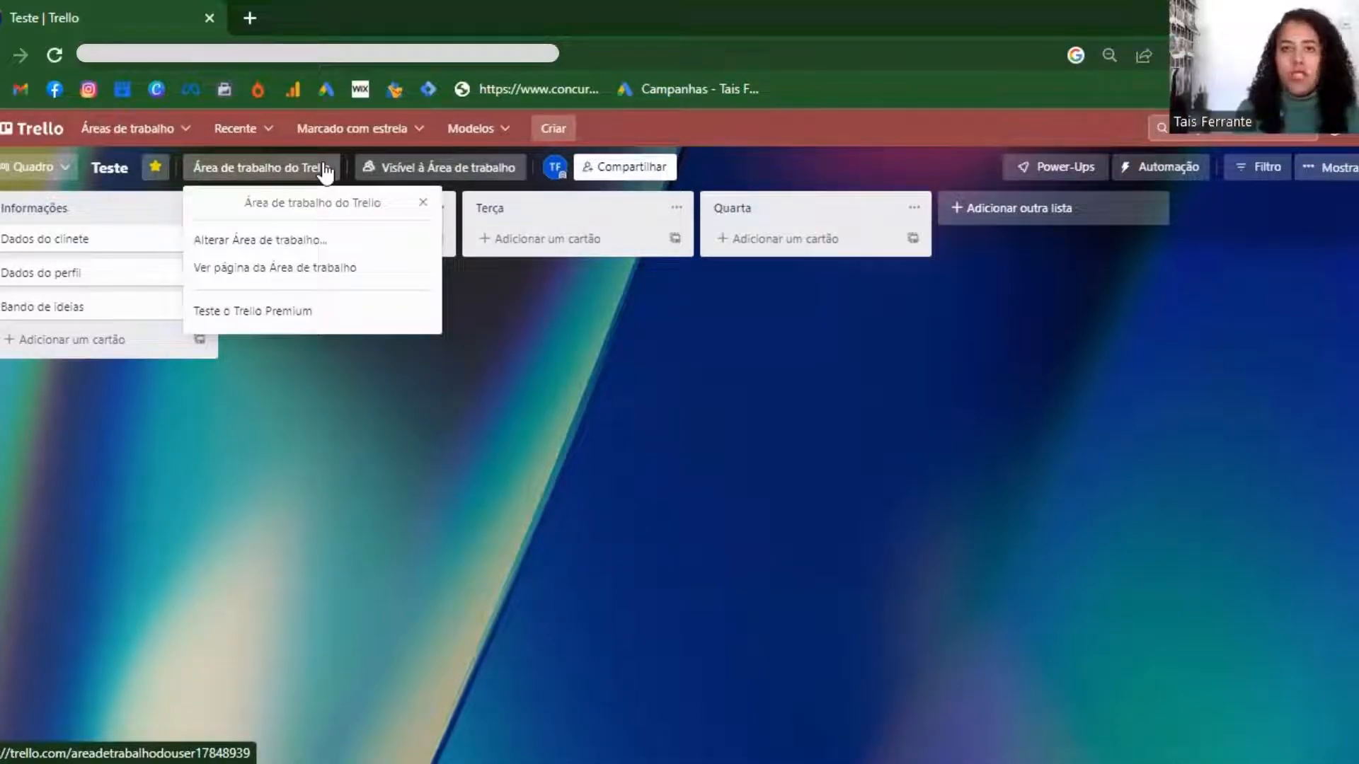
{"action": "left_click", "coordinate": [439, 166]}
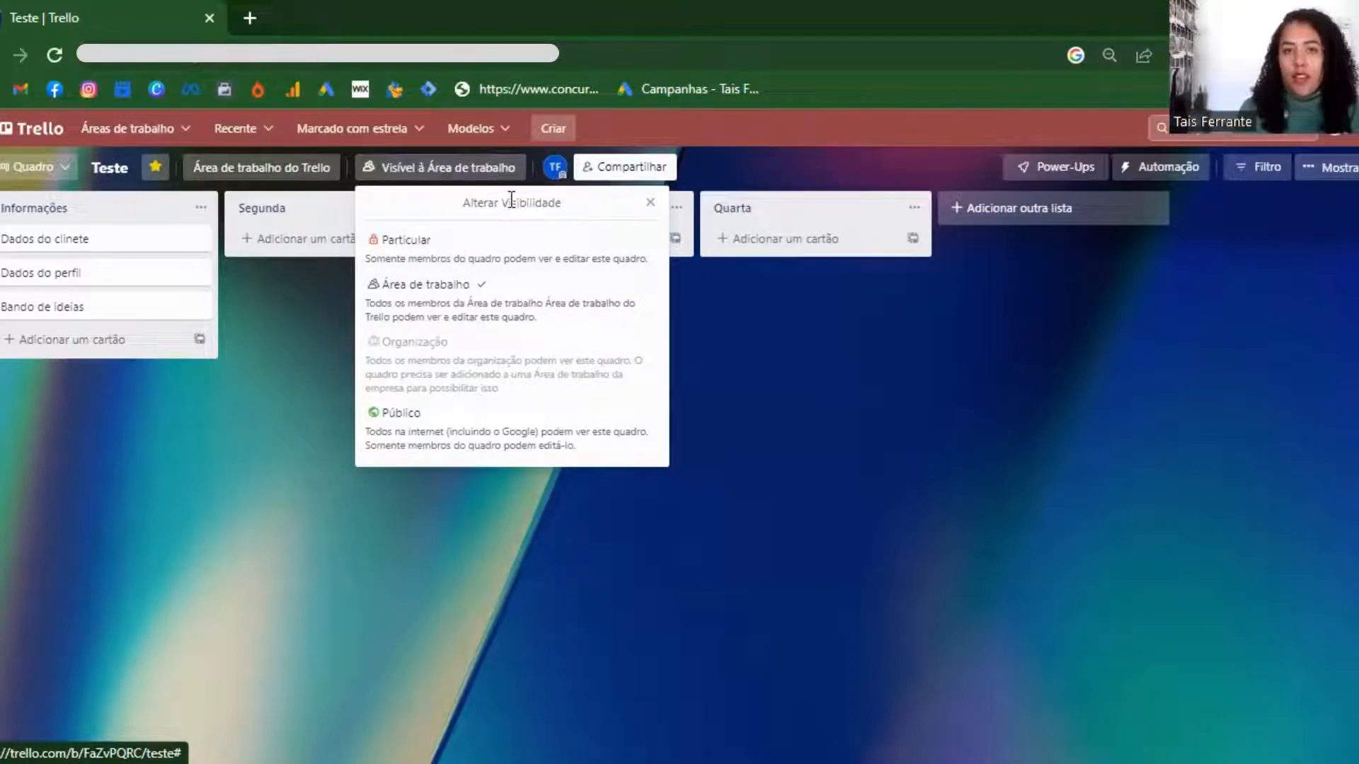
{"action": "left_click", "coordinate": [554, 170]}
{"action": "left_click", "coordinate": [554, 168]}
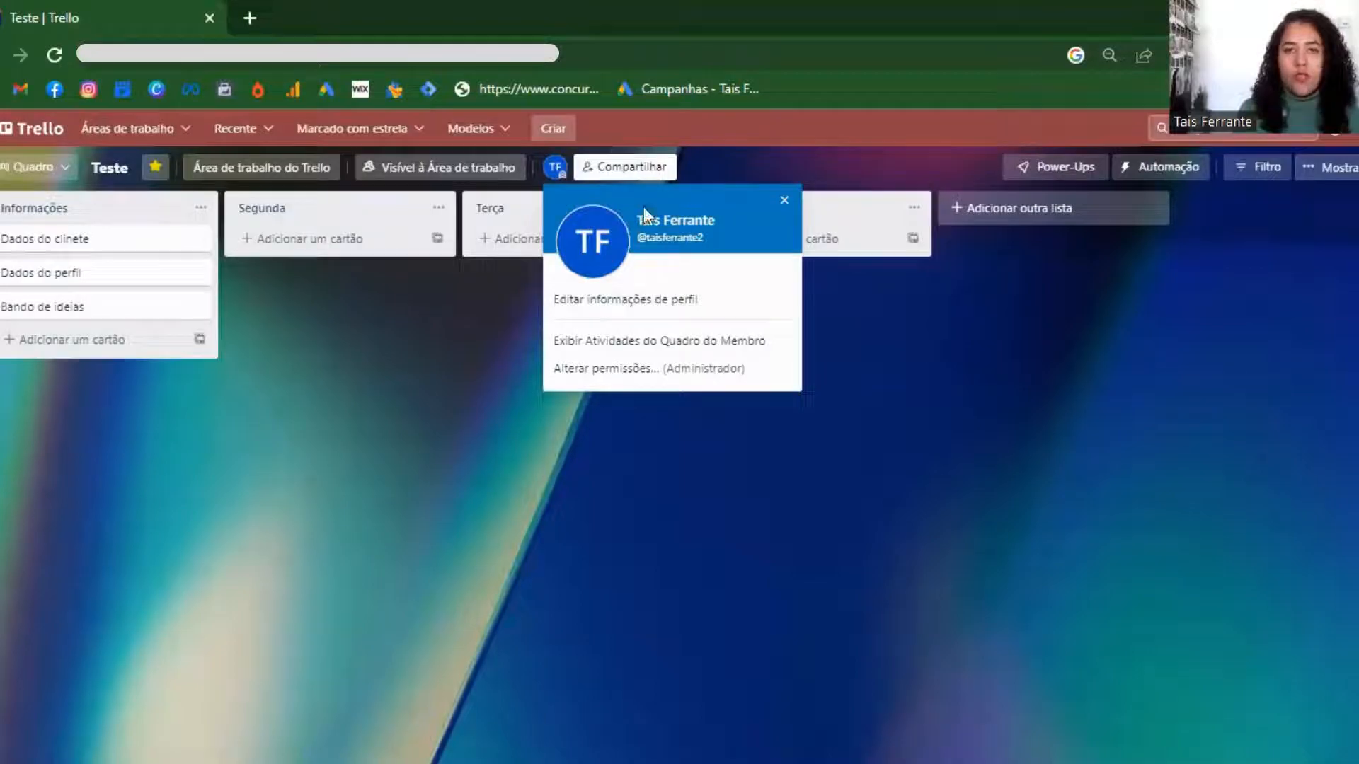
Examine the board sharing dialog and the permission roles available for the member, then close it
{"action": "left_click", "coordinate": [631, 168]}
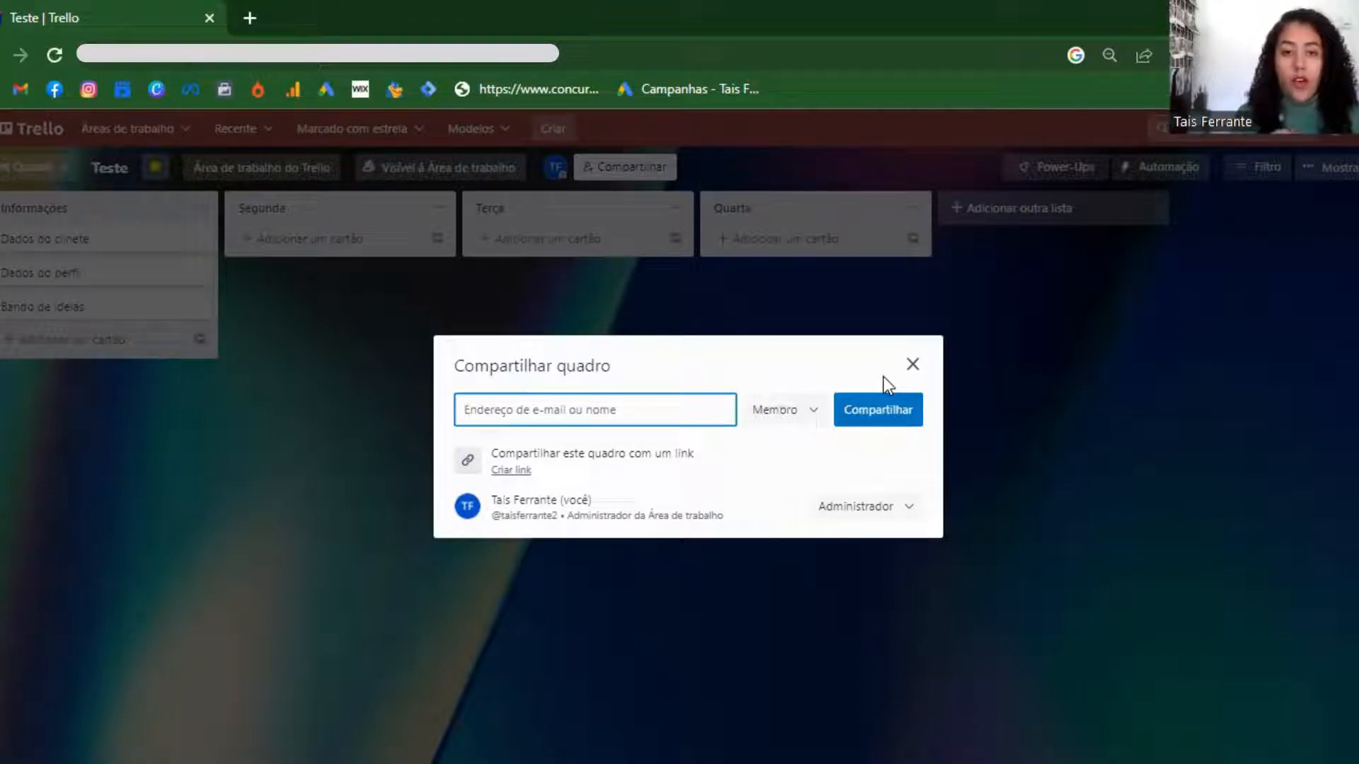
{"action": "left_click", "coordinate": [904, 508]}
{"action": "left_click", "coordinate": [909, 511]}
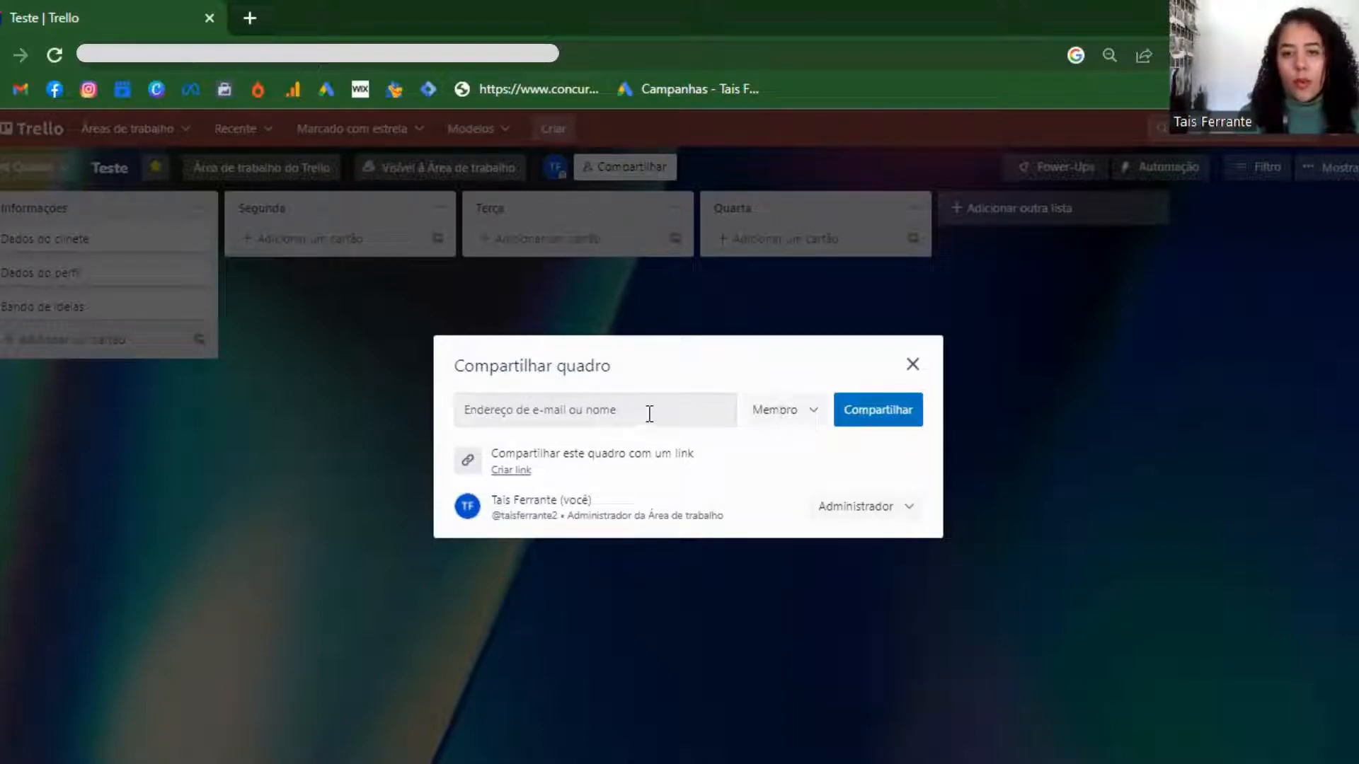
{"action": "left_click", "coordinate": [903, 519]}
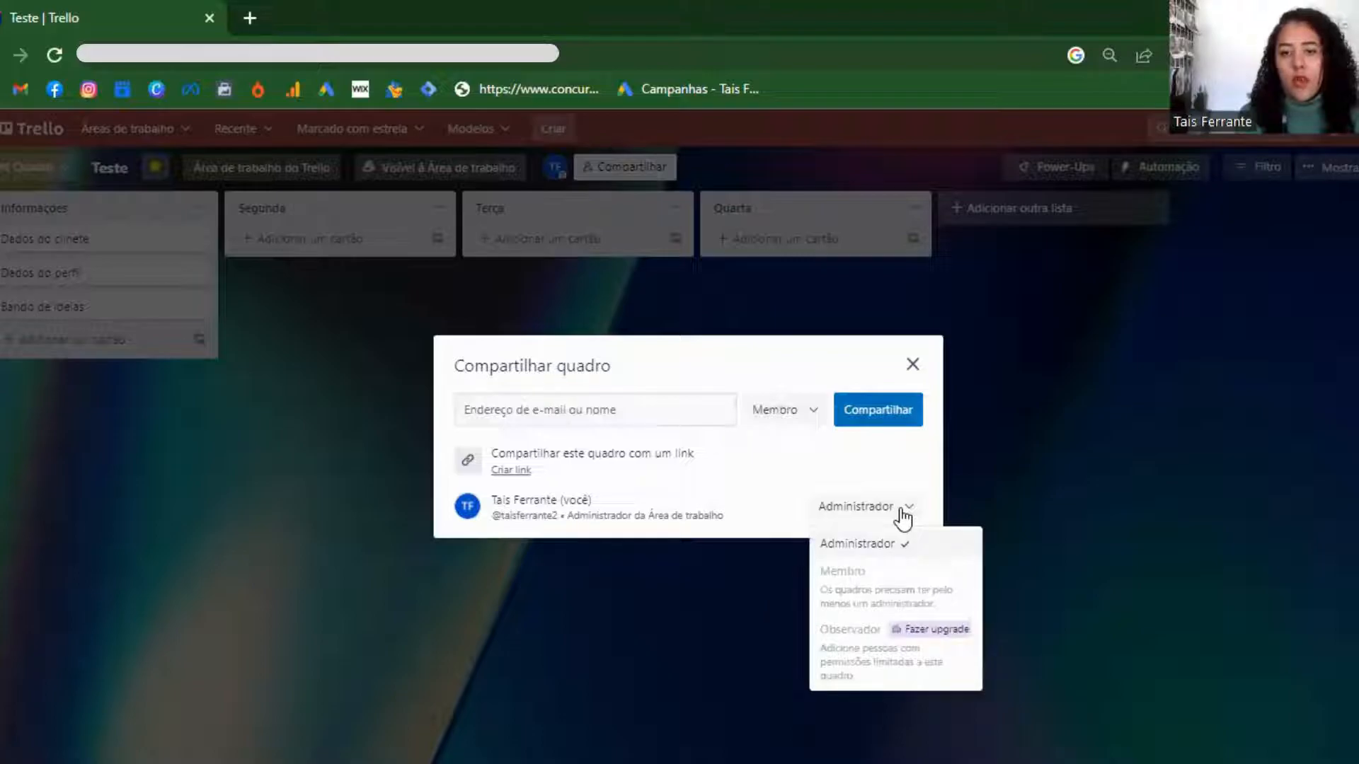
{"action": "left_click", "coordinate": [903, 519]}
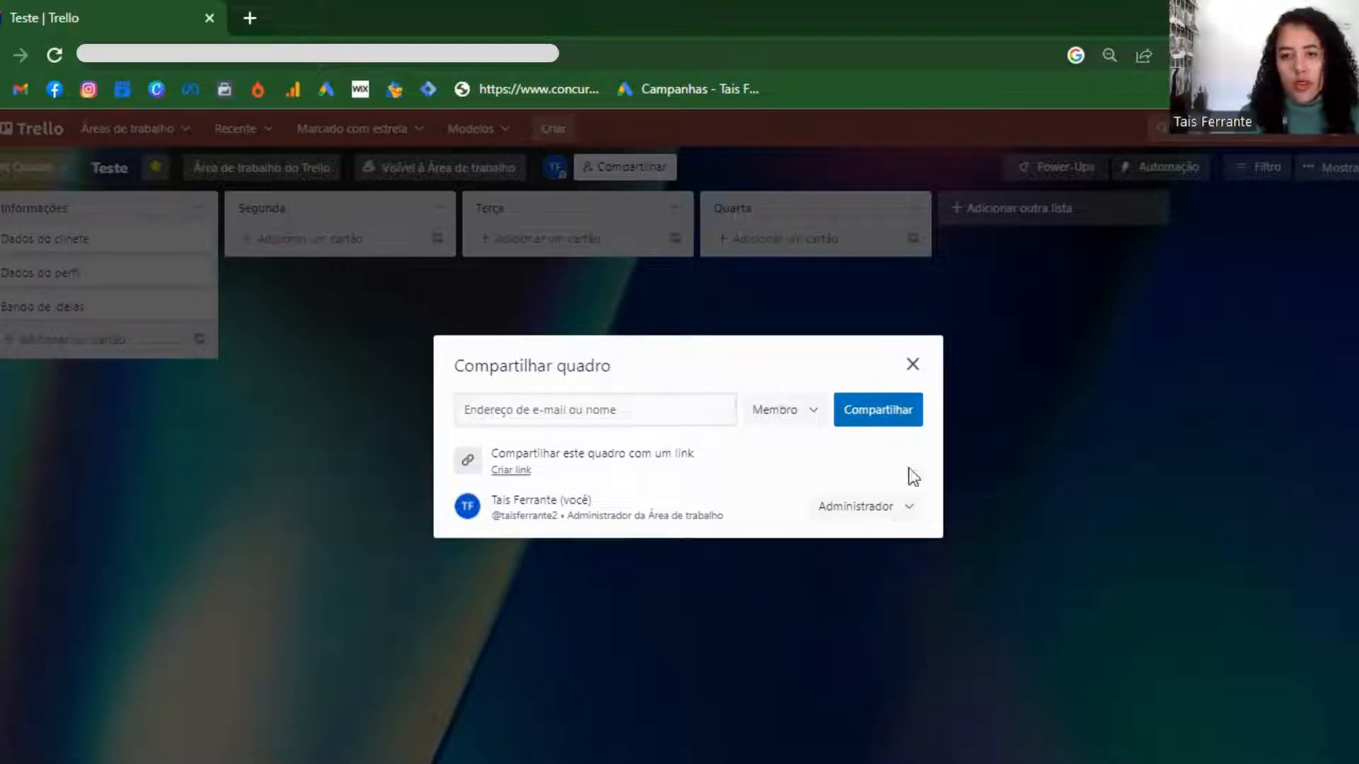
{"action": "left_click", "coordinate": [913, 366]}
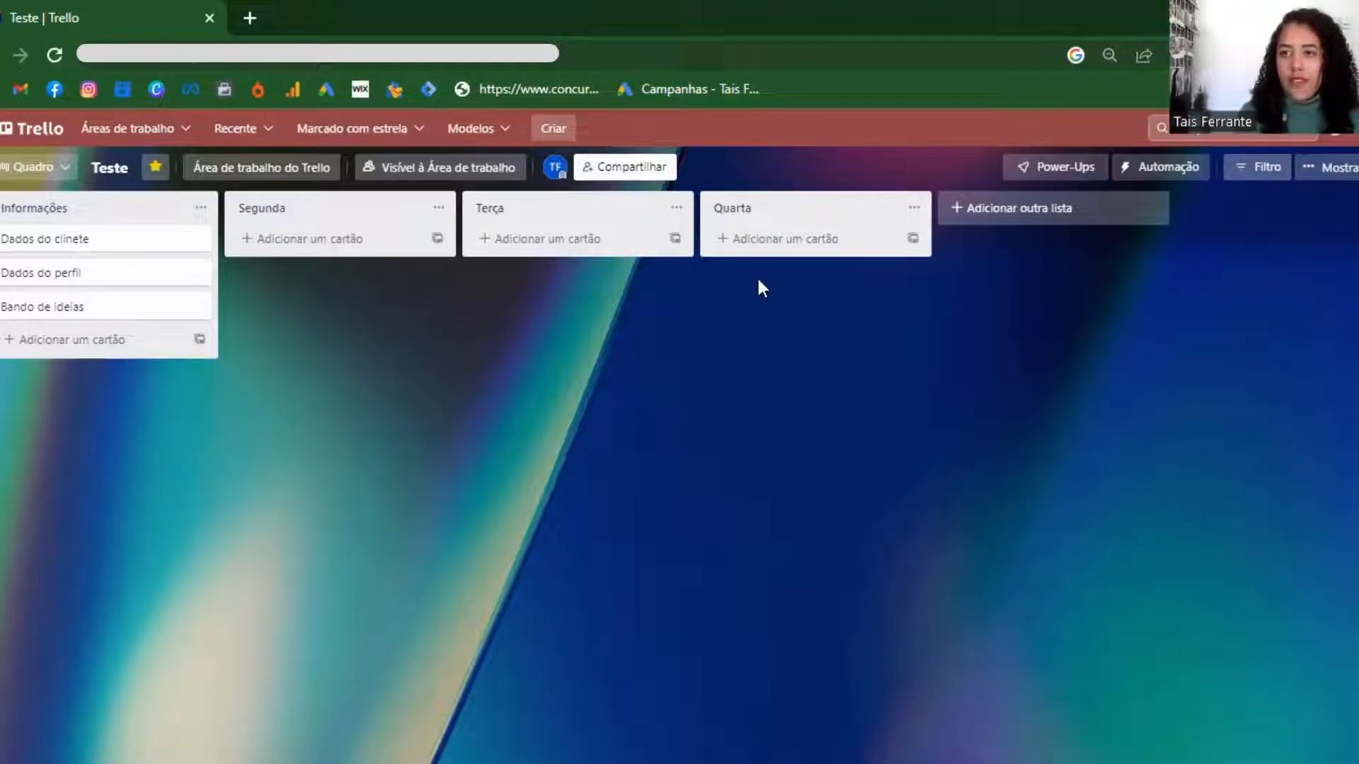
Open the Teste board's menu and look through its settings, extras and activity log
{"action": "left_click", "coordinate": [1329, 167]}
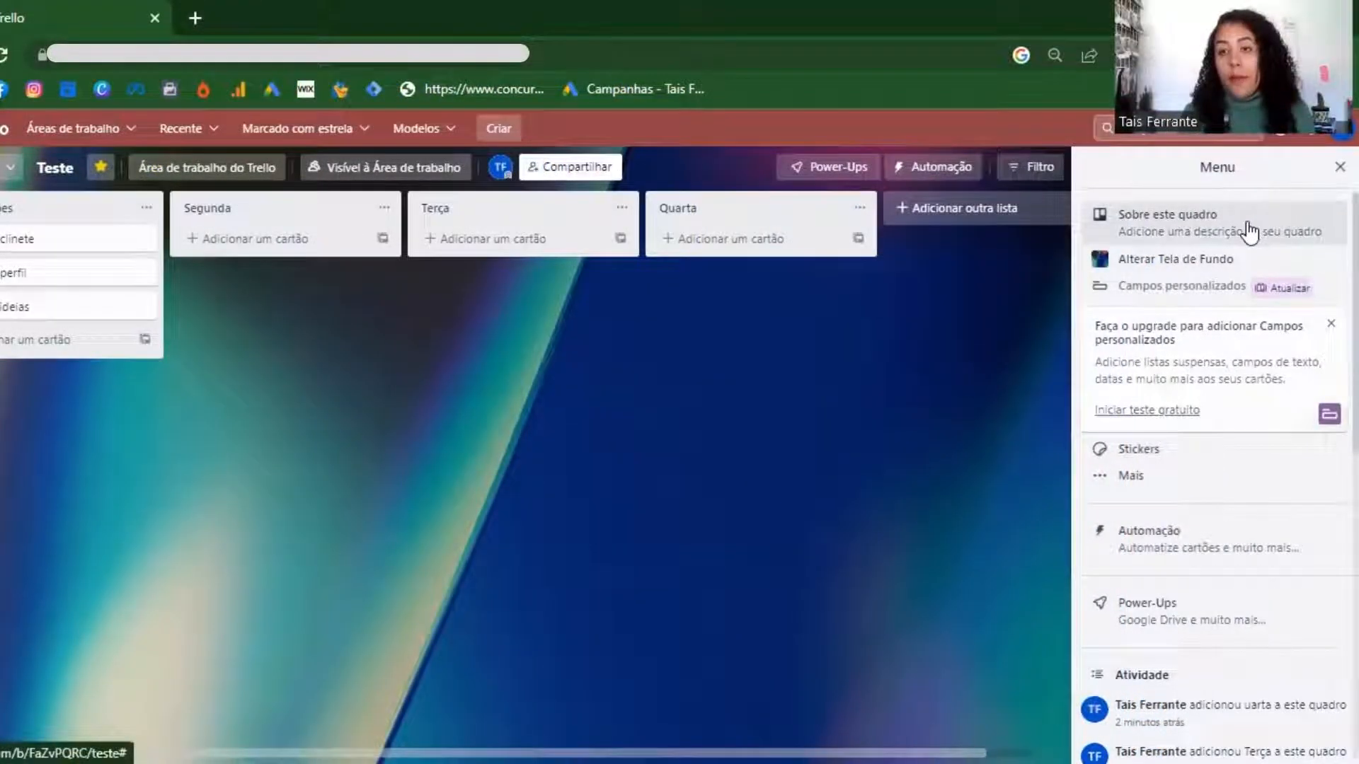
{"action": "scroll", "coordinate": [1283, 276], "scroll_direction": "down", "scroll_amount": 2}
{"action": "scroll", "coordinate": [1232, 304], "scroll_direction": "down", "scroll_amount": 1}
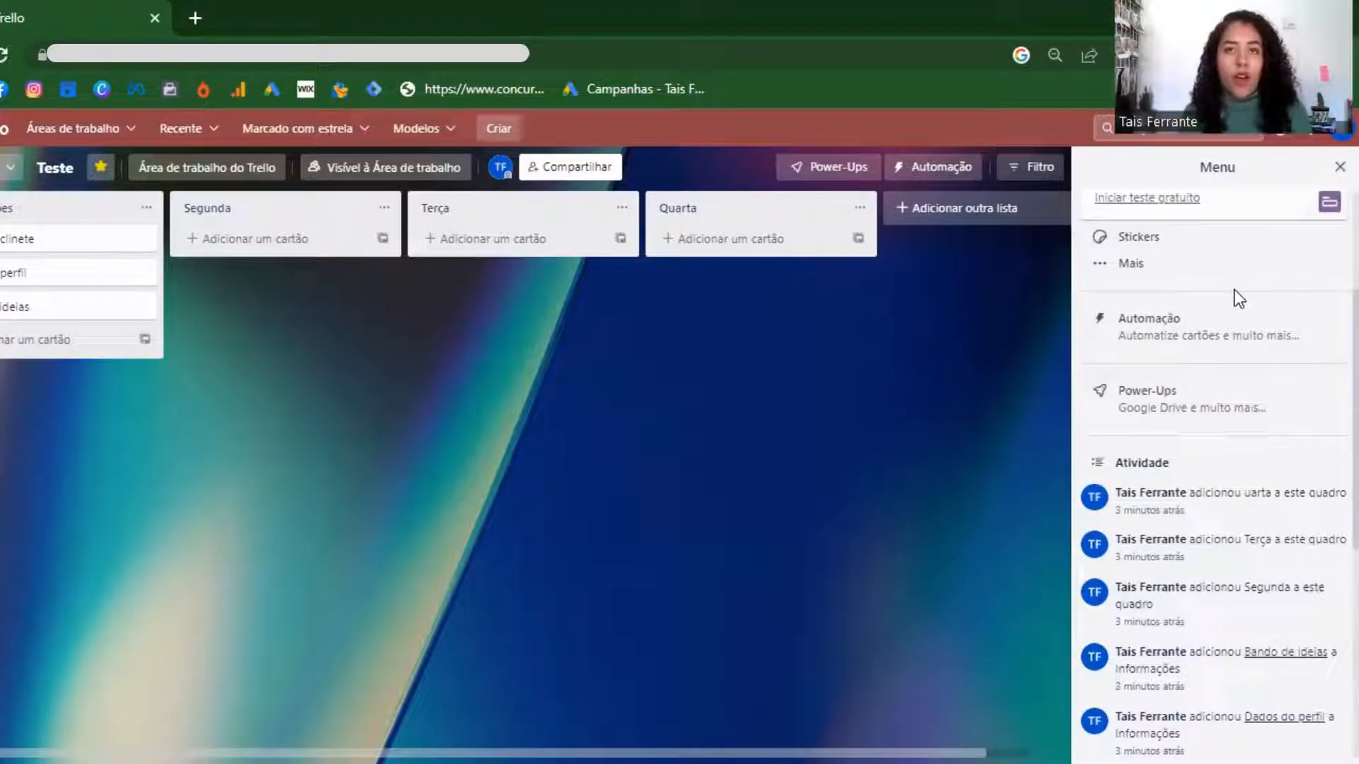
{"action": "scroll", "coordinate": [1234, 292], "scroll_direction": "up", "scroll_amount": 1}
{"action": "scroll", "coordinate": [1235, 291], "scroll_direction": "up", "scroll_amount": 2}
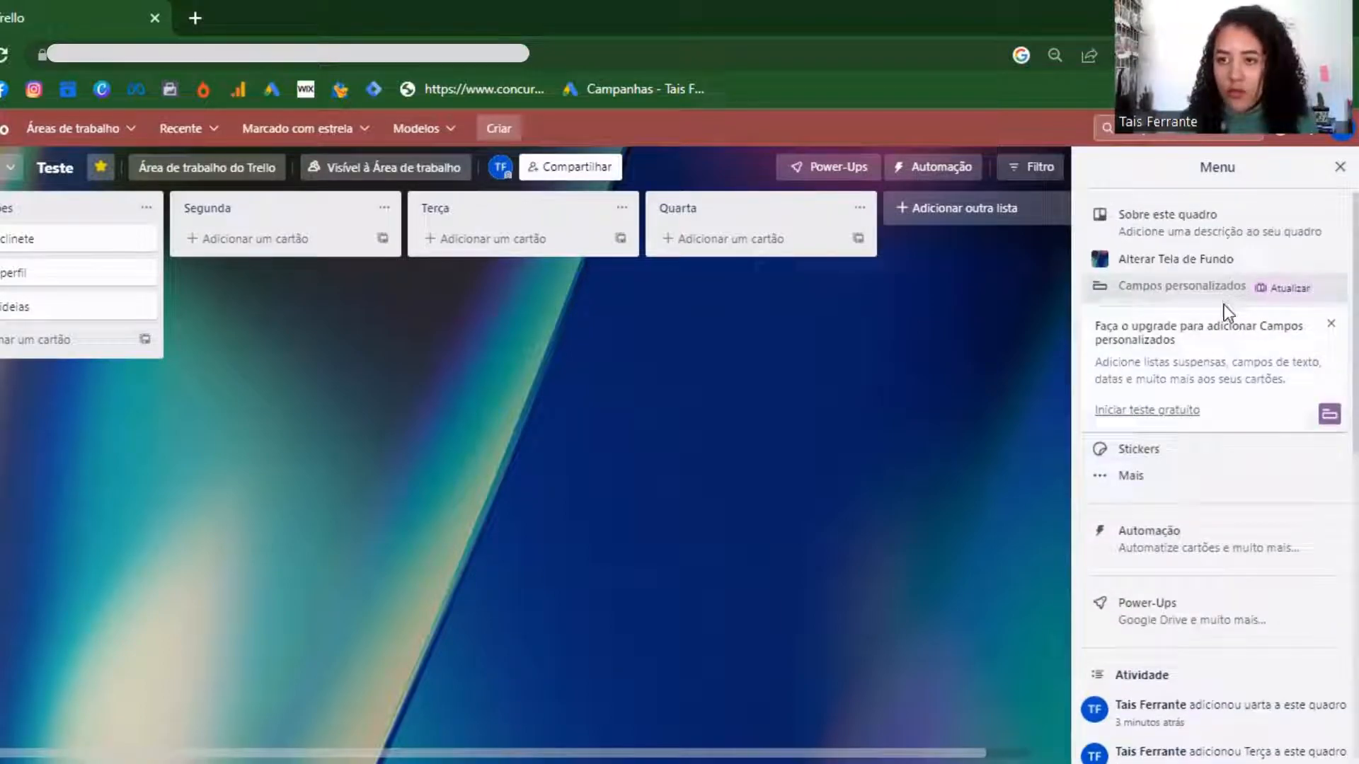
{"action": "scroll", "coordinate": [1150, 312], "scroll_direction": "down", "scroll_amount": 3}
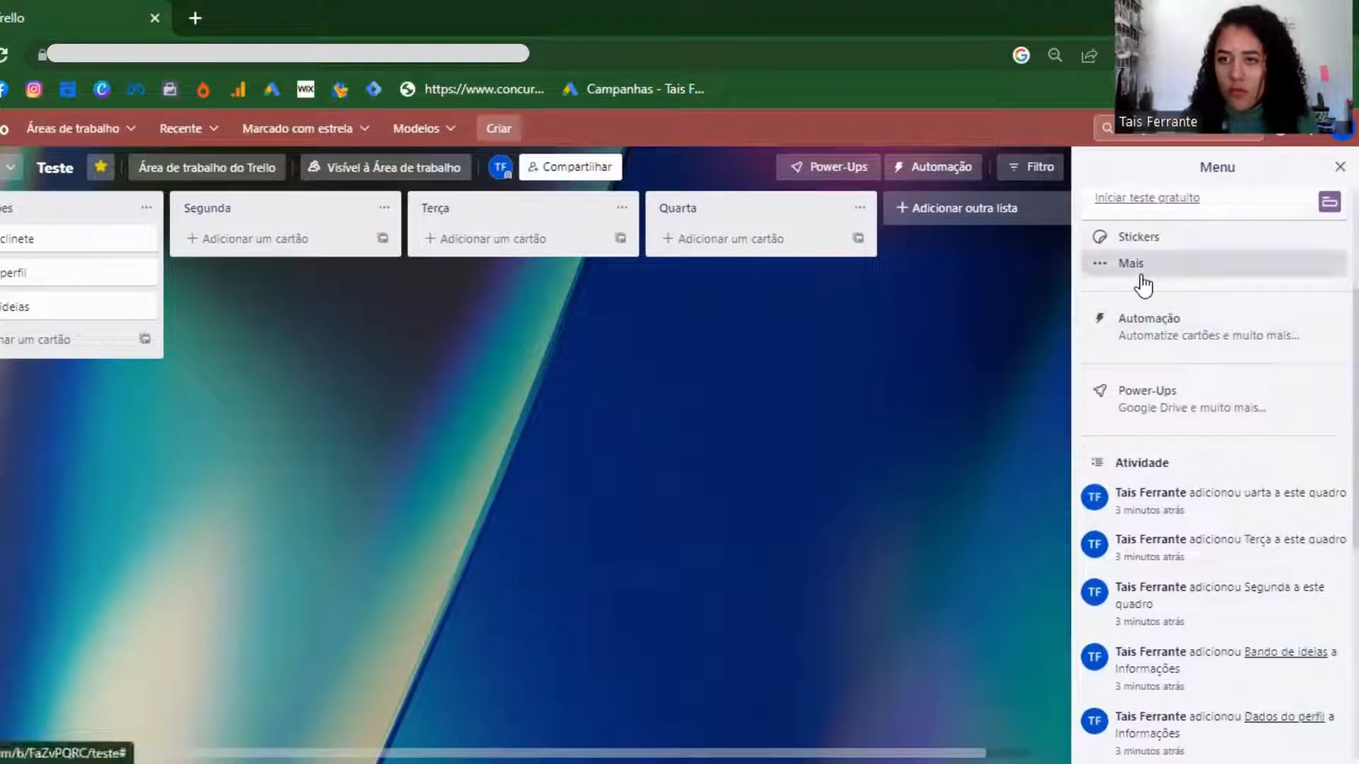
{"action": "left_click", "coordinate": [1144, 282]}
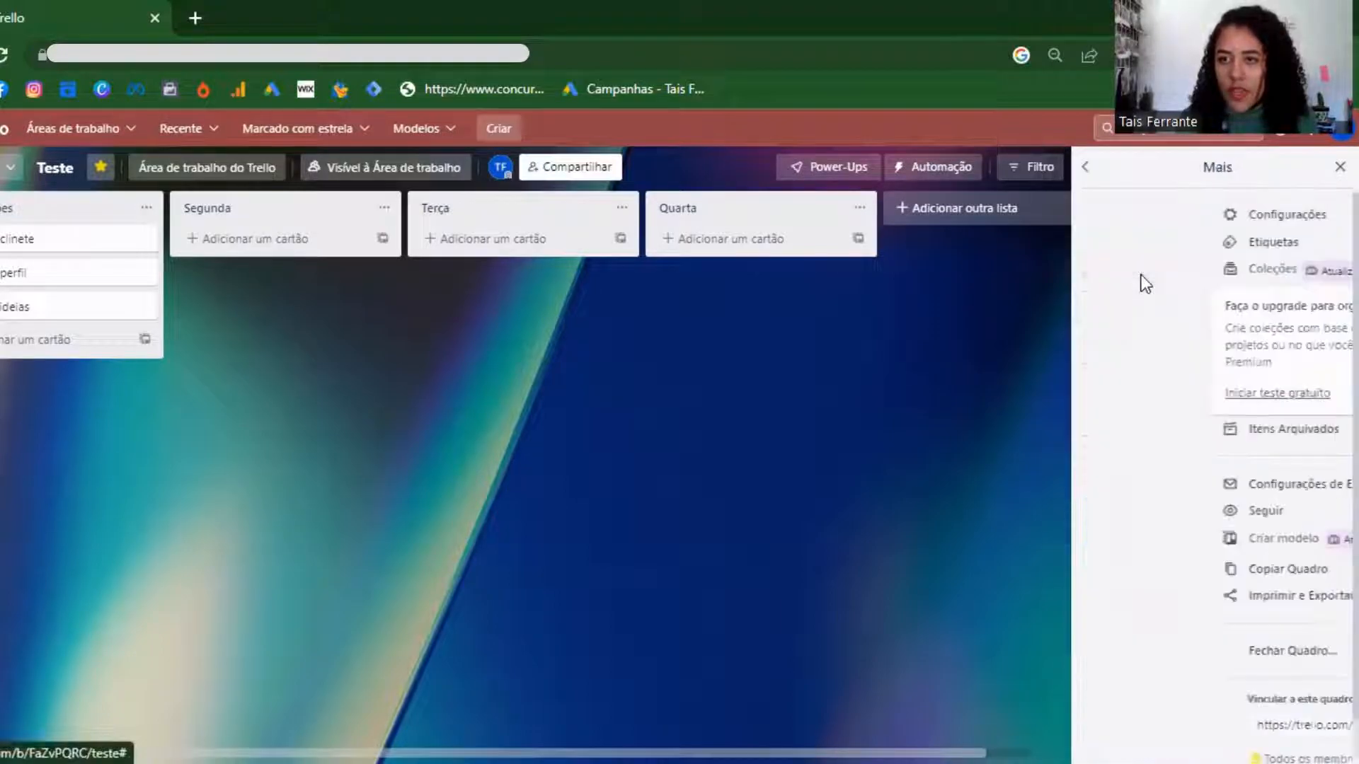
{"action": "left_click", "coordinate": [1094, 167]}
{"action": "left_click", "coordinate": [1340, 166]}
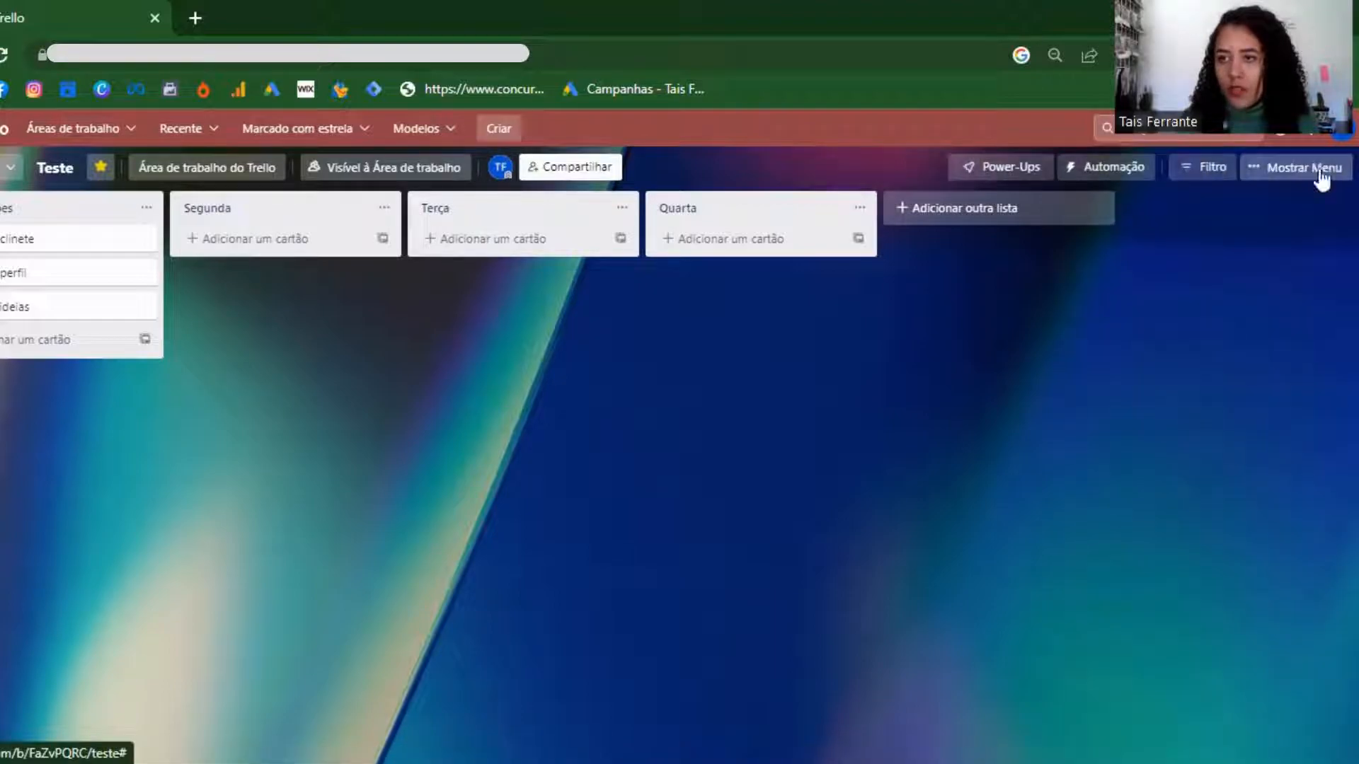
Open the Teste board's archived items and switch the view from archived cards to archived lists
{"action": "left_click", "coordinate": [1305, 173]}
{"action": "scroll", "coordinate": [1203, 319], "scroll_direction": "down", "scroll_amount": 4}
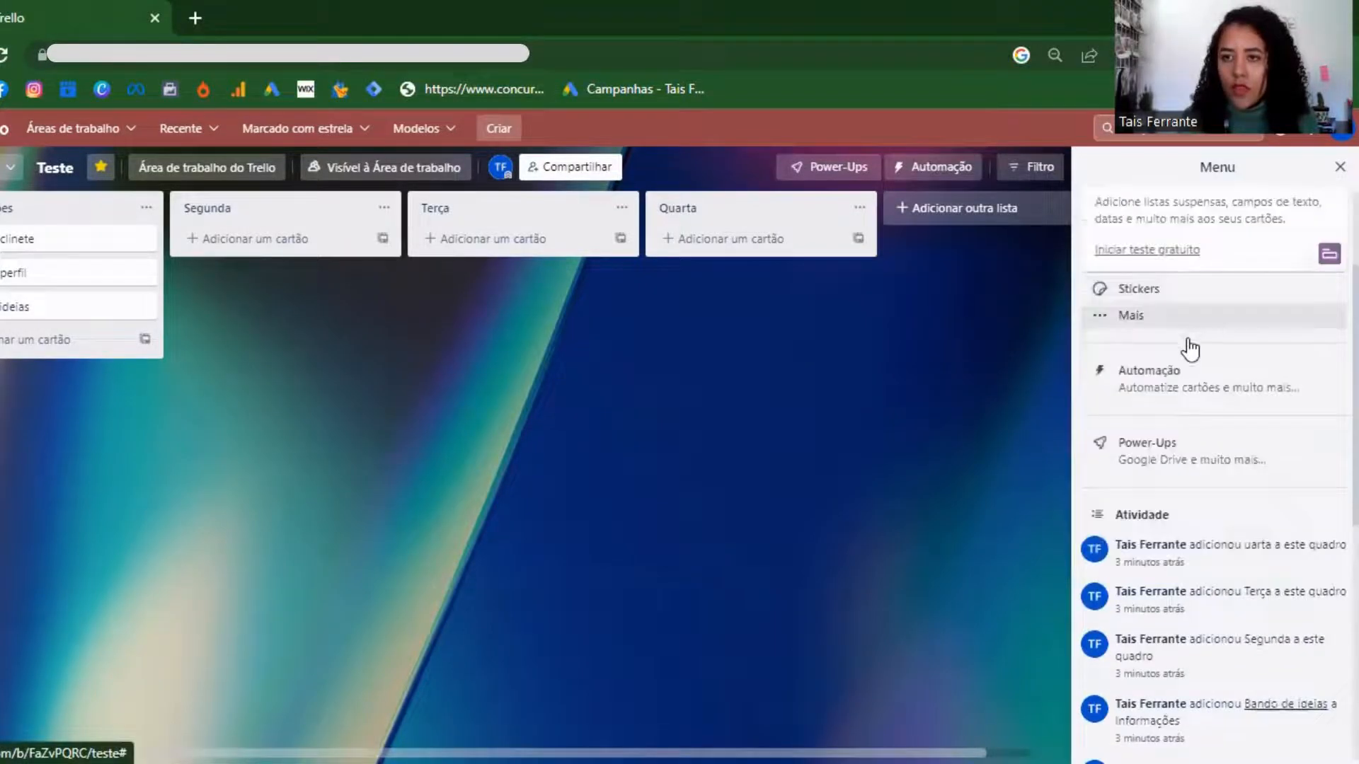
{"action": "left_click", "coordinate": [1174, 267]}
{"action": "scroll", "coordinate": [1173, 240], "scroll_direction": "down", "scroll_amount": 1}
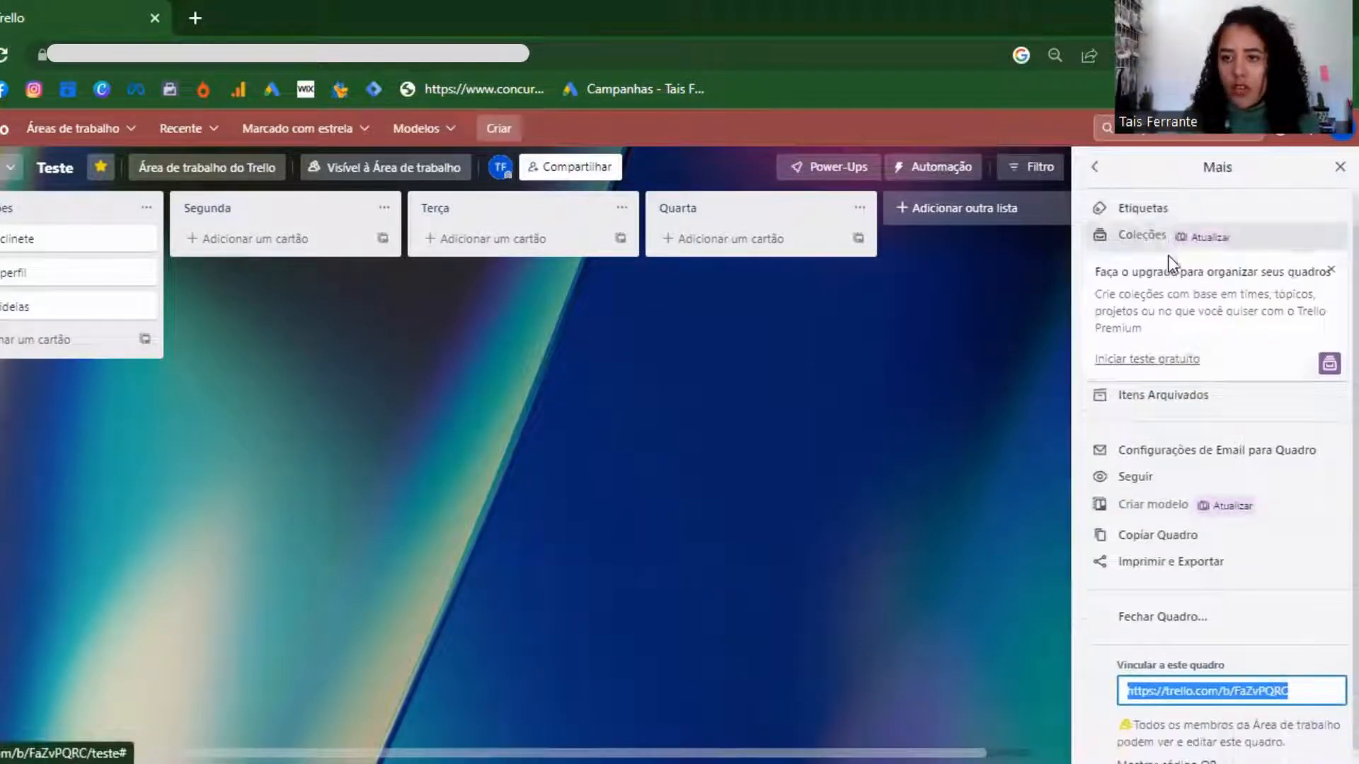
{"action": "left_click", "coordinate": [1168, 387]}
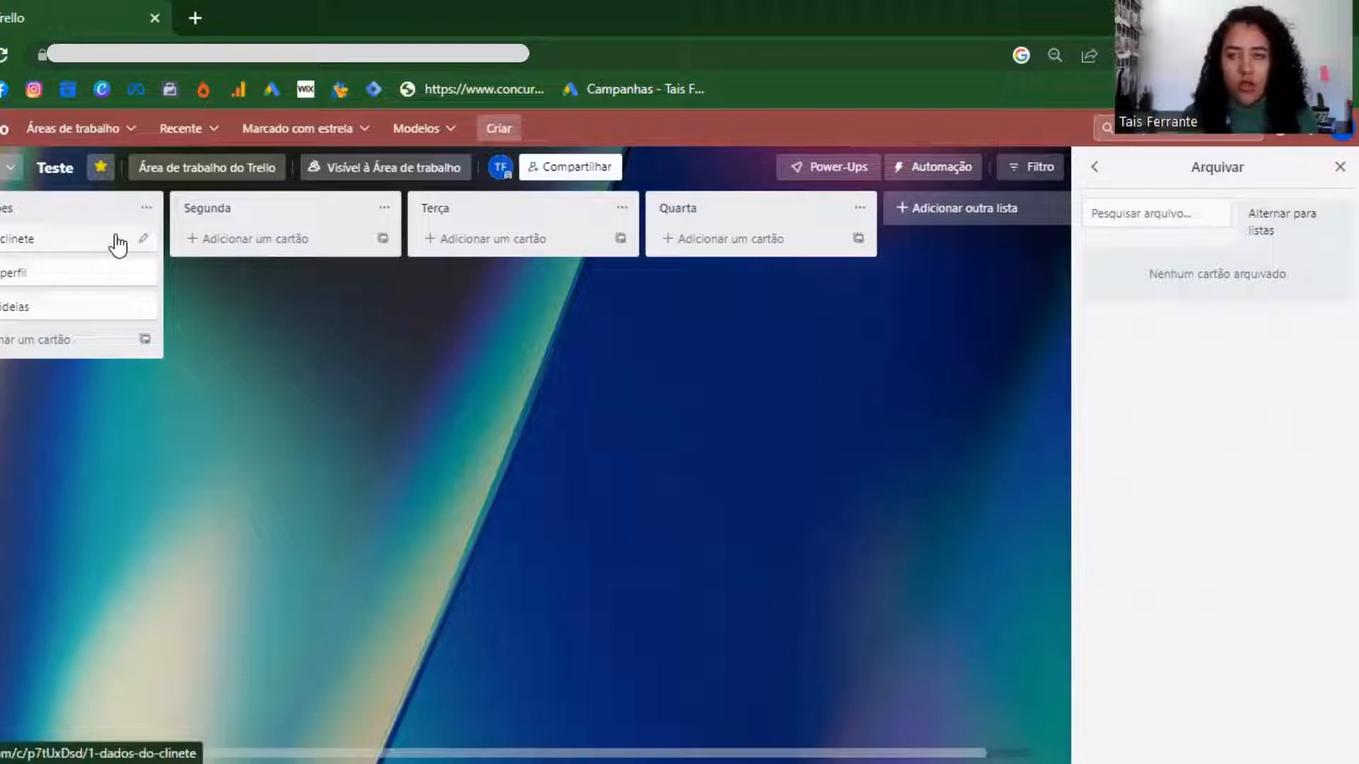
{"action": "left_click", "coordinate": [1272, 234]}
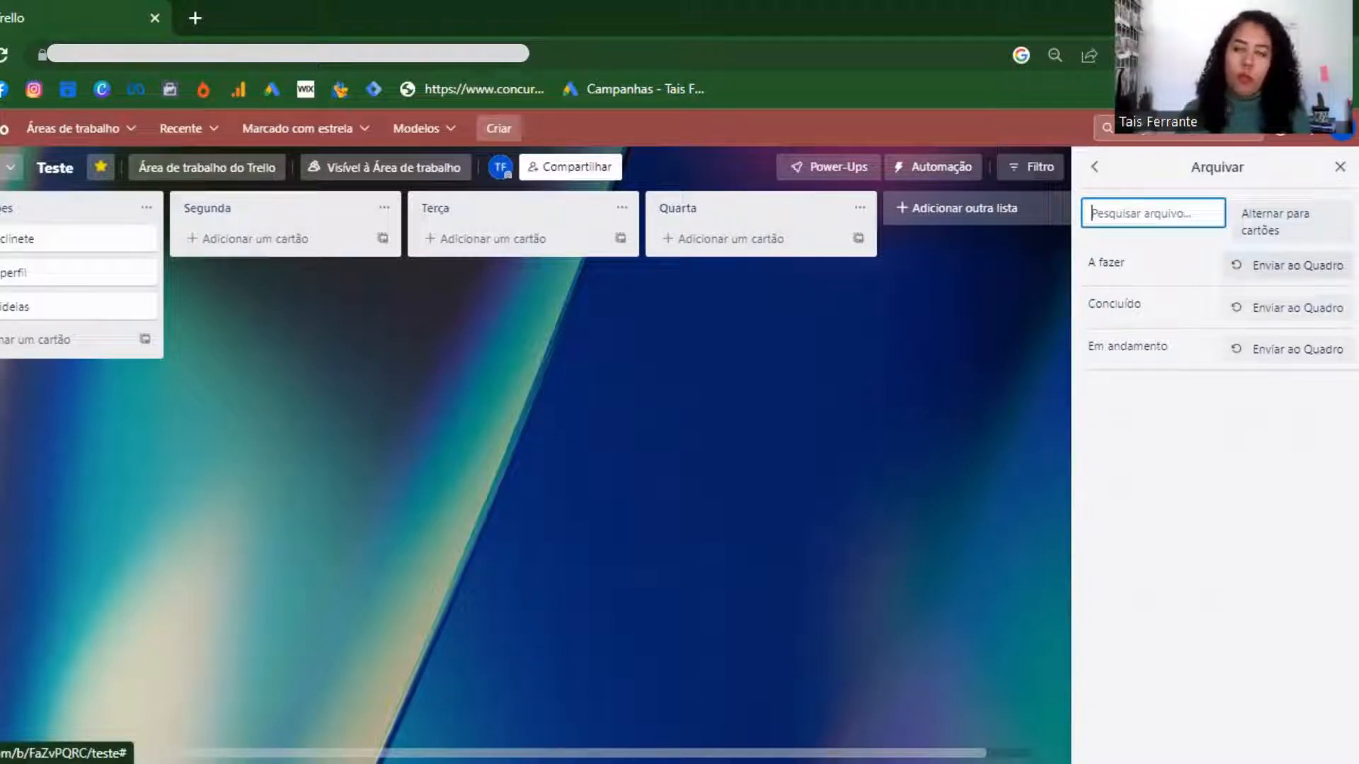
Send the archived A fazer list back to the board and archive it again
{"action": "left_click", "coordinate": [1288, 265]}
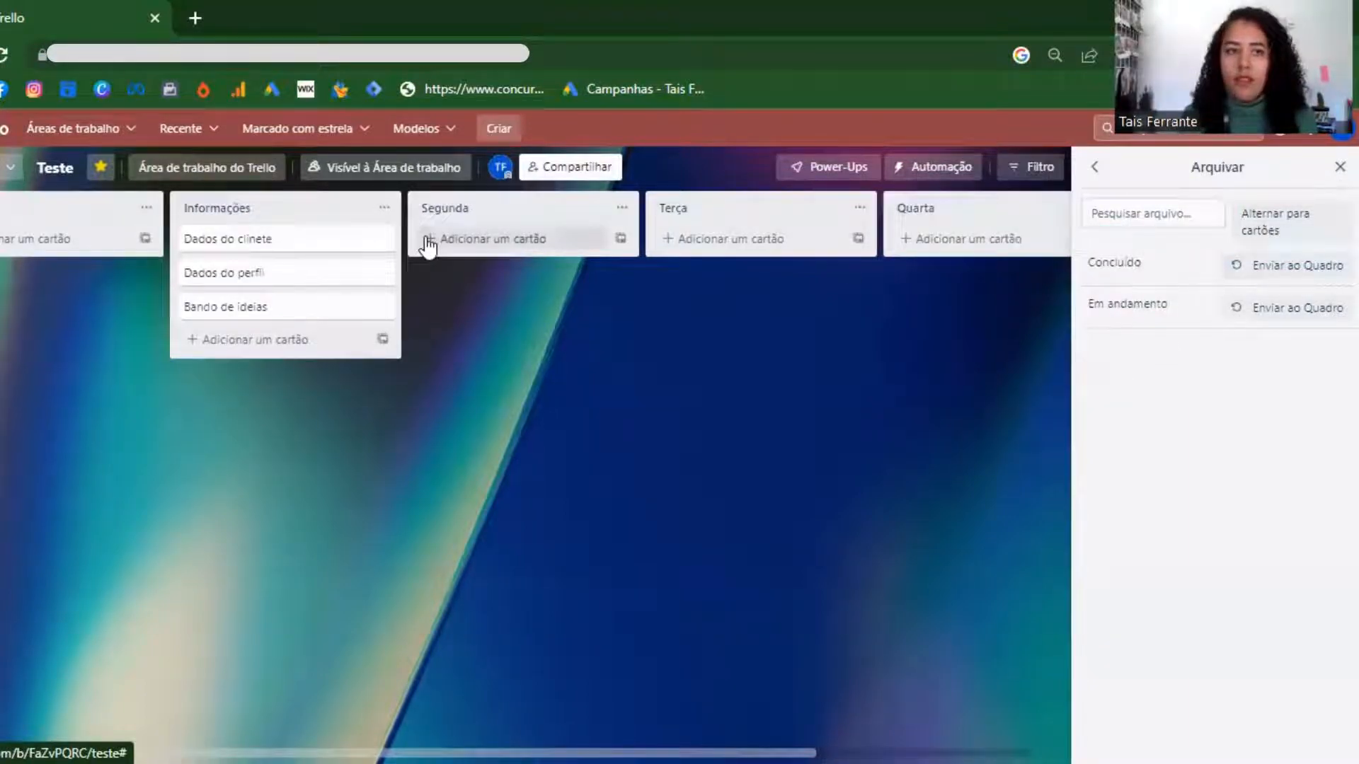
{"action": "left_click", "coordinate": [146, 207]}
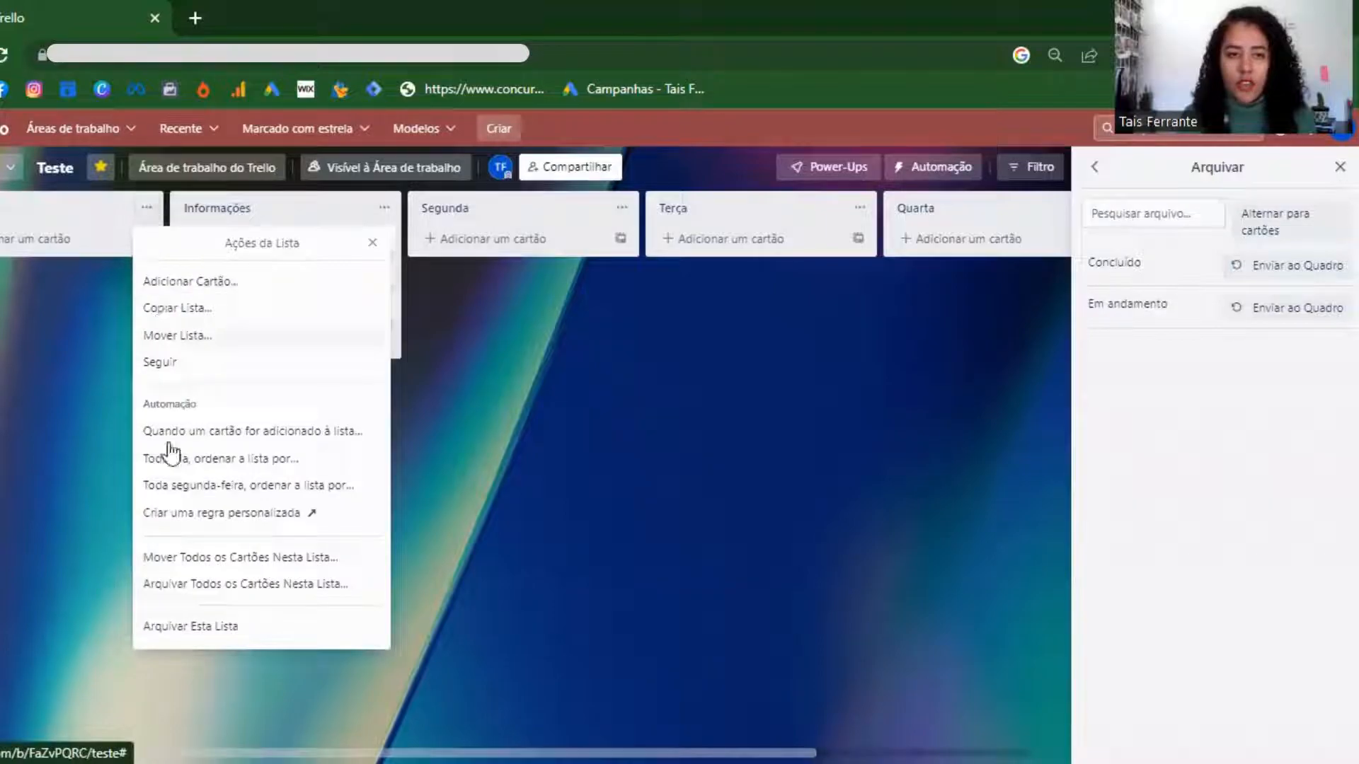
{"action": "left_click", "coordinate": [191, 627]}
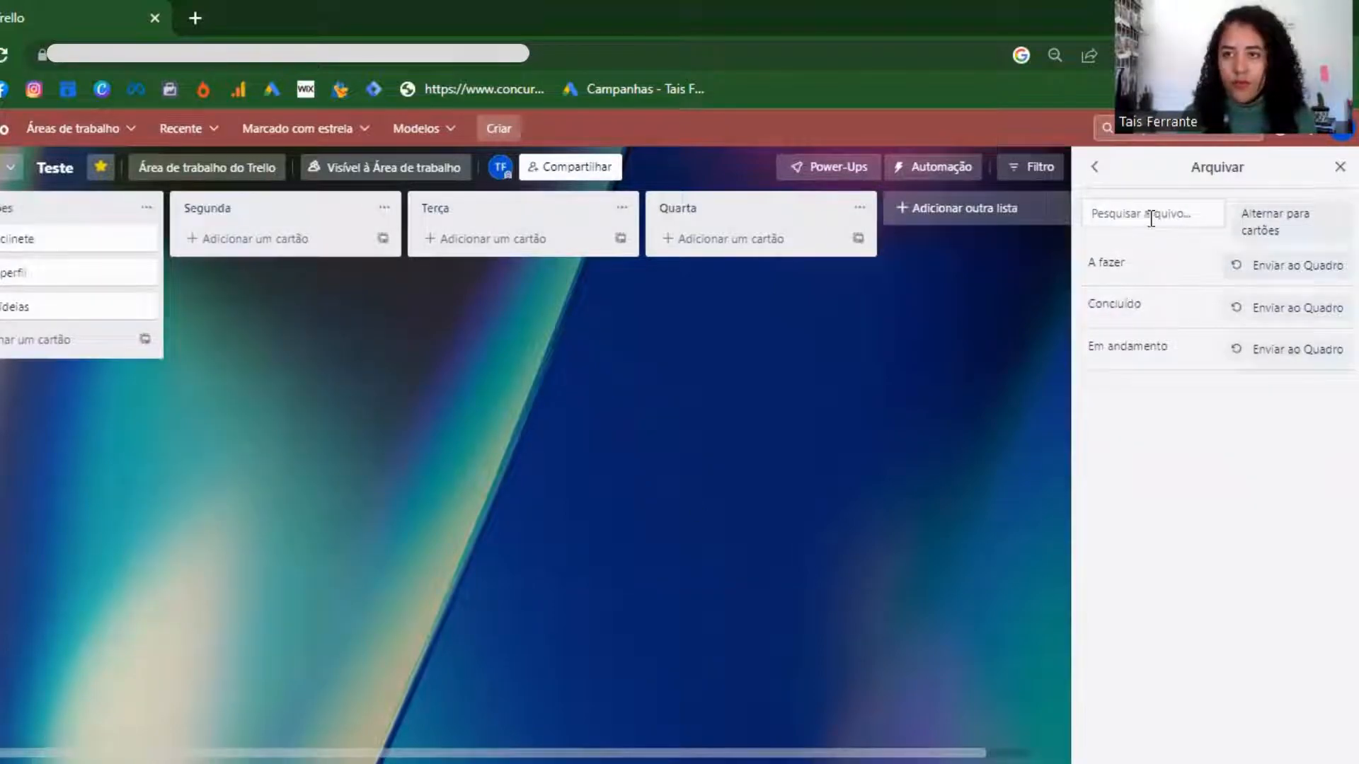
Archive the Bando de ideias card and send it back to the board from the archived cards
{"action": "left_click", "coordinate": [1095, 167]}
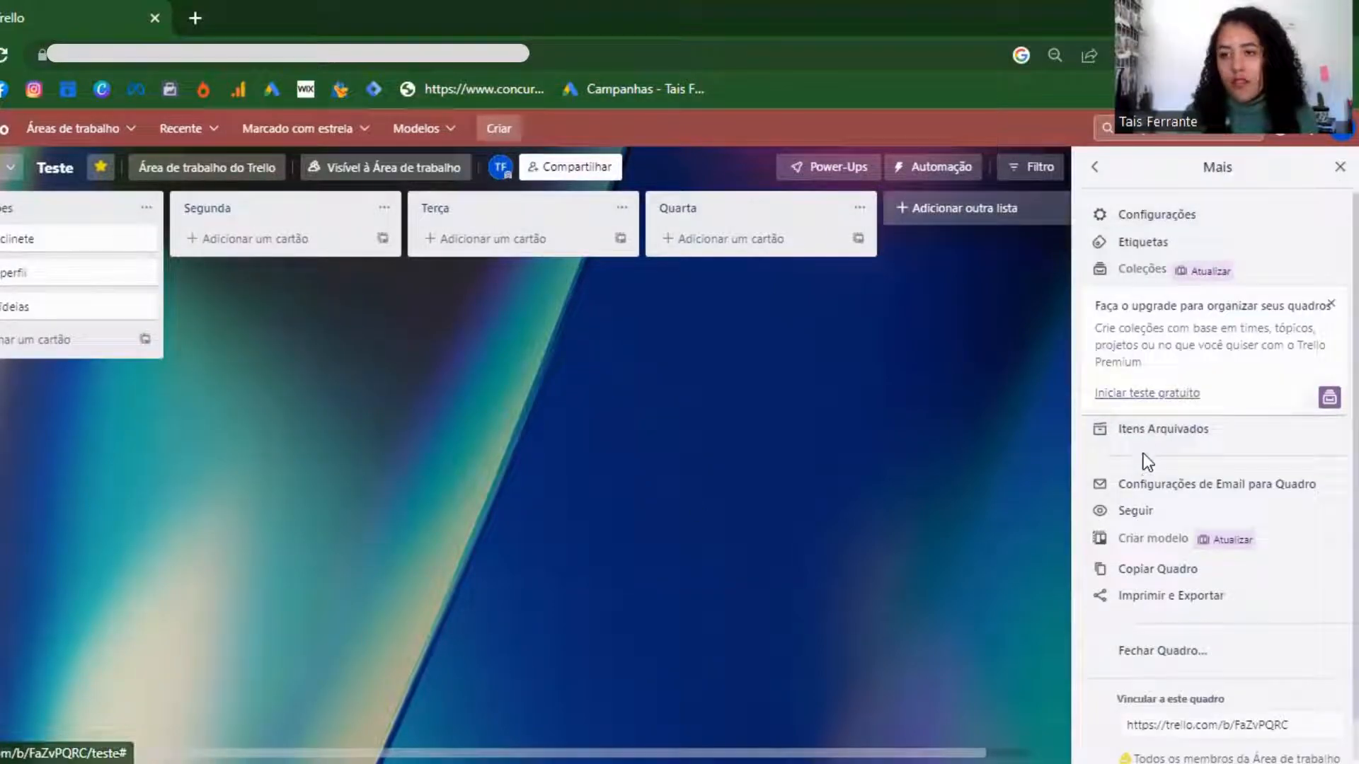
{"action": "left_click", "coordinate": [1146, 433]}
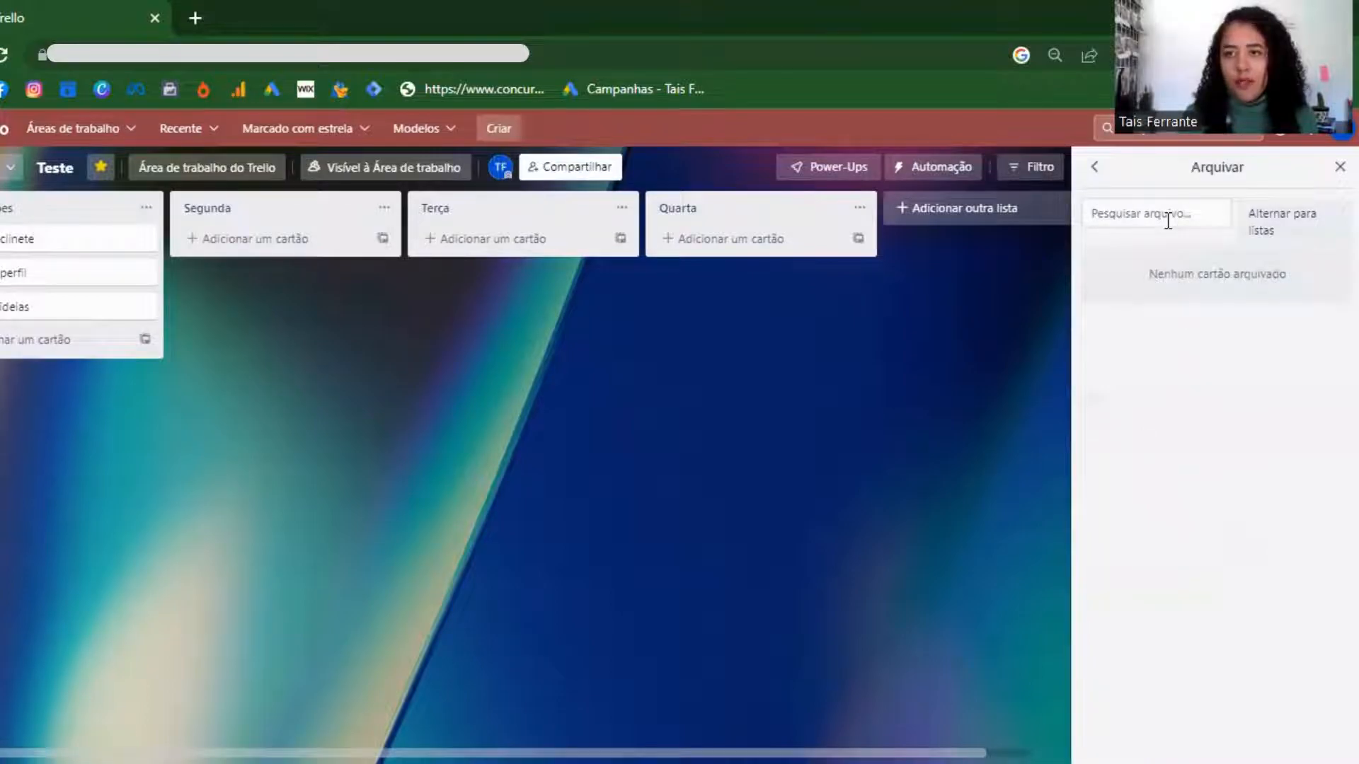
{"action": "left_click", "coordinate": [143, 306]}
{"action": "left_click", "coordinate": [198, 520]}
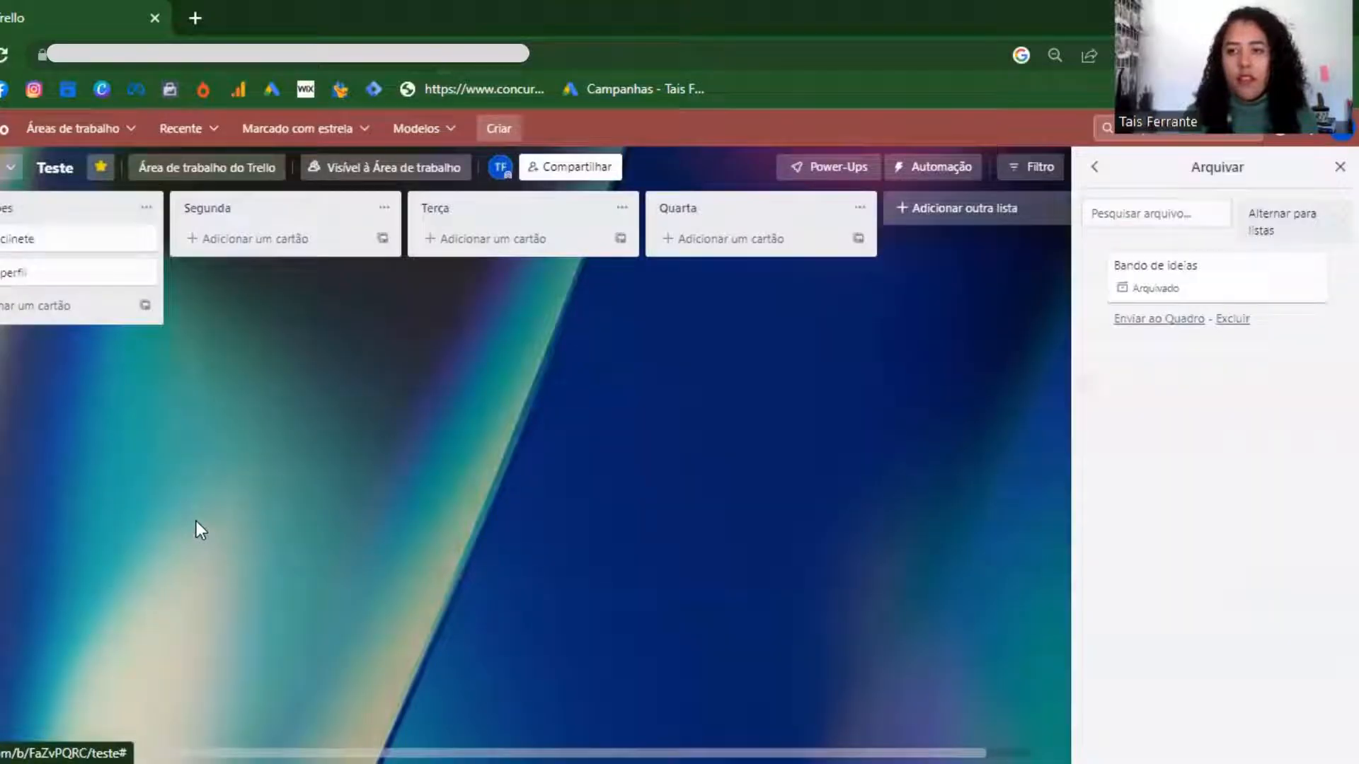
{"action": "left_click", "coordinate": [1177, 320]}
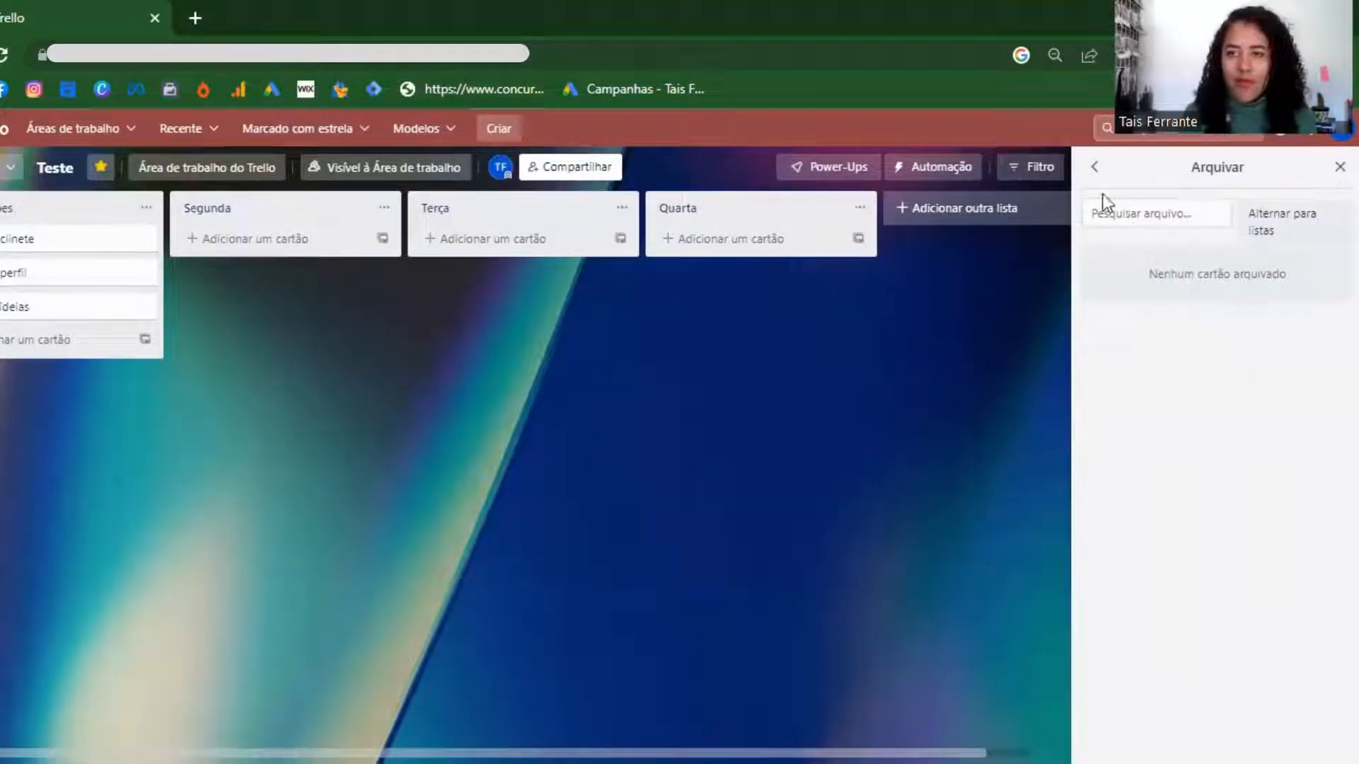
Leave the archive and turn on following for the Teste board
{"action": "left_click", "coordinate": [1094, 167]}
{"action": "scroll", "coordinate": [1183, 347], "scroll_direction": "down", "scroll_amount": 1}
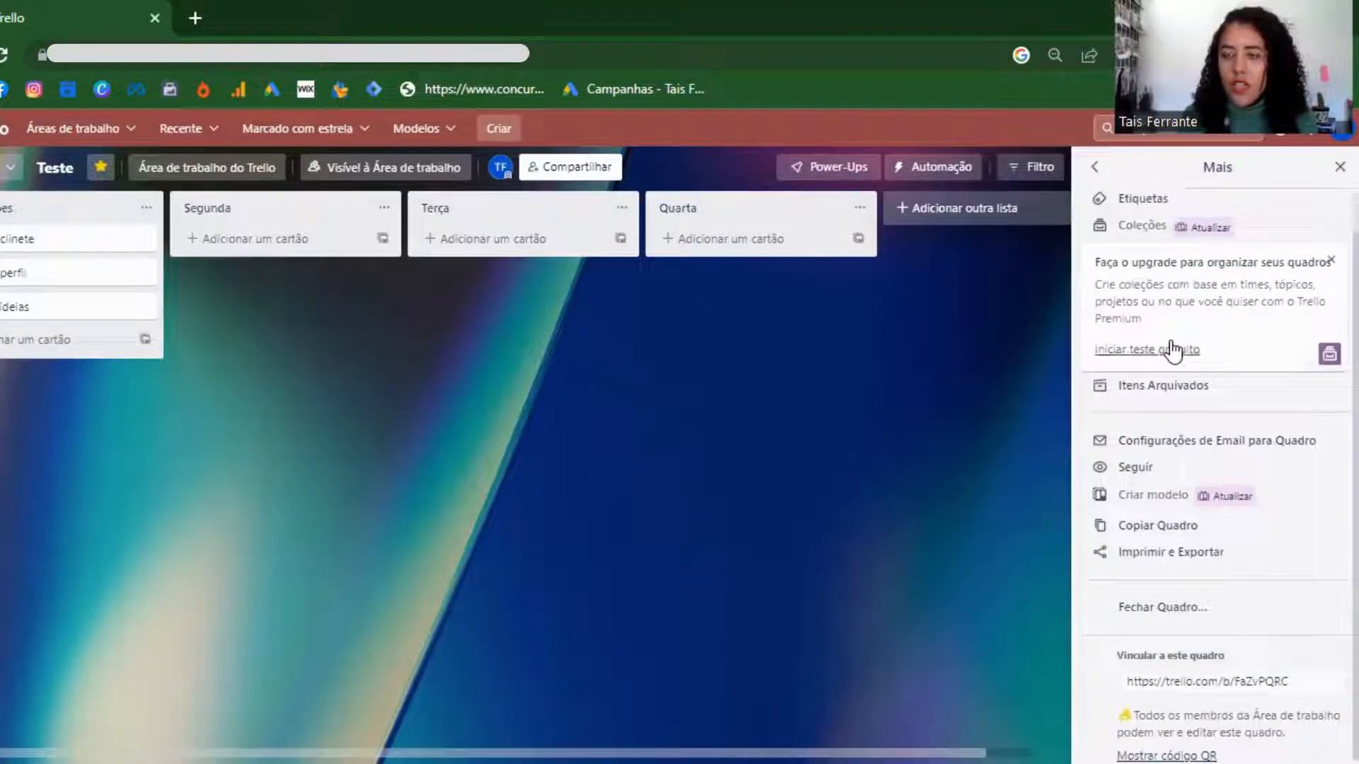
{"action": "left_click", "coordinate": [1135, 469]}
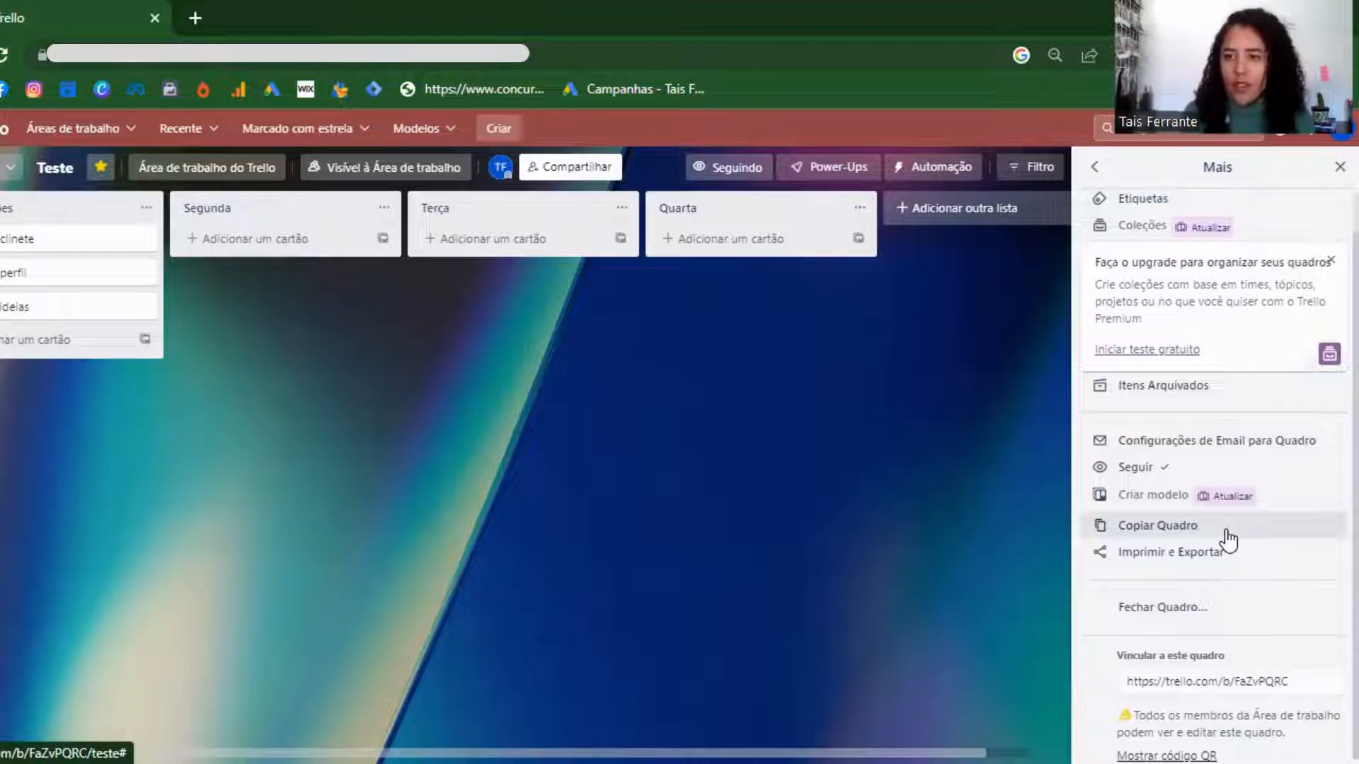
Copy the Teste board as "teste copia" in the Trello workspace, keeping its cards and template cards
{"action": "left_click", "coordinate": [1176, 526]}
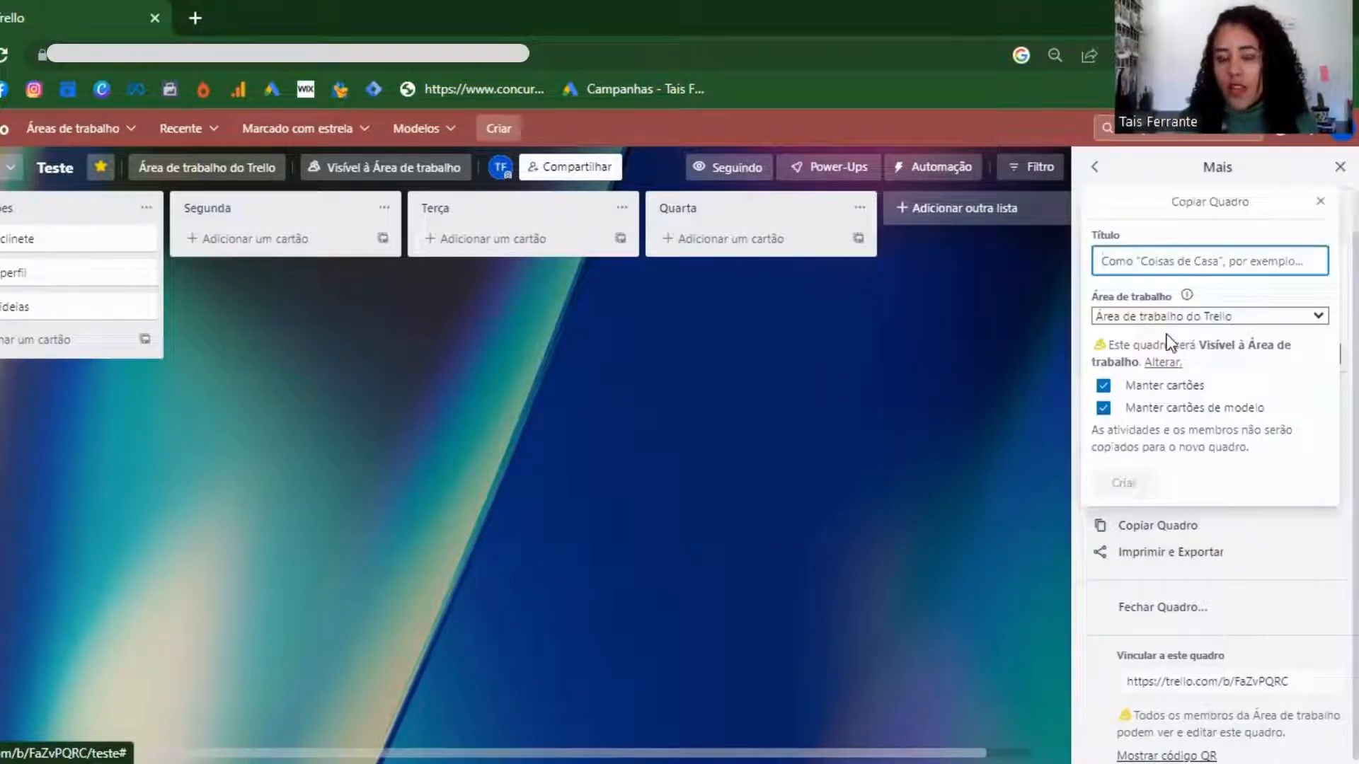
{"action": "scroll", "coordinate": [1196, 354], "scroll_direction": "up", "scroll_amount": 1}
{"action": "type", "text": "teste copia"}
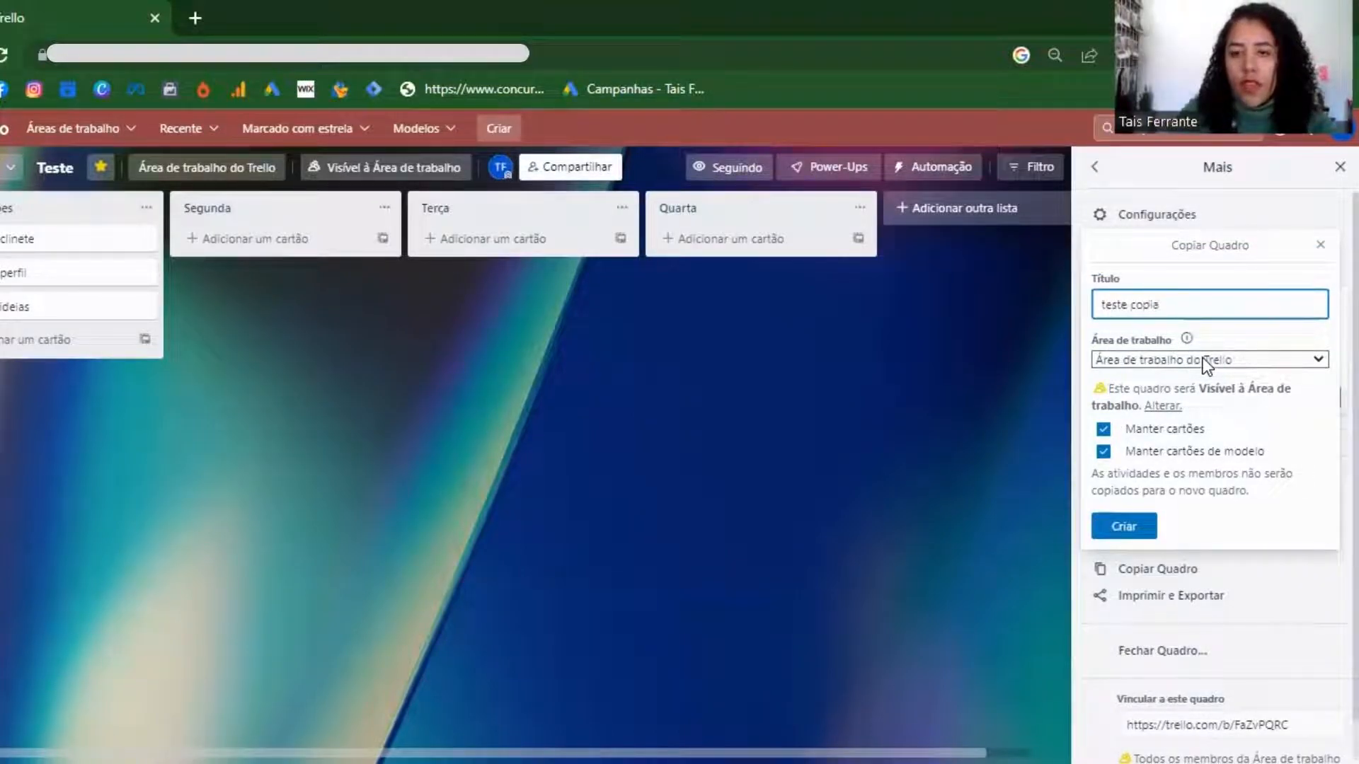
{"action": "key", "text": "Return"}
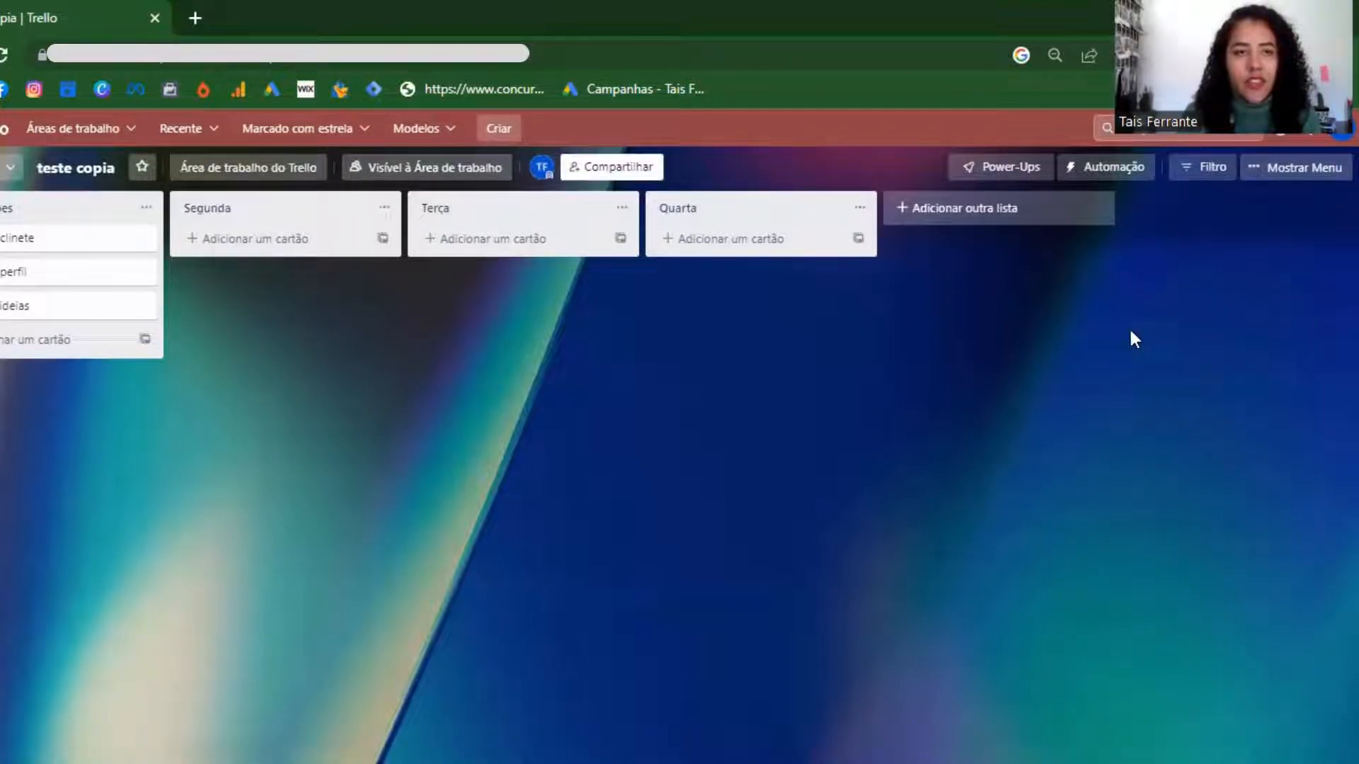
Add a heart sticker and a clock sticker to the Dados do clinete card, then return to the board menu
{"action": "left_click", "coordinate": [1292, 179]}
{"action": "scroll", "coordinate": [1203, 340], "scroll_direction": "down", "scroll_amount": 2}
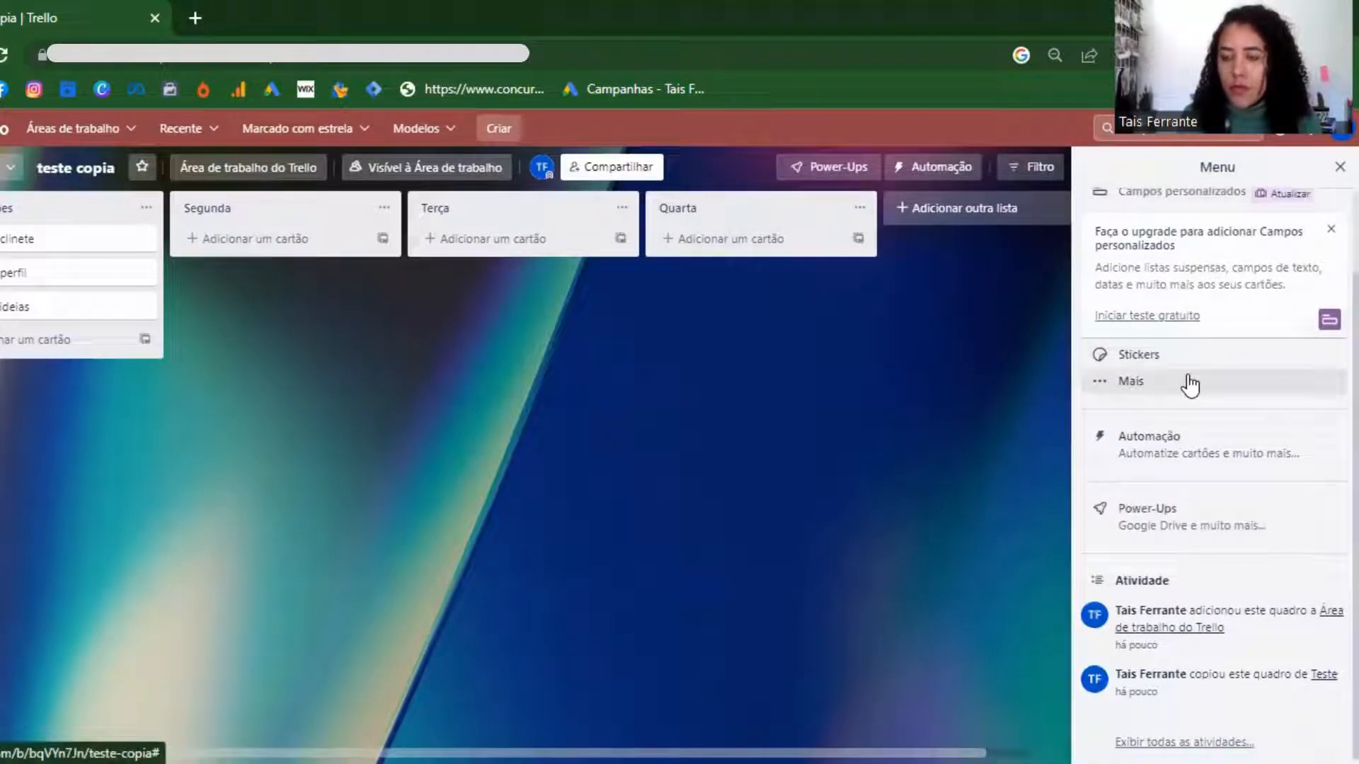
{"action": "left_click", "coordinate": [1189, 359]}
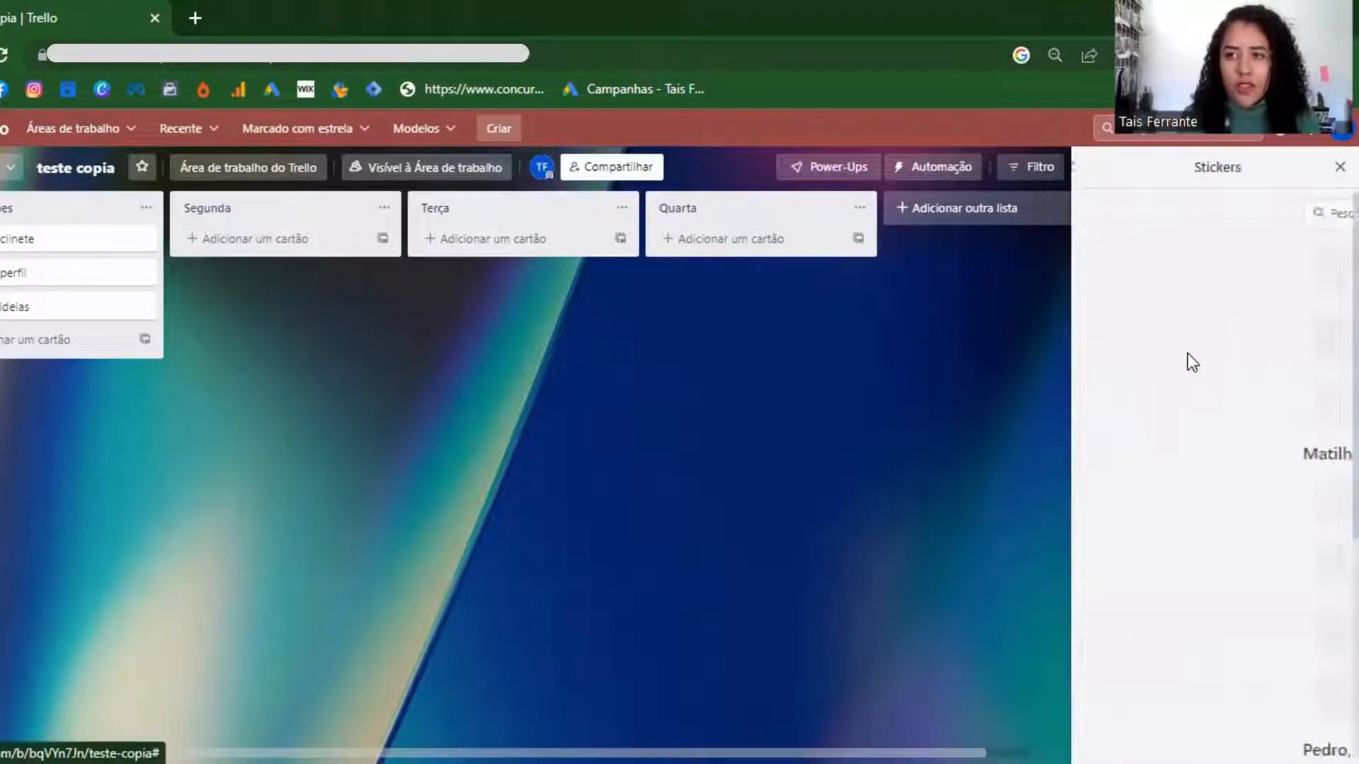
{"action": "left_click_drag", "start_coordinate": [905, 274], "coordinate": [46, 238]}
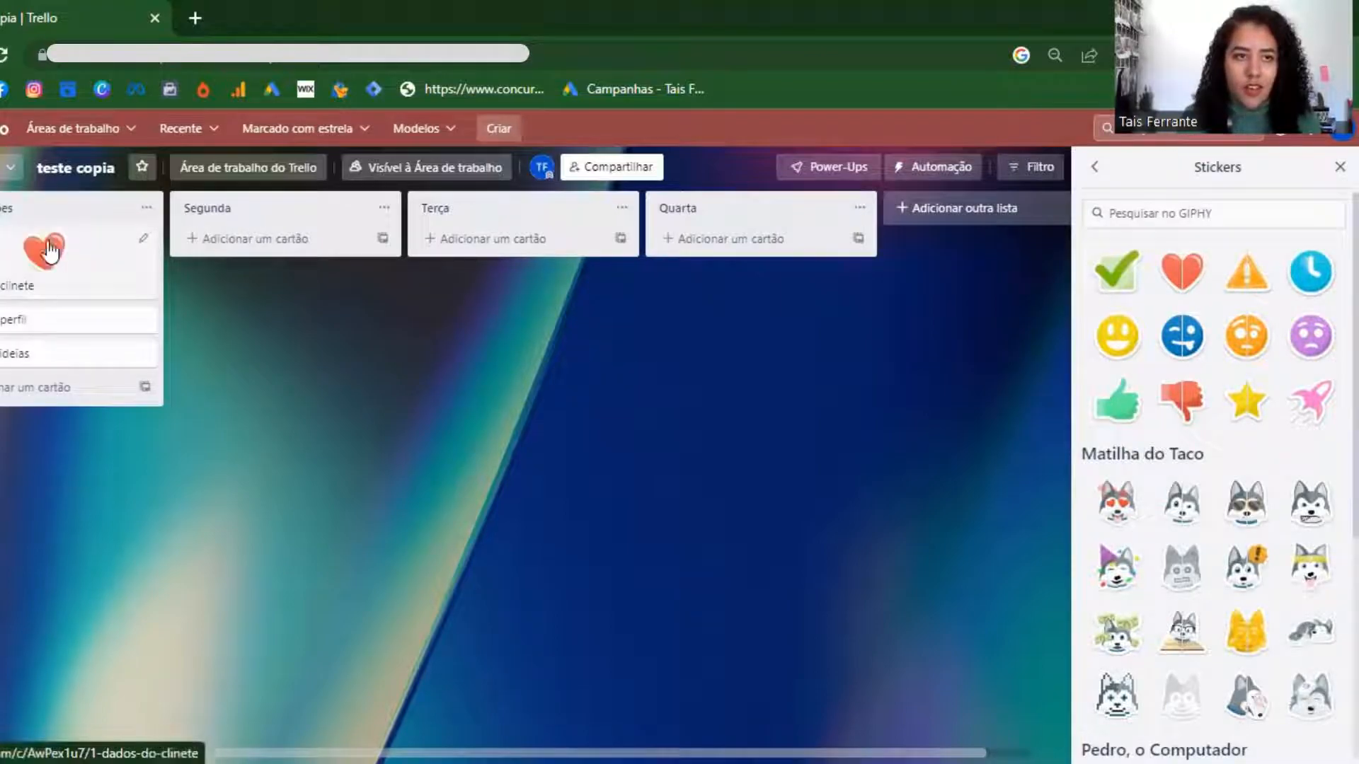
{"action": "left_click_drag", "start_coordinate": [1311, 273], "coordinate": [2, 249]}
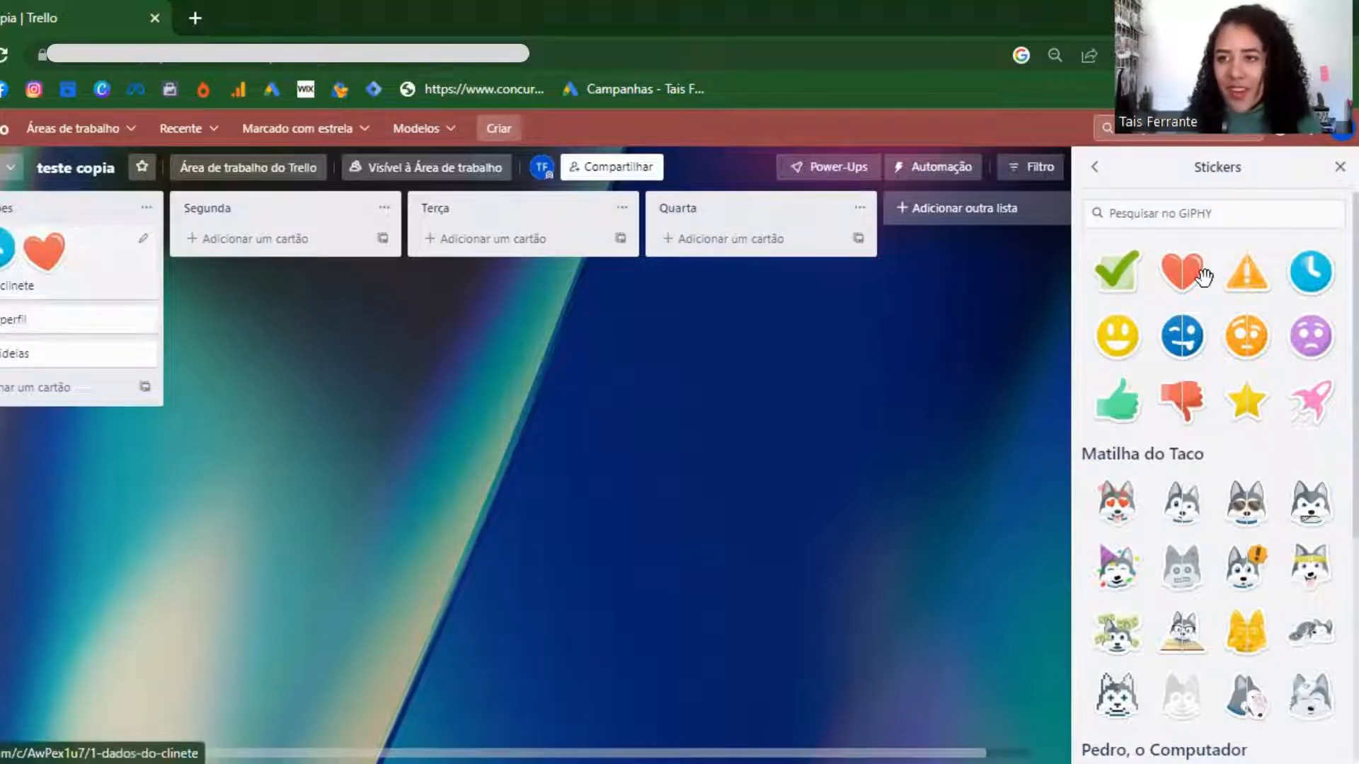
{"action": "left_click", "coordinate": [1095, 167]}
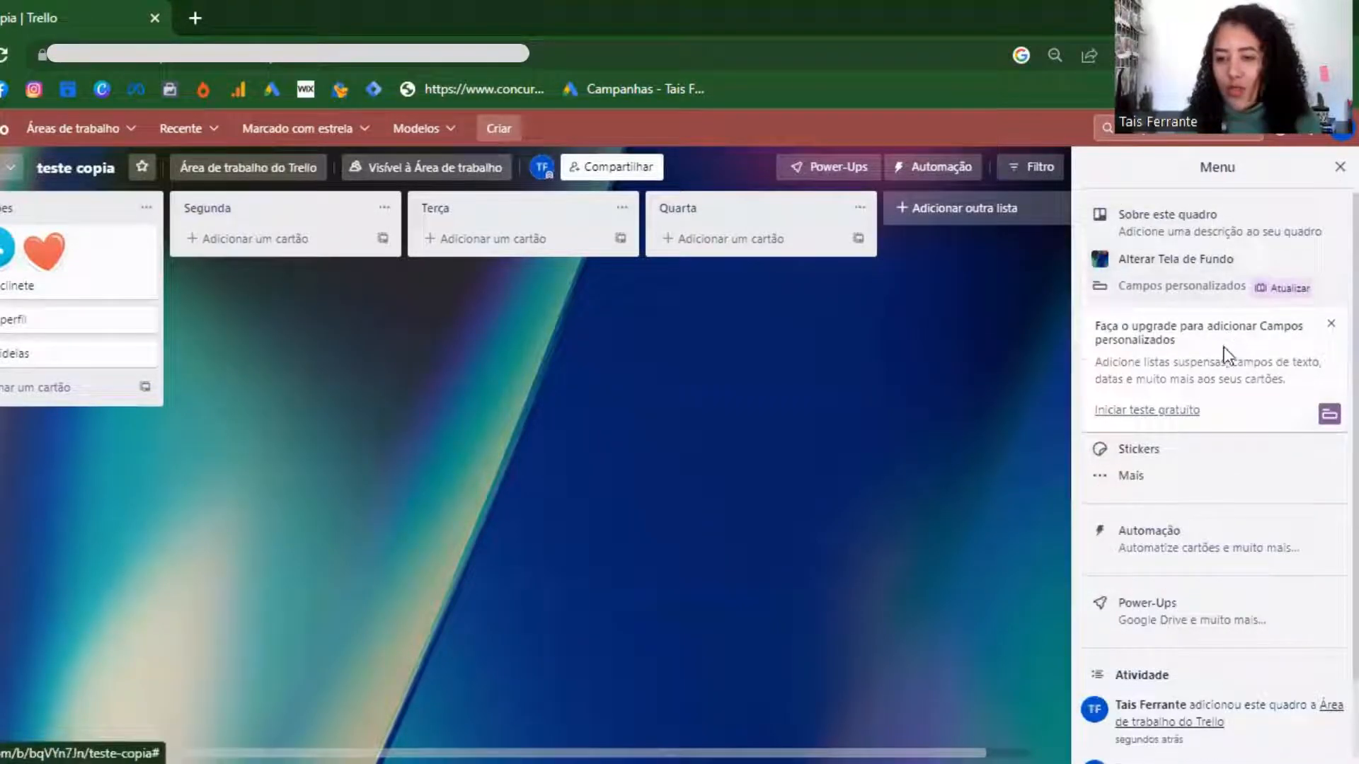
Look through the board menu and dismiss the custom fields upgrade offer
{"action": "scroll", "coordinate": [1223, 355], "scroll_direction": "down", "scroll_amount": 1}
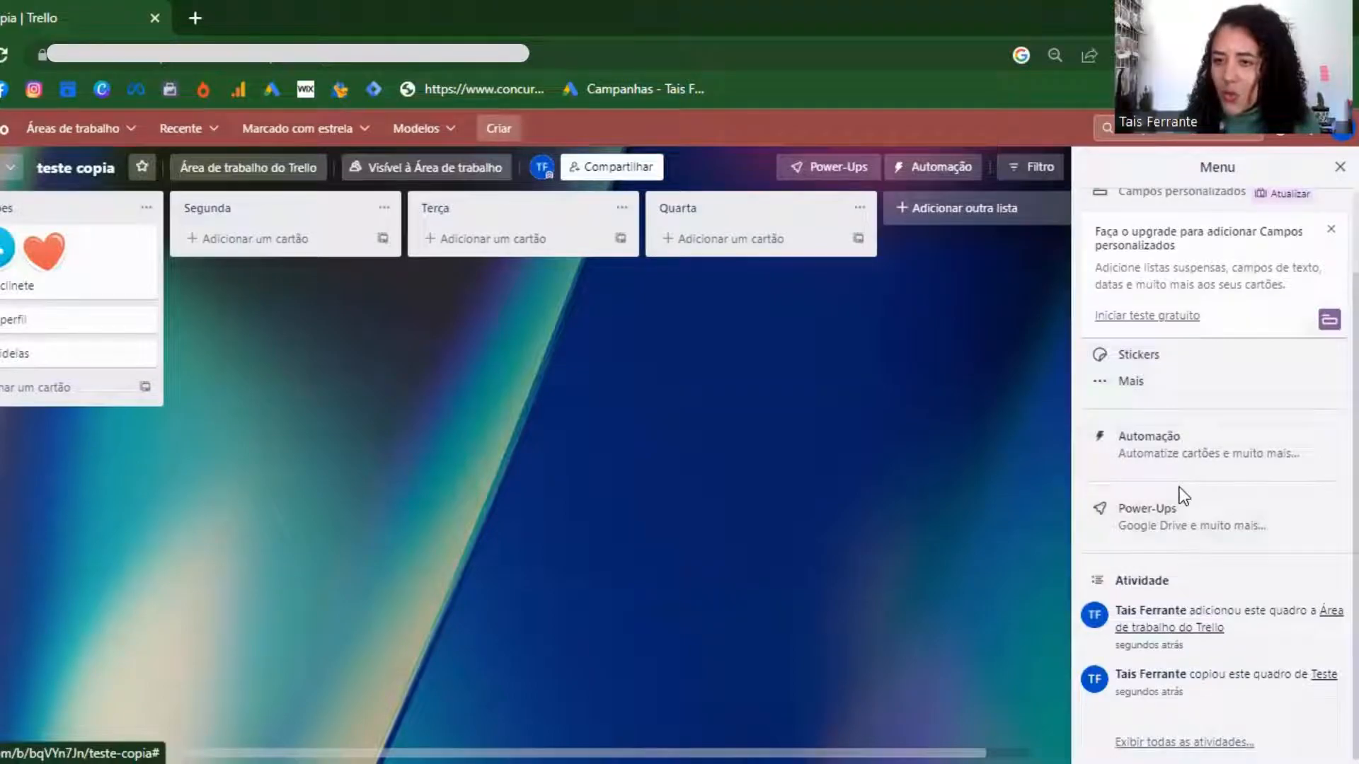
{"action": "scroll", "coordinate": [1179, 487], "scroll_direction": "up", "scroll_amount": 1}
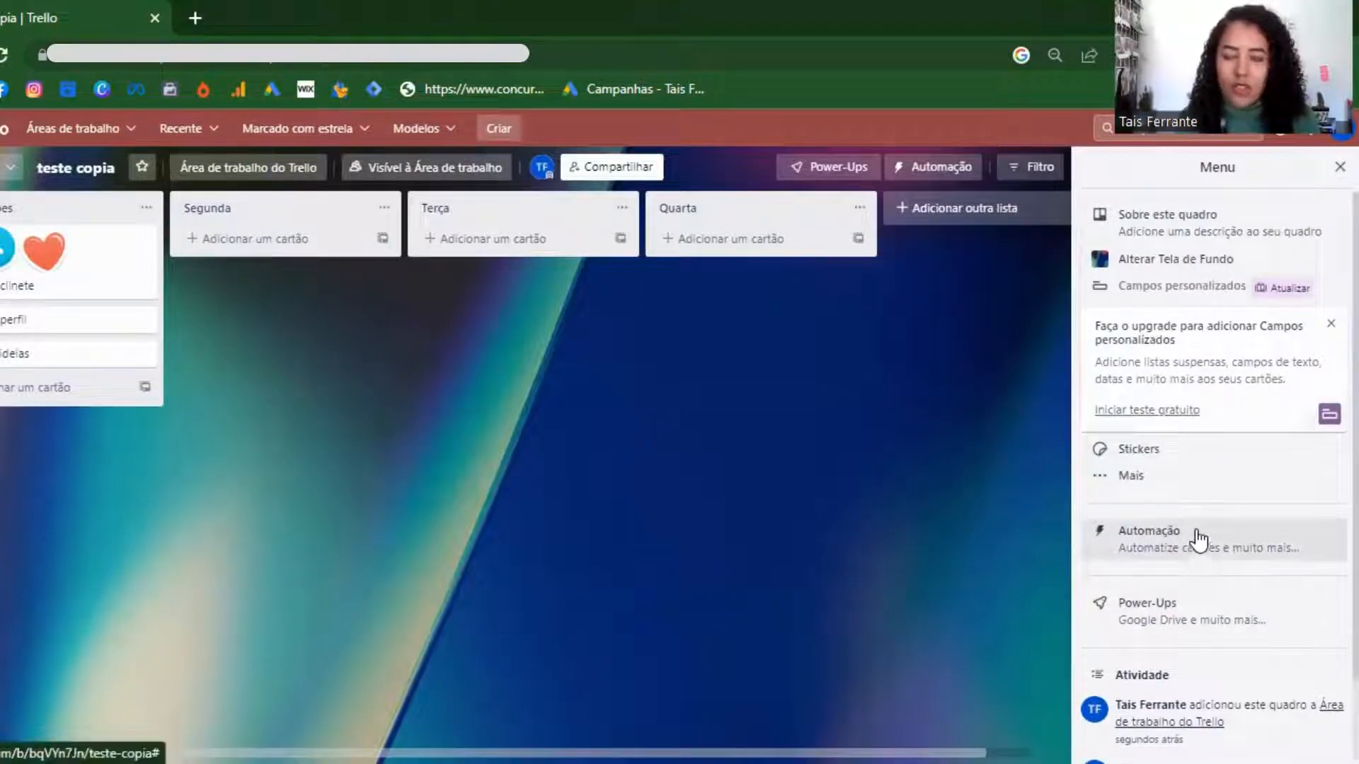
{"action": "left_click", "coordinate": [1330, 324]}
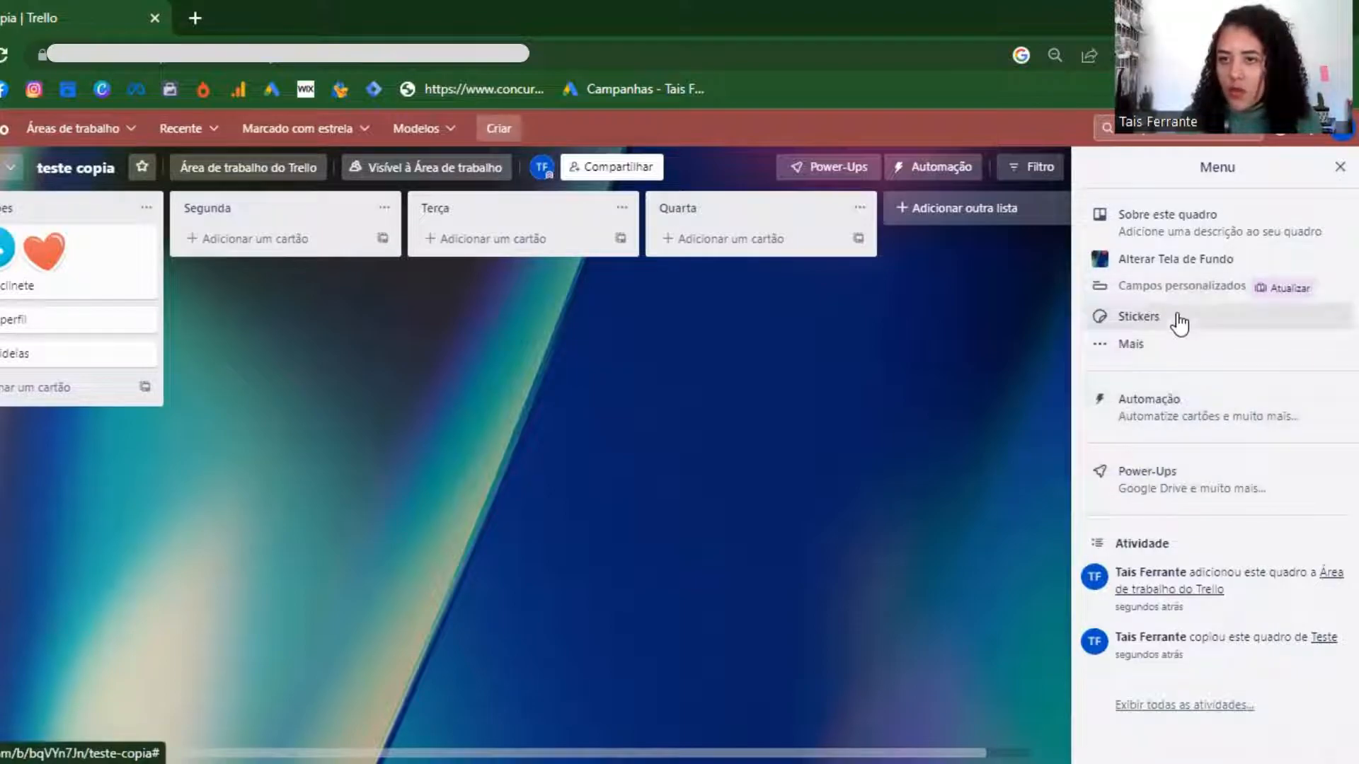
Look at the background choices for the teste copia board, then close the menu
{"action": "left_click", "coordinate": [1179, 260]}
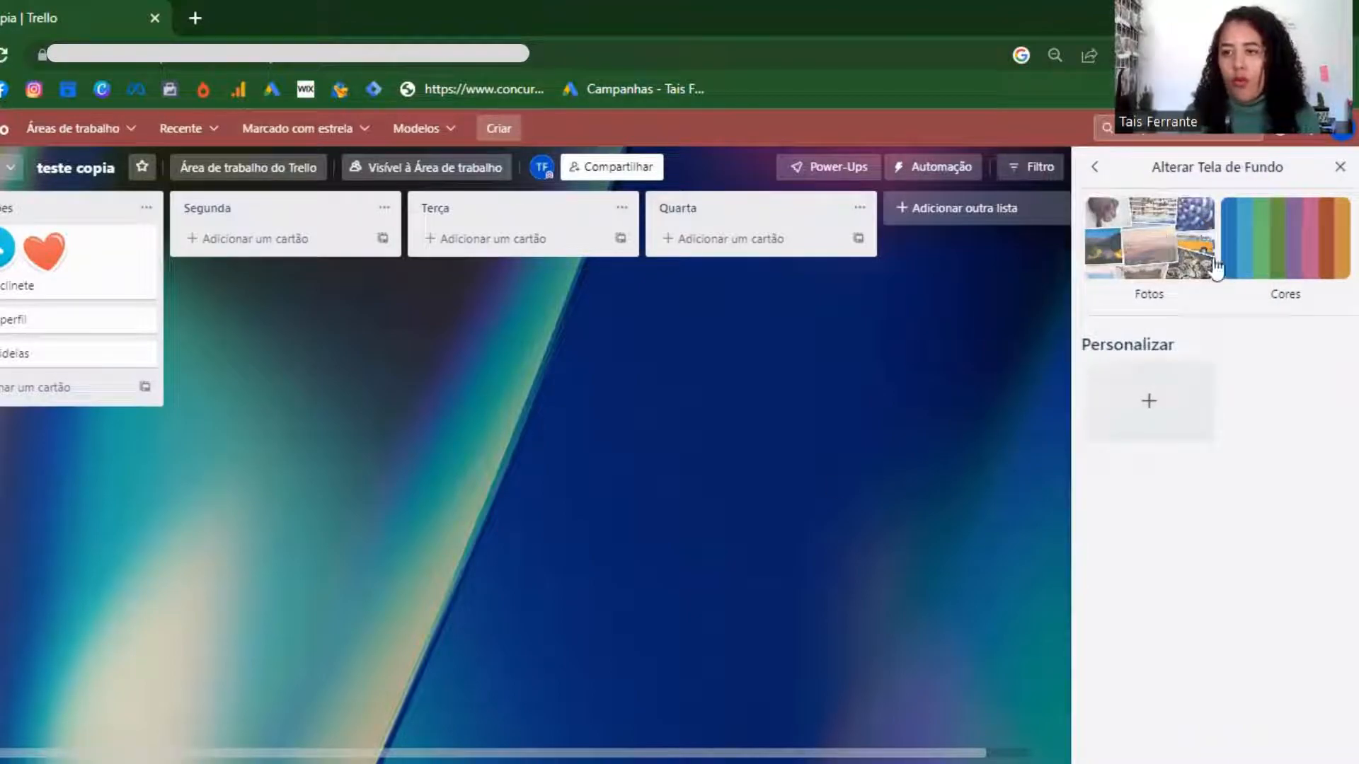
{"action": "left_click", "coordinate": [1095, 167]}
{"action": "left_click", "coordinate": [1340, 168]}
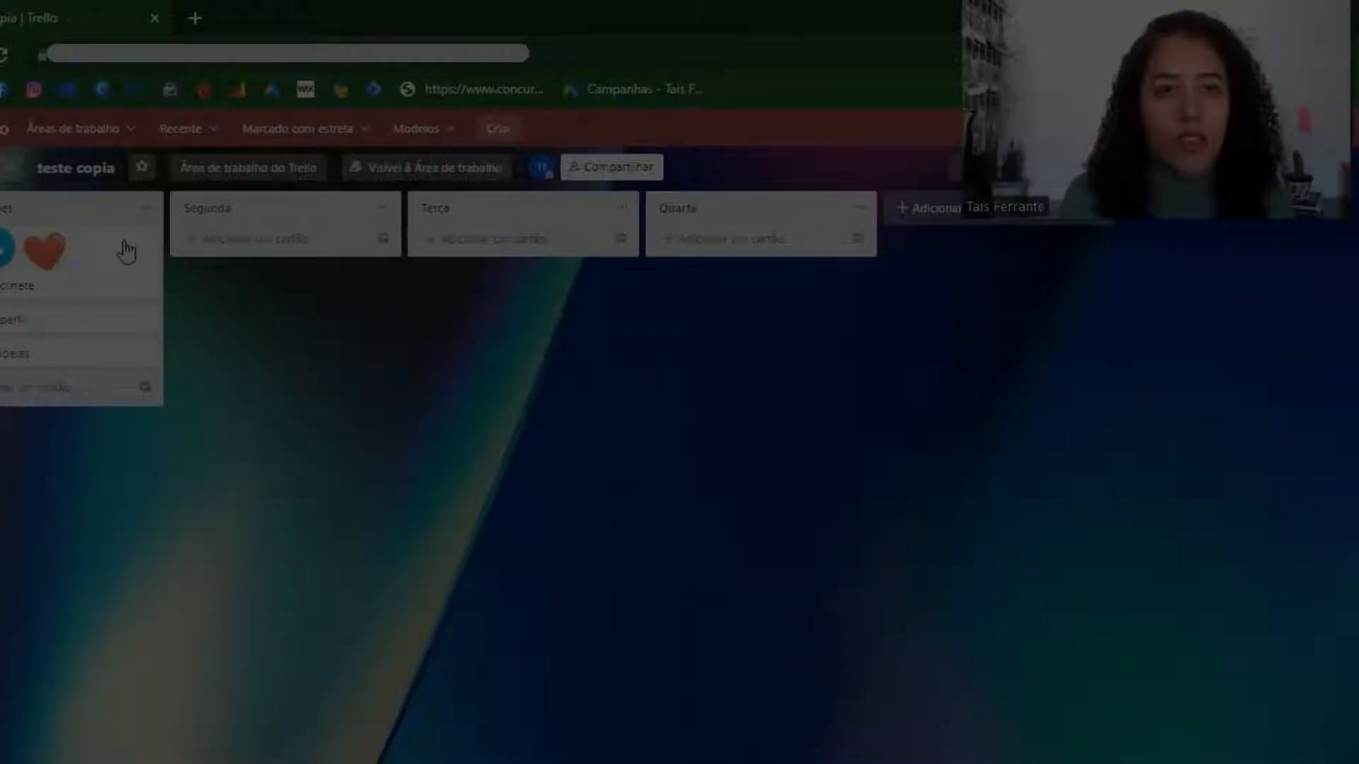
Archive the Dados do clinete card on the teste copia board
{"action": "left_click", "coordinate": [146, 238]}
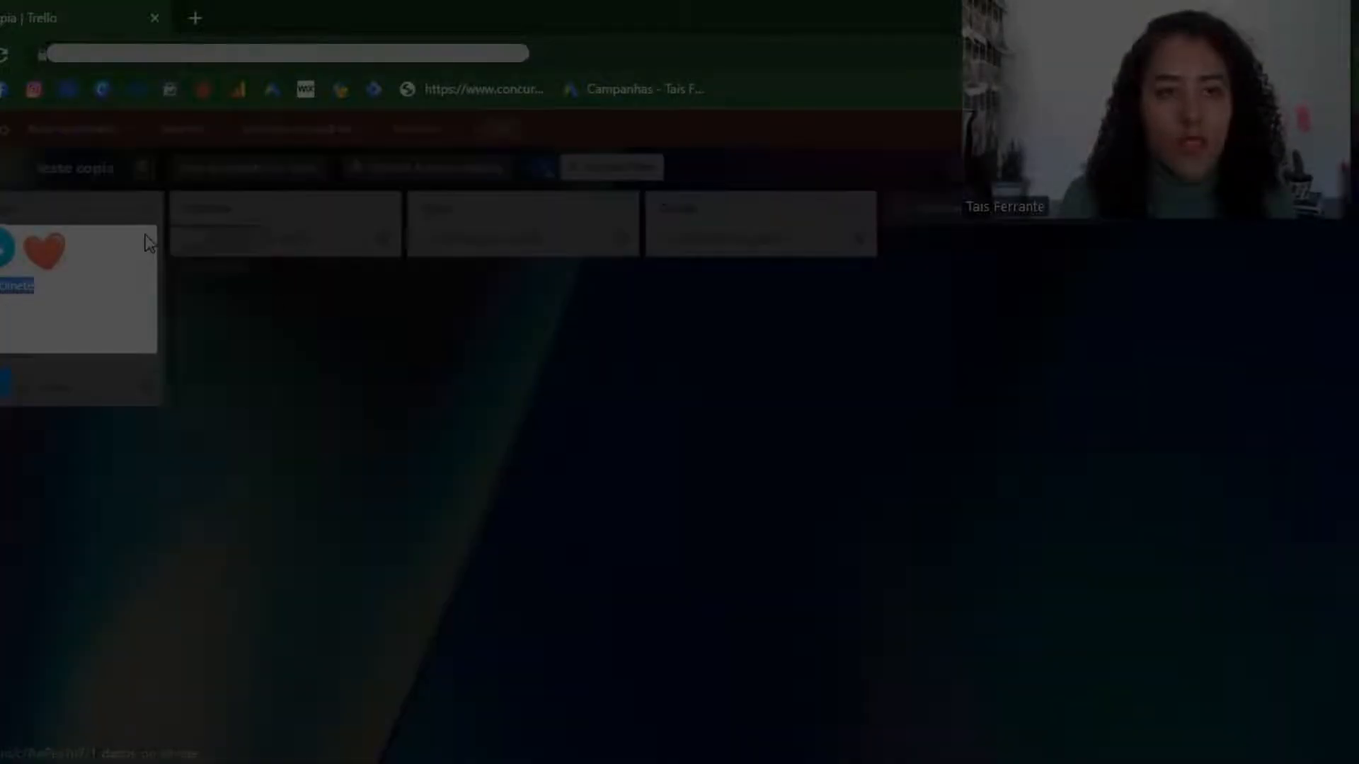
{"action": "left_click", "coordinate": [208, 458]}
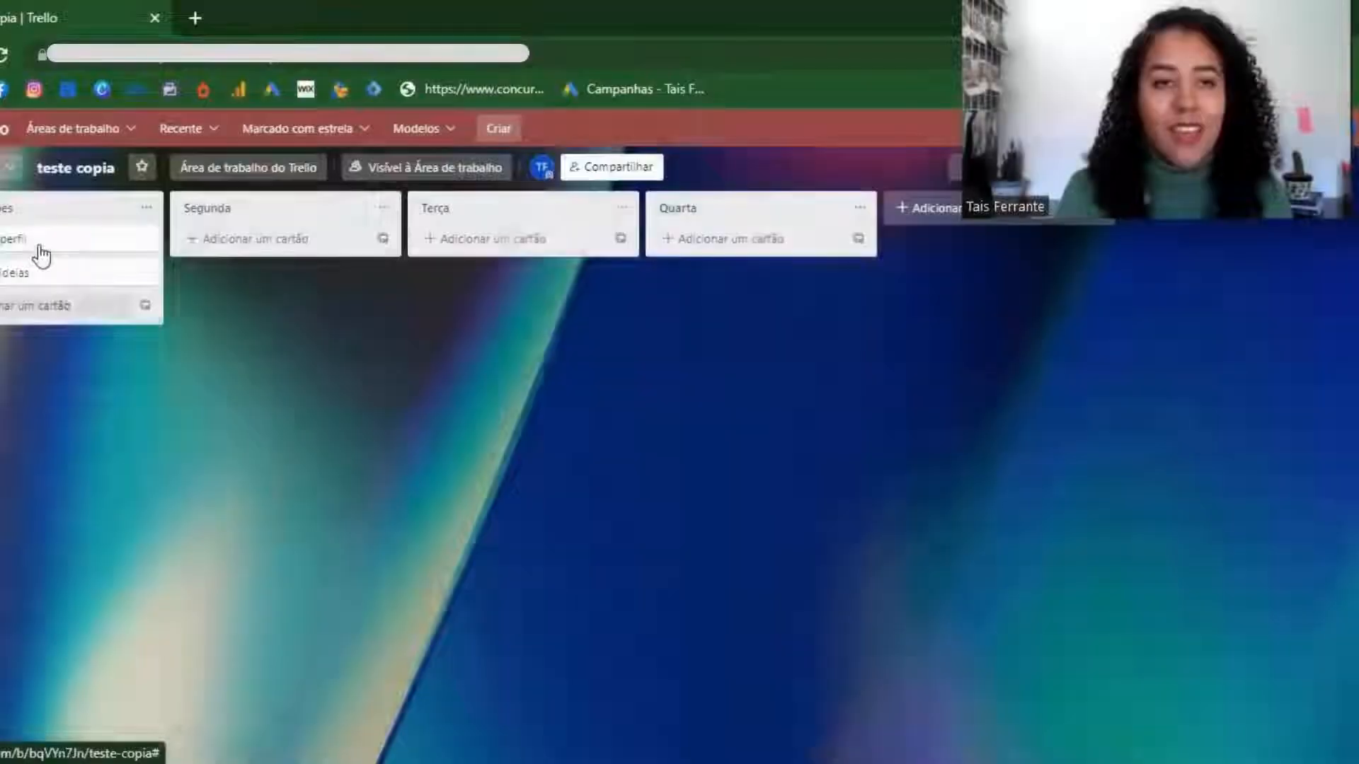
Open the Dados do perfil card and write the lines 1:, 2:, 3:, 4: and Legenda in its description
{"action": "left_click", "coordinate": [39, 246]}
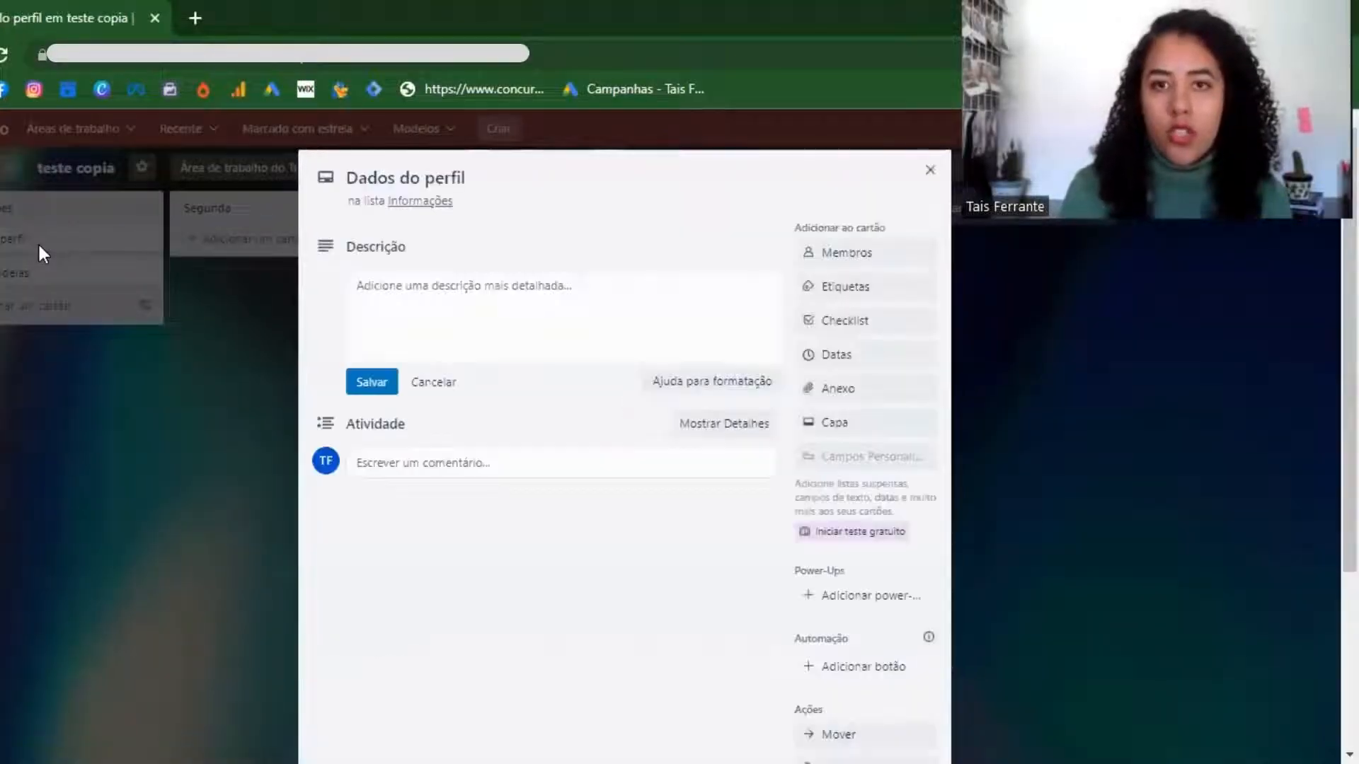
{"action": "left_click", "coordinate": [390, 298]}
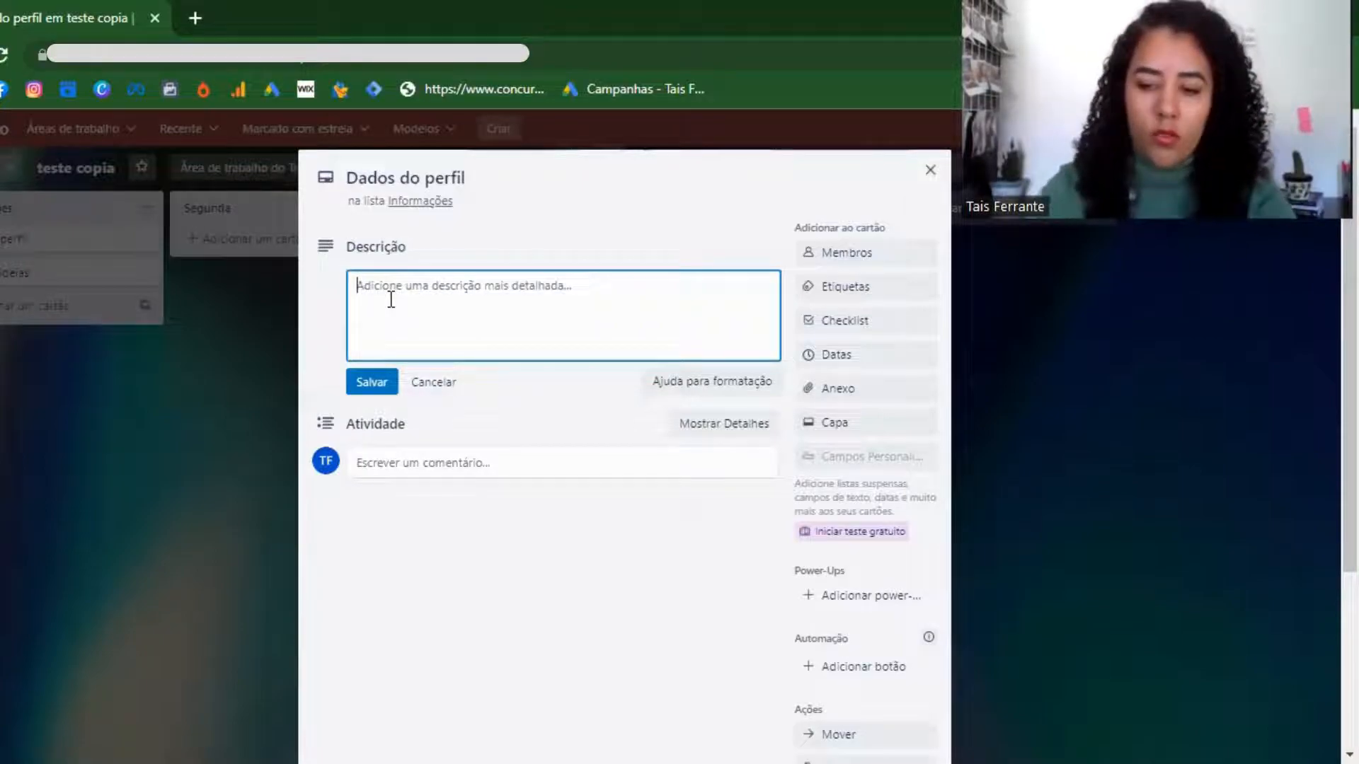
{"action": "type", "text": "1"}
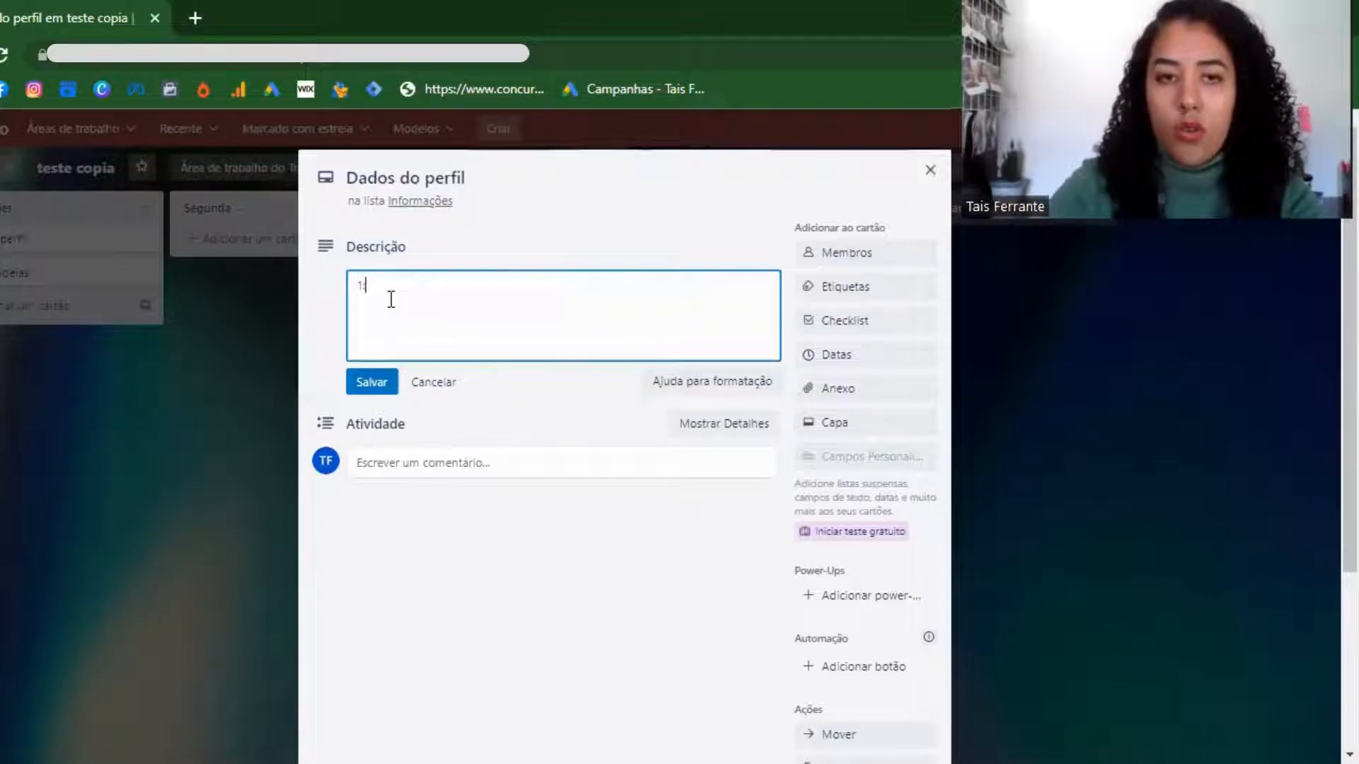
{"action": "key", "text": "Return"}
{"action": "type", "text": "2"}
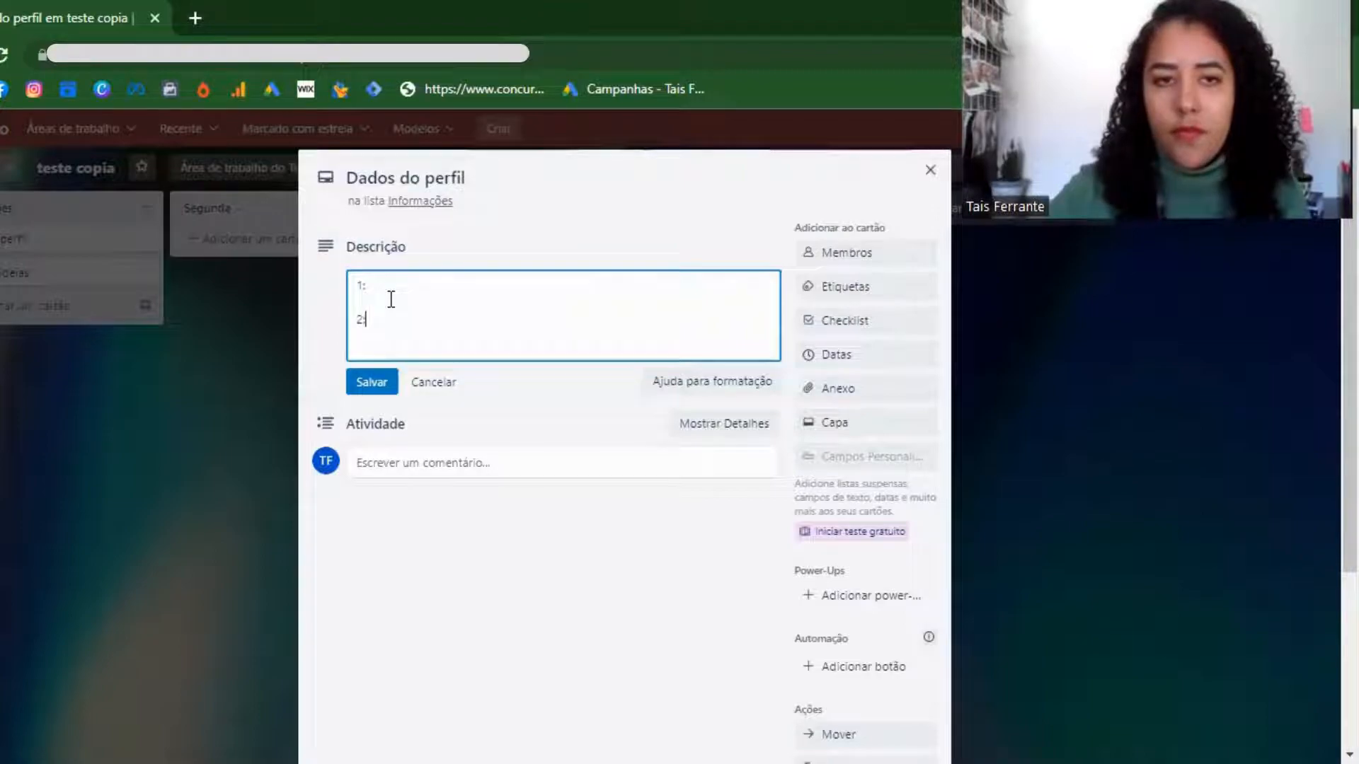
{"action": "type", "text": ":"}
{"action": "key", "text": "Return"}
{"action": "type", "text": "3:"}
{"action": "key", "text": "Return"}
{"action": "key", "text": "Return"}
{"action": "type", "text": "4:"}
{"action": "key", "text": "Return"}
{"action": "key", "text": "Return"}
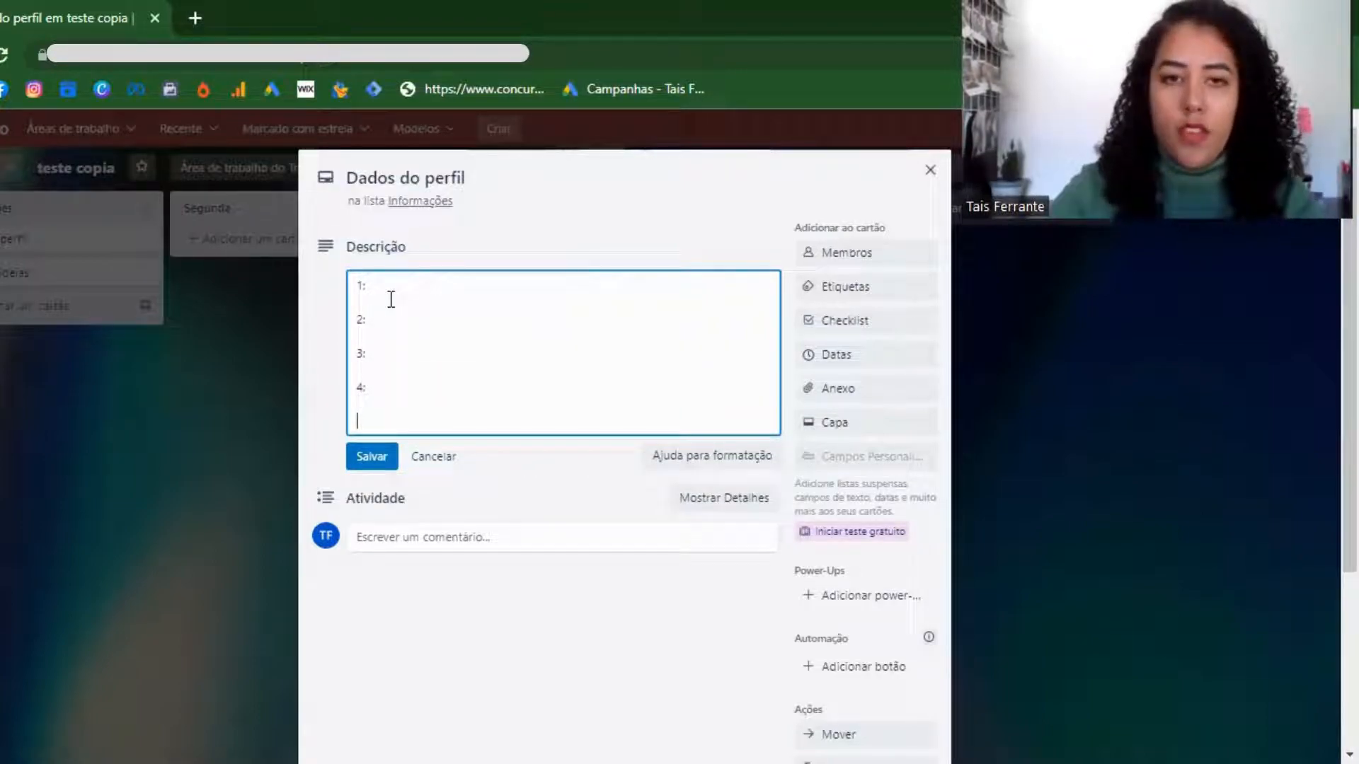
{"action": "type", "text": "Legenda"}
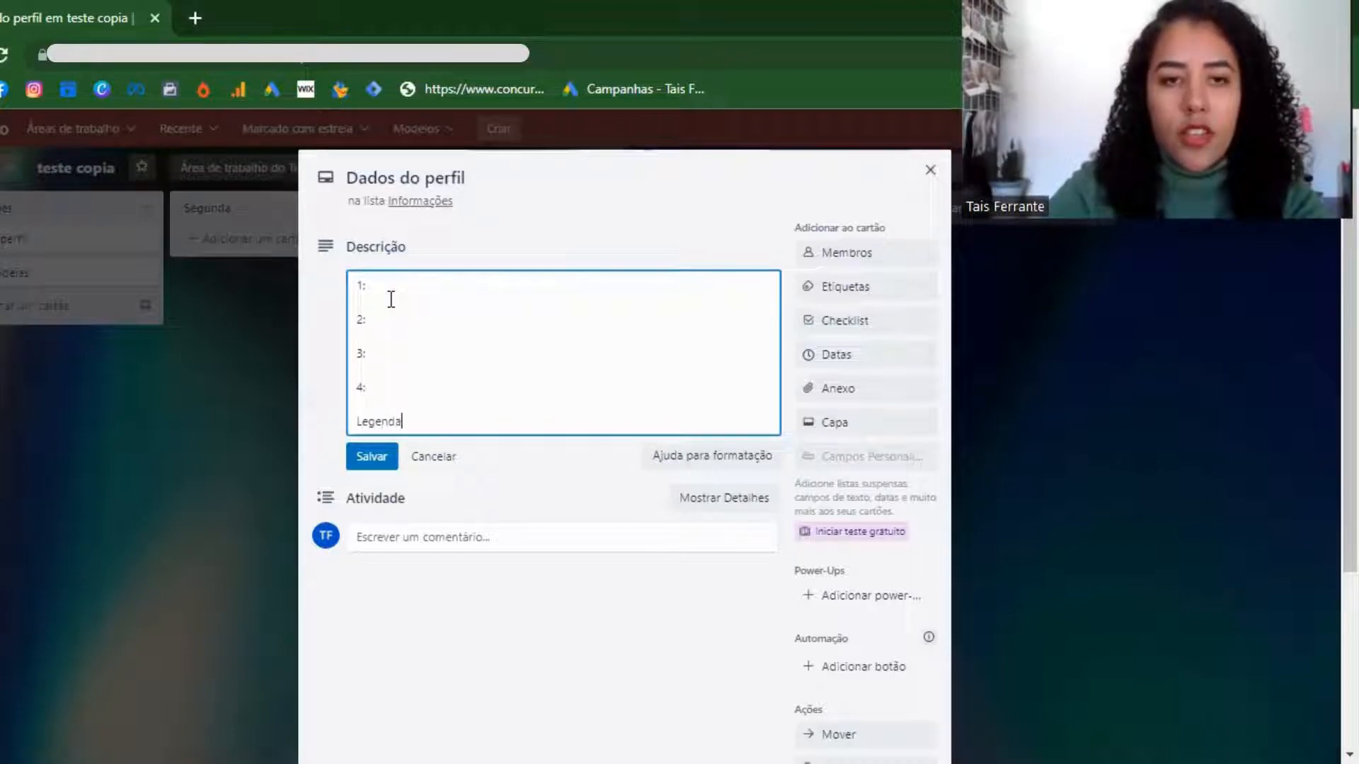
{"action": "key", "text": "Return"}
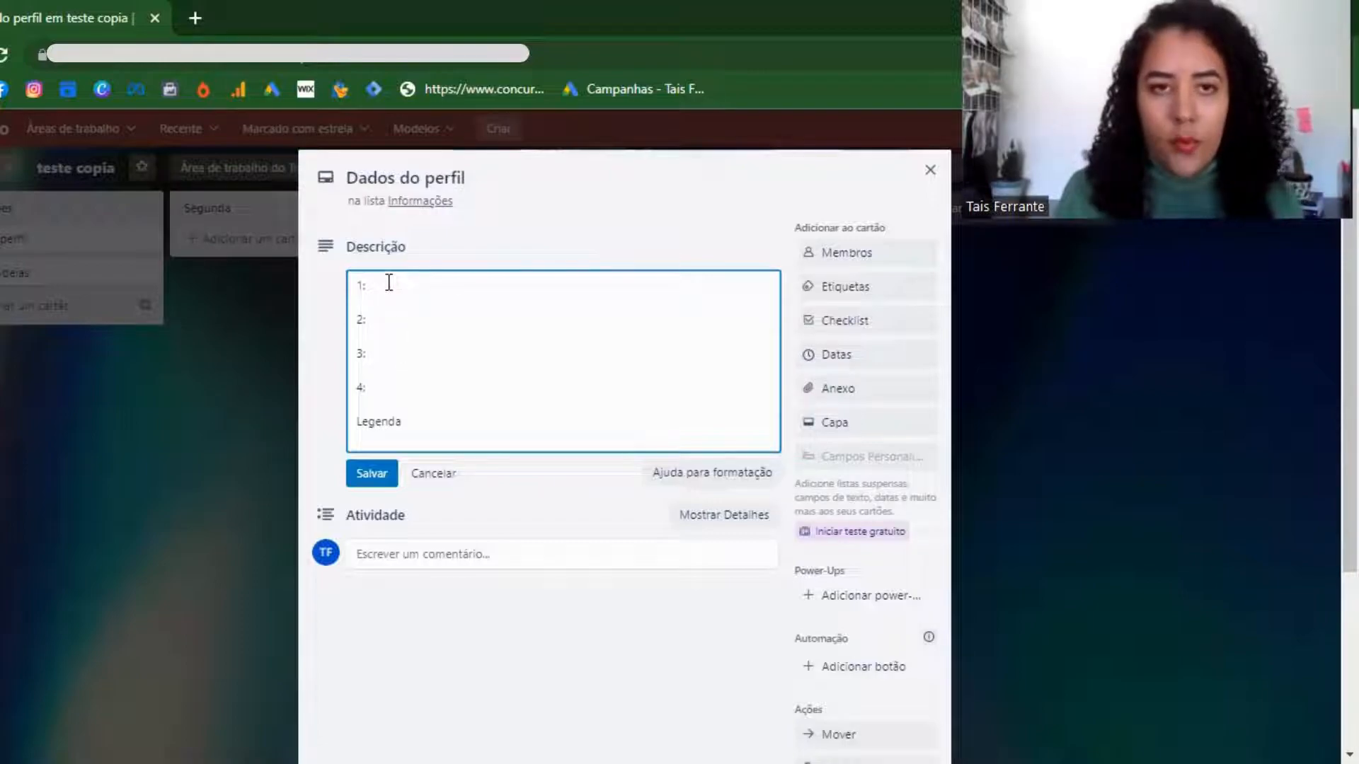
Replace the numbered lines in the description with "Link da arte:" and a blank line above Legenda
{"action": "left_click_drag", "start_coordinate": [382, 396], "coordinate": [350, 281]}
{"action": "key", "text": "BackSpace"}
{"action": "type", "text": "Link da arte"}
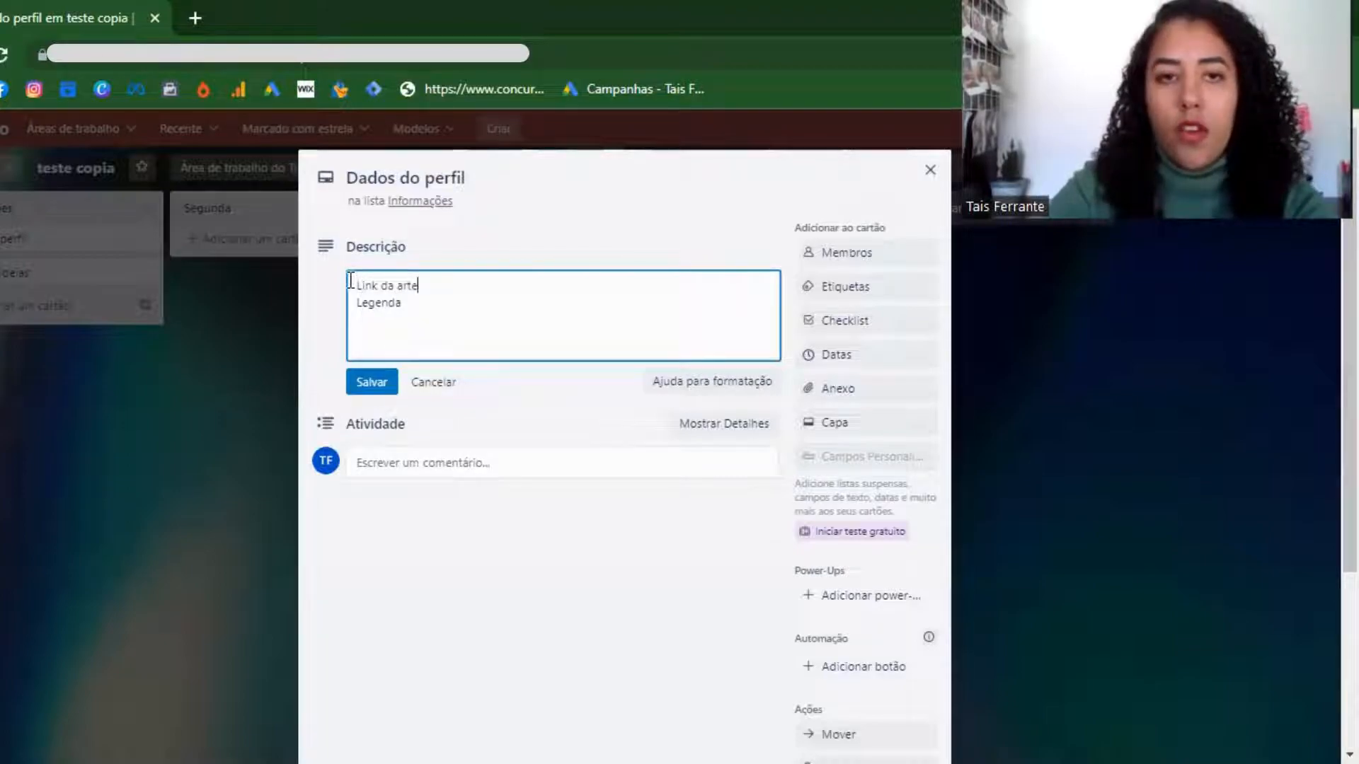
{"action": "type", "text": ":"}
{"action": "key", "text": "Return"}
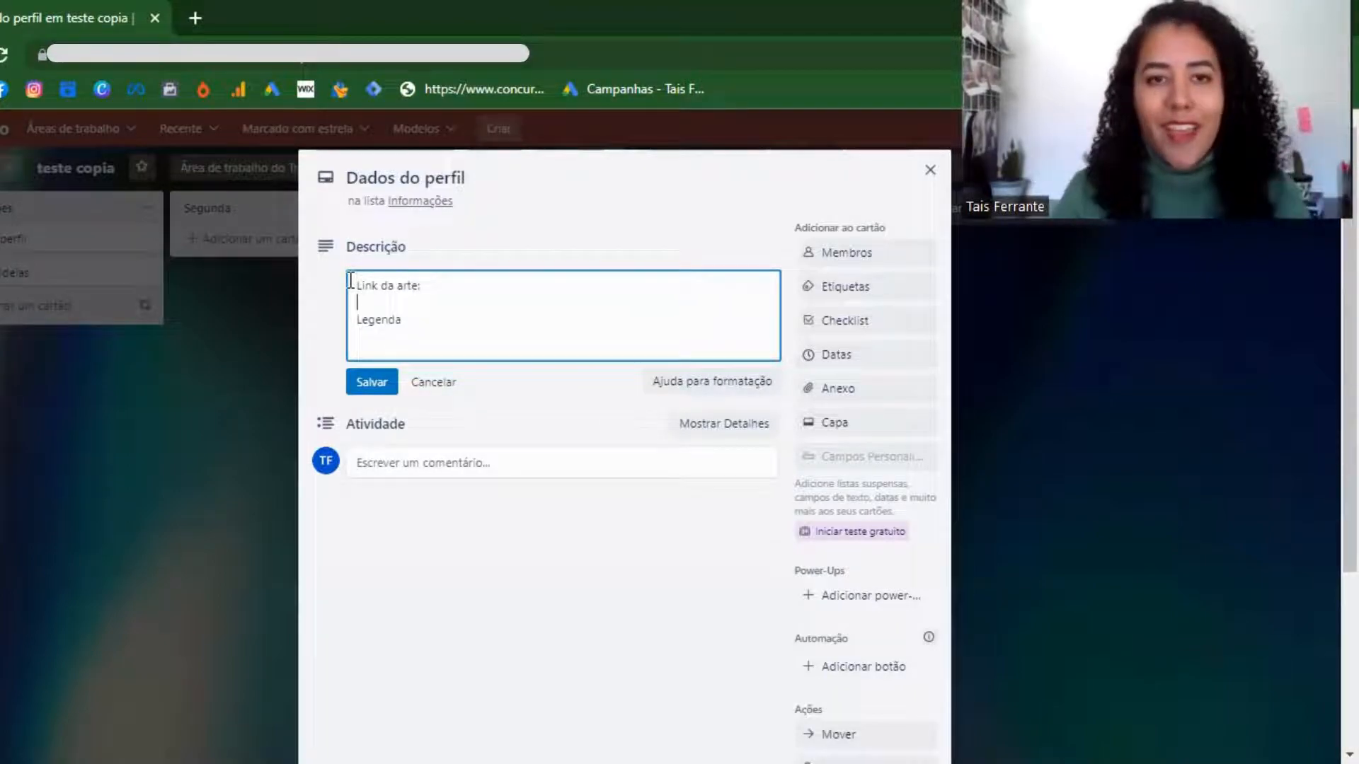
Look at the attachment sources offered for the card, then return to the description and save it
{"action": "left_click", "coordinate": [849, 389]}
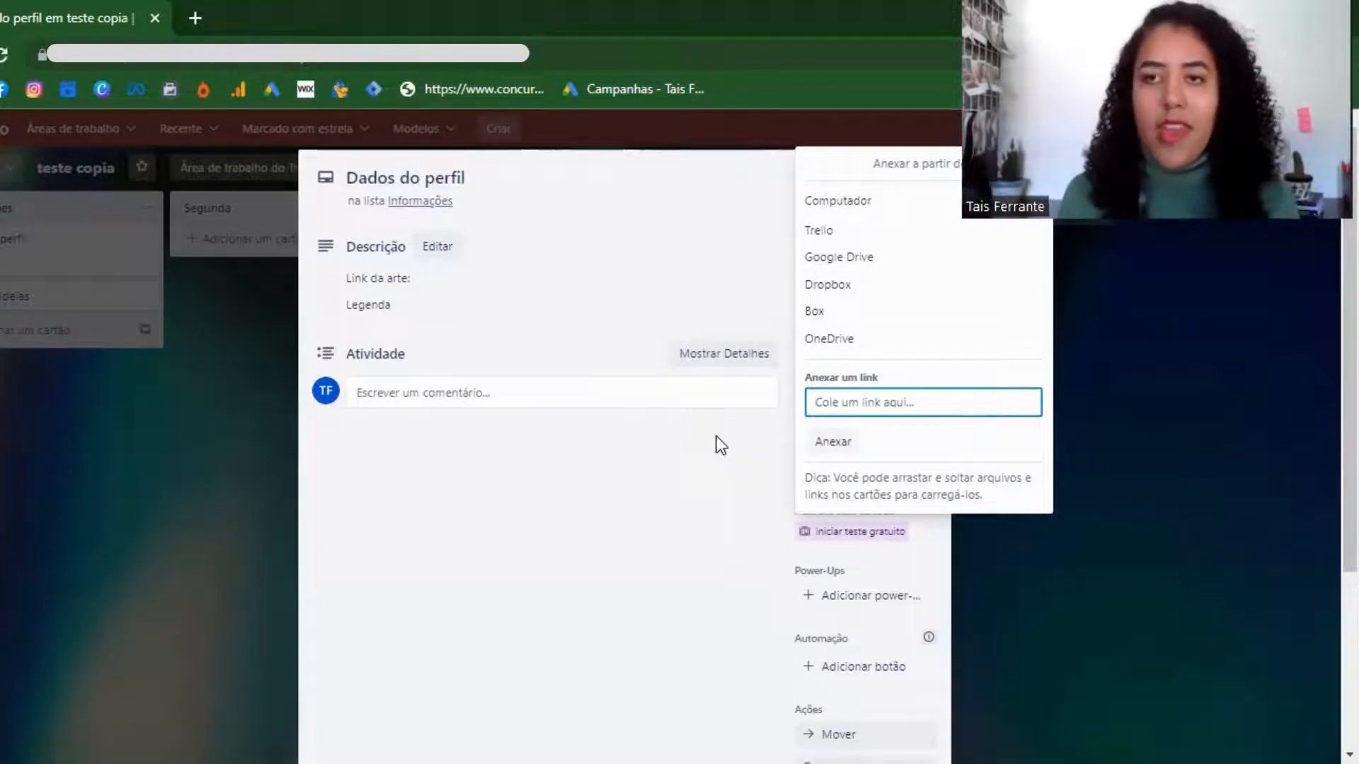
{"action": "left_click", "coordinate": [498, 265]}
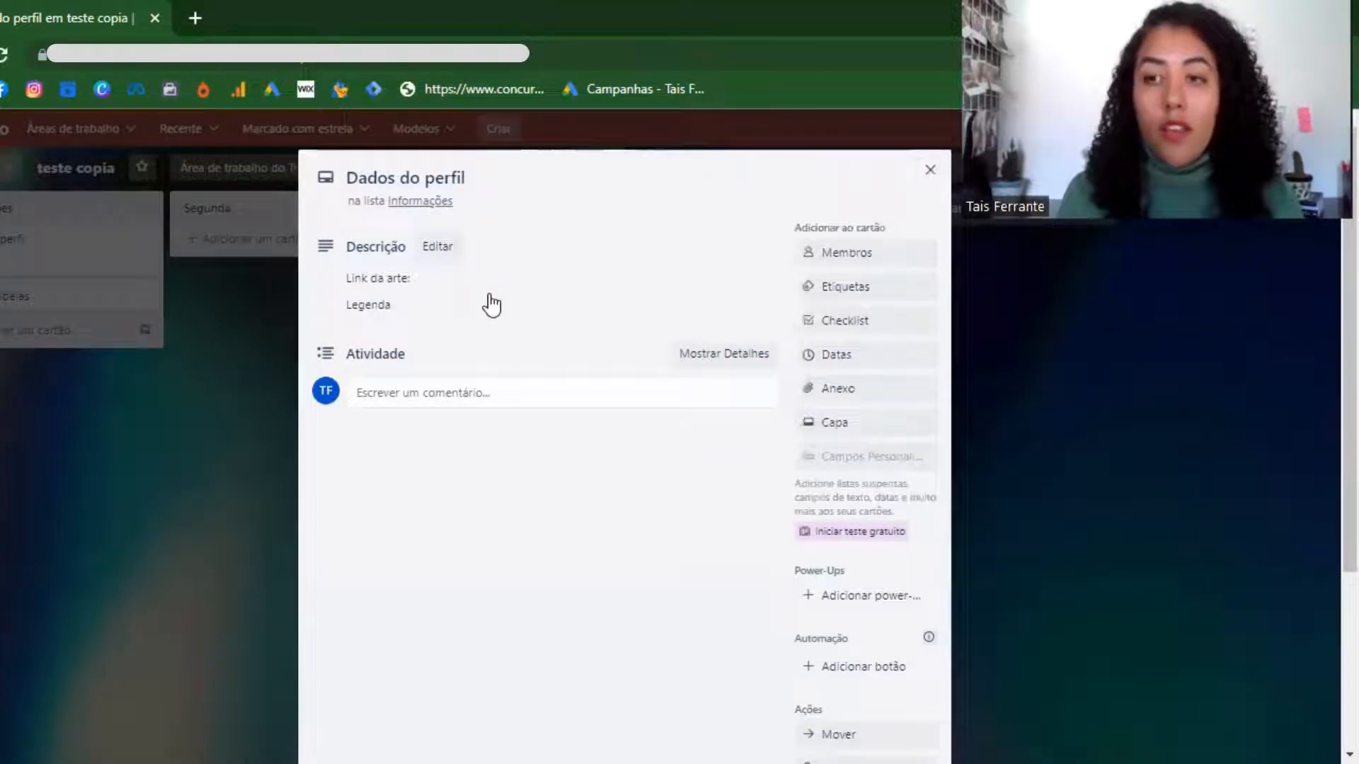
{"action": "left_click", "coordinate": [491, 305]}
{"action": "left_click", "coordinate": [488, 289]}
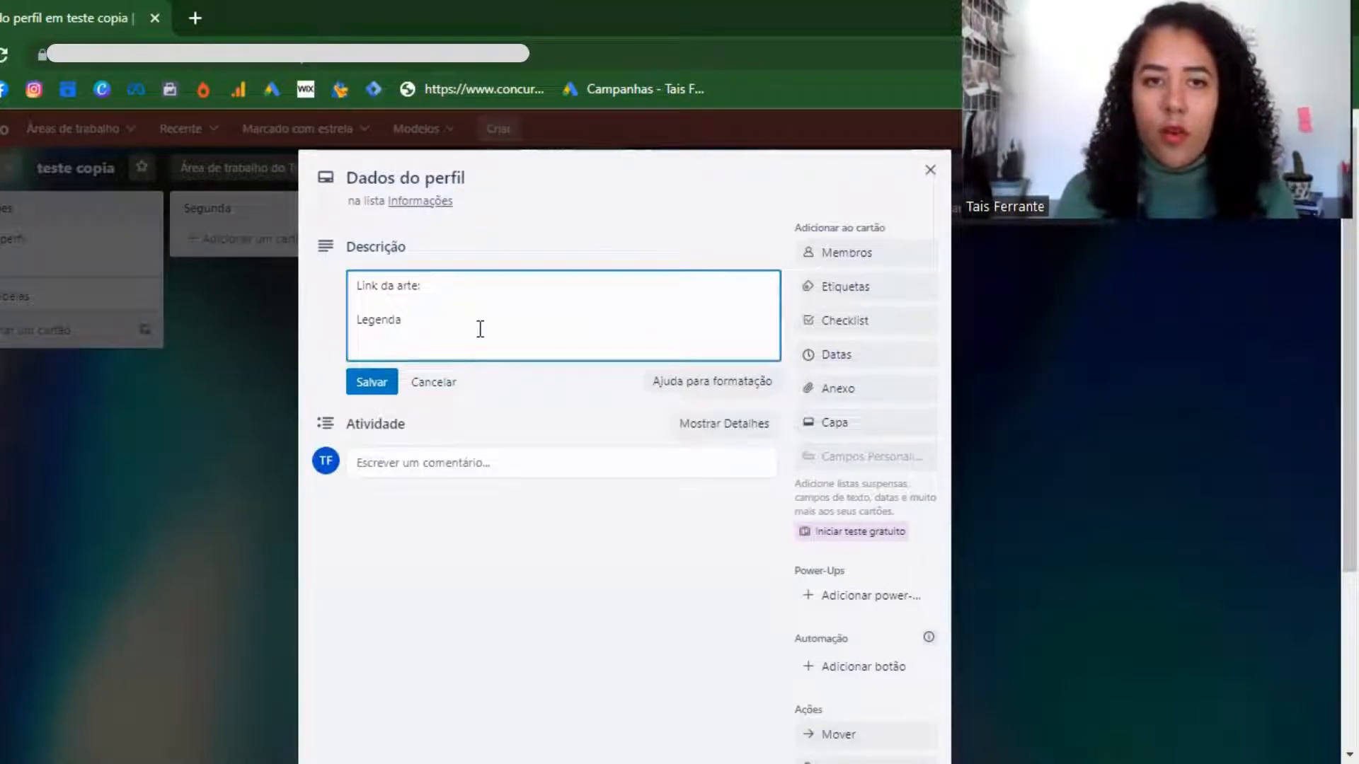
{"action": "left_click", "coordinate": [393, 383]}
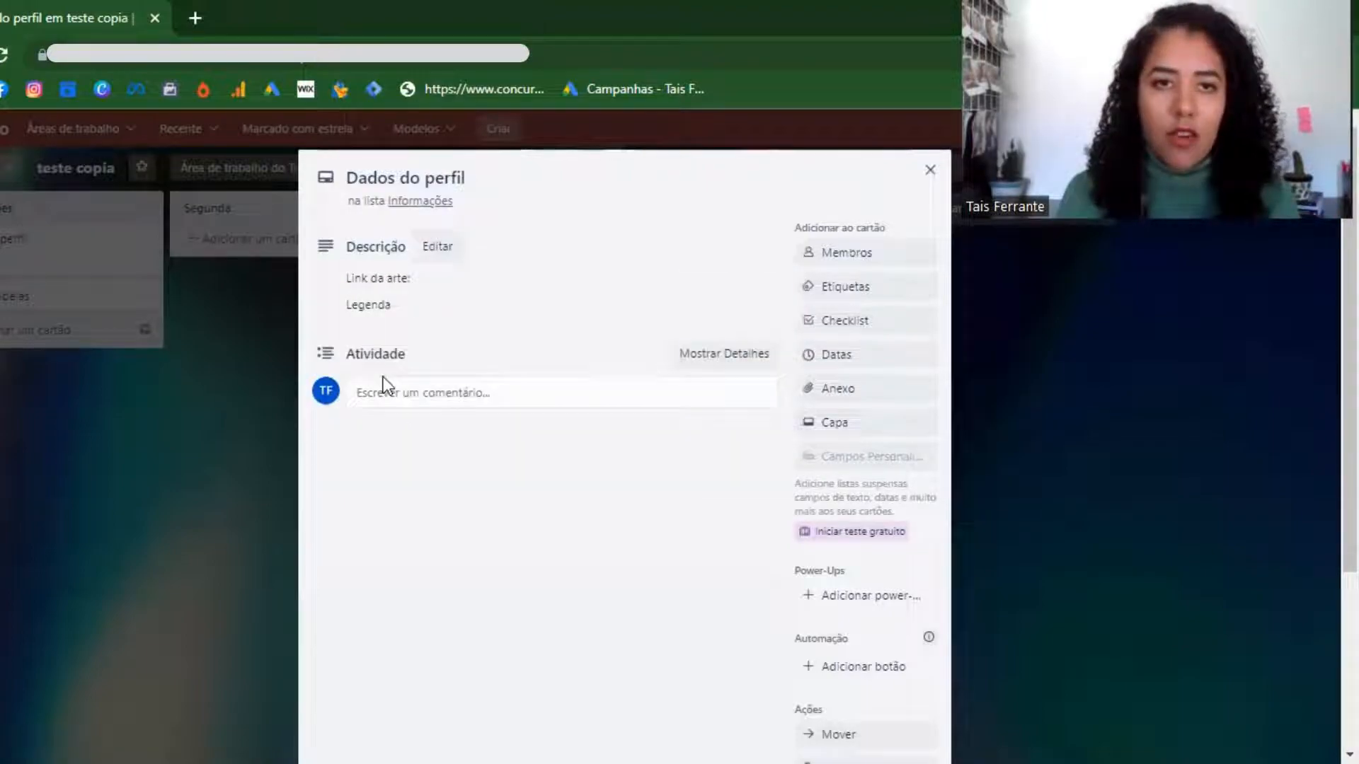
{"action": "left_click", "coordinate": [461, 312]}
{"action": "left_click", "coordinate": [440, 321]}
{"action": "left_click", "coordinate": [225, 381]}
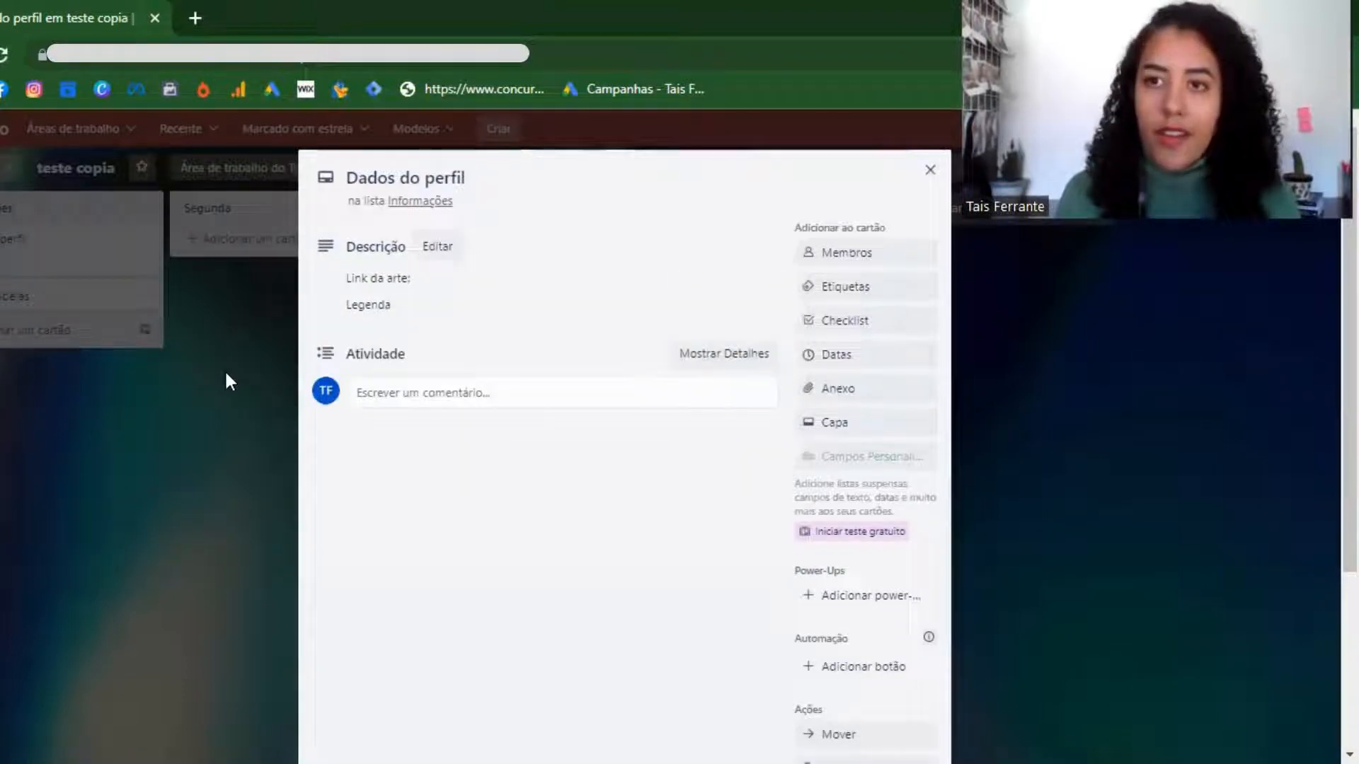
Try clearing the whole description of the Dados do perfil card, undo the deletion and save the description
{"action": "left_click", "coordinate": [453, 294]}
{"action": "left_click", "coordinate": [480, 331]}
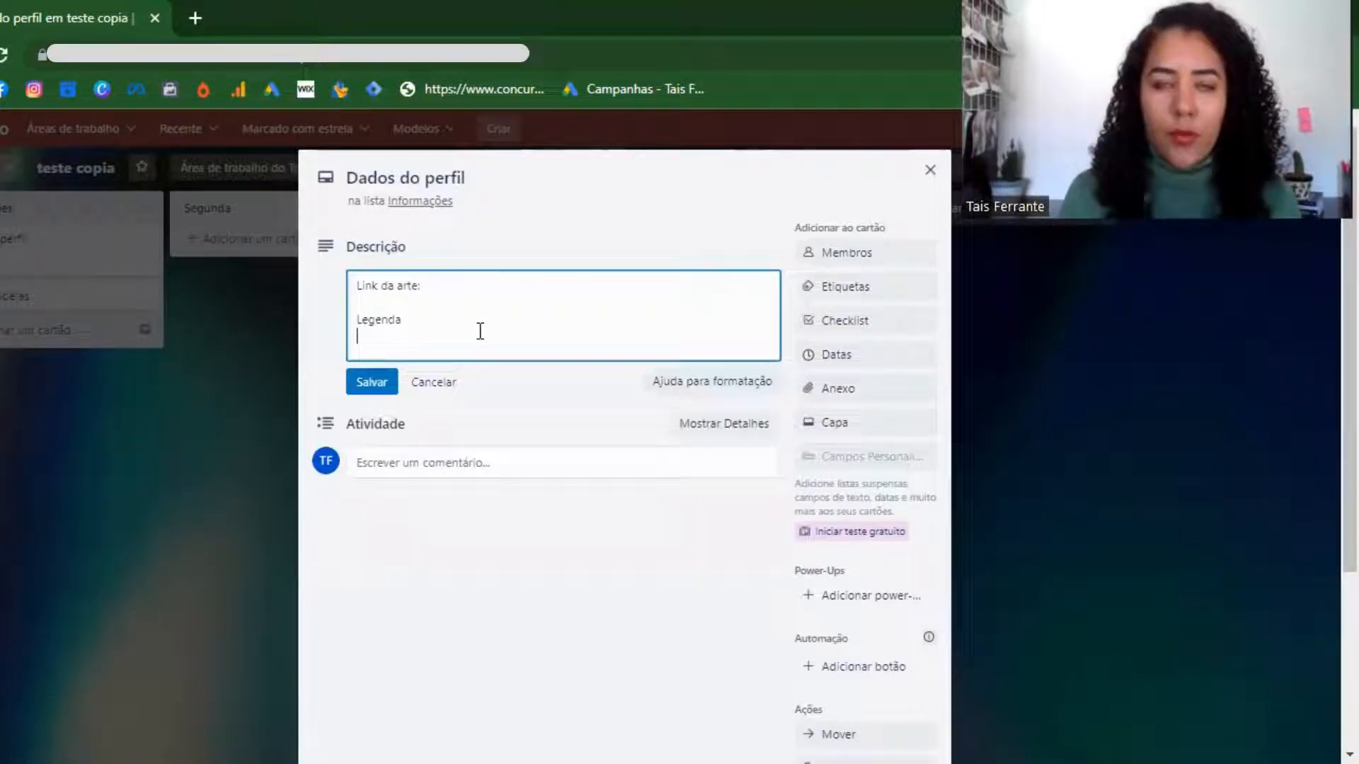
{"action": "key", "text": "BackSpace"}
{"action": "key", "text": "Return"}
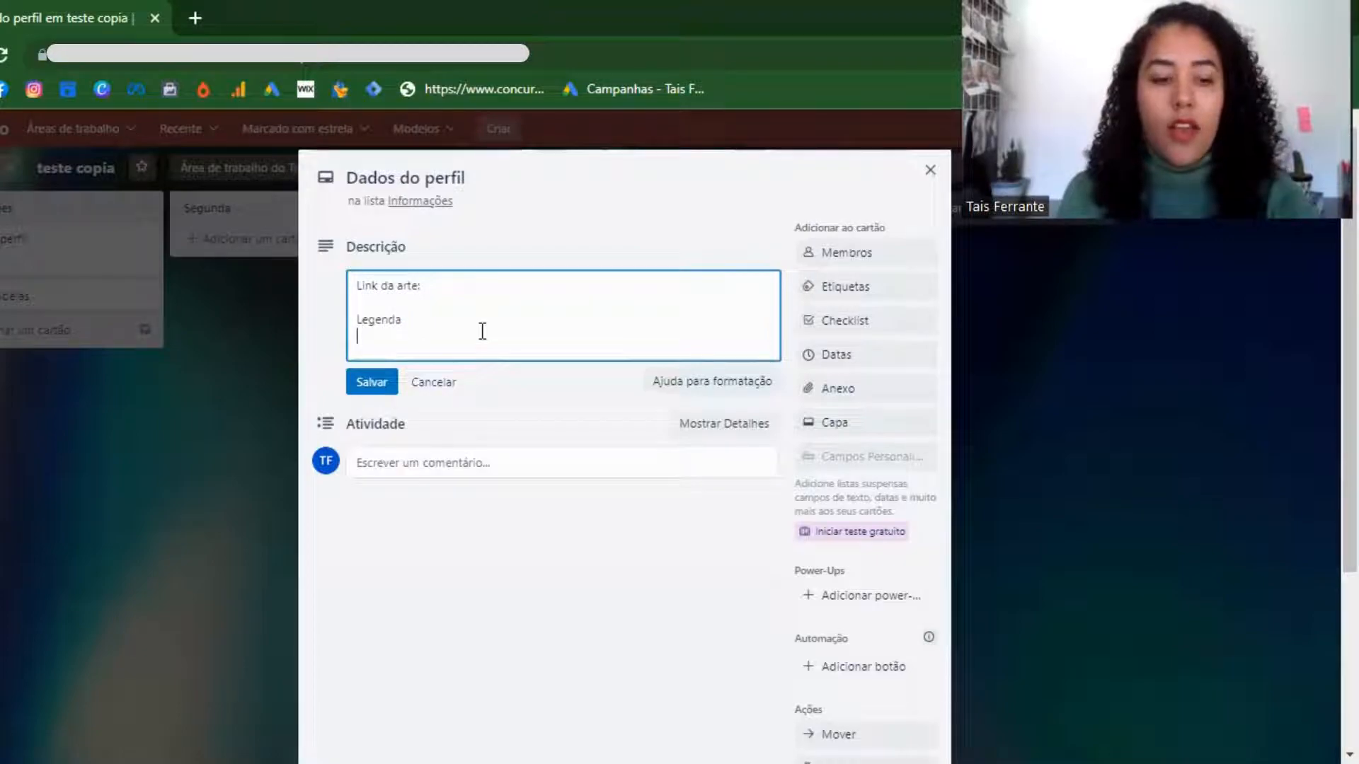
{"action": "key", "text": "ctrl+a"}
{"action": "key", "text": "BackSpace"}
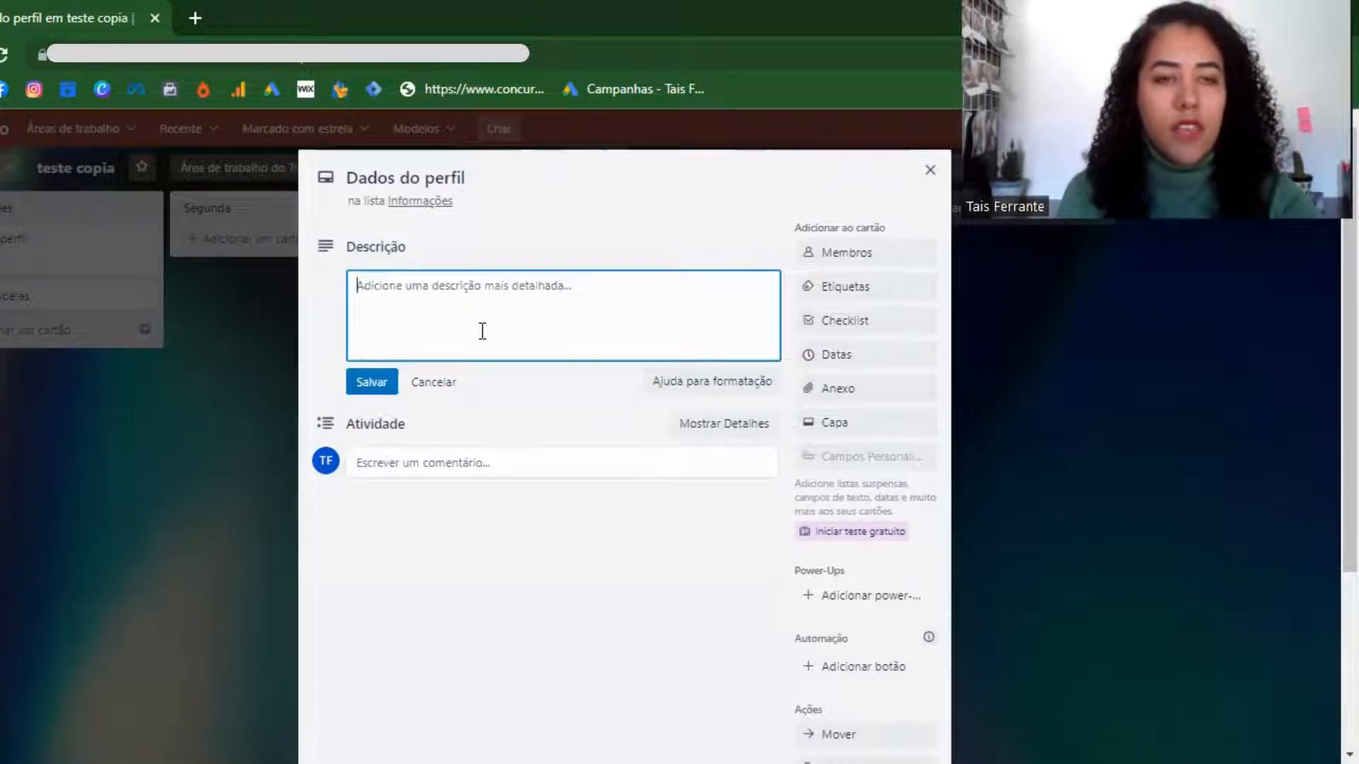
{"action": "key", "text": "ctrl+z"}
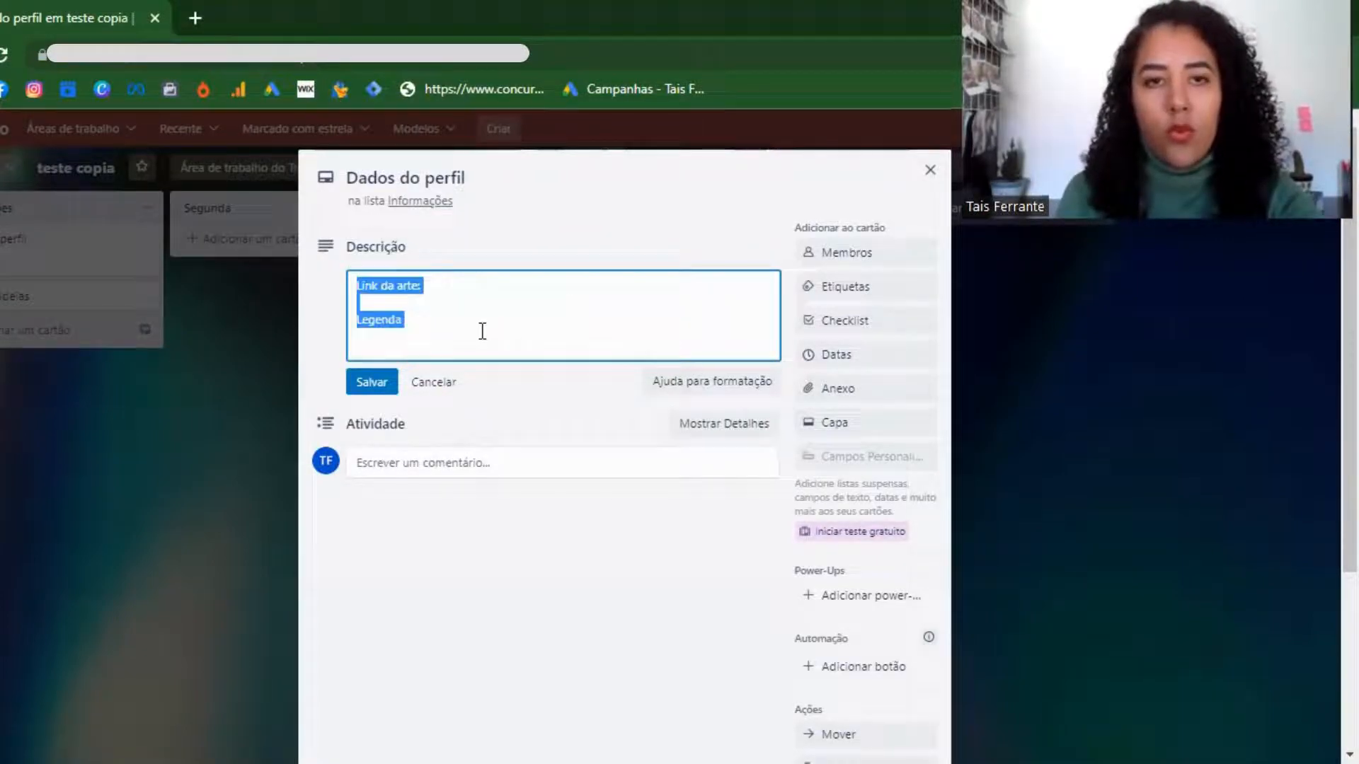
{"action": "left_click", "coordinate": [482, 331]}
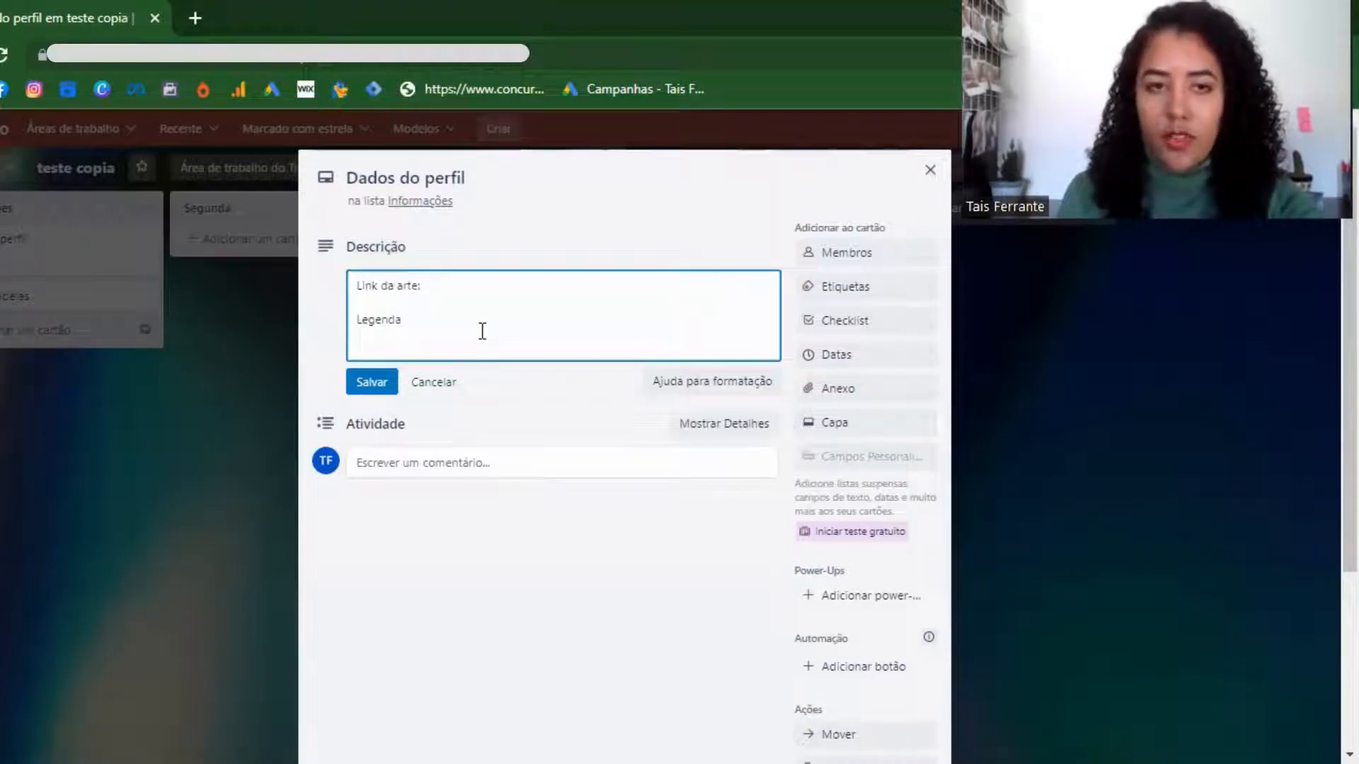
{"action": "left_click", "coordinate": [190, 419]}
{"action": "left_click", "coordinate": [407, 303]}
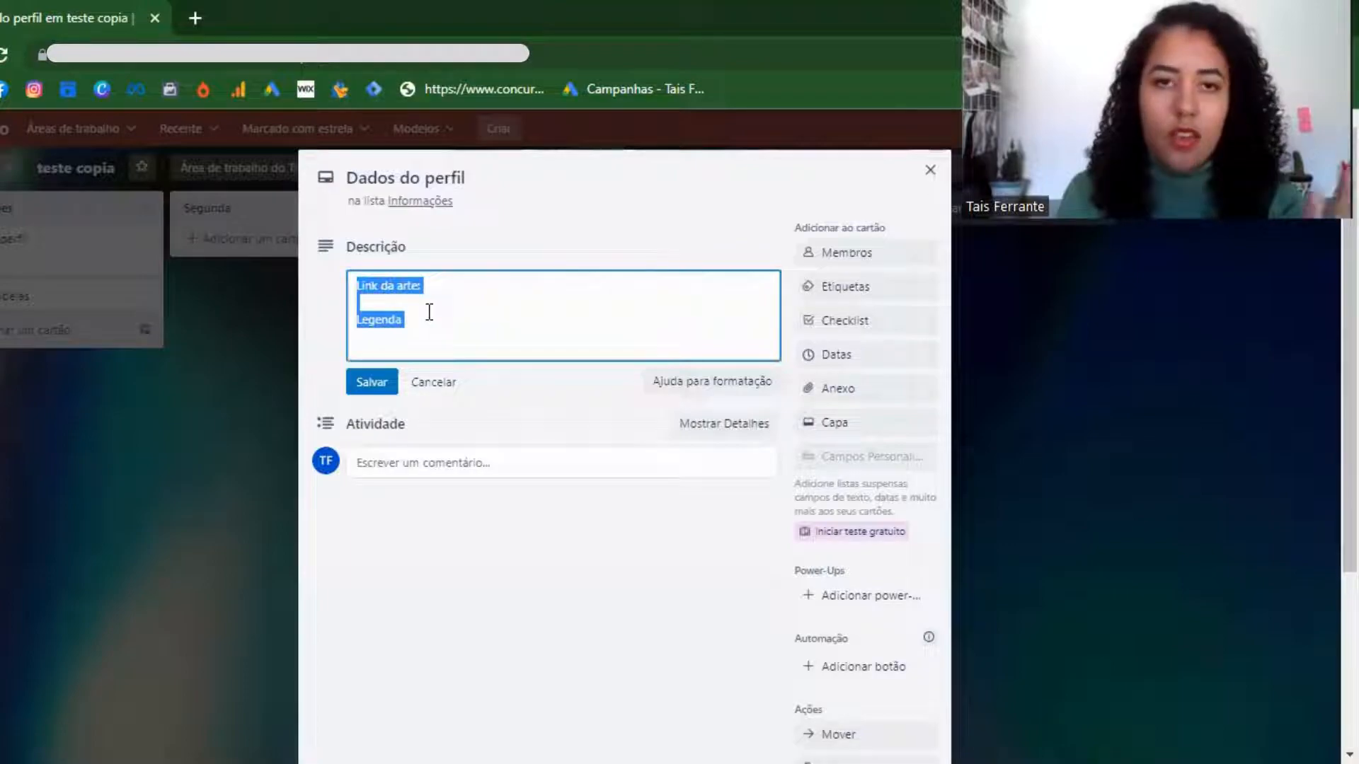
{"action": "left_click", "coordinate": [374, 385]}
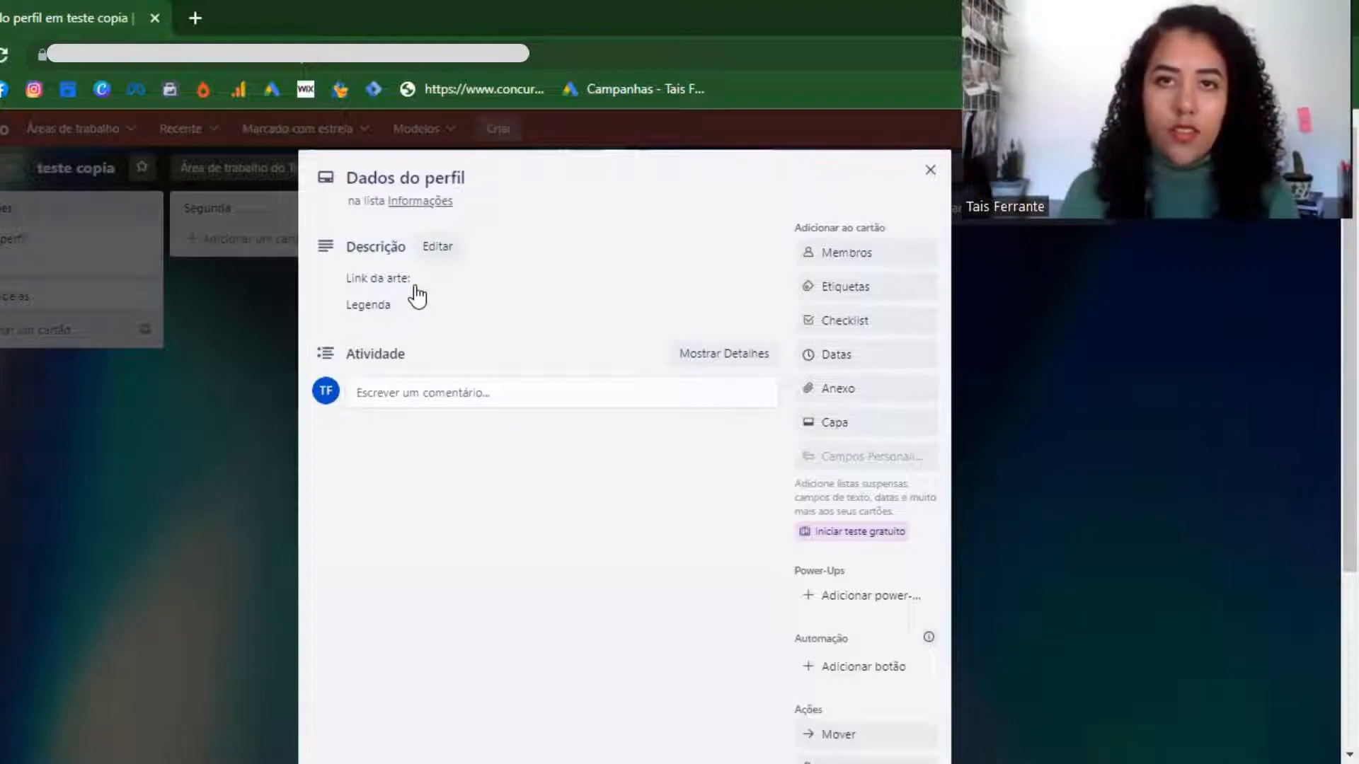
Post the comment "aprovado" on the Dados do perfil card with following enabled
{"action": "left_click", "coordinate": [414, 386]}
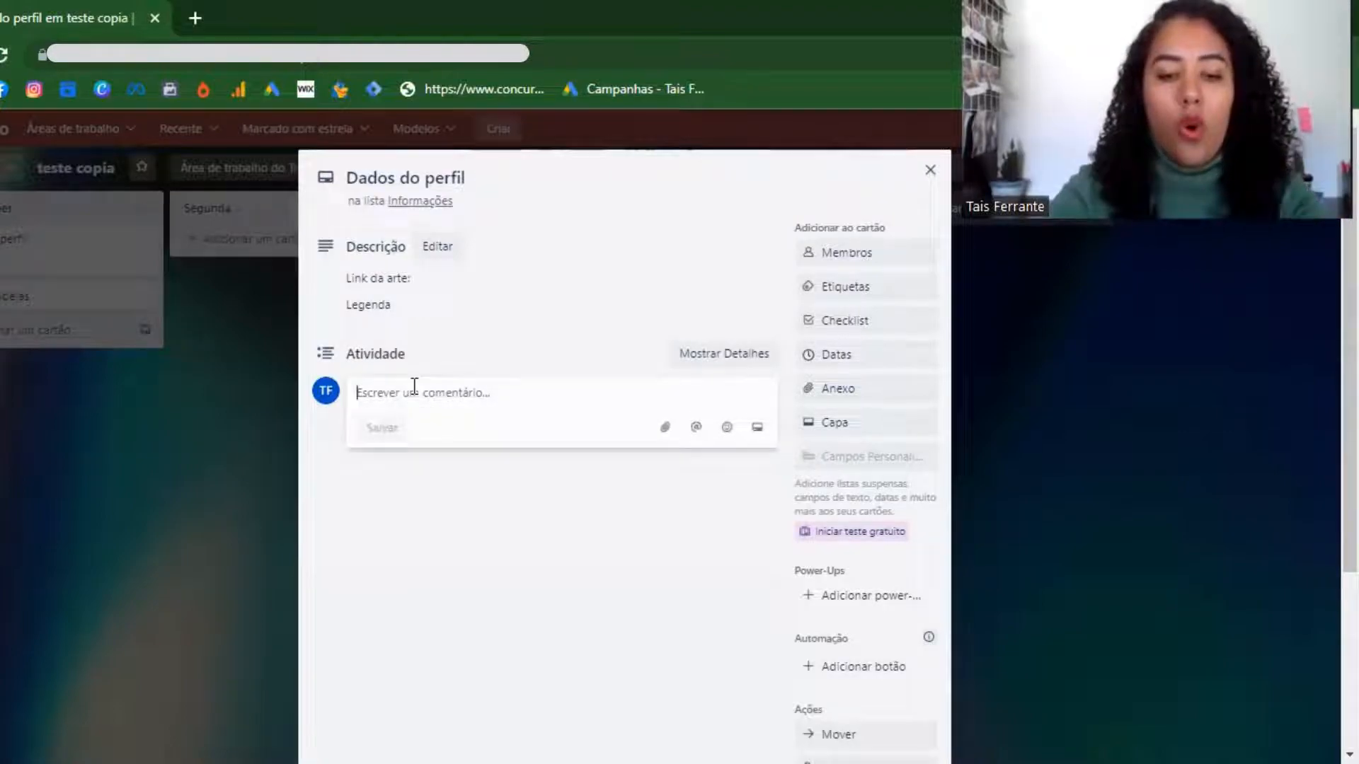
{"action": "type", "text": "aprove"}
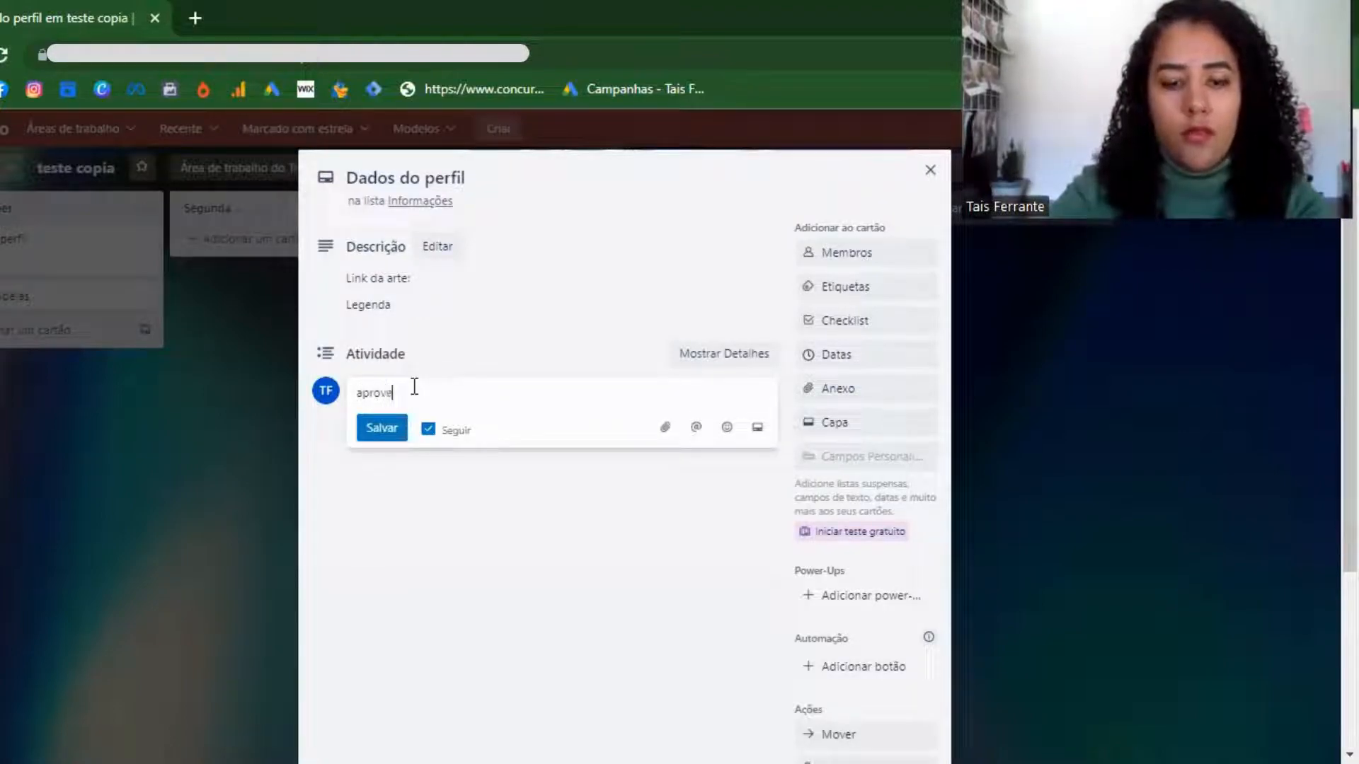
{"action": "key", "text": "BackSpace"}
{"action": "type", "text": "ado"}
{"action": "key", "text": "Return"}
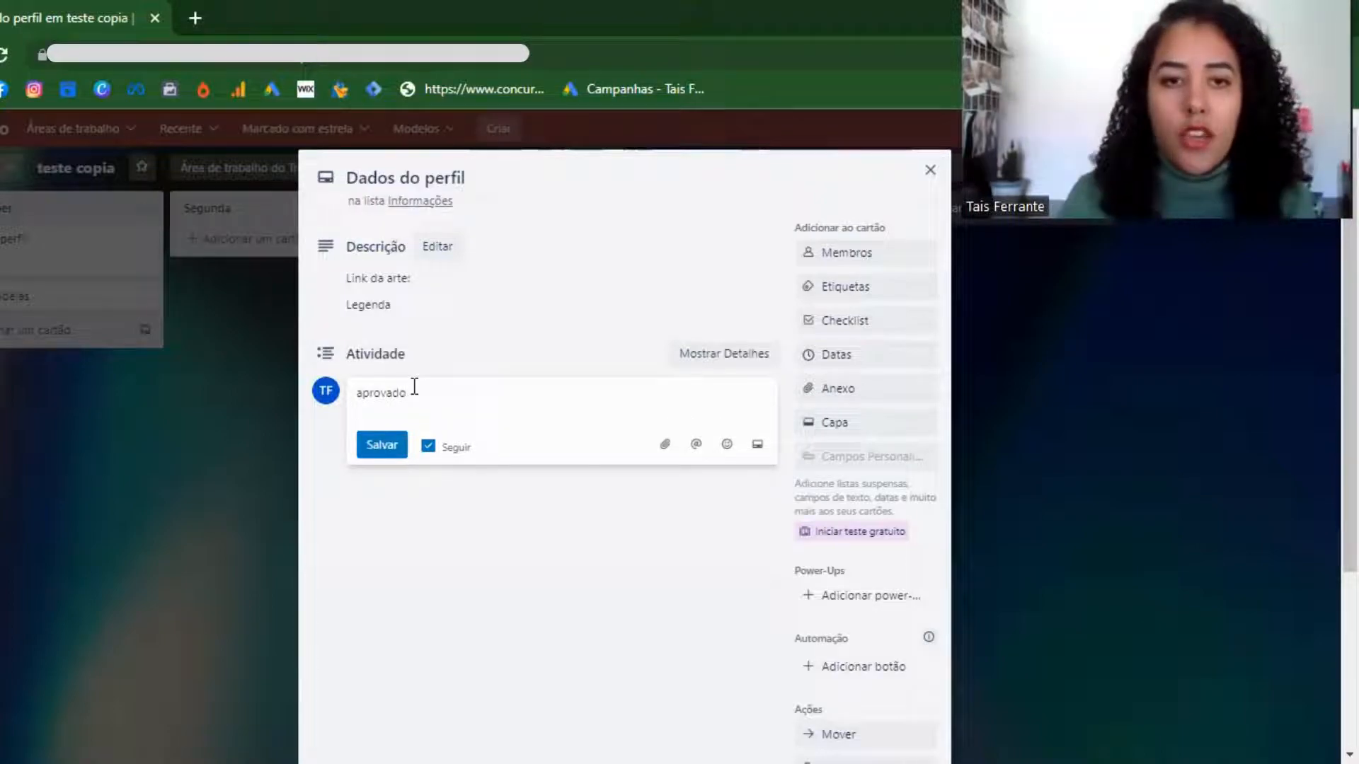
{"action": "left_click", "coordinate": [389, 448]}
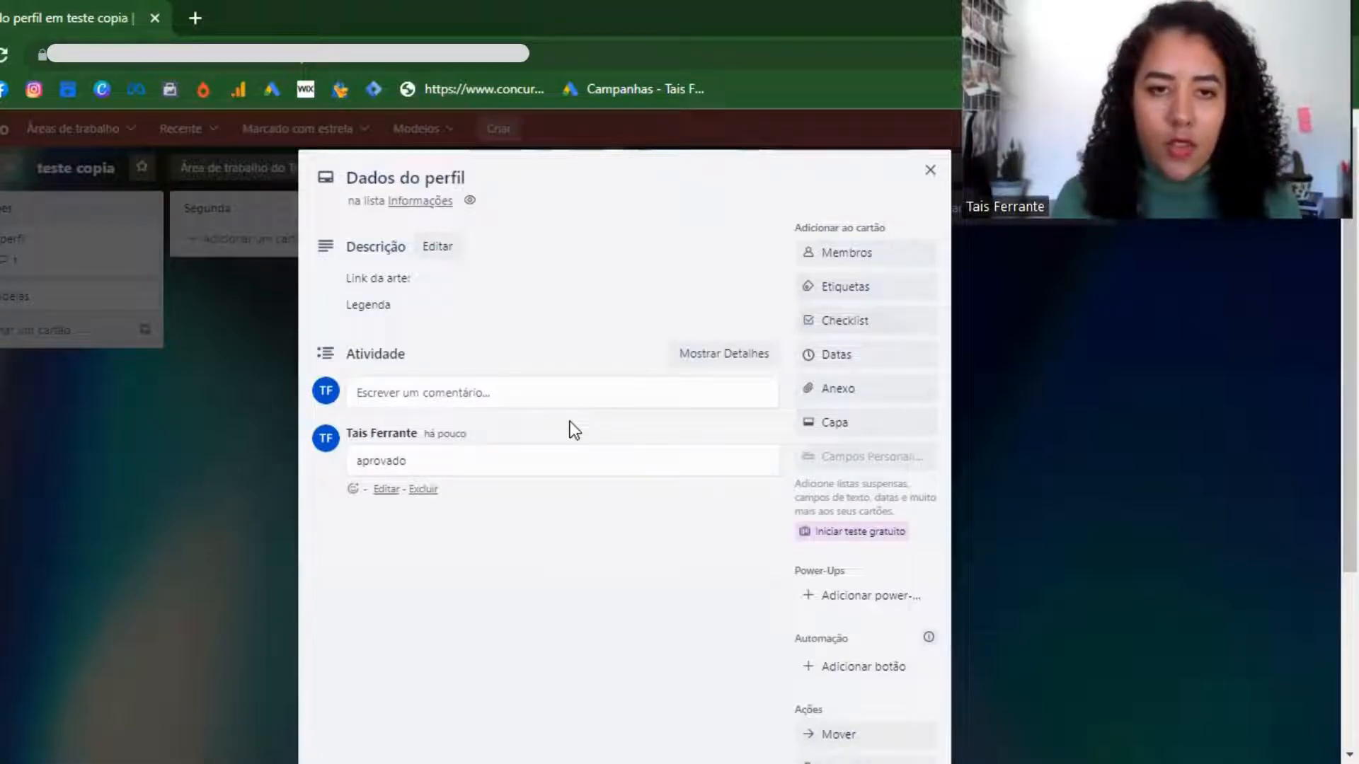
Add a checklist titled Tarefas to the Dados do perfil card
{"action": "scroll", "coordinate": [571, 424], "scroll_direction": "down", "scroll_amount": 3}
{"action": "scroll", "coordinate": [570, 422], "scroll_direction": "up", "scroll_amount": 3}
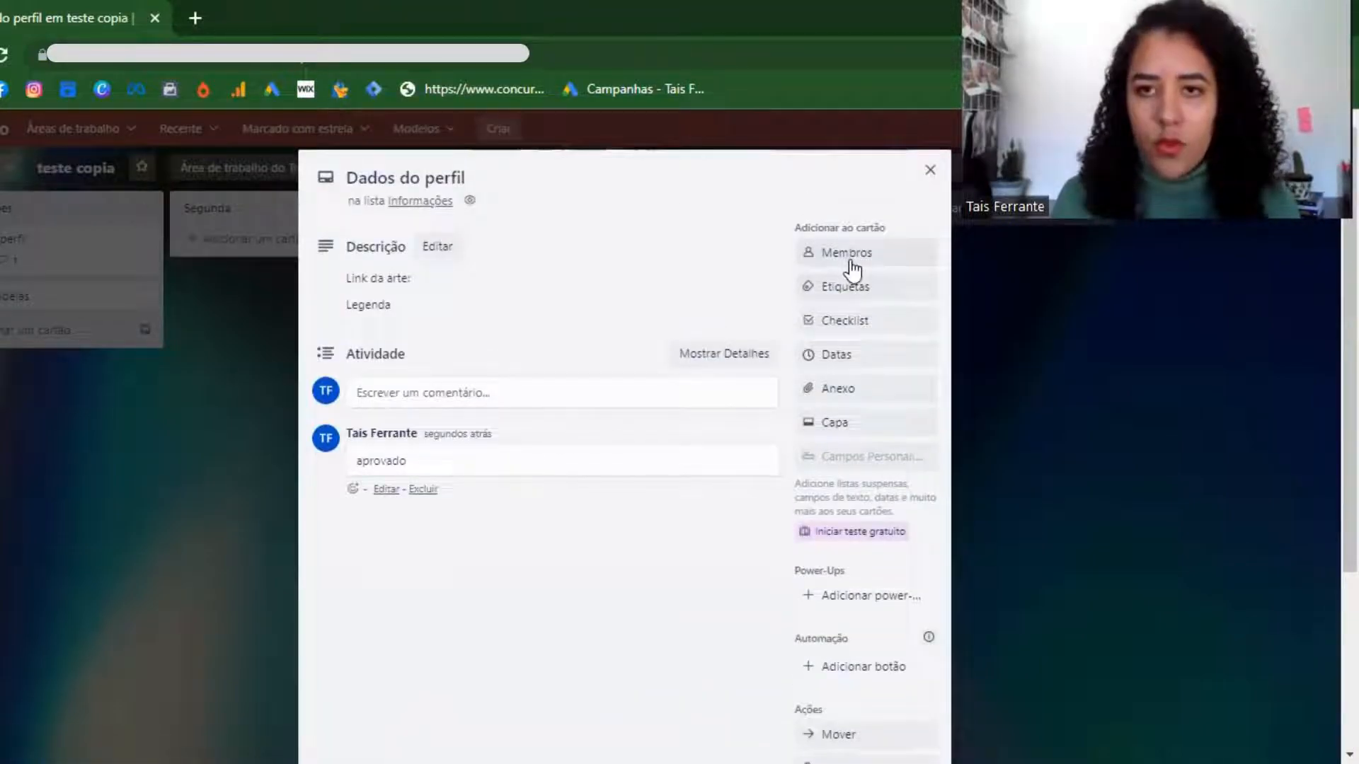
{"action": "left_click", "coordinate": [841, 327]}
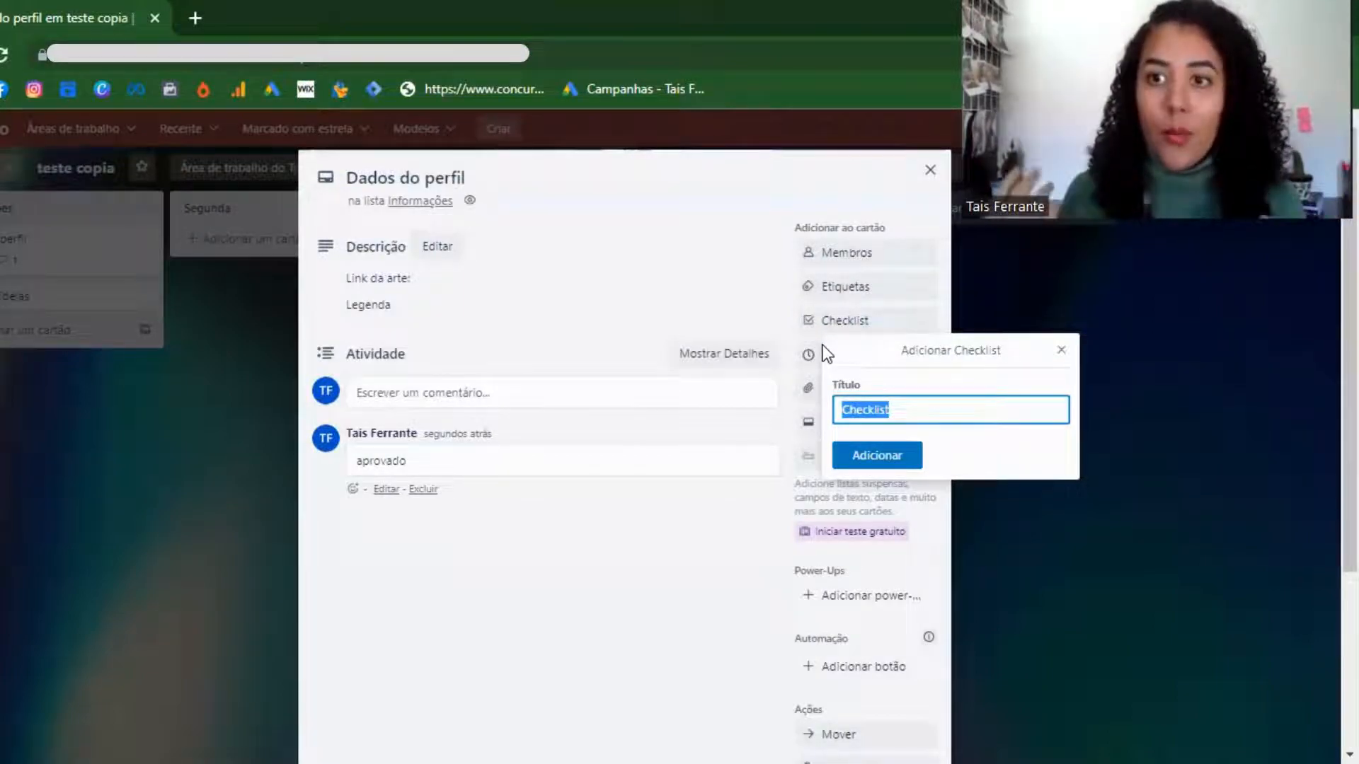
{"action": "type", "text": "Ta"}
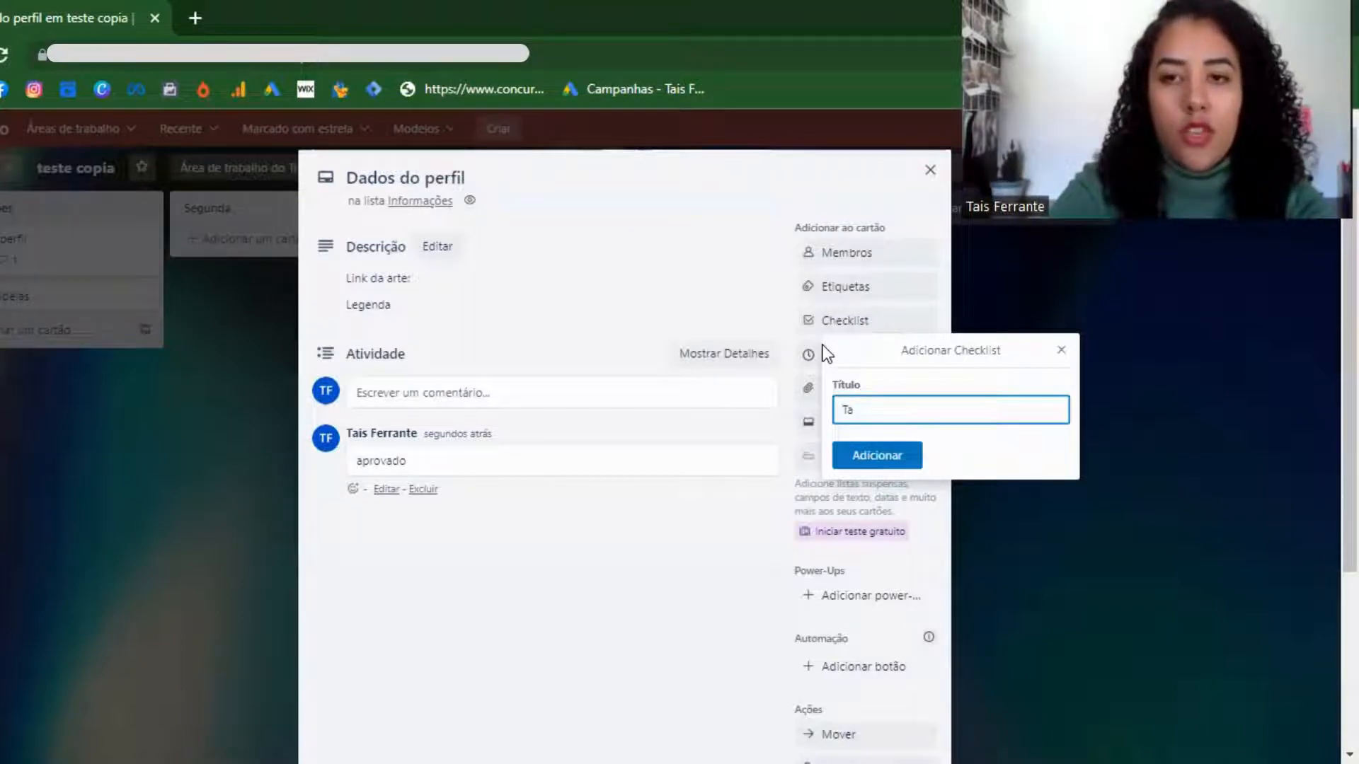
{"action": "type", "text": "refas"}
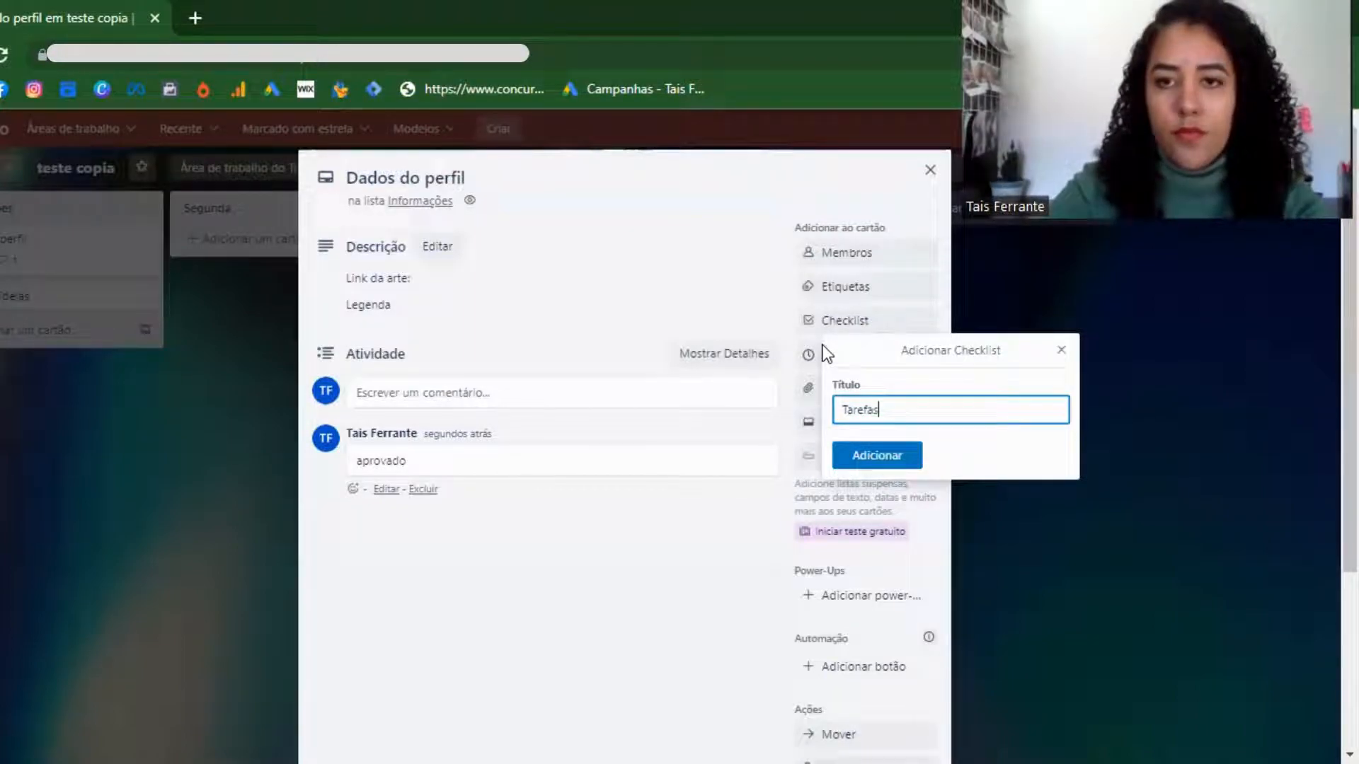
{"action": "key", "text": "Return"}
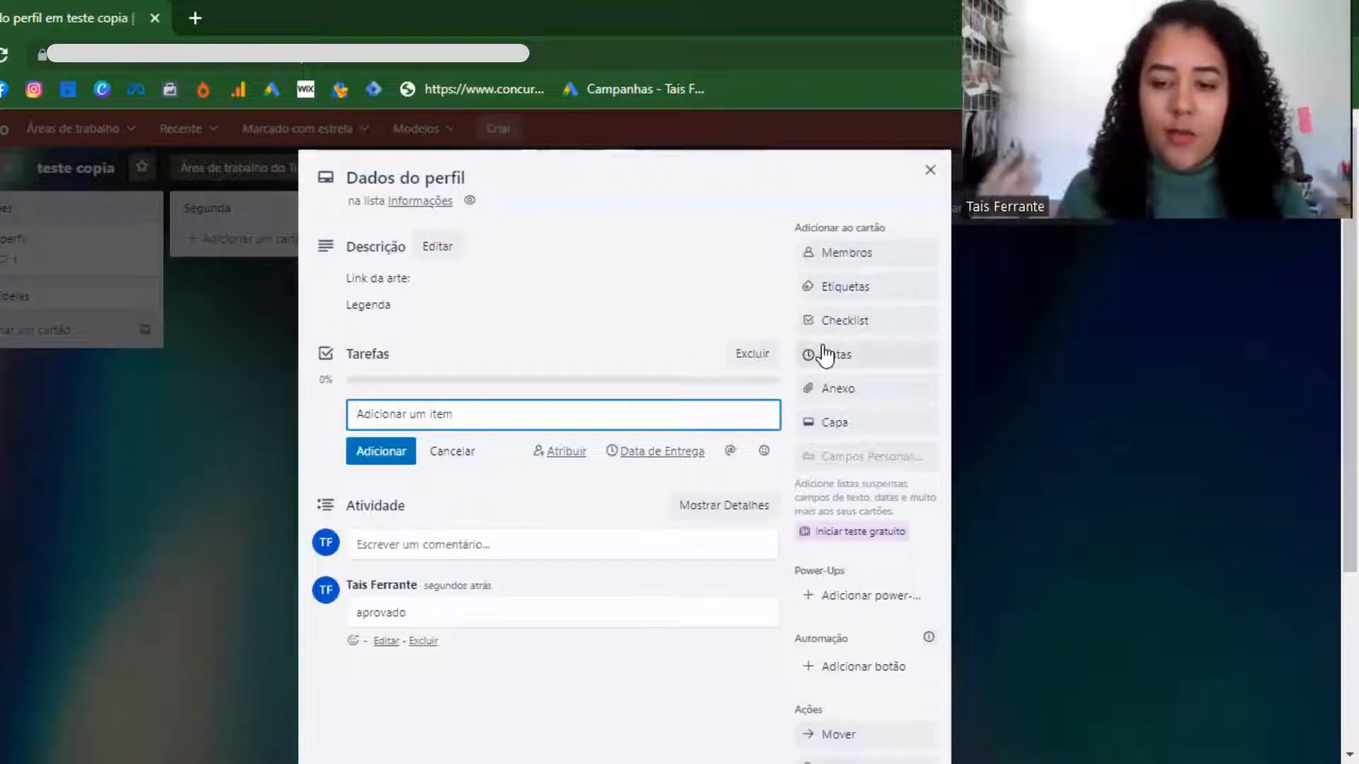
Add the items "Arrumar cama", "Ração pro thor" and "Tirar lixo" to the Tarefas checklist
{"action": "type", "text": "A"}
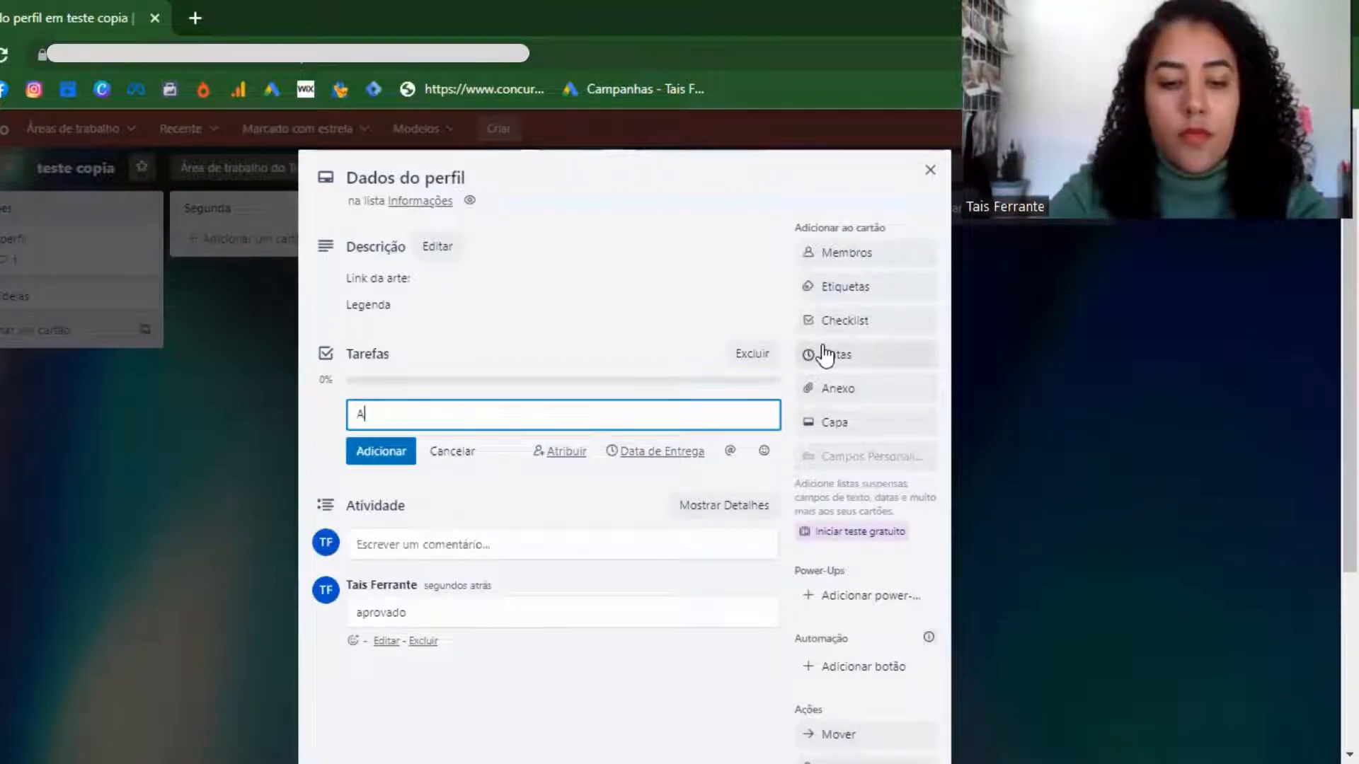
{"action": "type", "text": "rrumar cama"}
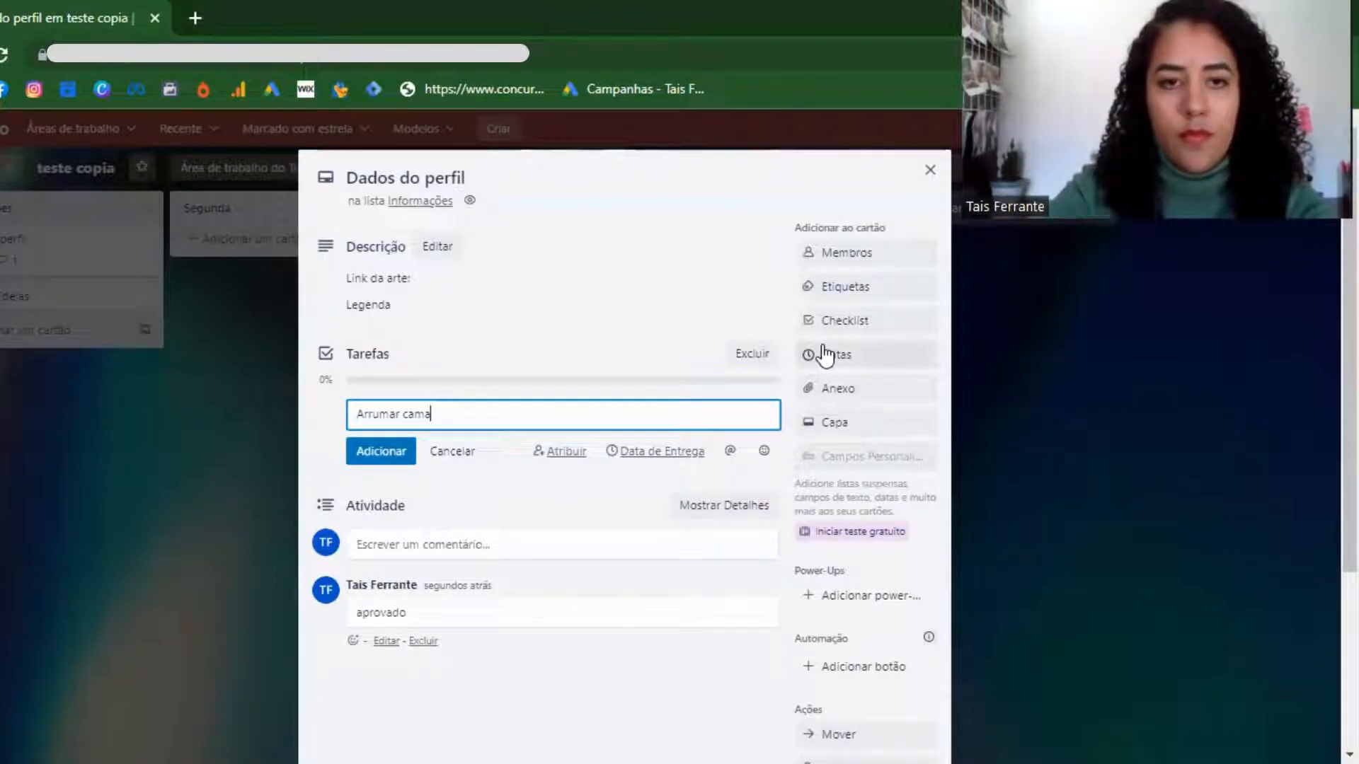
{"action": "key", "text": "Return"}
{"action": "type", "text": "Ração pr"}
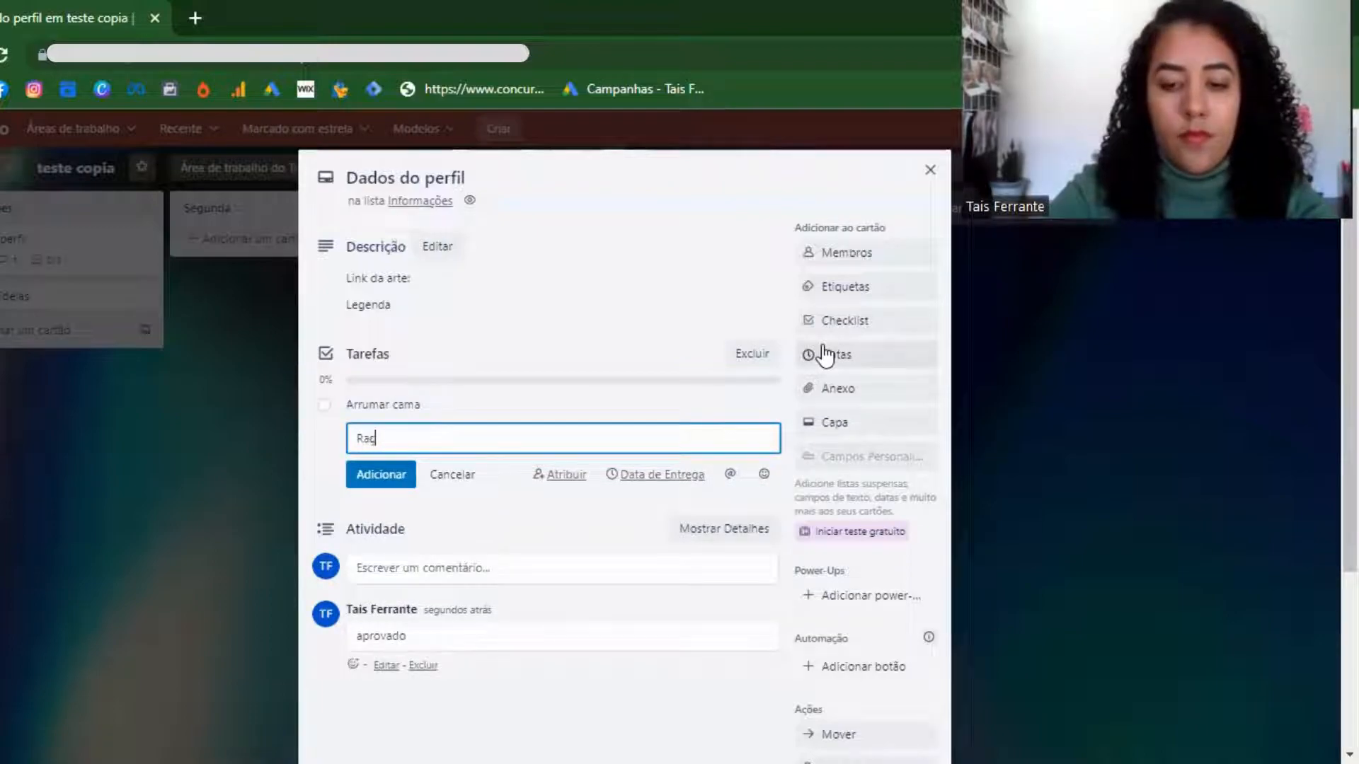
{"action": "key", "text": "BackSpace"}
{"action": "key", "text": "BackSpace"}
{"action": "type", "text": "pro thor"}
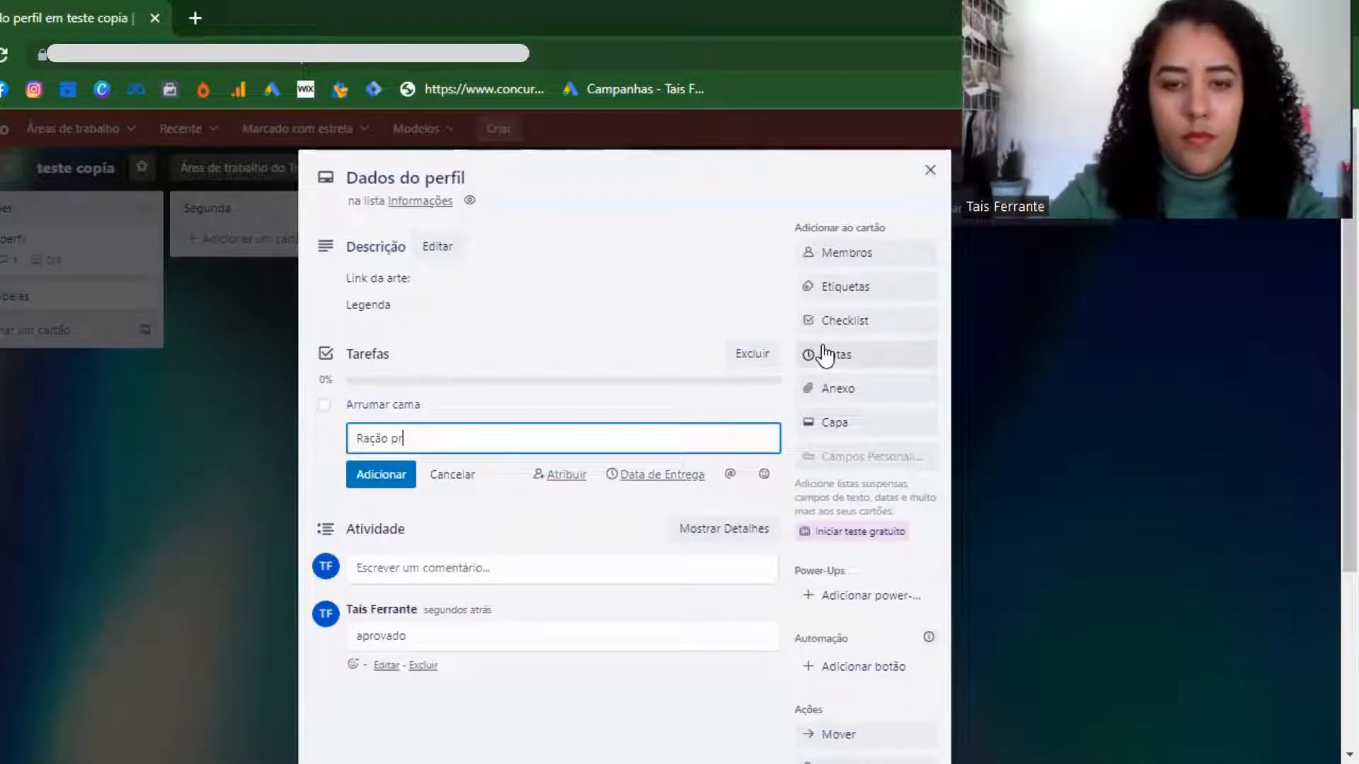
{"action": "key", "text": "Return"}
{"action": "type", "text": "T"}
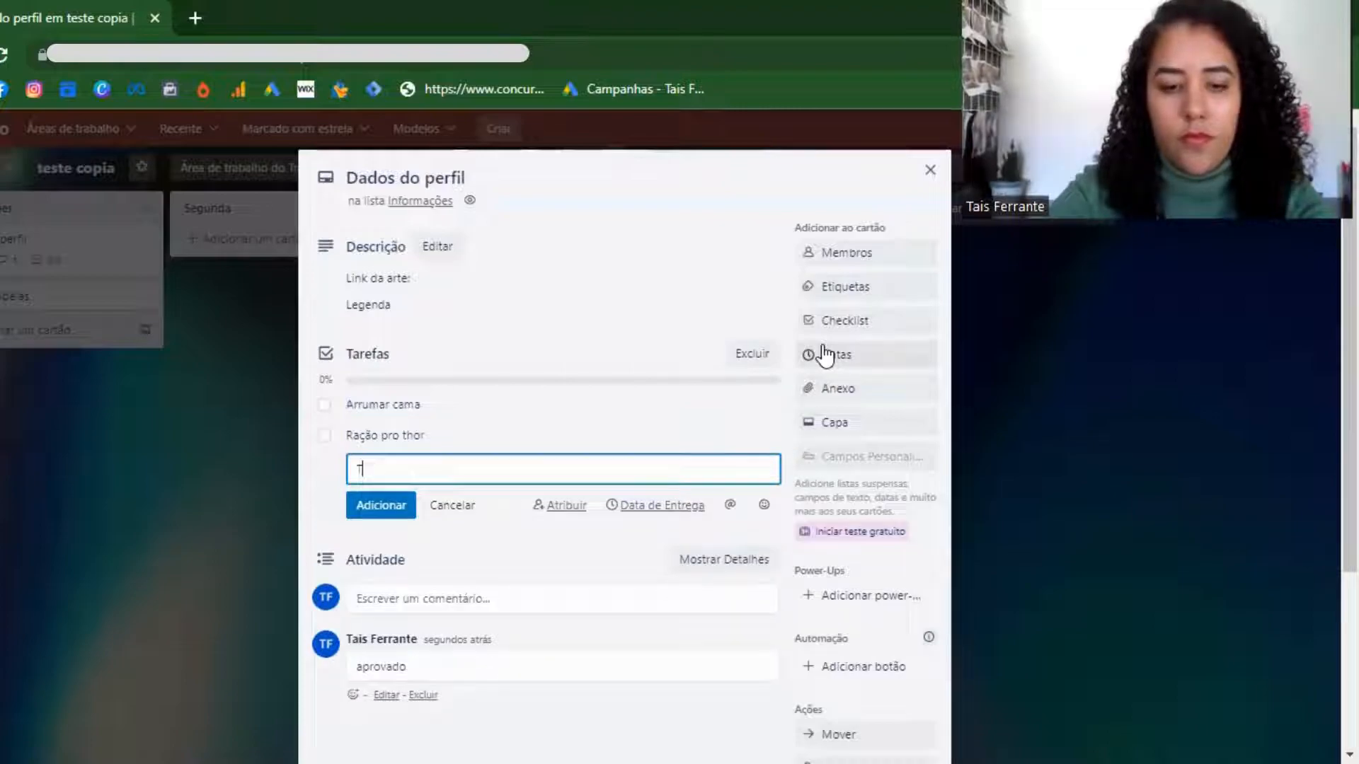
{"action": "type", "text": "irar lixo"}
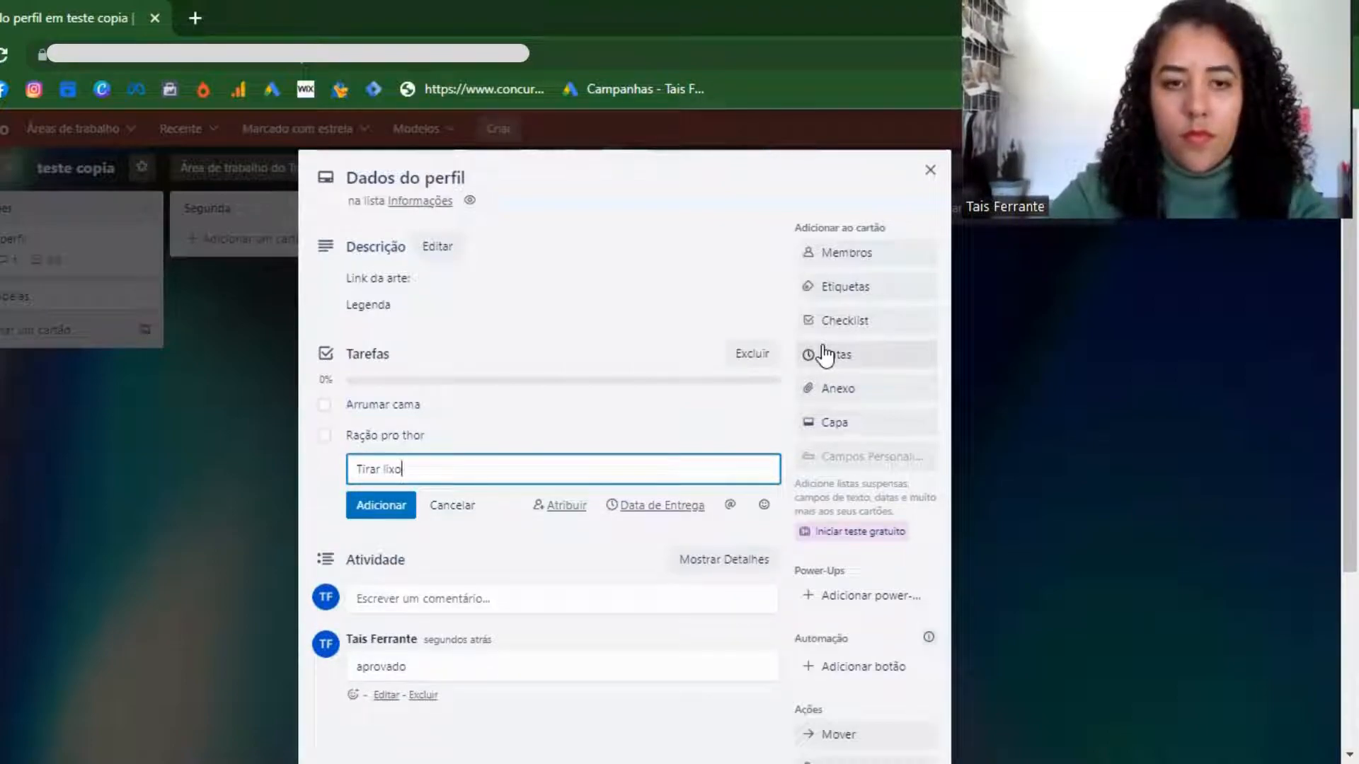
{"action": "key", "text": "Return"}
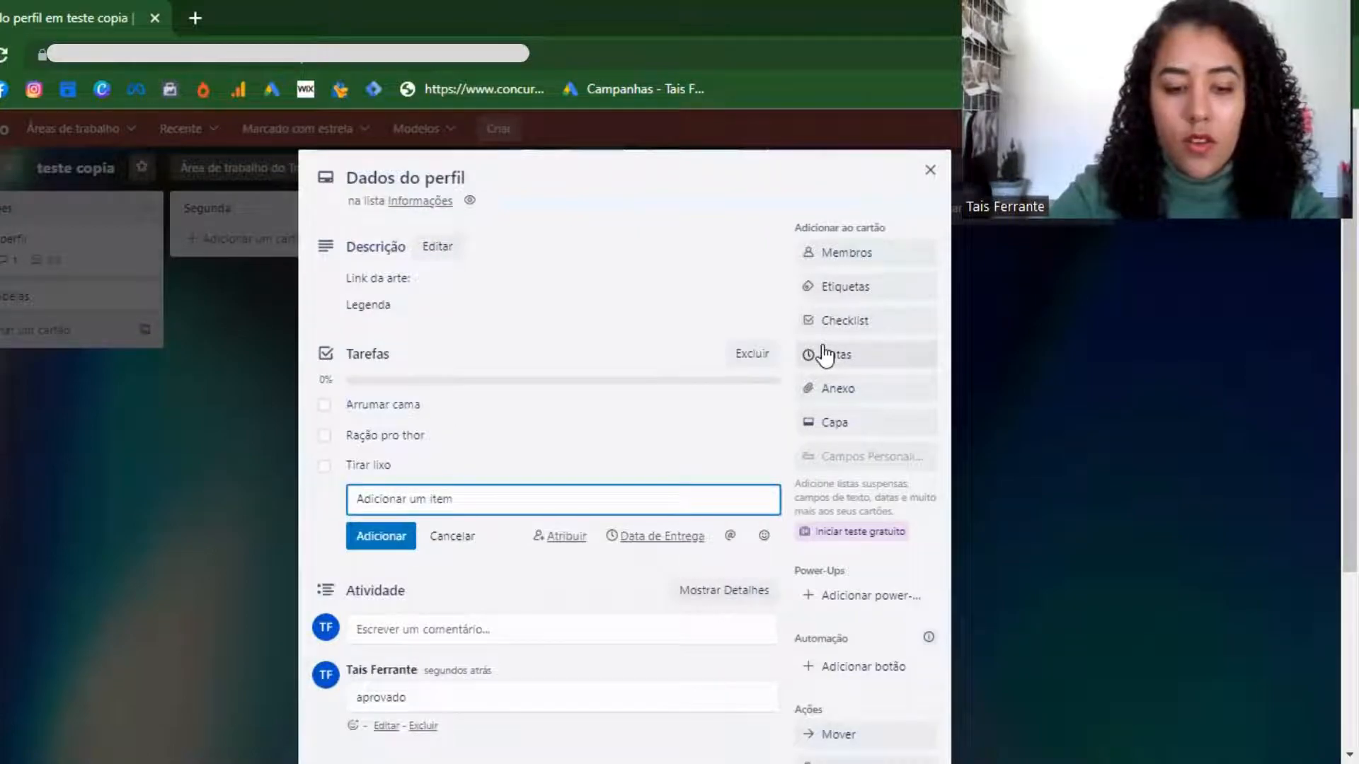
Add the items "Monitoramento dos perfis" and "Desenvolver linha editorial" to the Tarefas checklist
{"action": "type", "text": "Monit"}
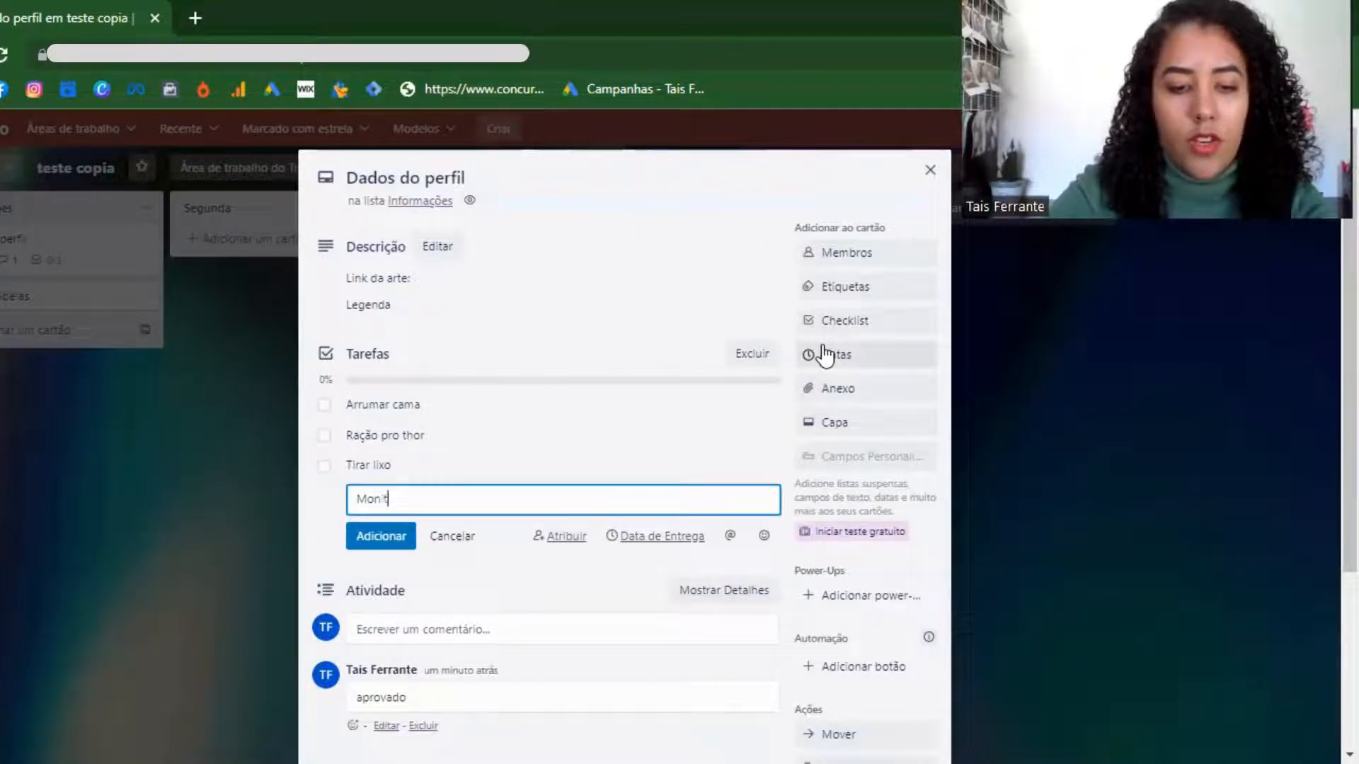
{"action": "type", "text": "oramento dos "}
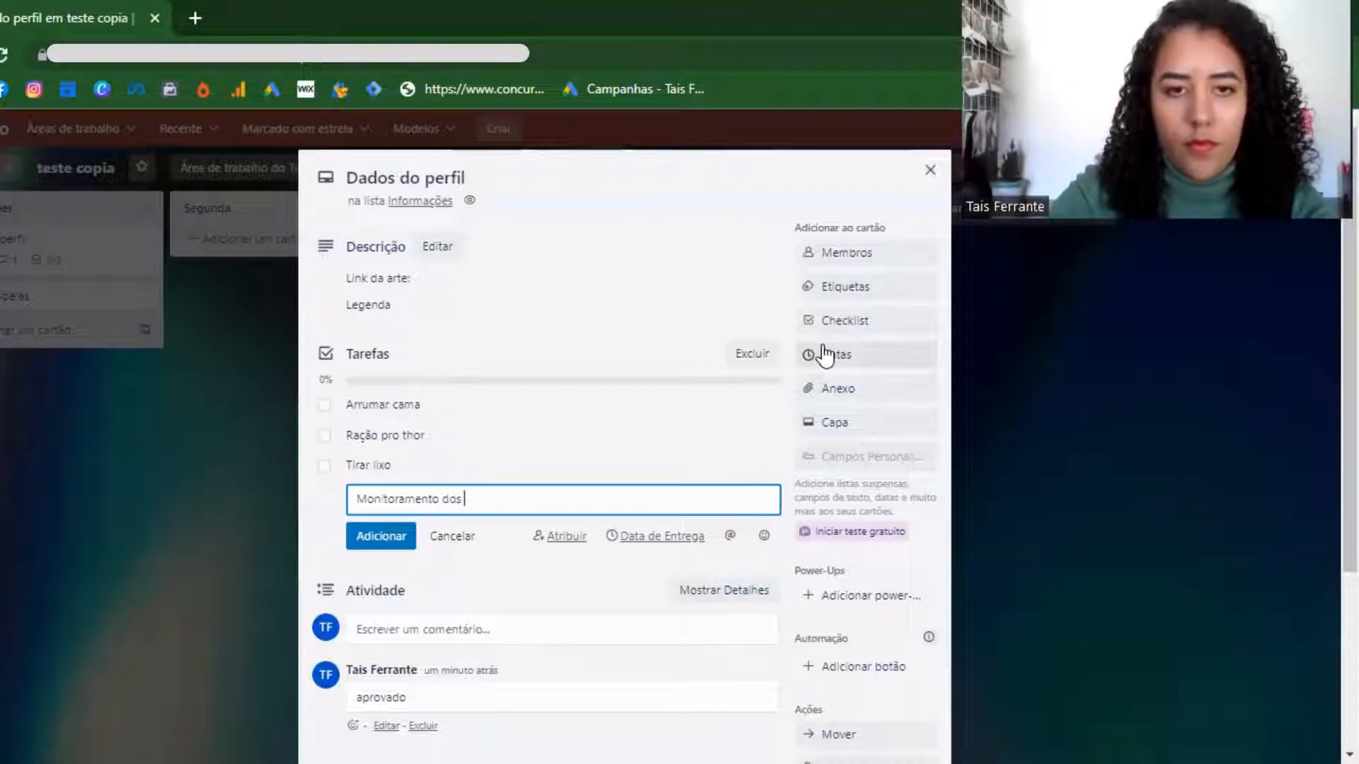
{"action": "type", "text": "perfis"}
{"action": "key", "text": "Return"}
{"action": "type", "text": "Desenvolver l"}
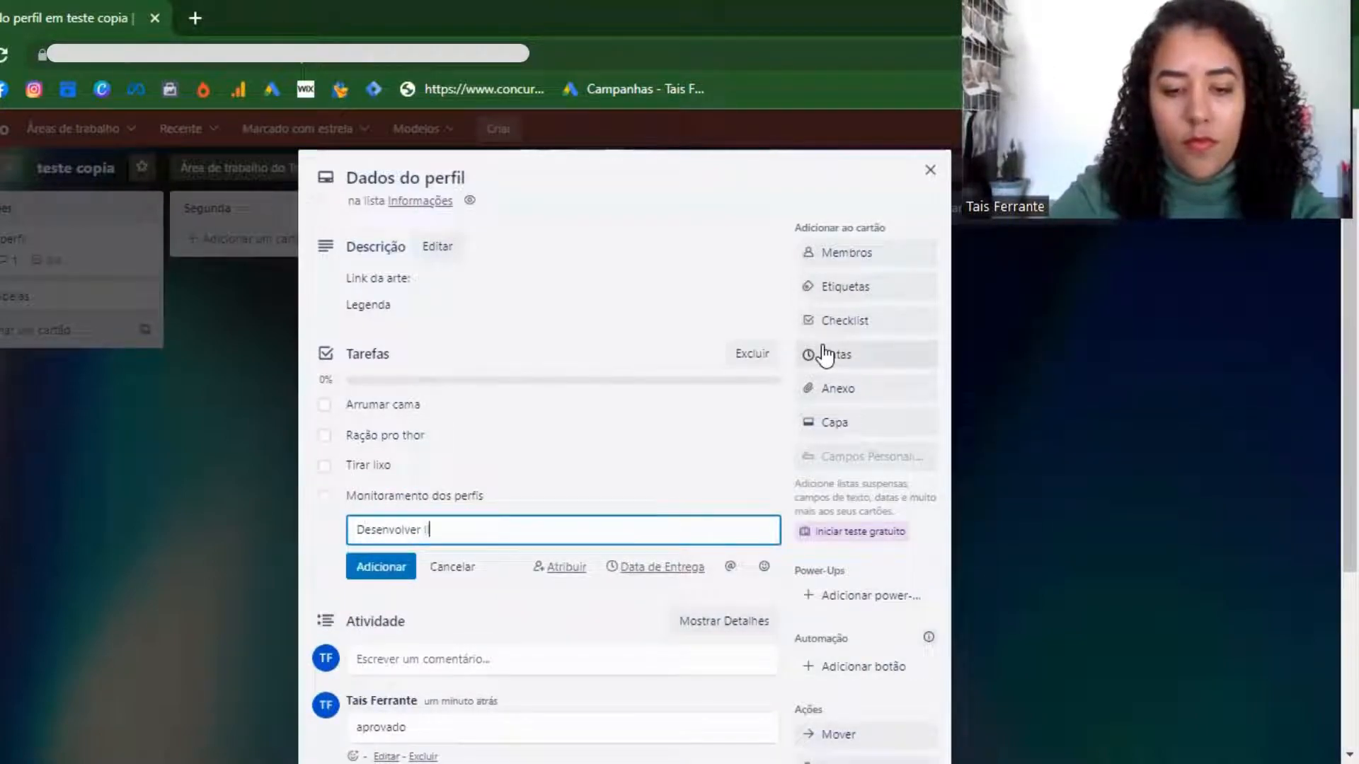
{"action": "type", "text": "inha editorial"}
{"action": "key", "text": "Return"}
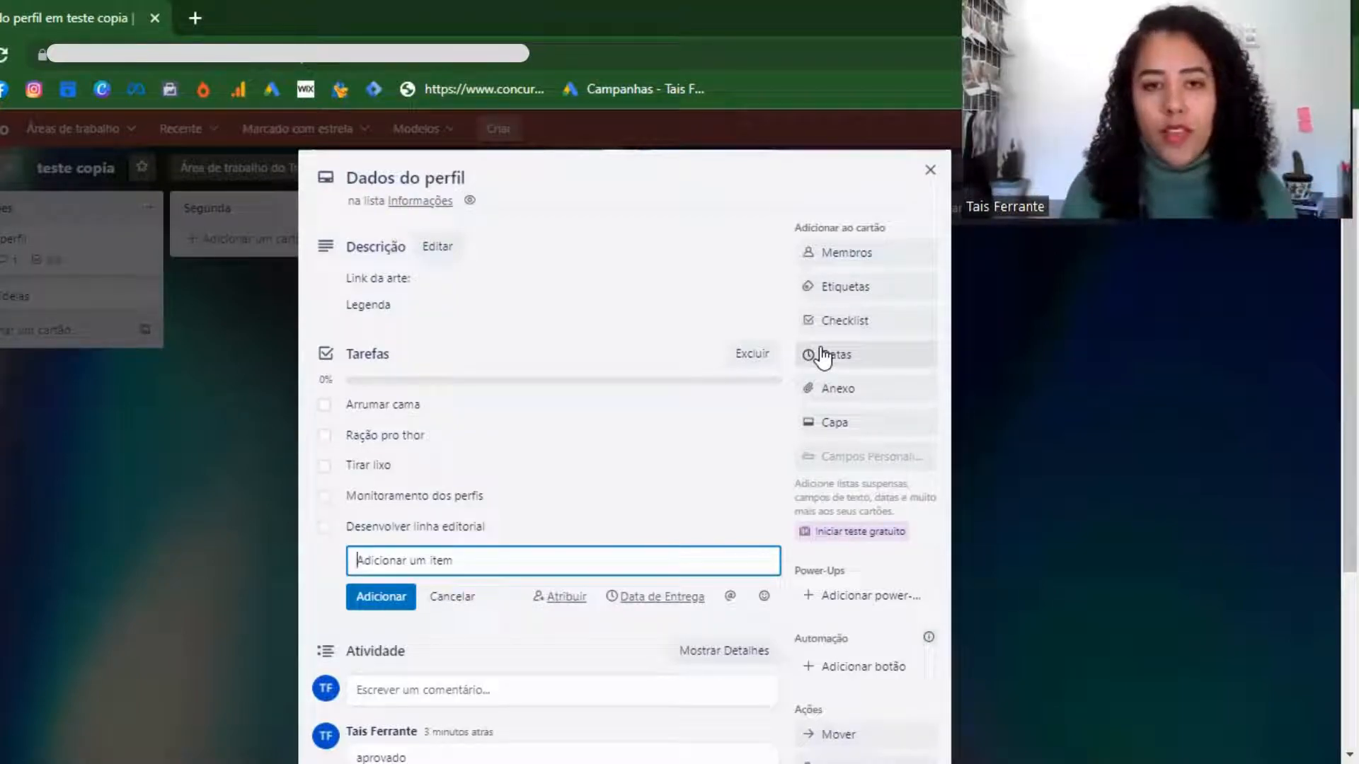
Mark all five items of the Tarefas checklist as complete and close the Dados do perfil card
{"action": "left_click", "coordinate": [323, 408]}
{"action": "left_click", "coordinate": [320, 437]}
{"action": "left_click", "coordinate": [323, 468]}
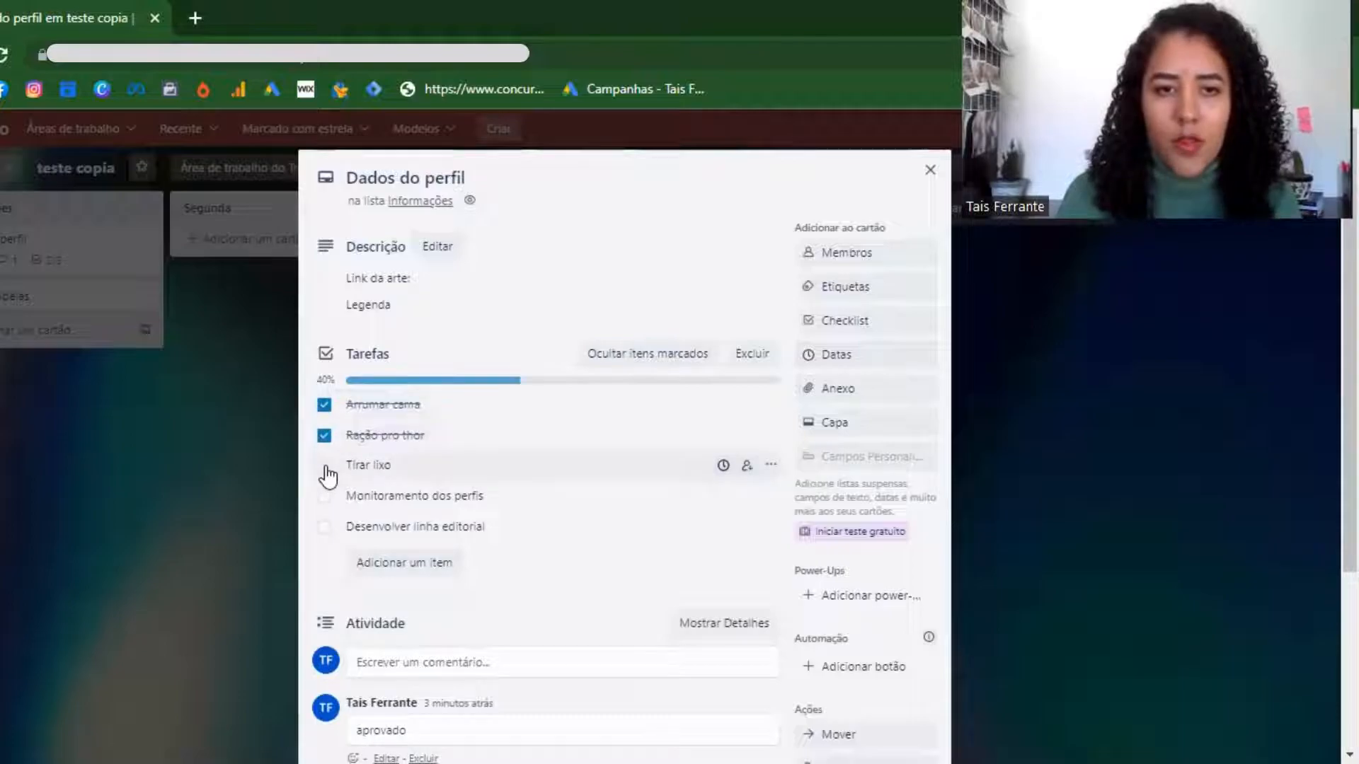
{"action": "left_click", "coordinate": [323, 498]}
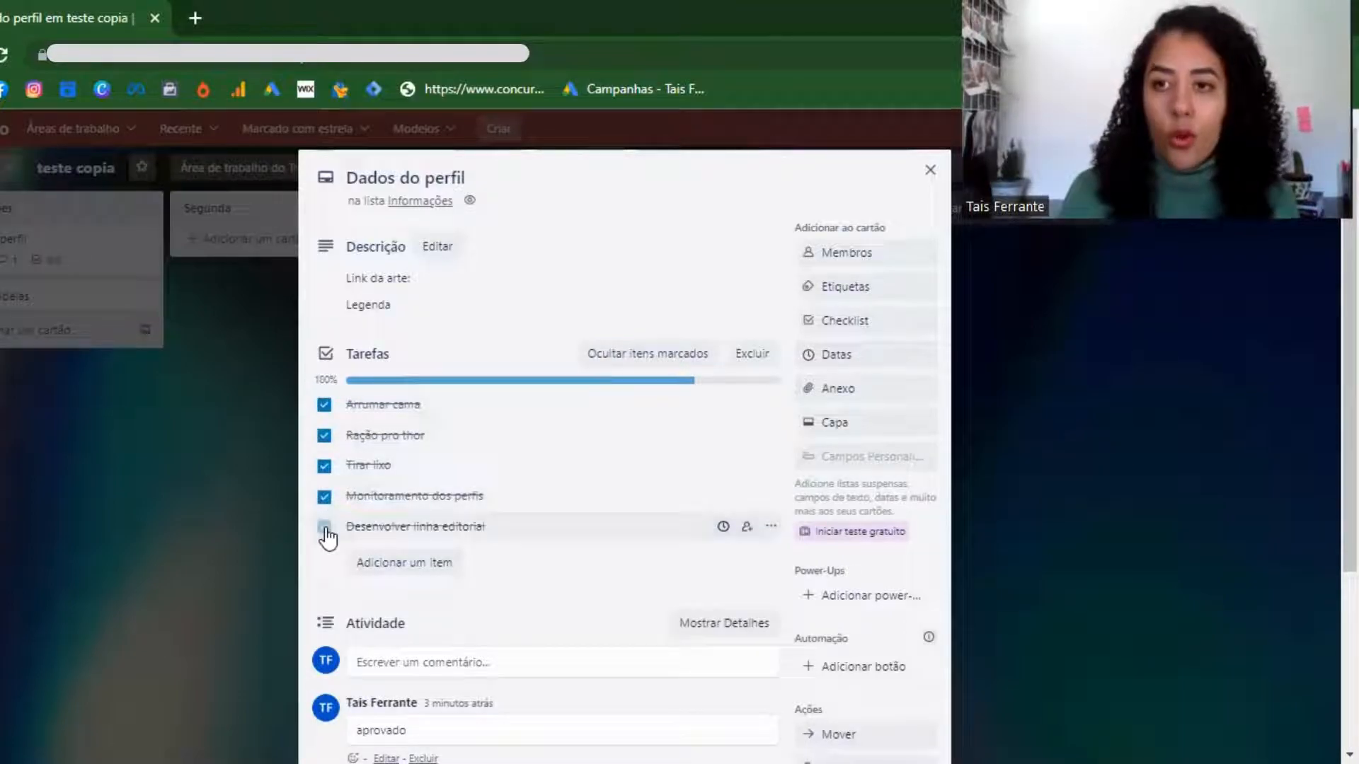
{"action": "left_click", "coordinate": [324, 528]}
{"action": "left_click", "coordinate": [244, 494]}
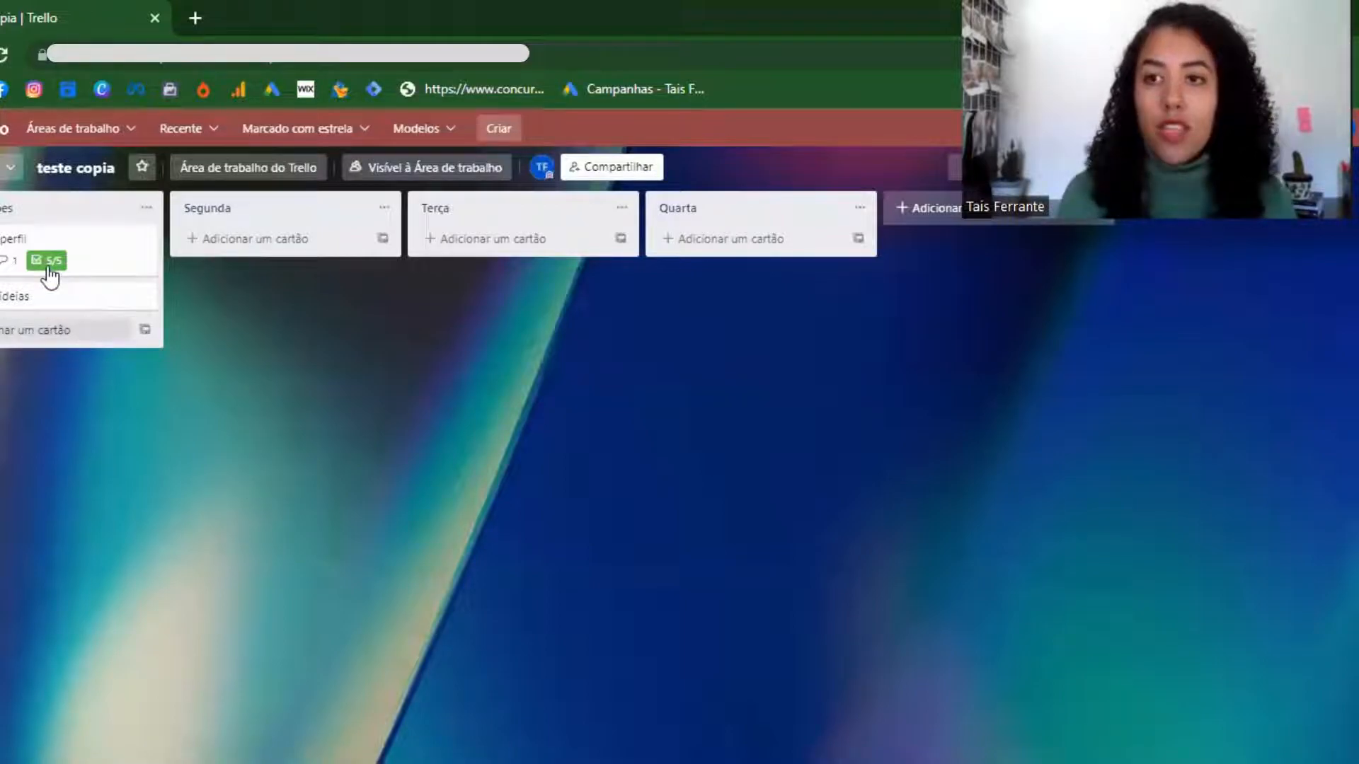
Reopen the Dados do perfil card, unmark "Desenvolver linha editorial" and "Monitoramento dos perfis" in its checklist, and close the card
{"action": "left_click", "coordinate": [83, 267]}
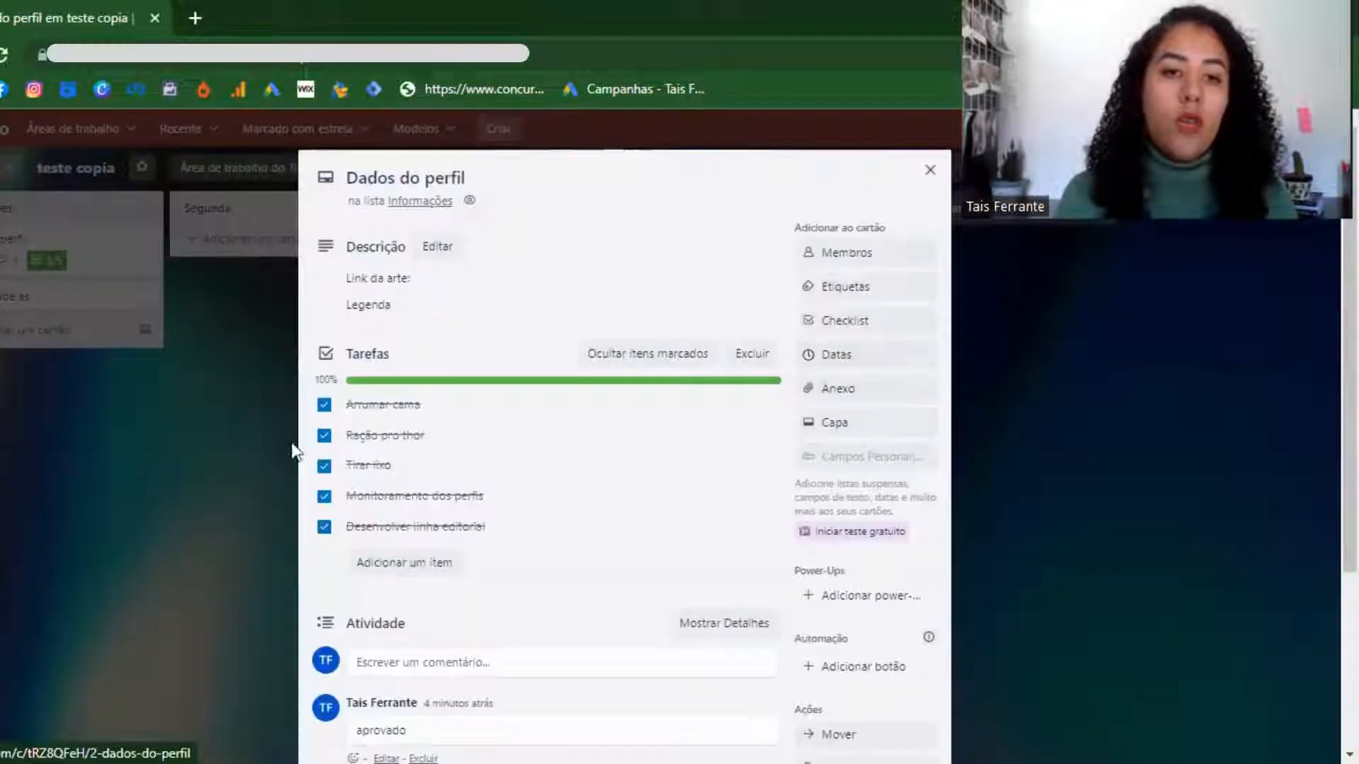
{"action": "left_click", "coordinate": [325, 527]}
{"action": "left_click", "coordinate": [324, 496]}
{"action": "left_click", "coordinate": [205, 476]}
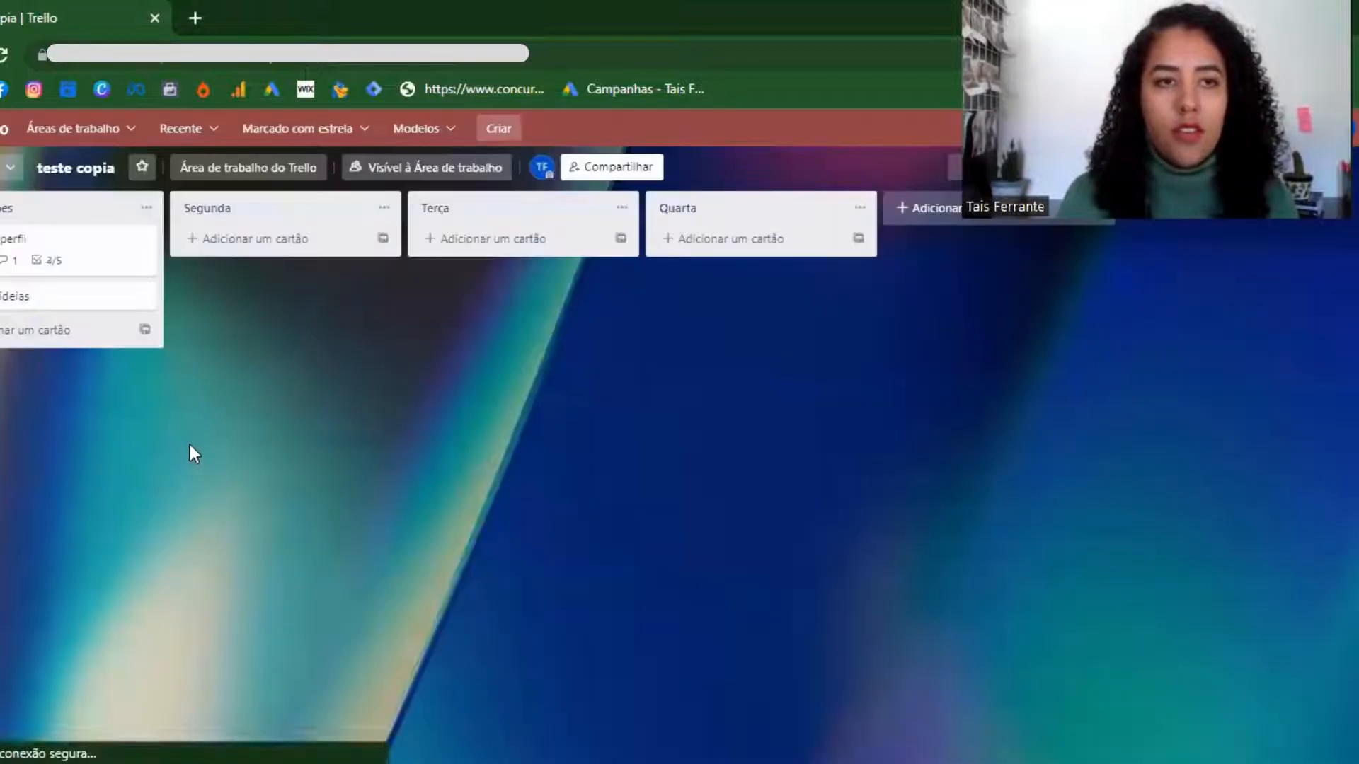
Give the Dados do perfil card a due date of 4/7/2022 at 14:04 with a reminder 5 minutes before, and save
{"action": "left_click", "coordinate": [76, 272]}
{"action": "scroll", "coordinate": [588, 371], "scroll_direction": "down", "scroll_amount": 3}
{"action": "scroll", "coordinate": [588, 375], "scroll_direction": "up", "scroll_amount": 2}
{"action": "scroll", "coordinate": [586, 368], "scroll_direction": "up", "scroll_amount": 2}
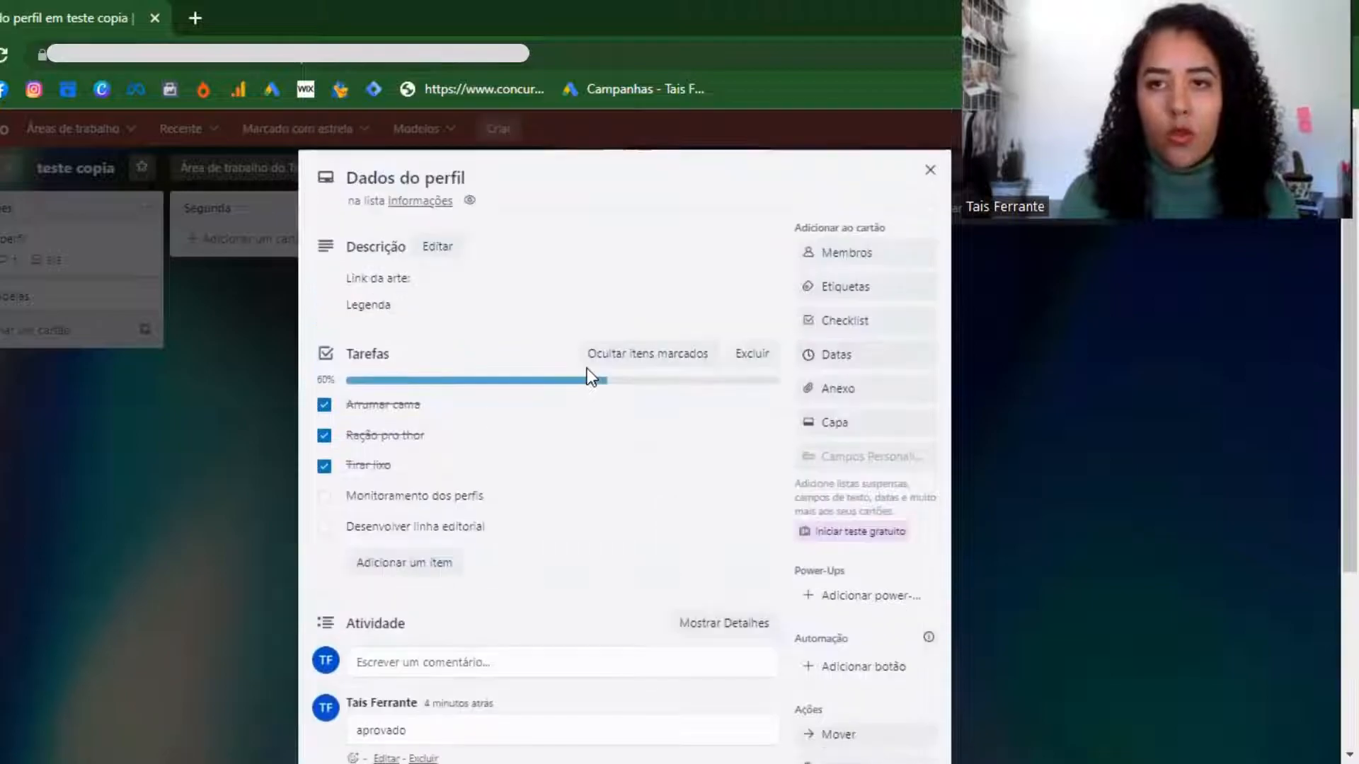
{"action": "left_click", "coordinate": [865, 361]}
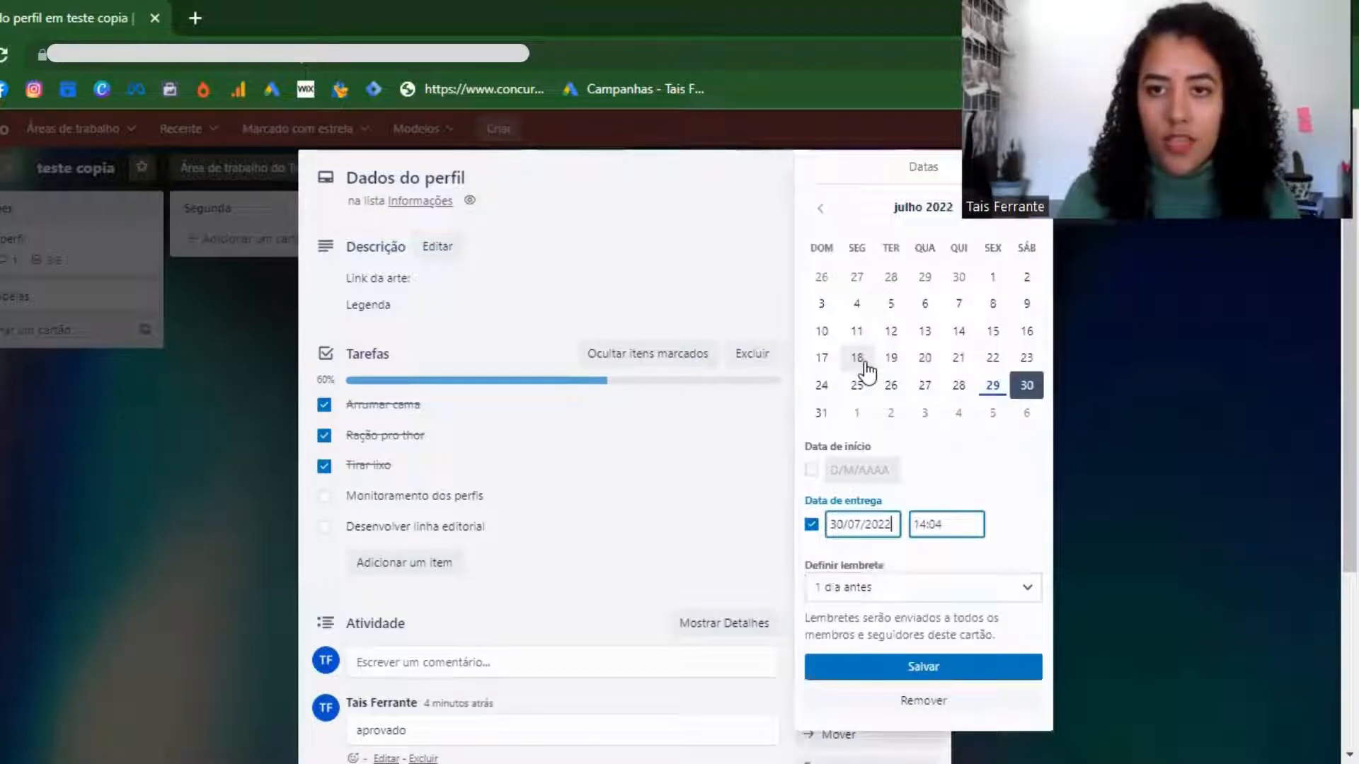
{"action": "left_click", "coordinate": [856, 306]}
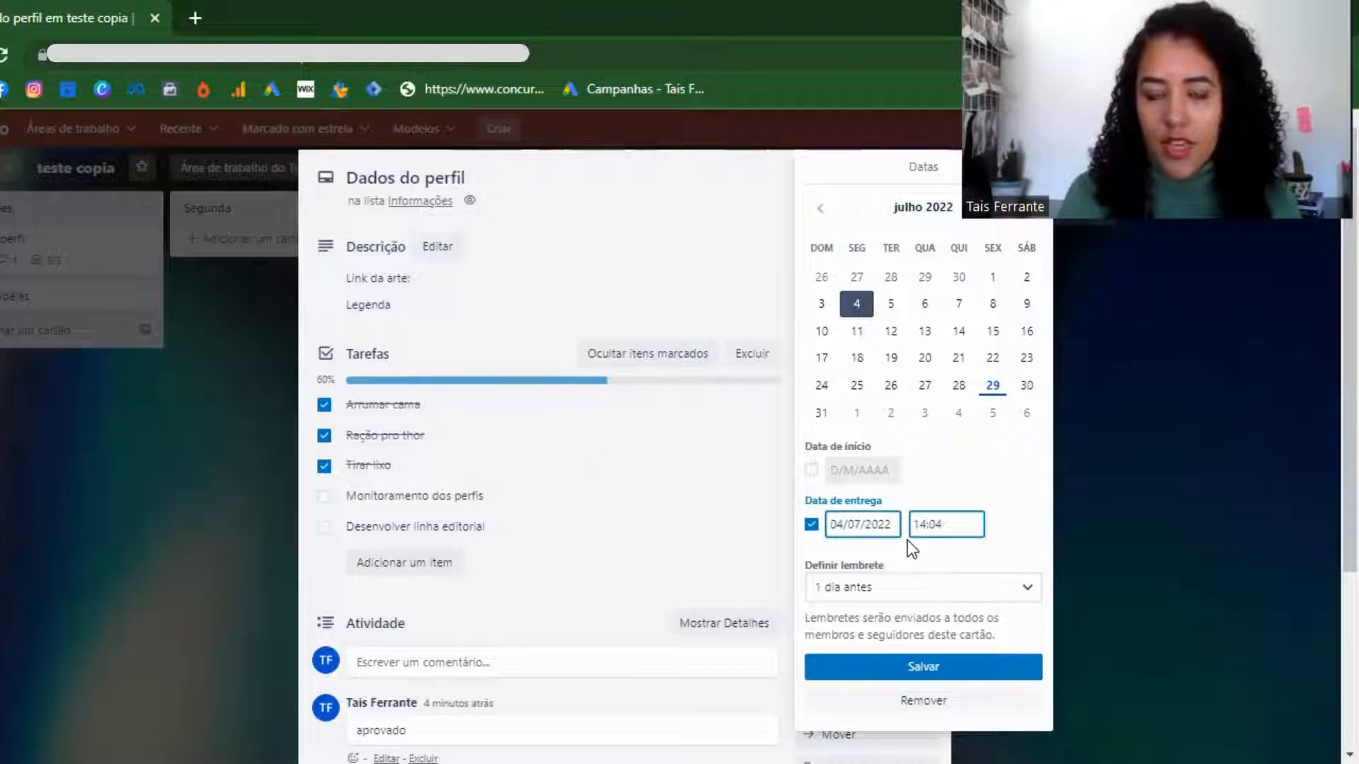
{"action": "left_click", "coordinate": [875, 597]}
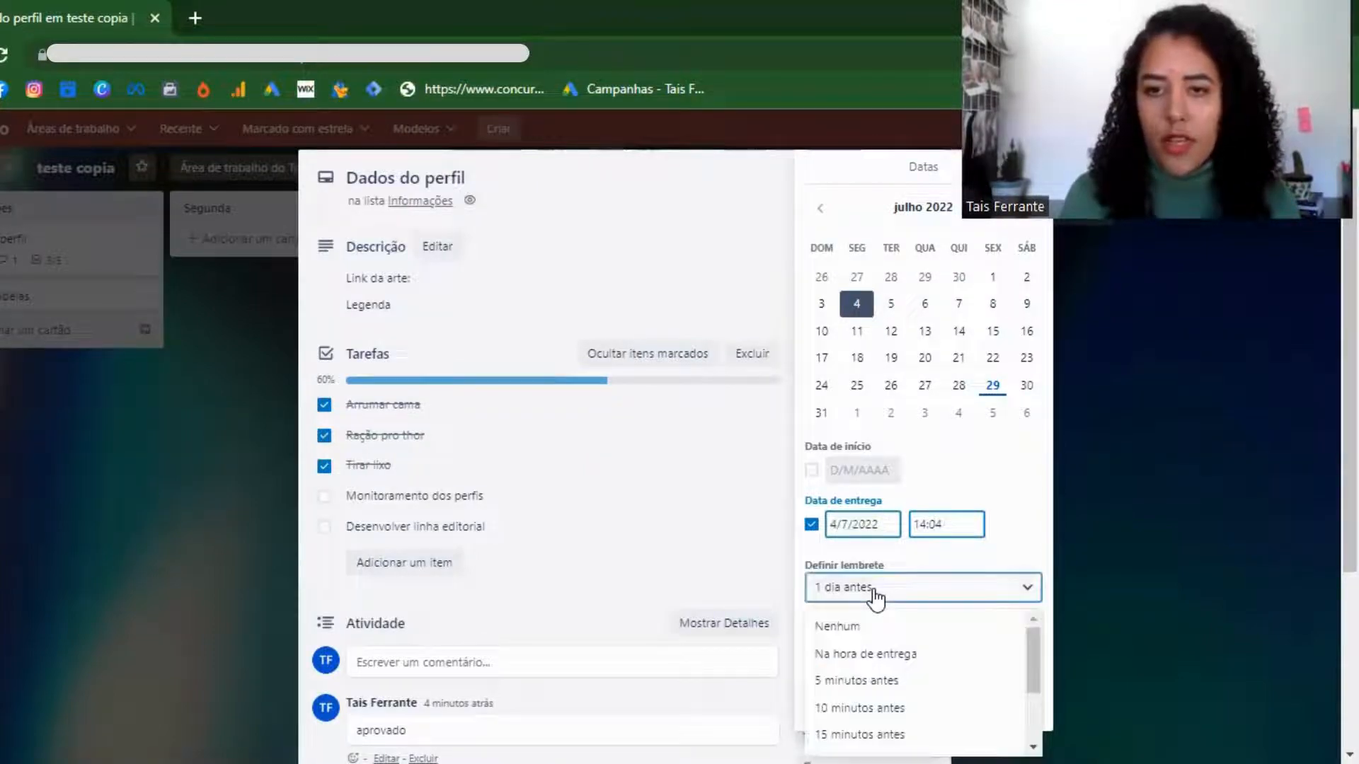
{"action": "left_click", "coordinate": [878, 682]}
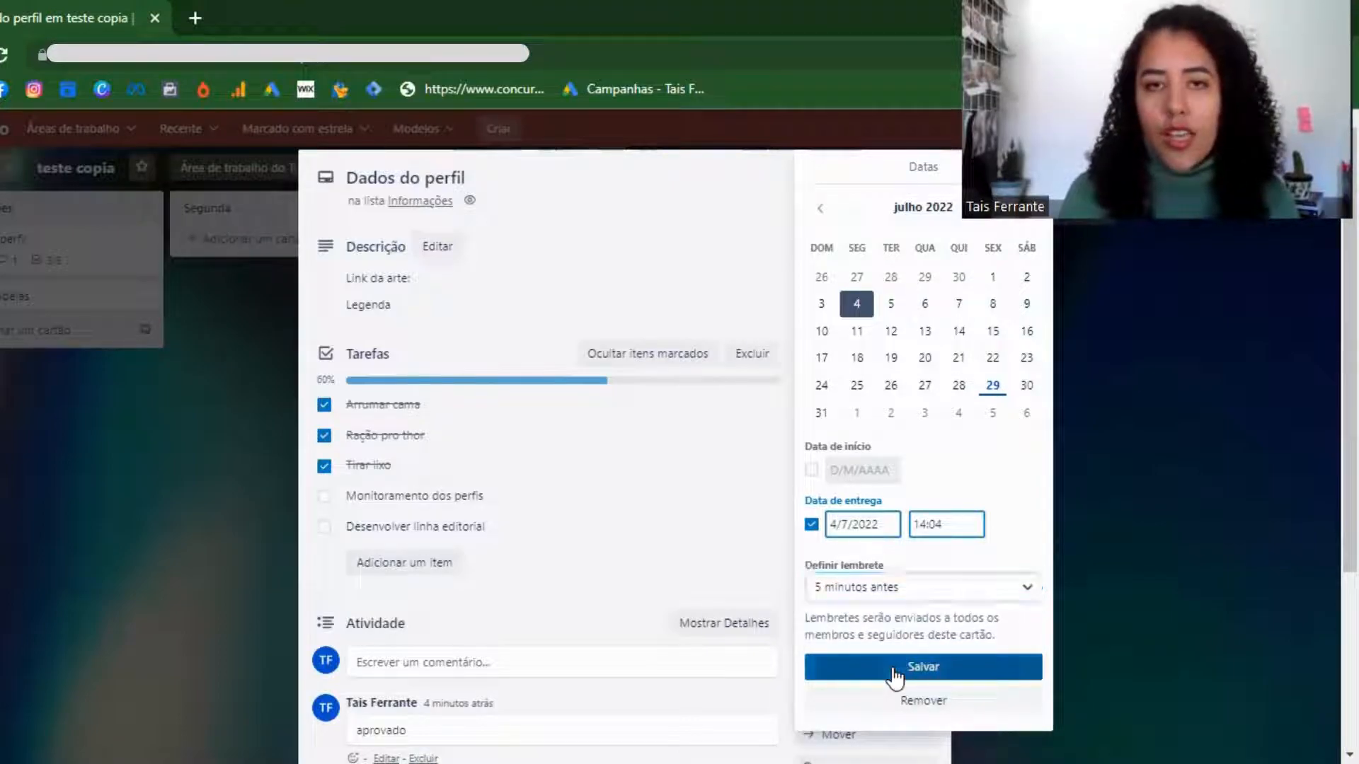
{"action": "left_click", "coordinate": [896, 671]}
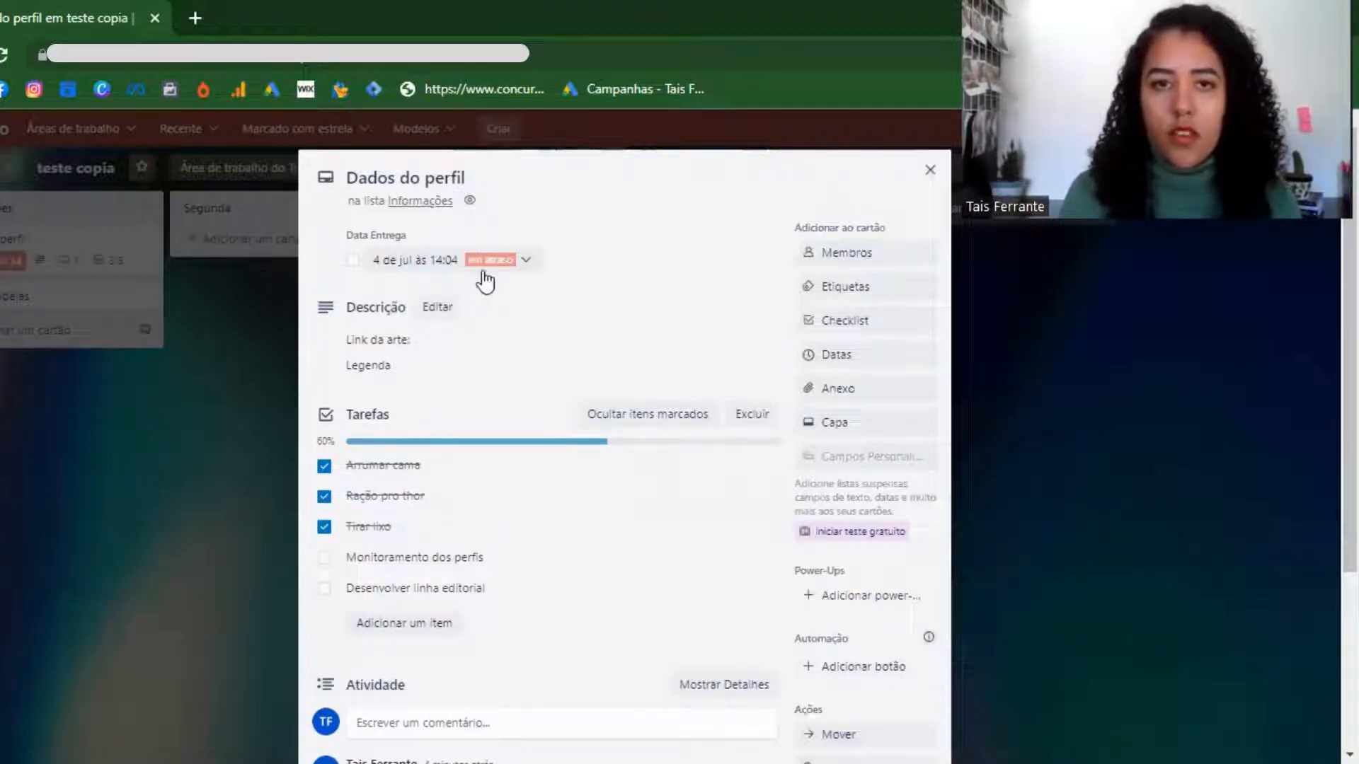
Change the card's due date to 01/08/2022, save it and close the card
{"action": "left_click", "coordinate": [456, 264]}
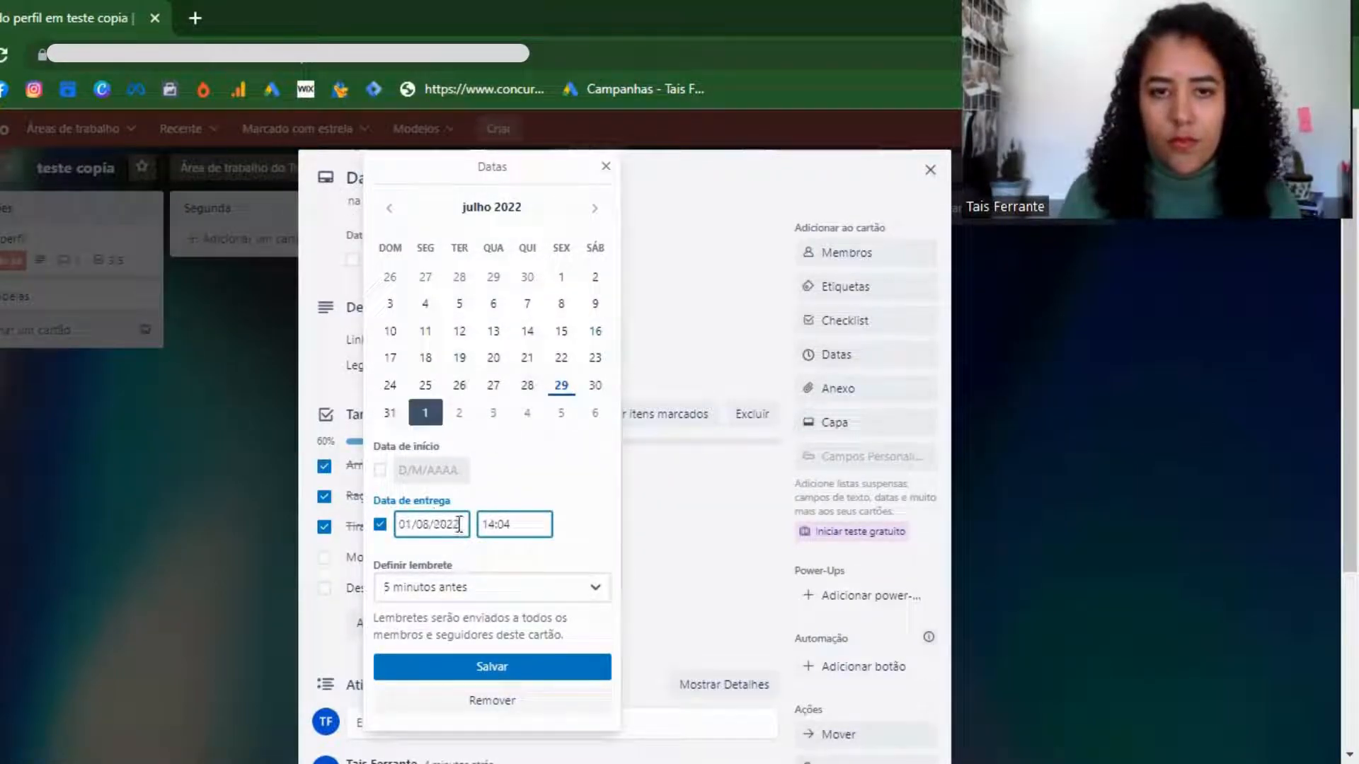
{"action": "left_click", "coordinate": [508, 669]}
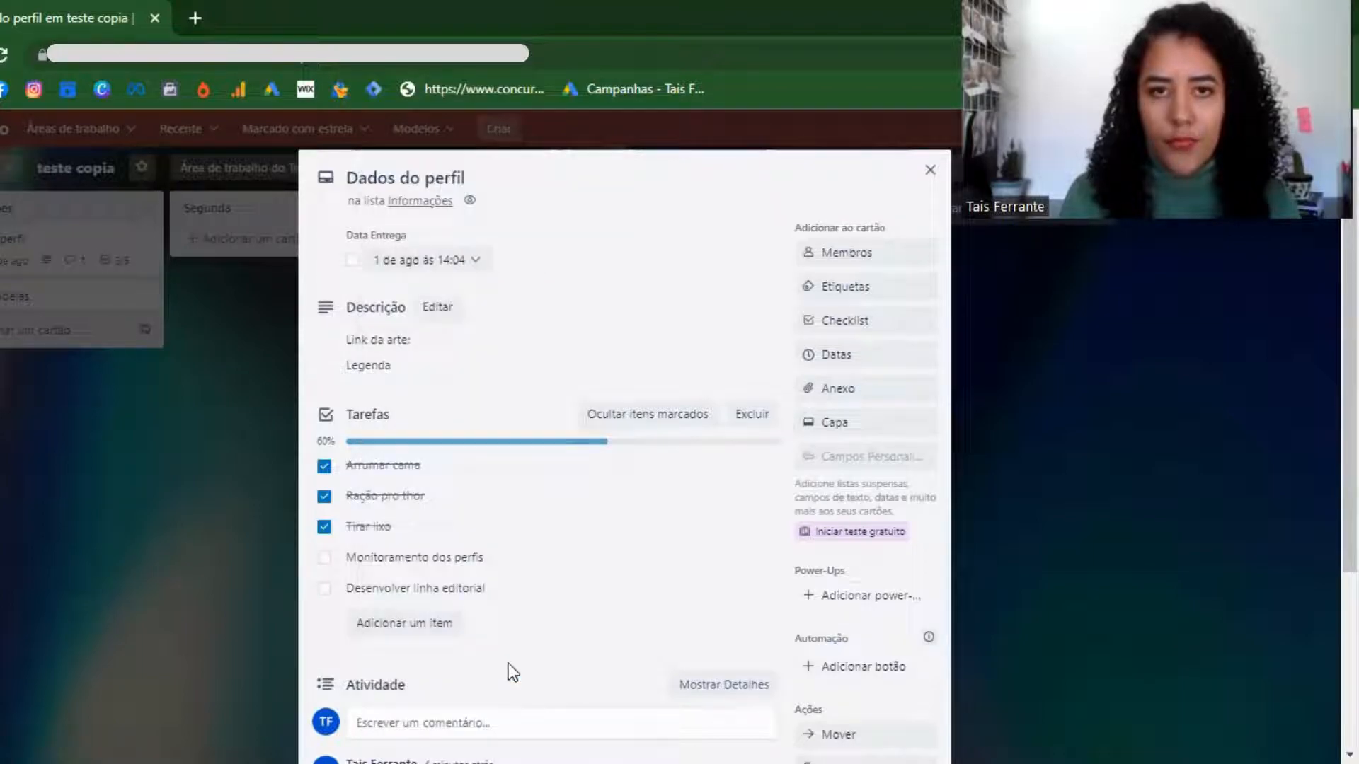
{"action": "left_click", "coordinate": [999, 570]}
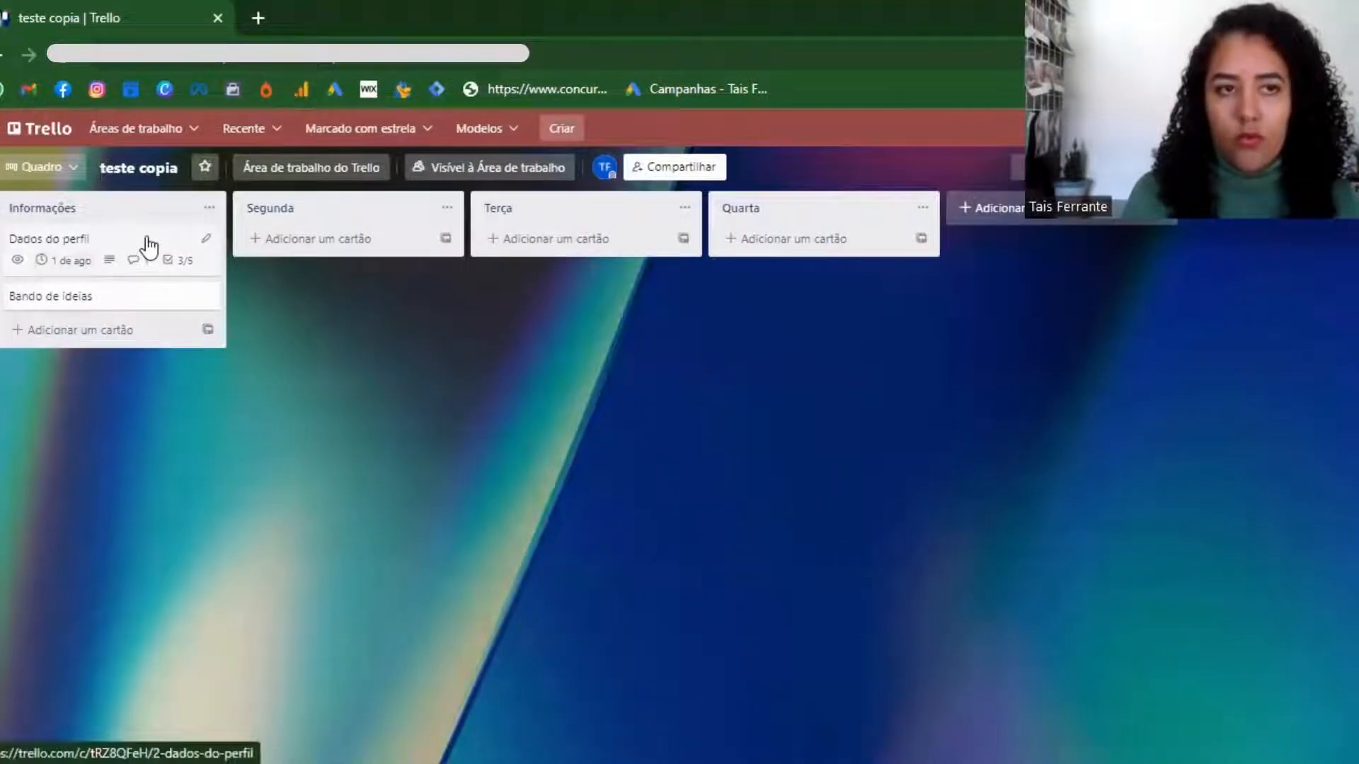
Reopen the Dados do perfil card, set its due date to 30 July 2022, save and close the card
{"action": "left_click", "coordinate": [147, 243]}
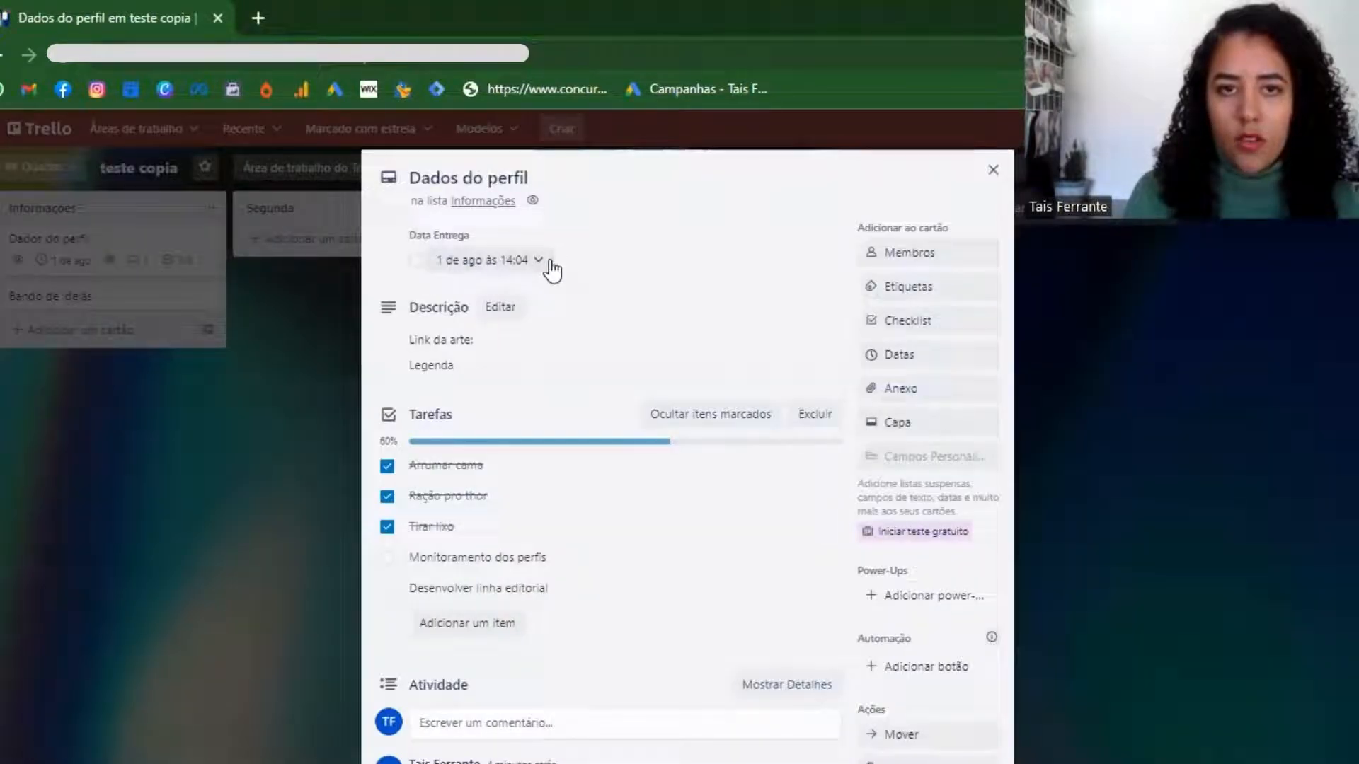
{"action": "left_click", "coordinate": [545, 267]}
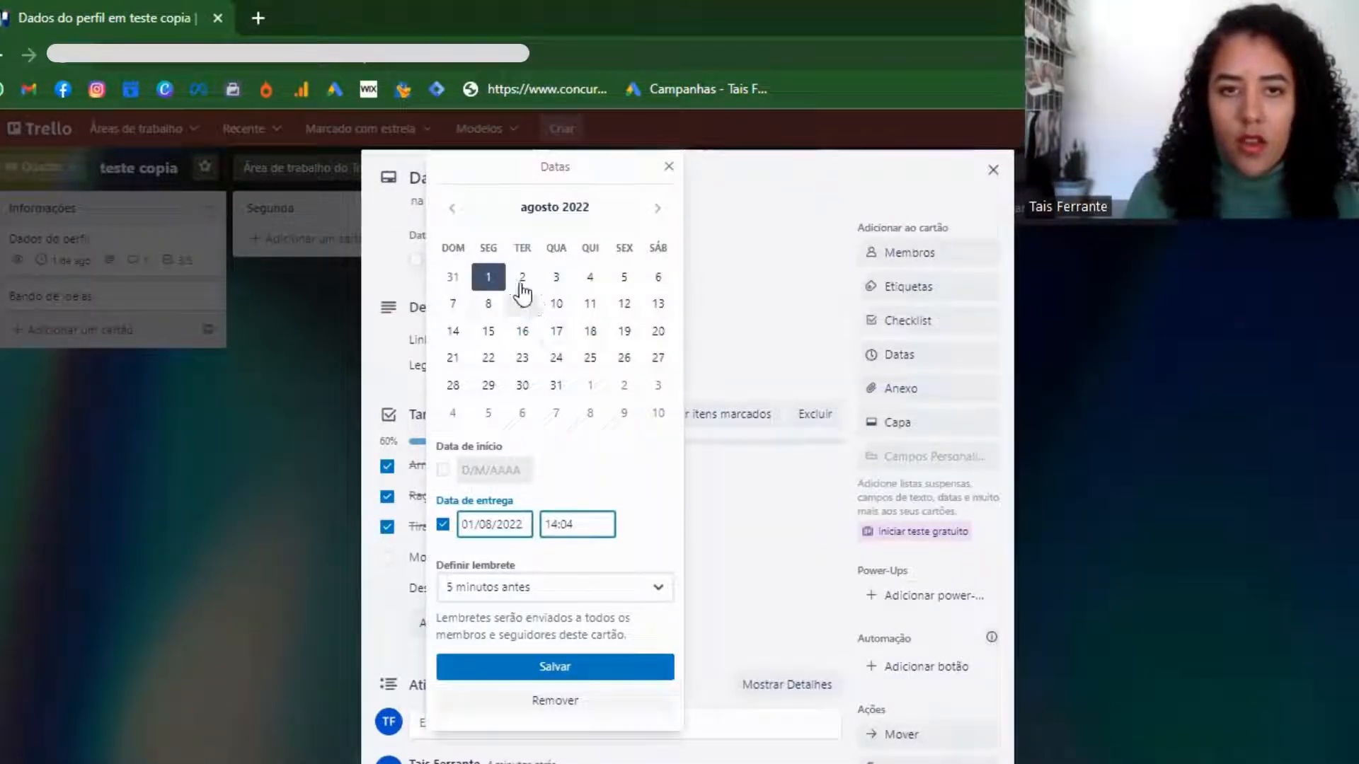
{"action": "left_click", "coordinate": [453, 209]}
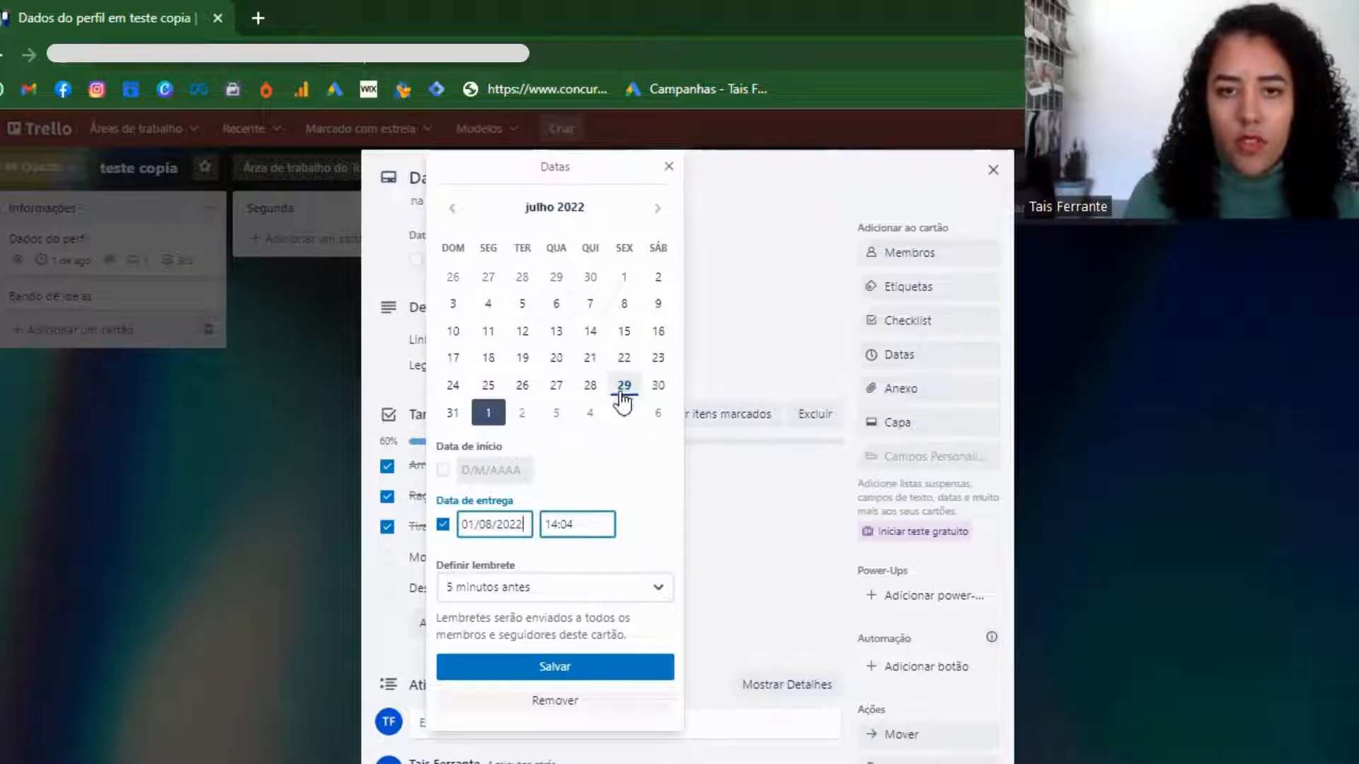
{"action": "left_click", "coordinate": [657, 387]}
{"action": "left_click", "coordinate": [558, 665]}
{"action": "left_click", "coordinate": [320, 514]}
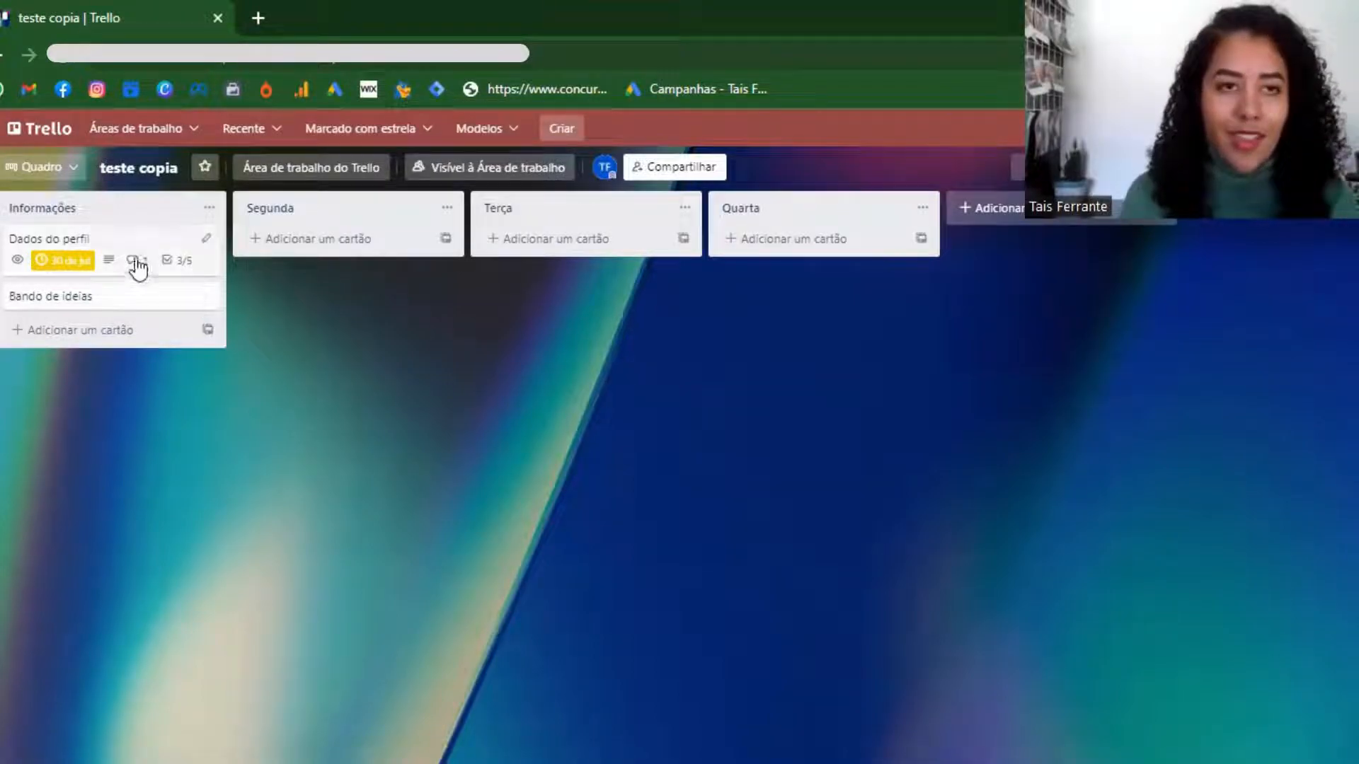
Open the Dados do perfil card and add a second checklist titled Tarefas, copying its items from the existing Tarefas checklist
{"action": "left_click", "coordinate": [163, 258]}
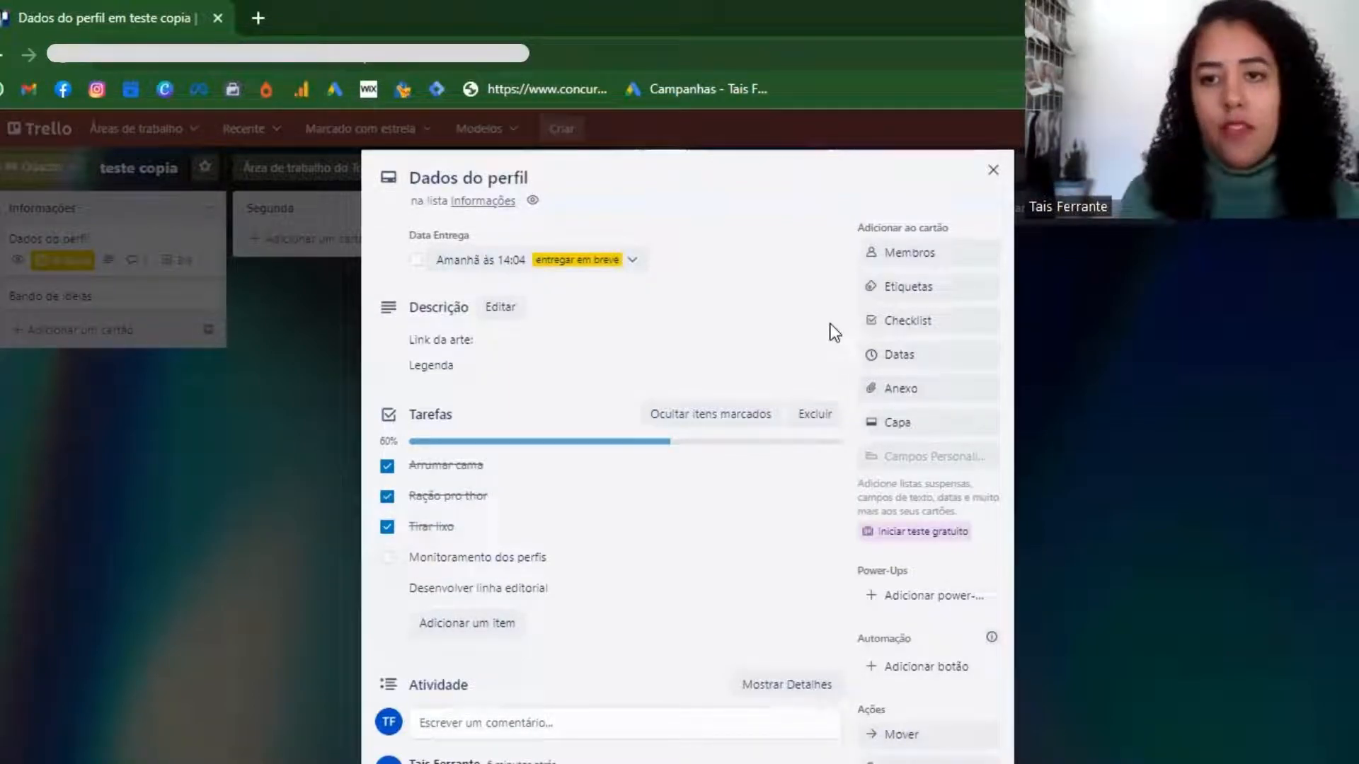
{"action": "scroll", "coordinate": [825, 333], "scroll_direction": "down", "scroll_amount": 4}
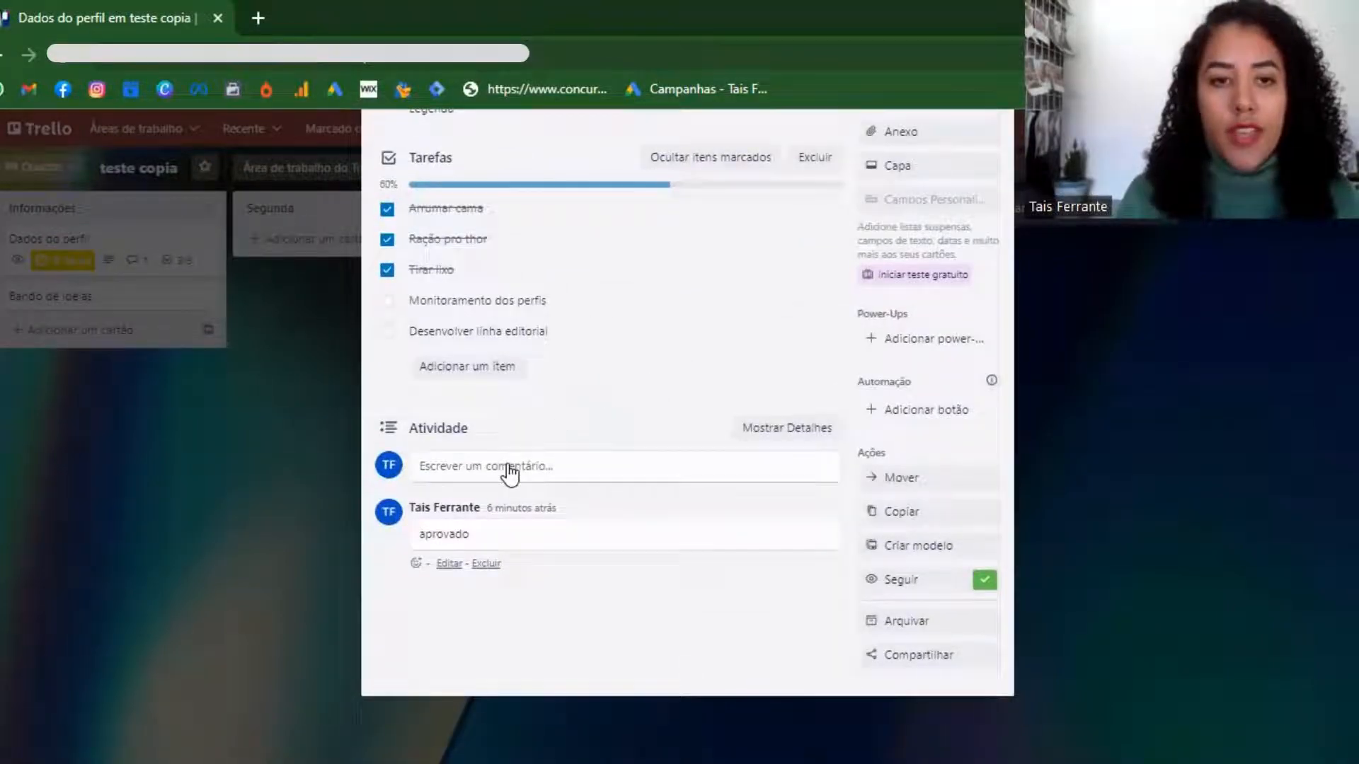
{"action": "scroll", "coordinate": [562, 479], "scroll_direction": "up", "scroll_amount": 2}
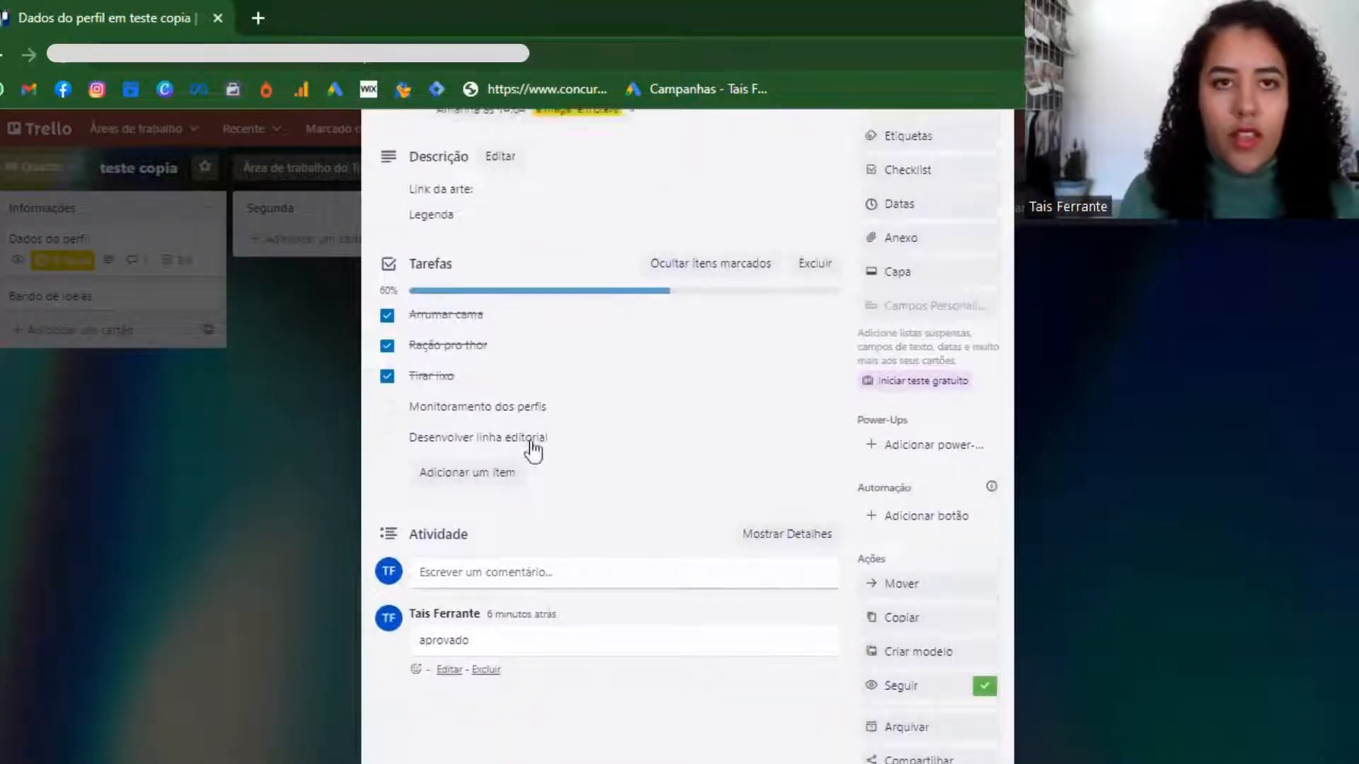
{"action": "scroll", "coordinate": [722, 353], "scroll_direction": "up", "scroll_amount": 2}
{"action": "left_click", "coordinate": [920, 324]}
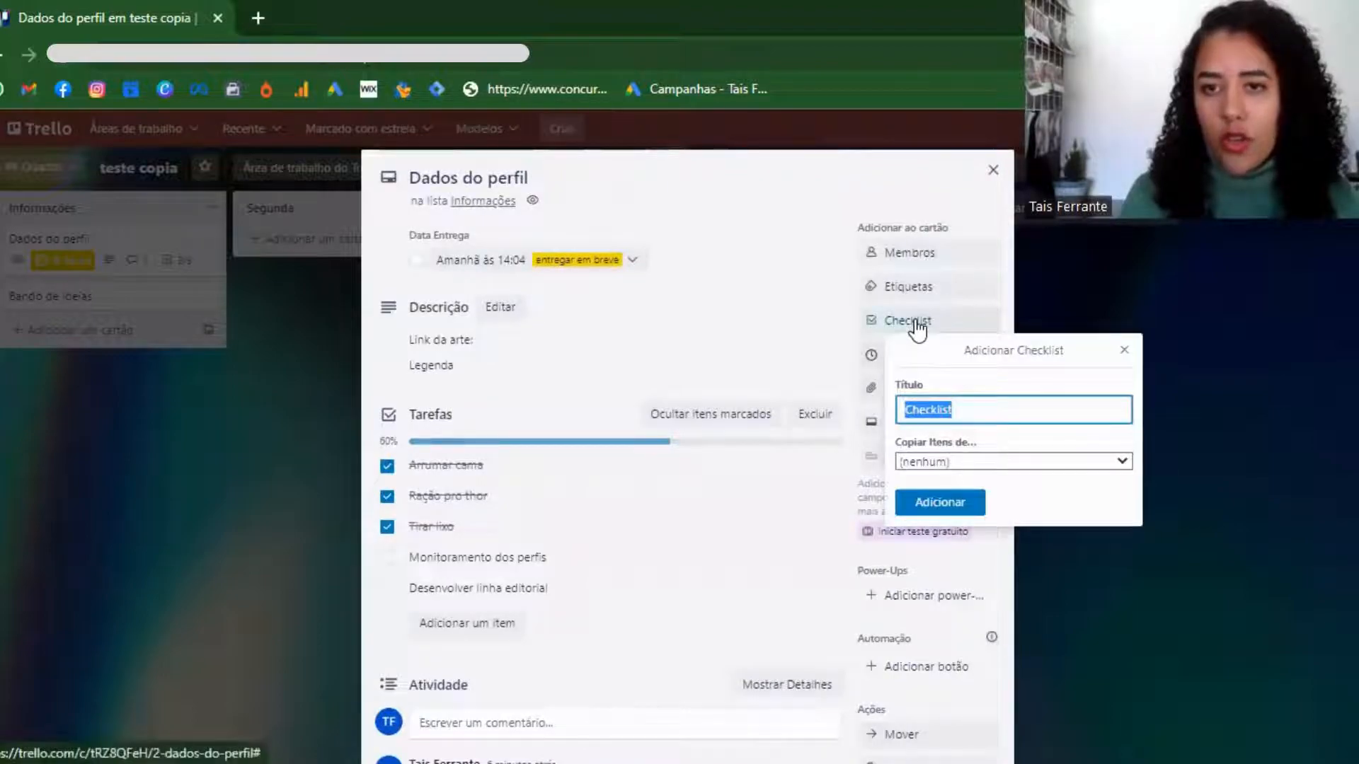
{"action": "left_click", "coordinate": [928, 463]}
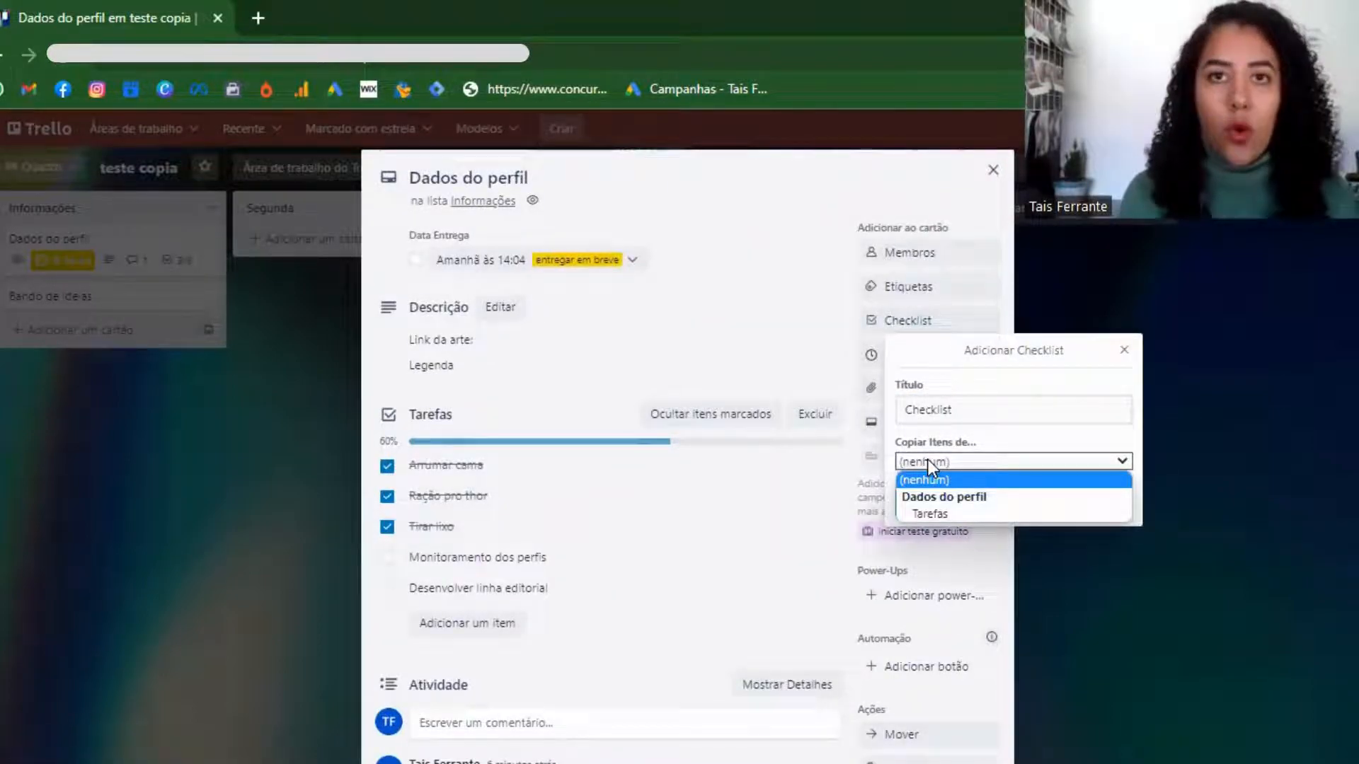
{"action": "left_click", "coordinate": [928, 513]}
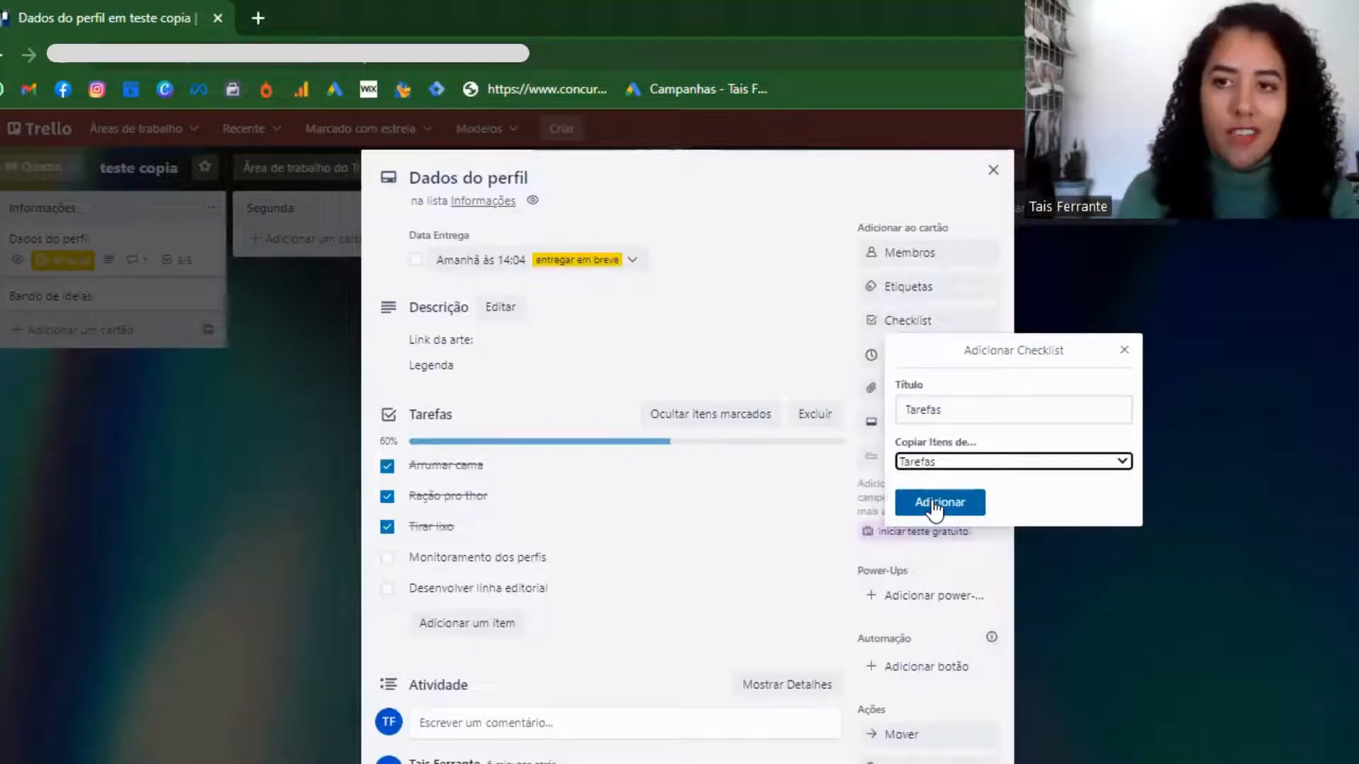
{"action": "left_click", "coordinate": [935, 502]}
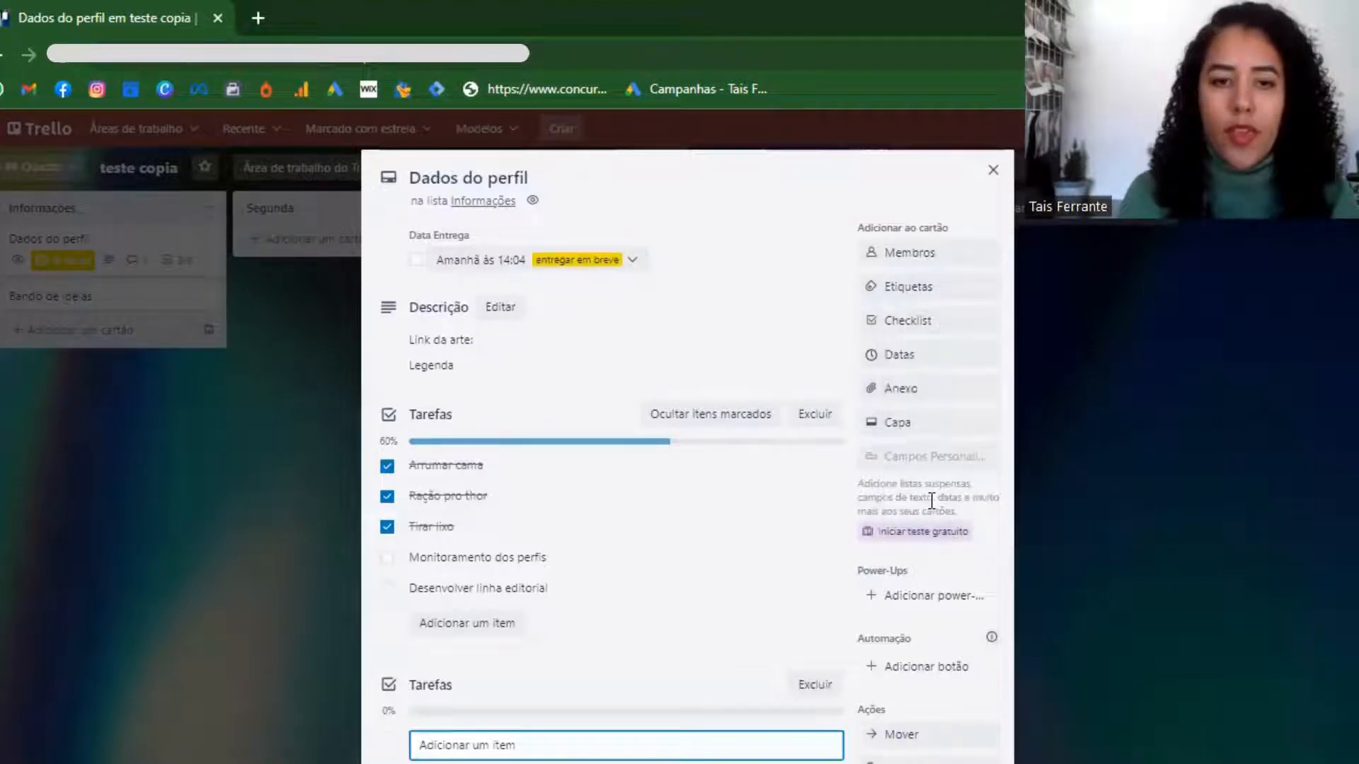
{"action": "scroll", "coordinate": [845, 516], "scroll_direction": "down", "scroll_amount": 5}
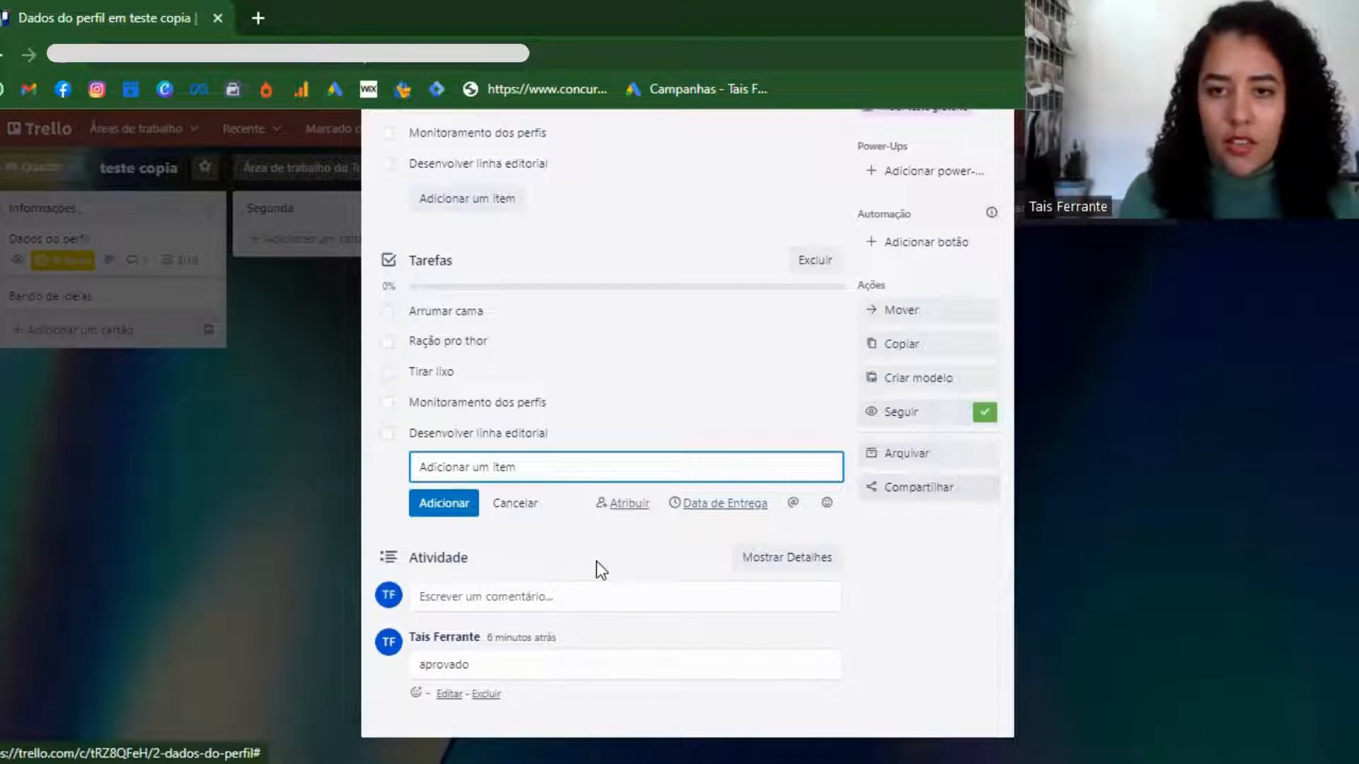
{"action": "scroll", "coordinate": [623, 561], "scroll_direction": "up", "scroll_amount": 6}
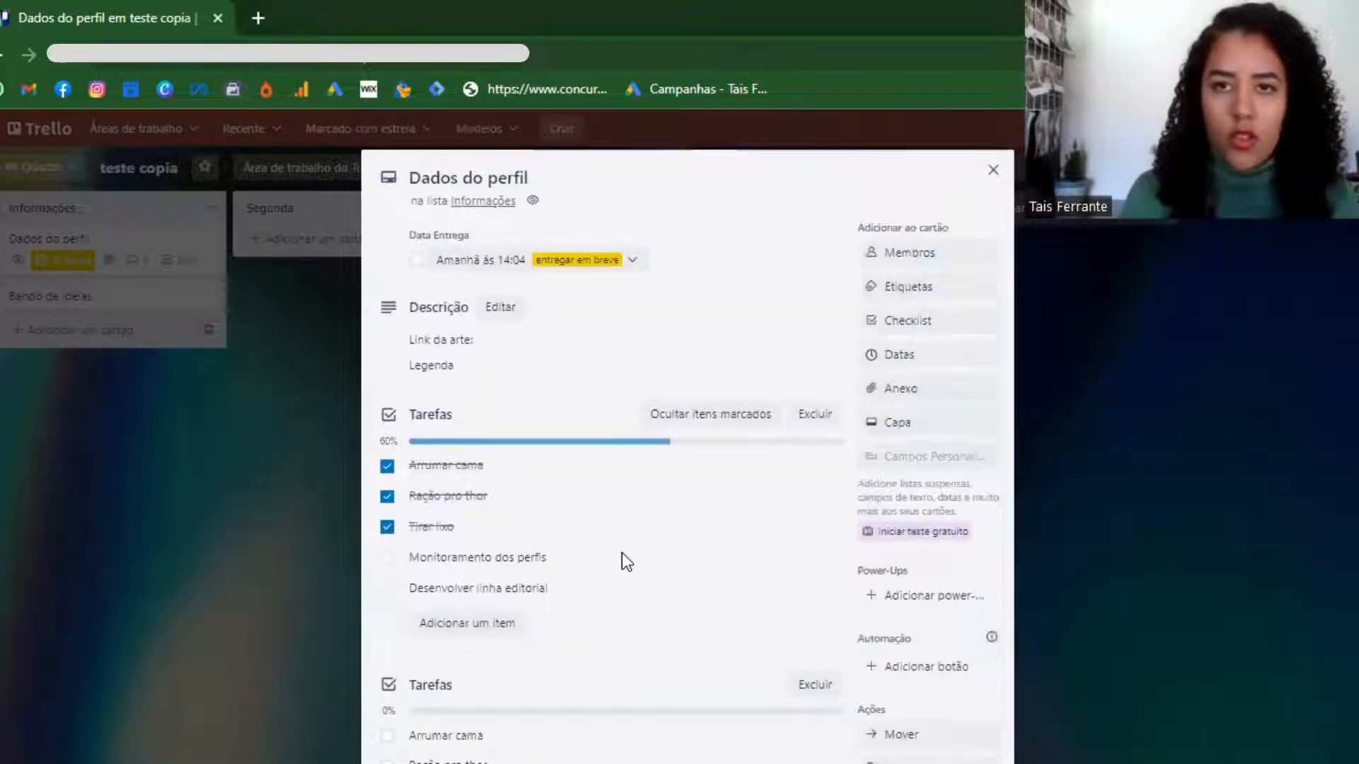
Apply the green label to the Dados do perfil card and name that label "Aprovado"
{"action": "left_click", "coordinate": [910, 290]}
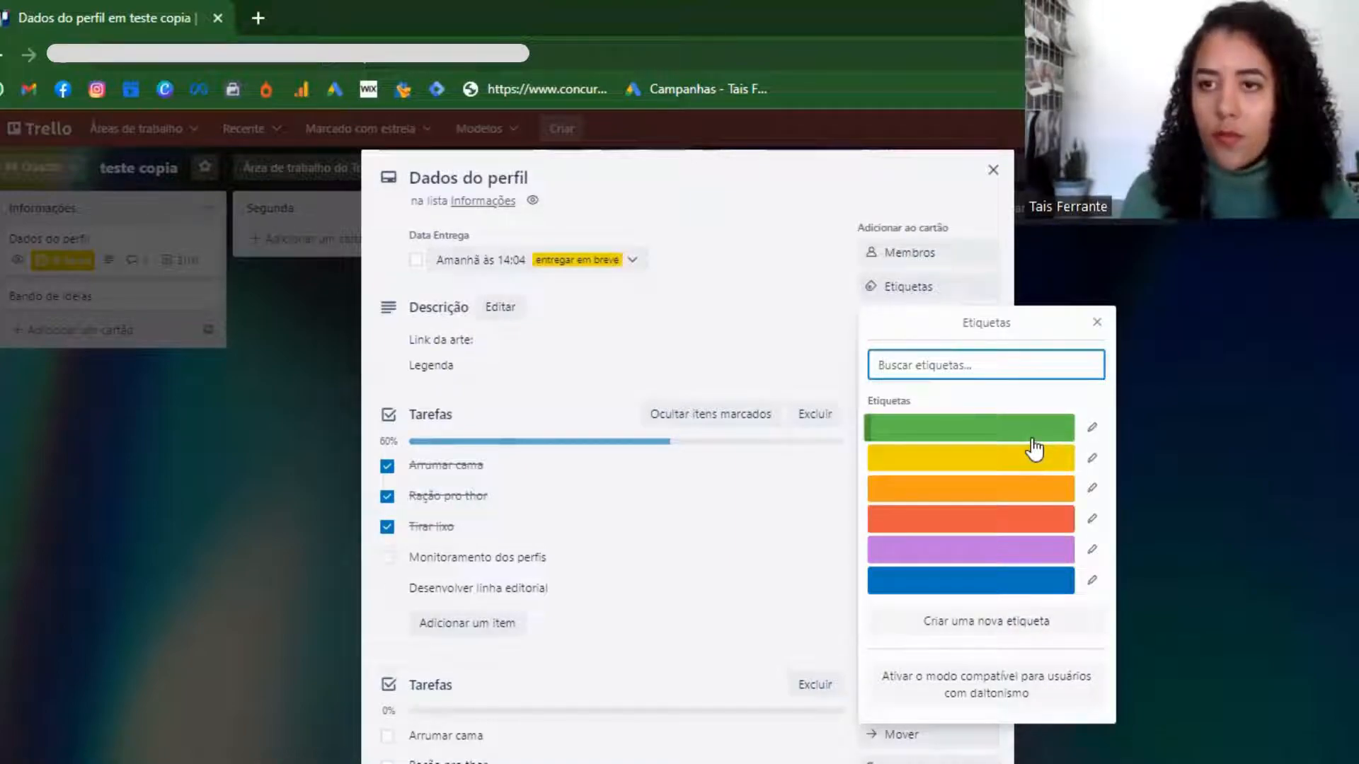
{"action": "left_click", "coordinate": [990, 441]}
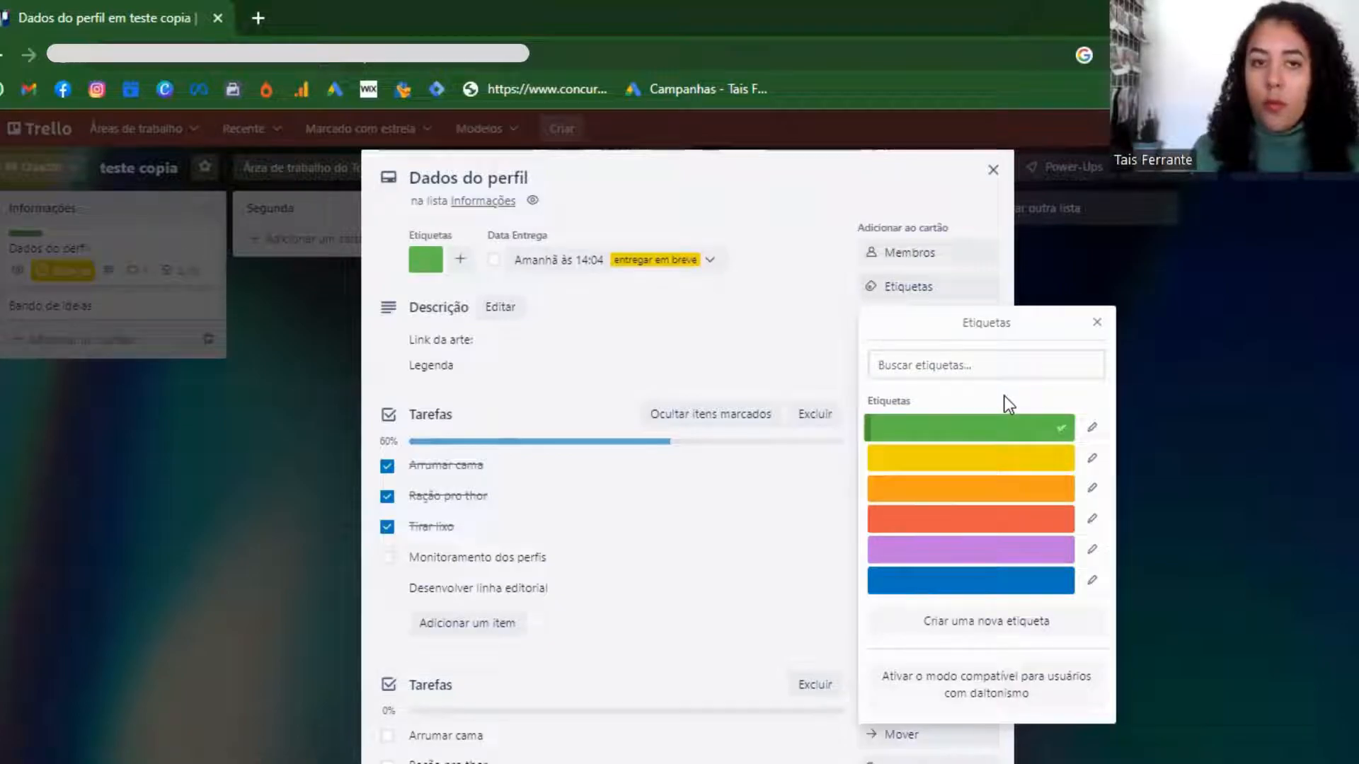
{"action": "scroll", "coordinate": [480, 607], "scroll_direction": "down", "scroll_amount": 6}
{"action": "scroll", "coordinate": [516, 613], "scroll_direction": "up", "scroll_amount": 6}
{"action": "left_click", "coordinate": [1092, 428]}
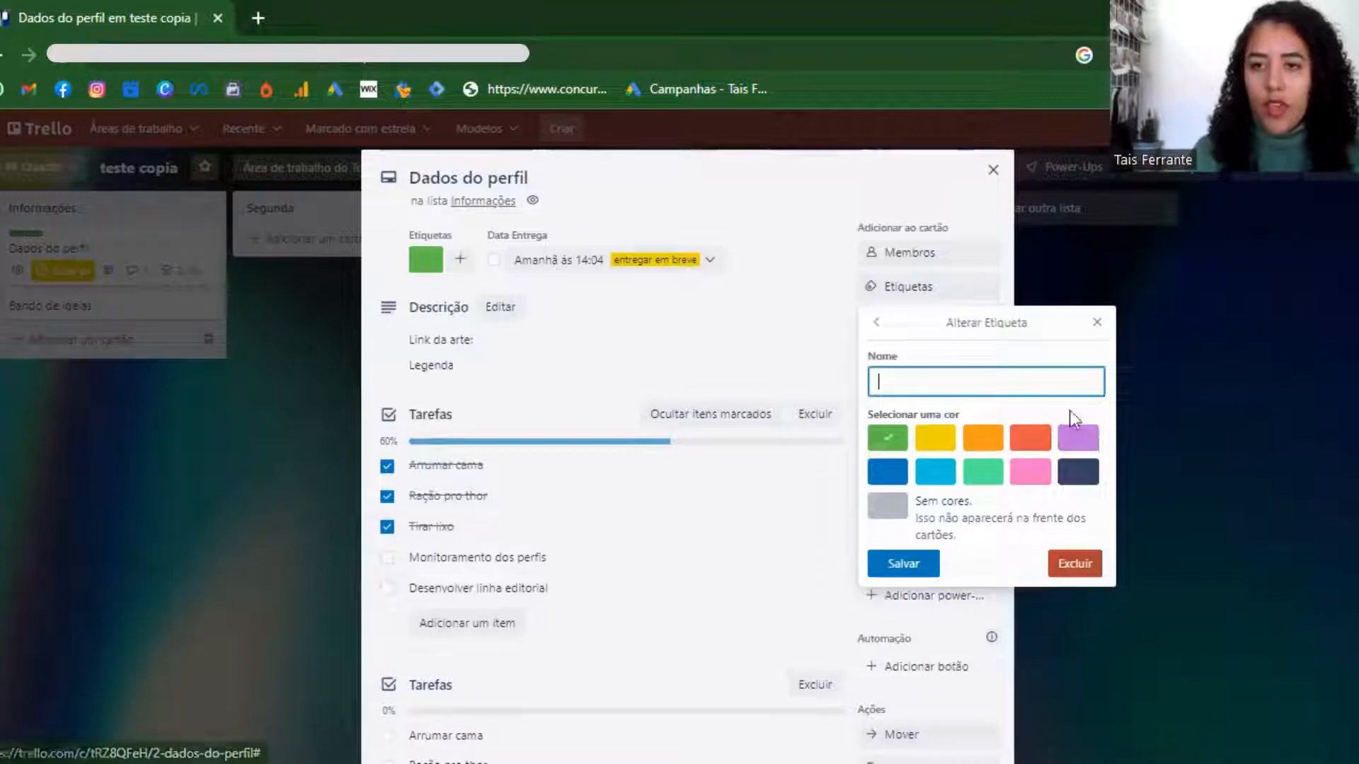
{"action": "type", "text": "Aprovado"}
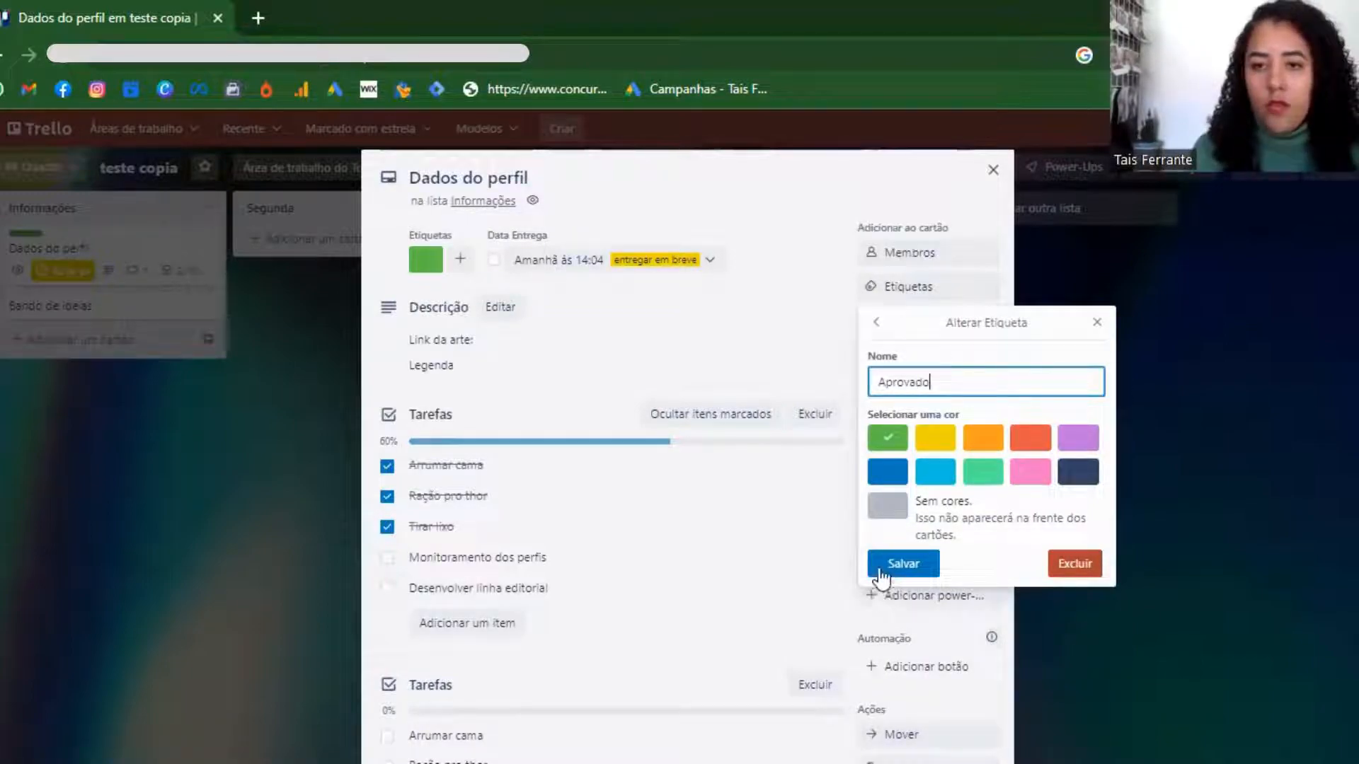
{"action": "left_click", "coordinate": [880, 572]}
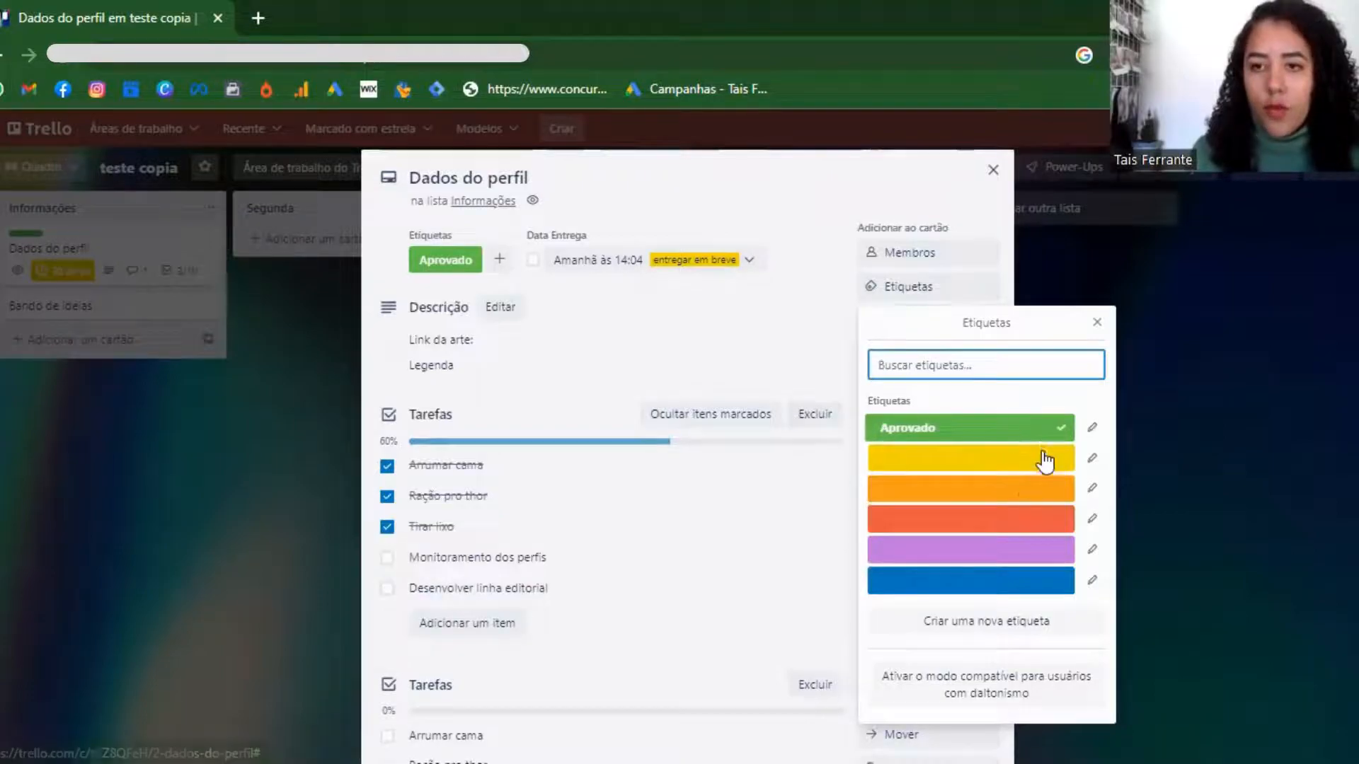
Apply the blue label to the card as well and name it "Post programado"
{"action": "left_click", "coordinate": [923, 598]}
{"action": "left_click", "coordinate": [1092, 581]}
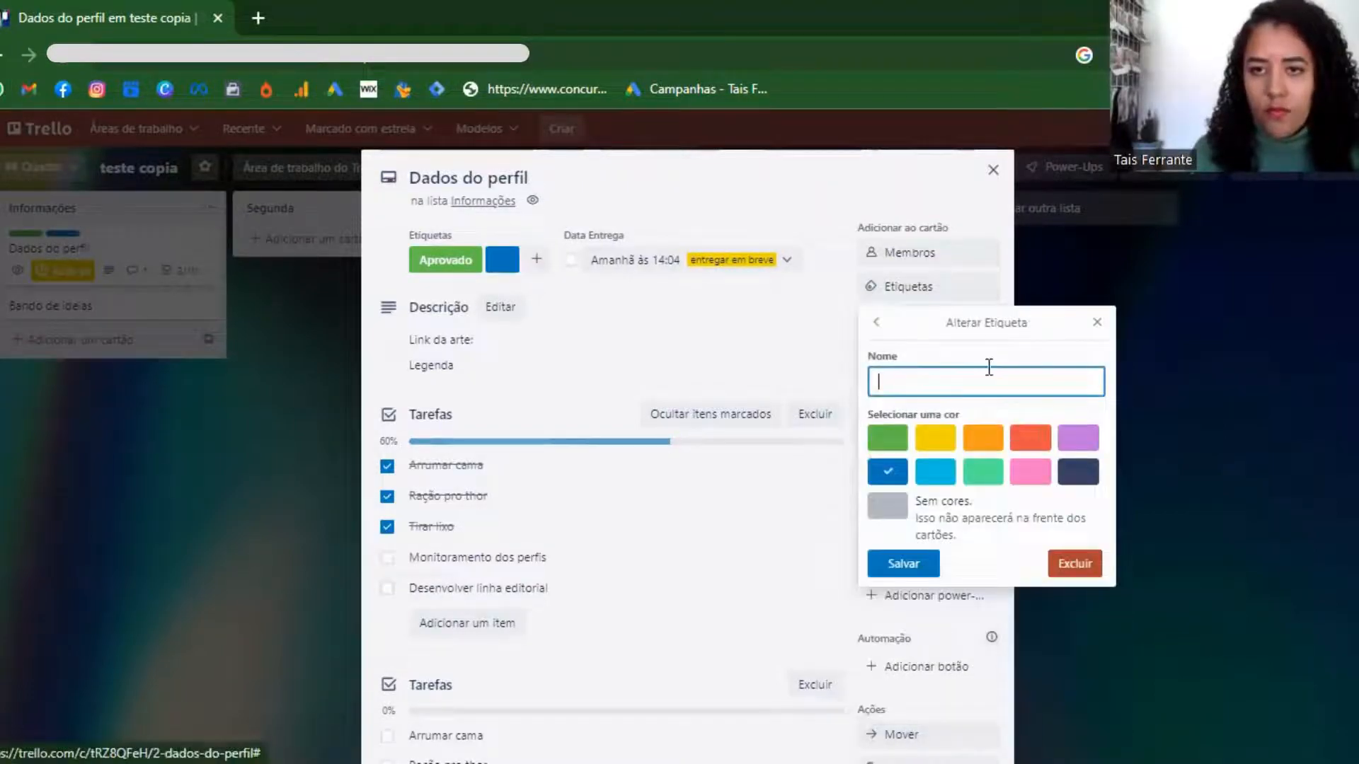
{"action": "type", "text": "Post pro"}
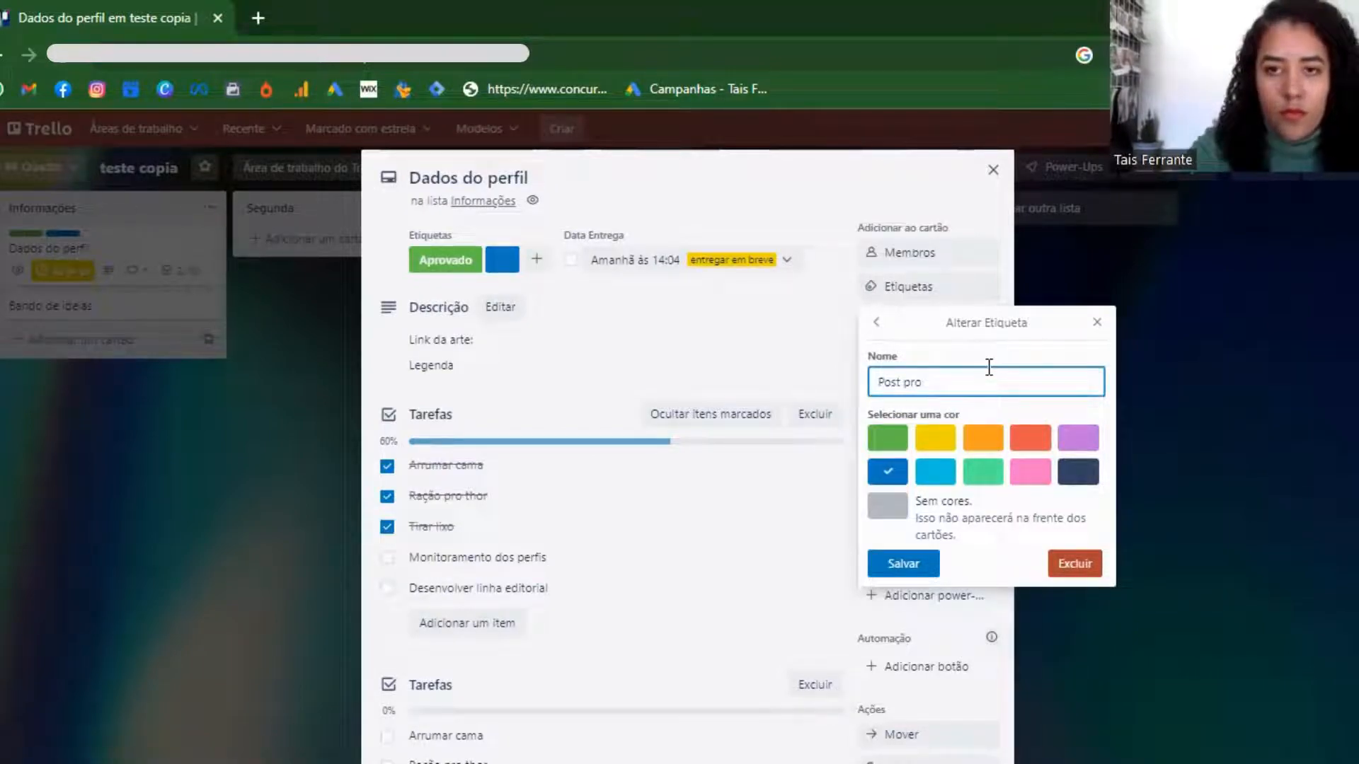
{"action": "type", "text": "gramado"}
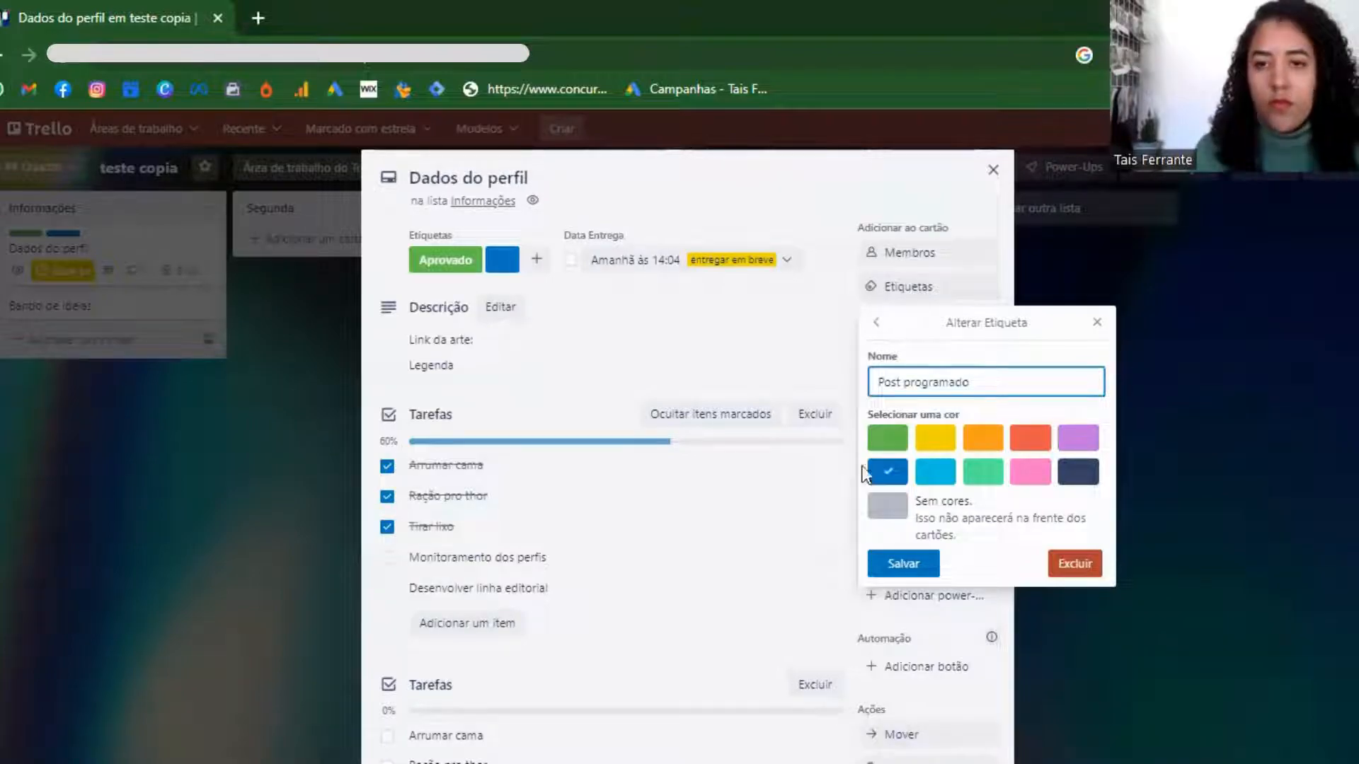
{"action": "left_click", "coordinate": [908, 567]}
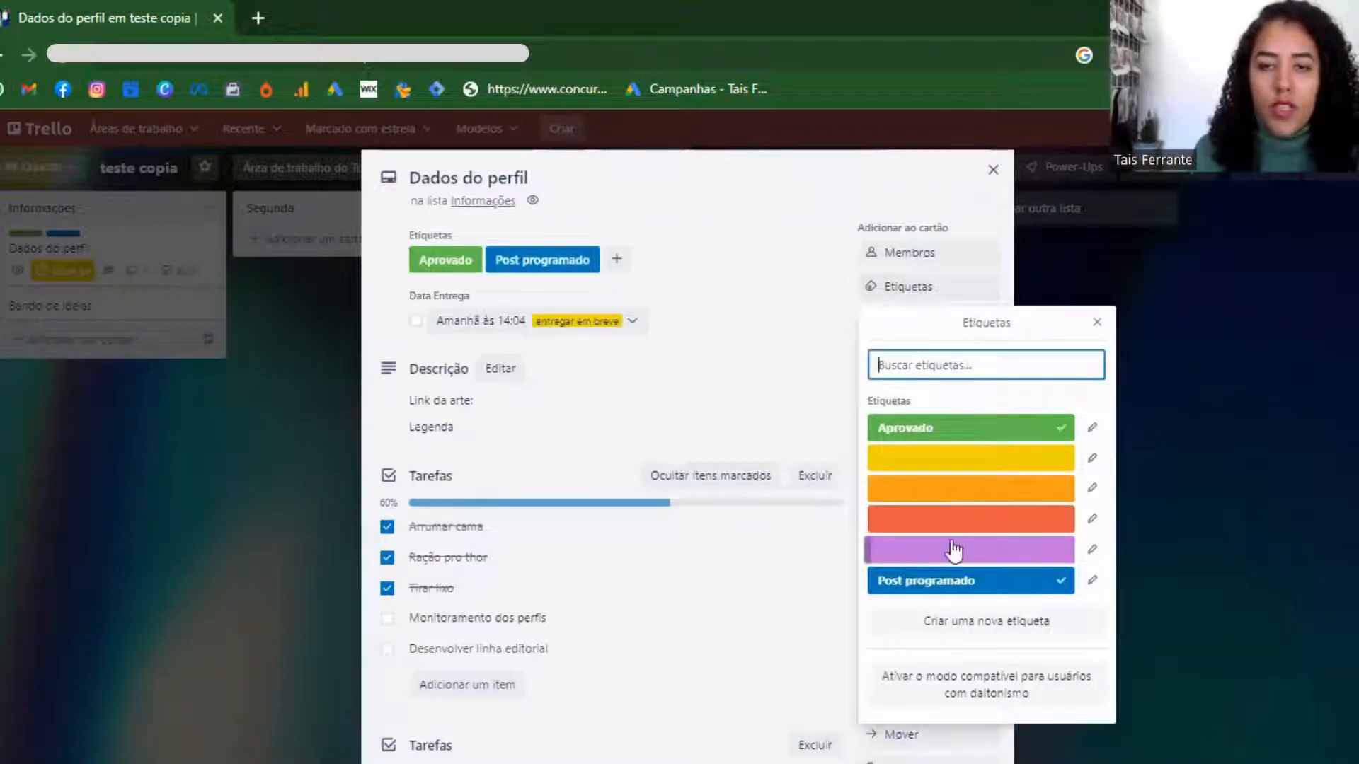
Close the card and expand its colored labels on the board so their names are displayed
{"action": "left_click", "coordinate": [1181, 429]}
{"action": "left_click", "coordinate": [1181, 429]}
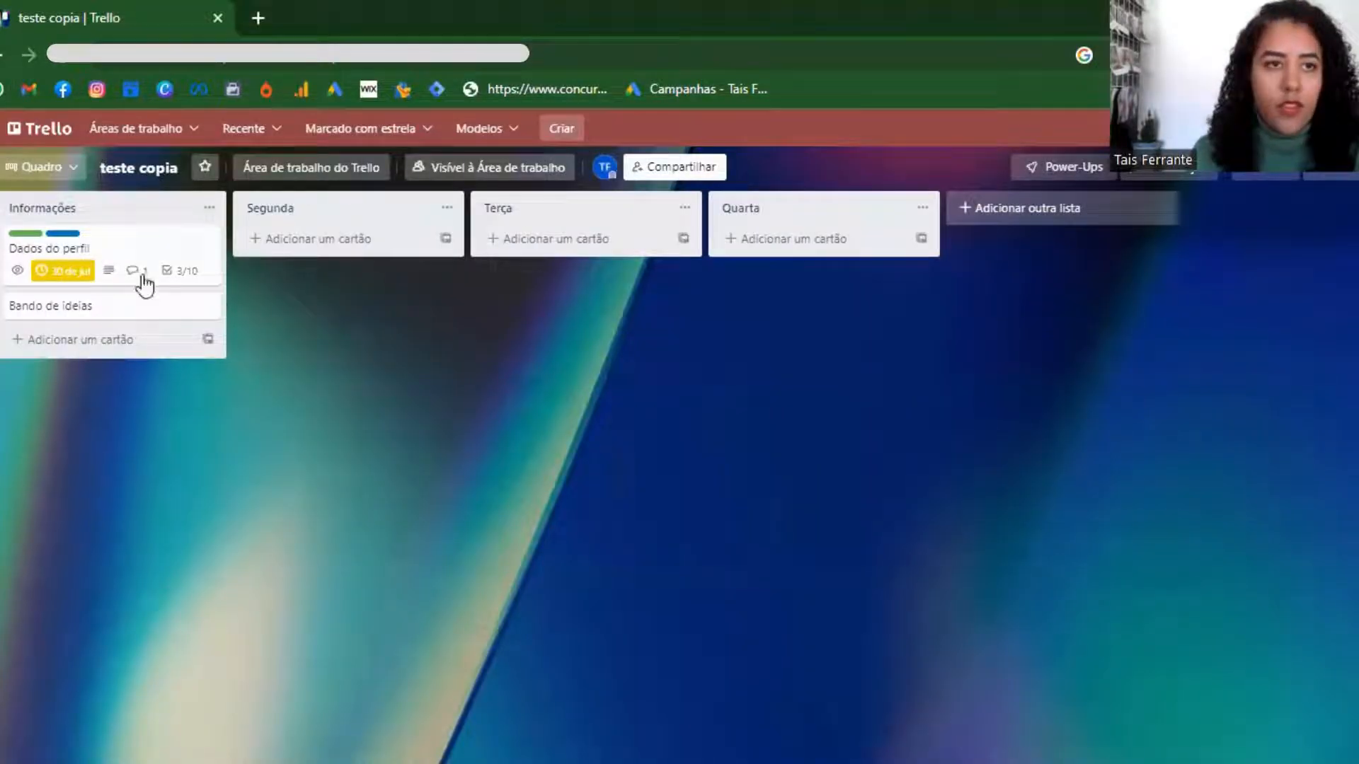
{"action": "left_click", "coordinate": [20, 236]}
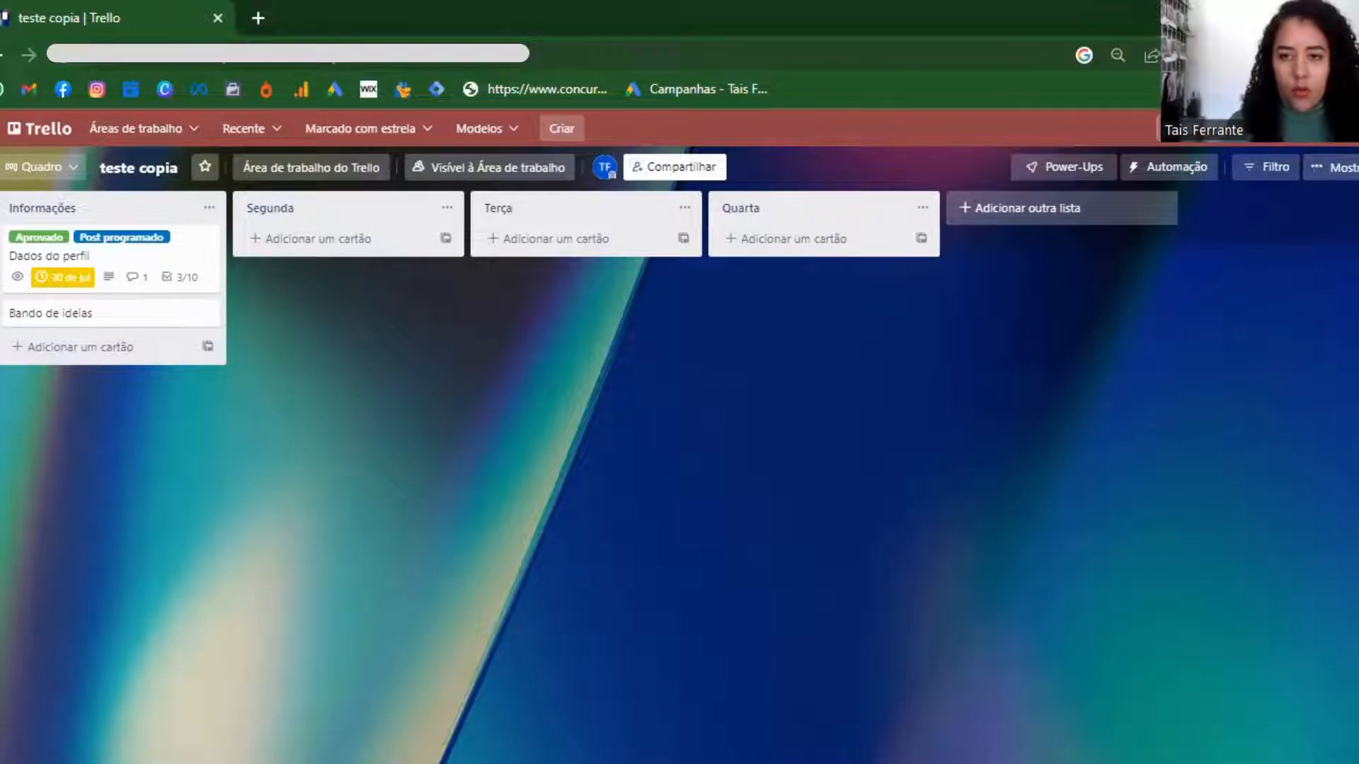
Switch to the browser window with the social media planning board and look through its Infos list and the weekday lists from Segunda to Sabado
{"action": "key", "text": "alt+Tab"}
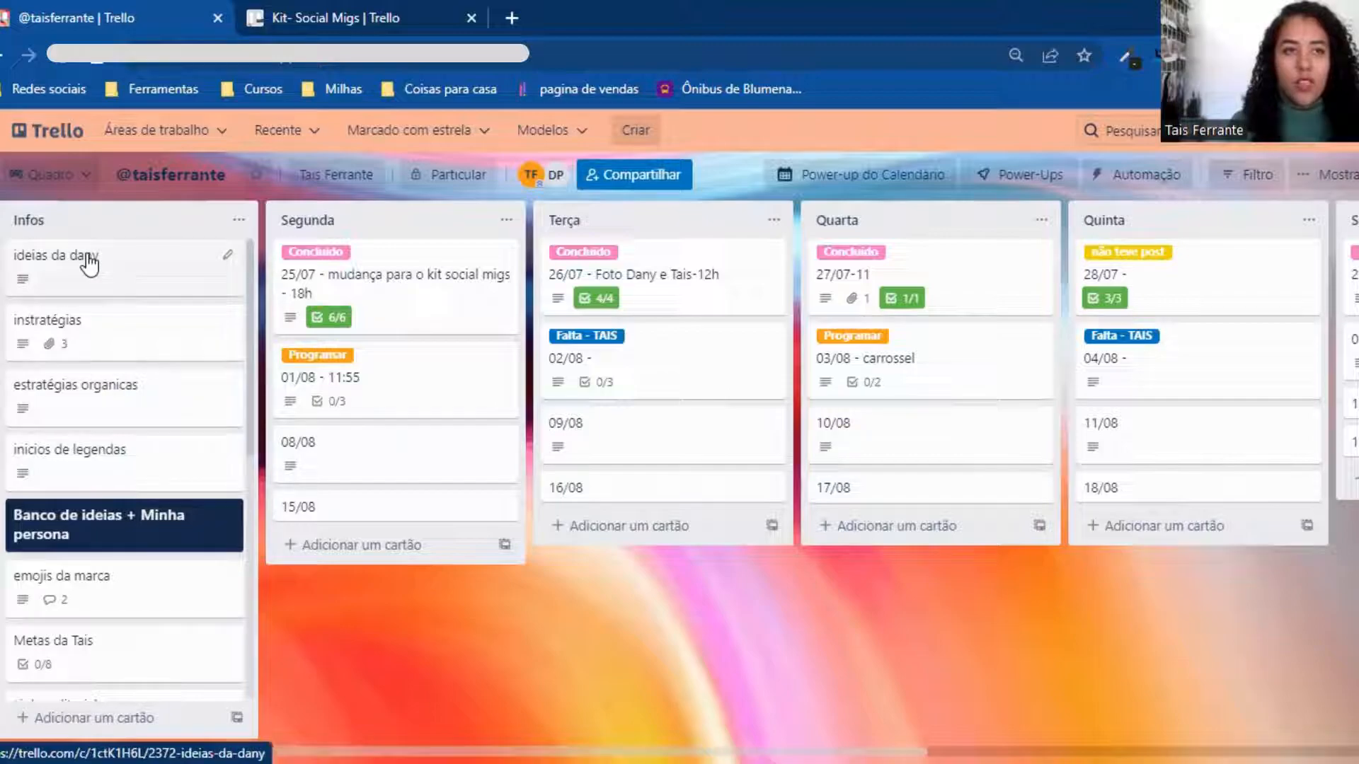
{"action": "scroll", "coordinate": [89, 263], "scroll_direction": "down", "scroll_amount": 2}
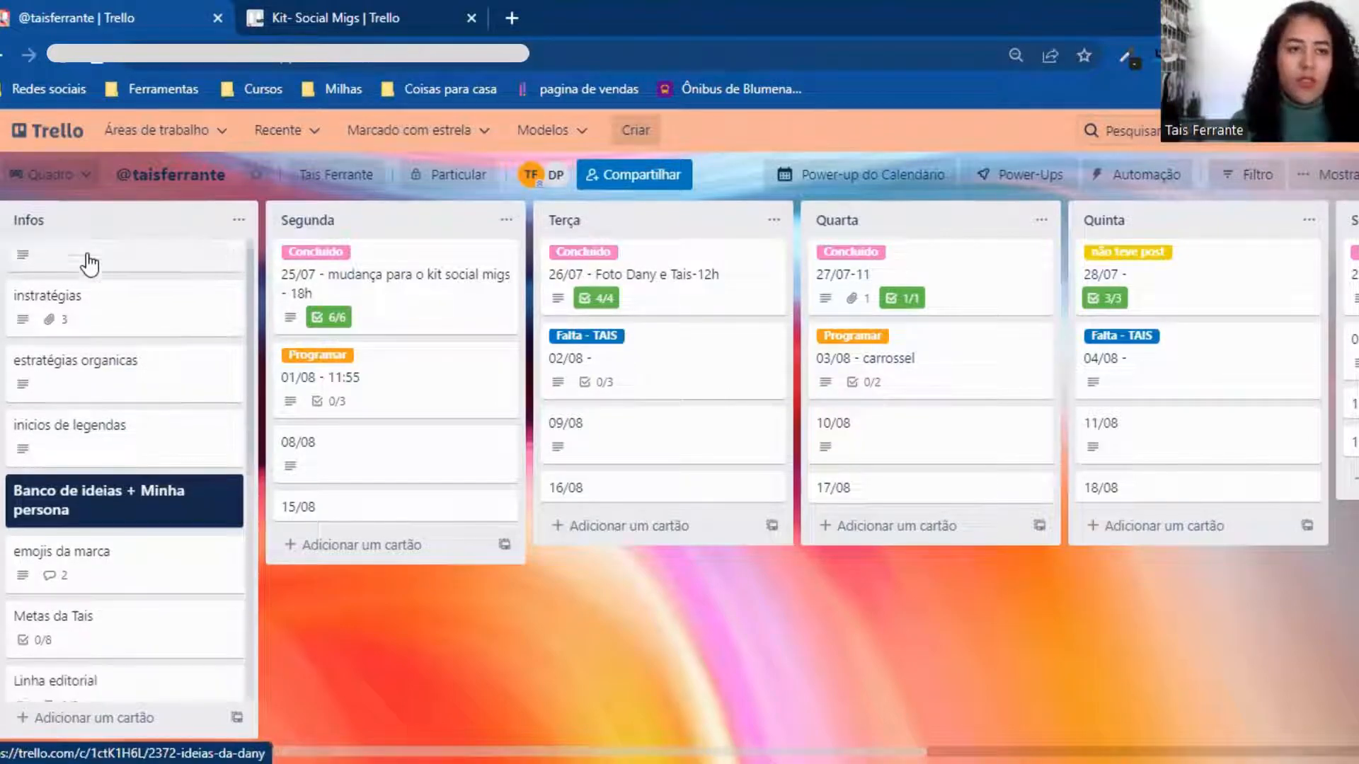
{"action": "scroll", "coordinate": [88, 265], "scroll_direction": "down", "scroll_amount": 5}
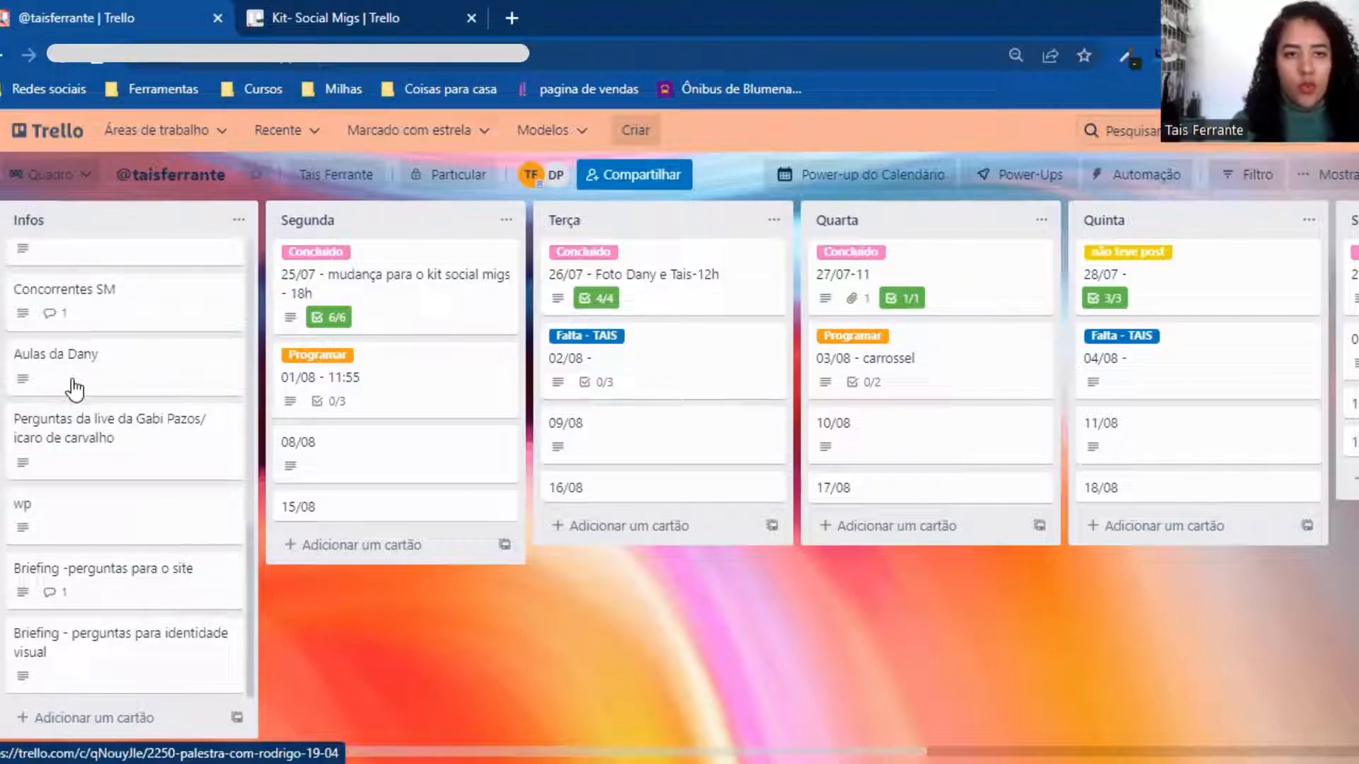
{"action": "scroll", "coordinate": [74, 390], "scroll_direction": "up", "scroll_amount": 7}
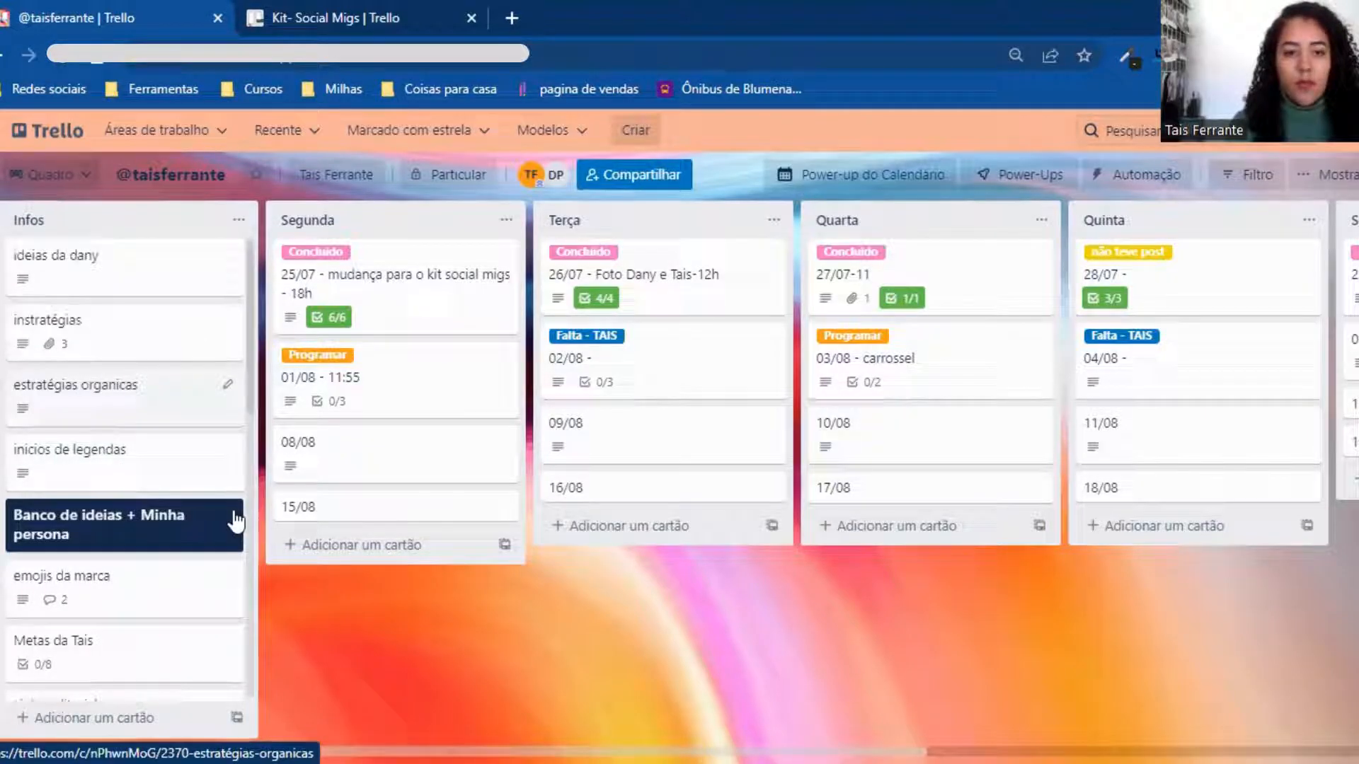
{"action": "scroll", "coordinate": [236, 521], "scroll_direction": "right", "scroll_amount": 4}
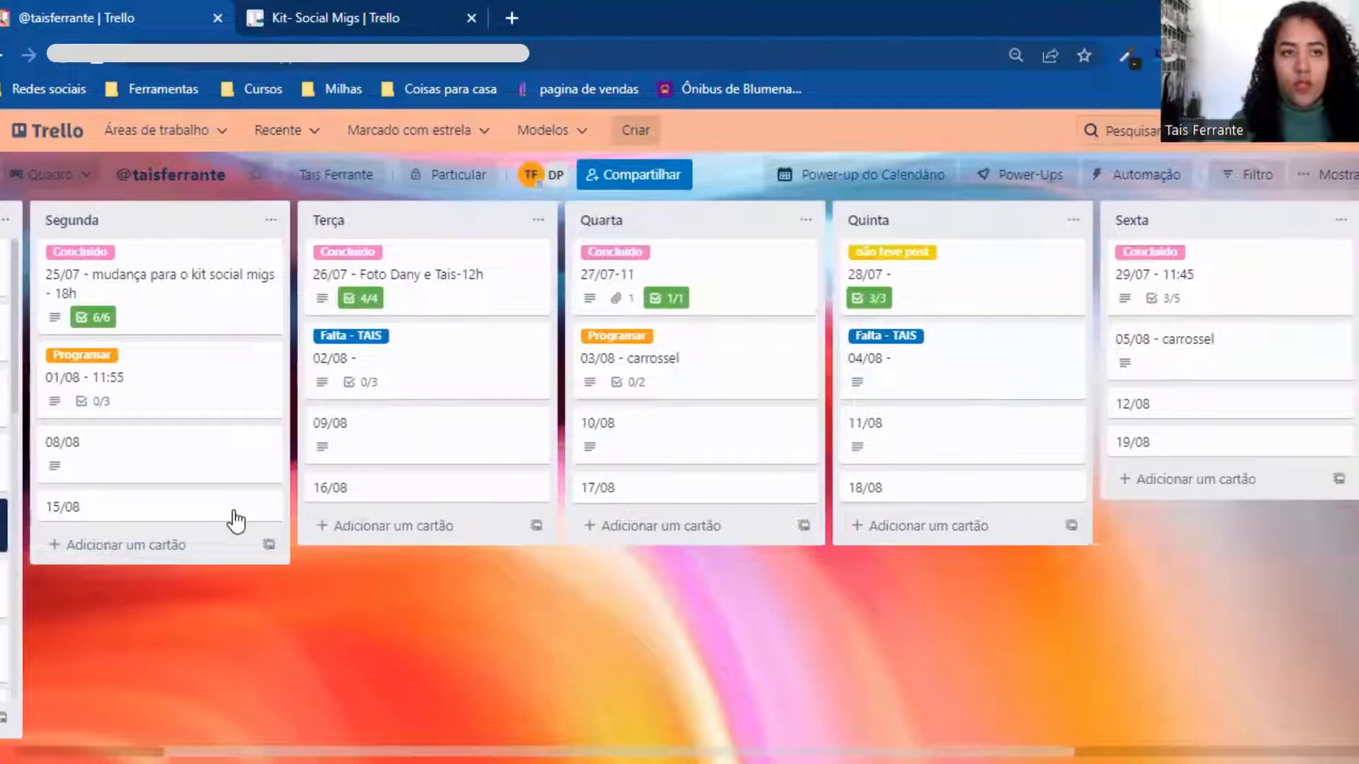
{"action": "scroll", "coordinate": [236, 521], "scroll_direction": "right", "scroll_amount": 3}
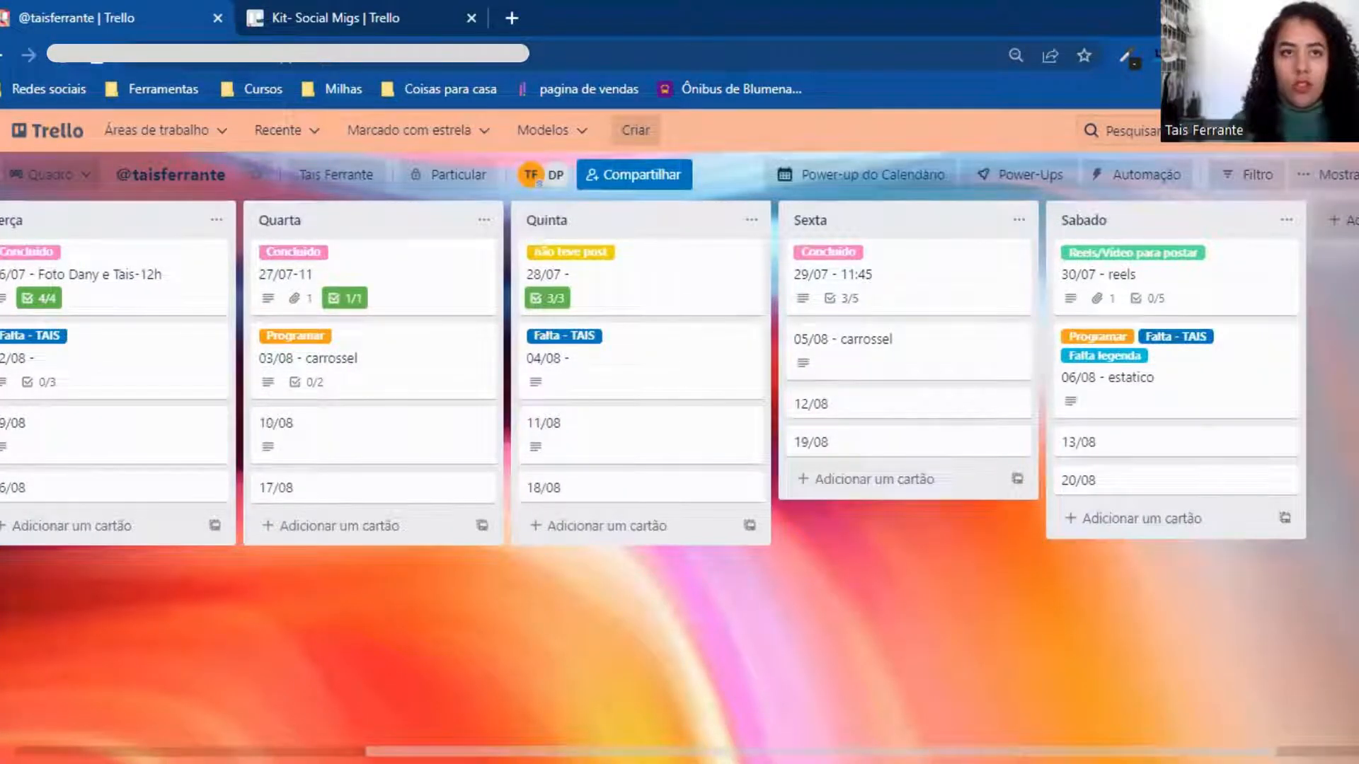
{"action": "scroll", "coordinate": [236, 522], "scroll_direction": "left", "scroll_amount": 5}
{"action": "scroll", "coordinate": [236, 521], "scroll_direction": "right", "scroll_amount": 1}
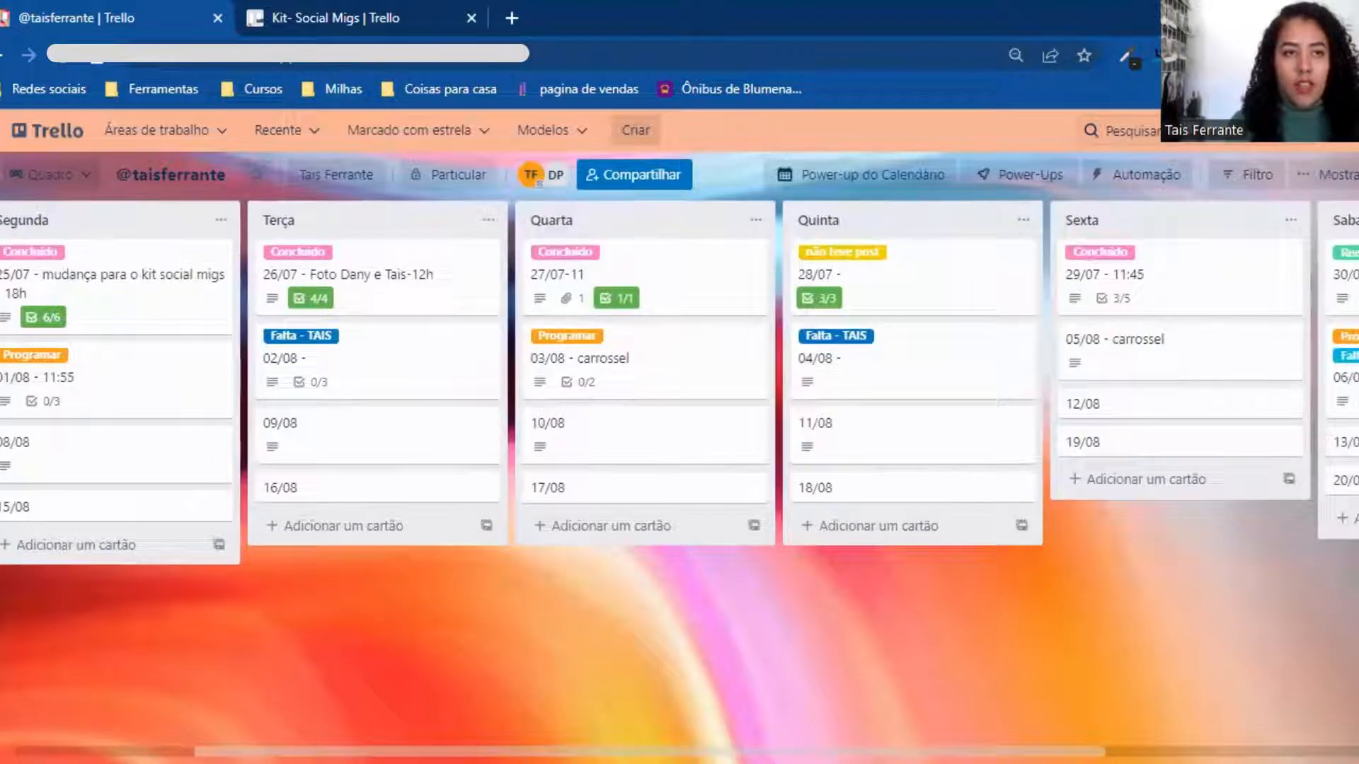
{"action": "scroll", "coordinate": [236, 522], "scroll_direction": "right", "scroll_amount": 1}
{"action": "scroll", "coordinate": [236, 522], "scroll_direction": "left", "scroll_amount": 2}
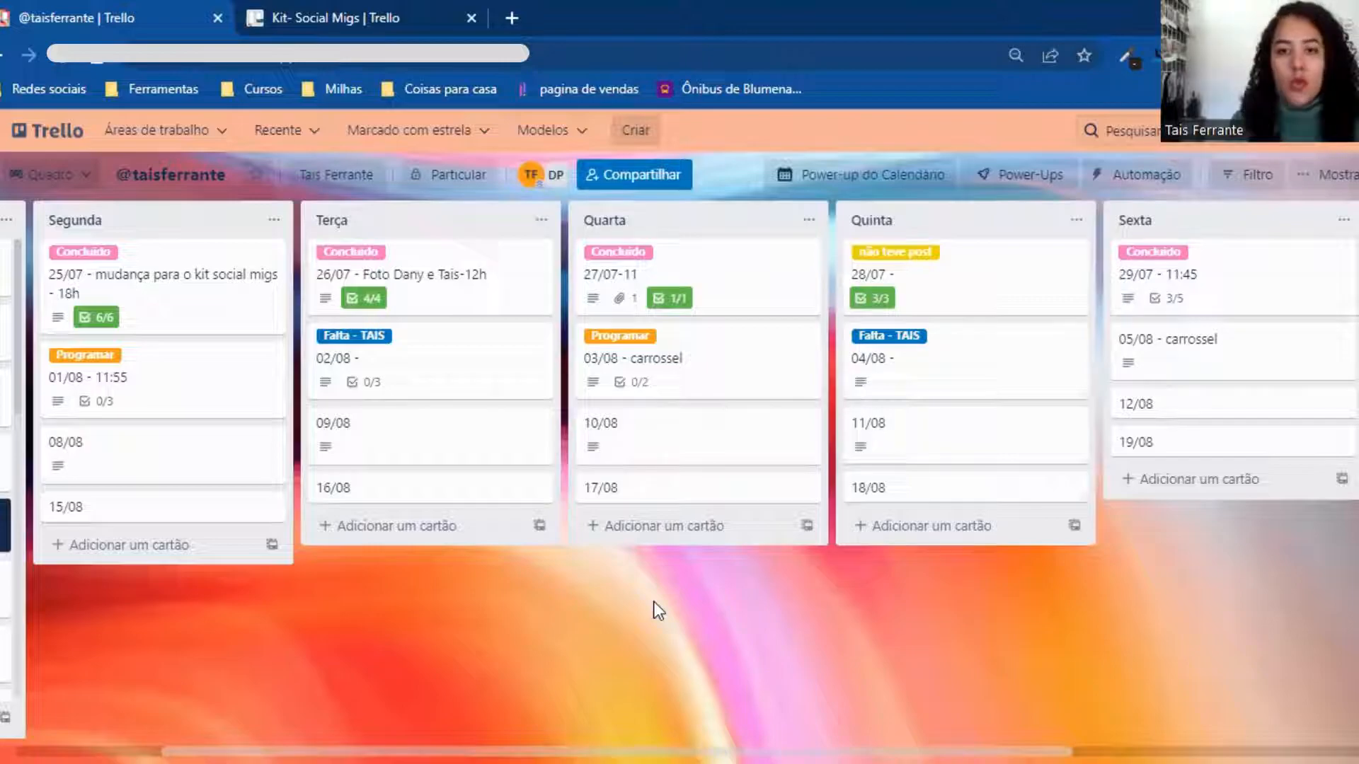
Open the 10/08 card in the Quarta list and add a checklist titled "Tarefas" without copying items
{"action": "left_click", "coordinate": [678, 447]}
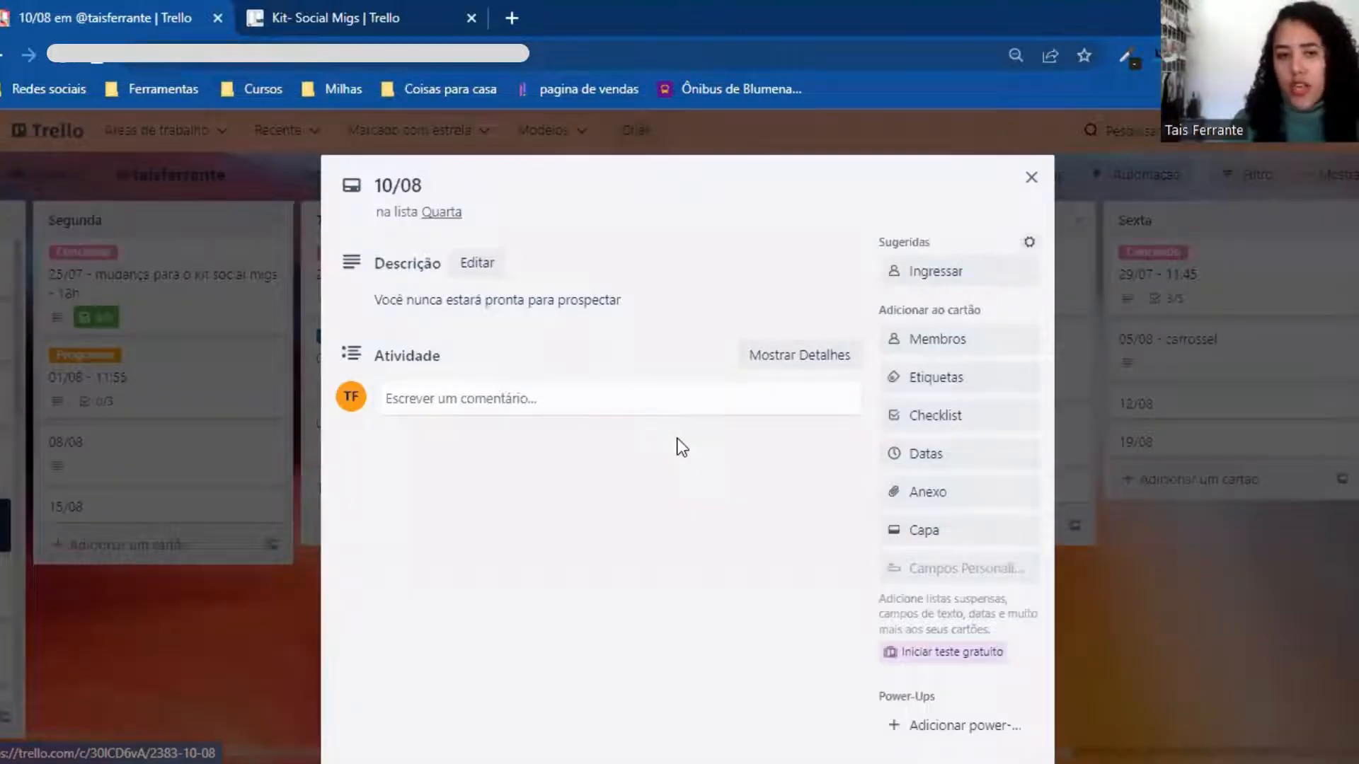
{"action": "left_click", "coordinate": [917, 423]}
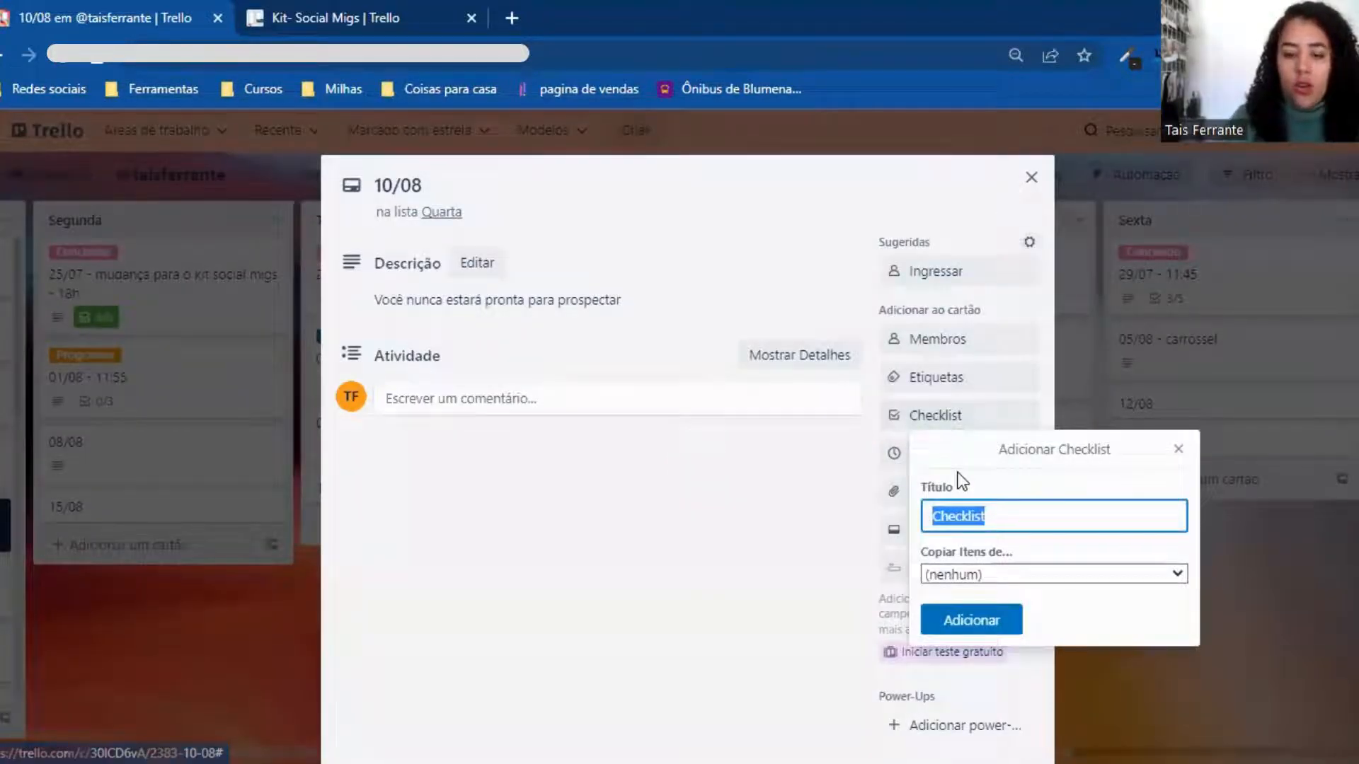
{"action": "type", "text": "Tarefas"}
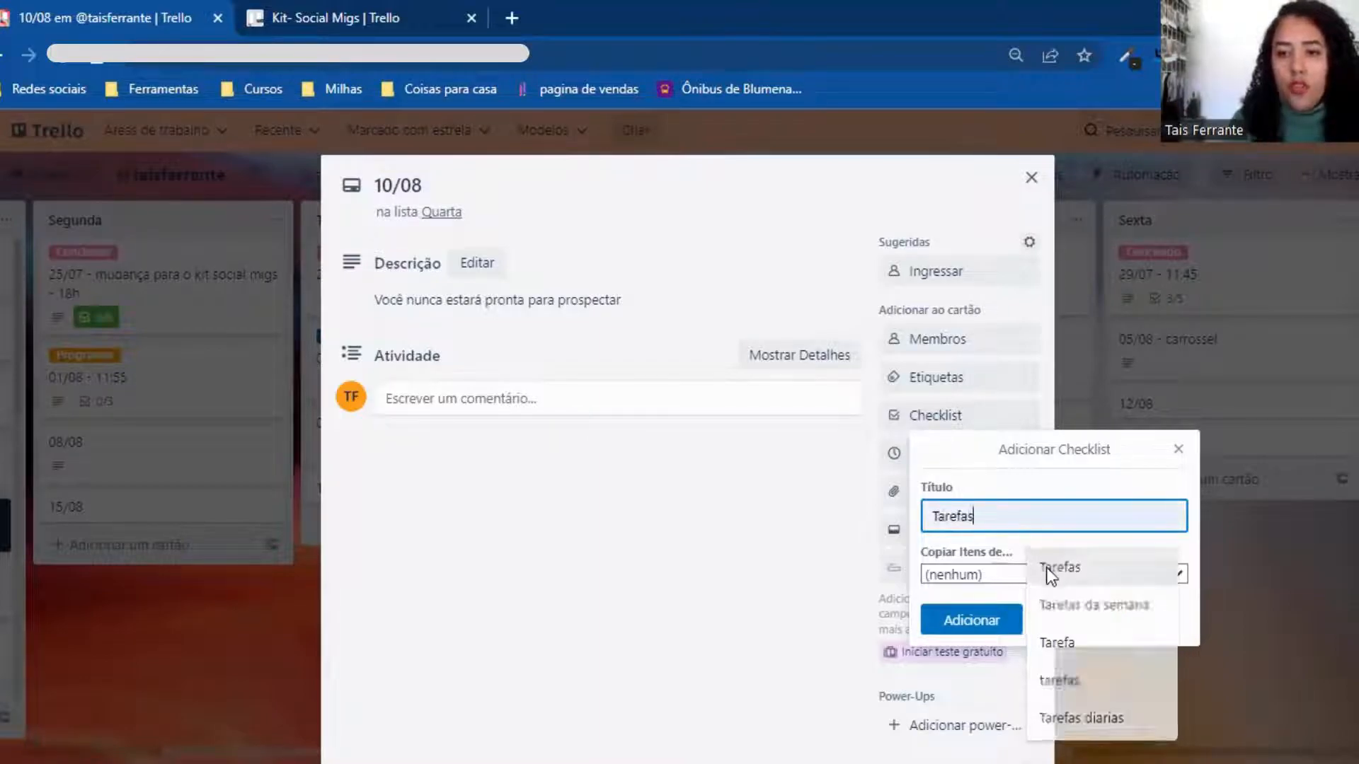
{"action": "left_click", "coordinate": [1049, 570]}
{"action": "left_click", "coordinate": [975, 624]}
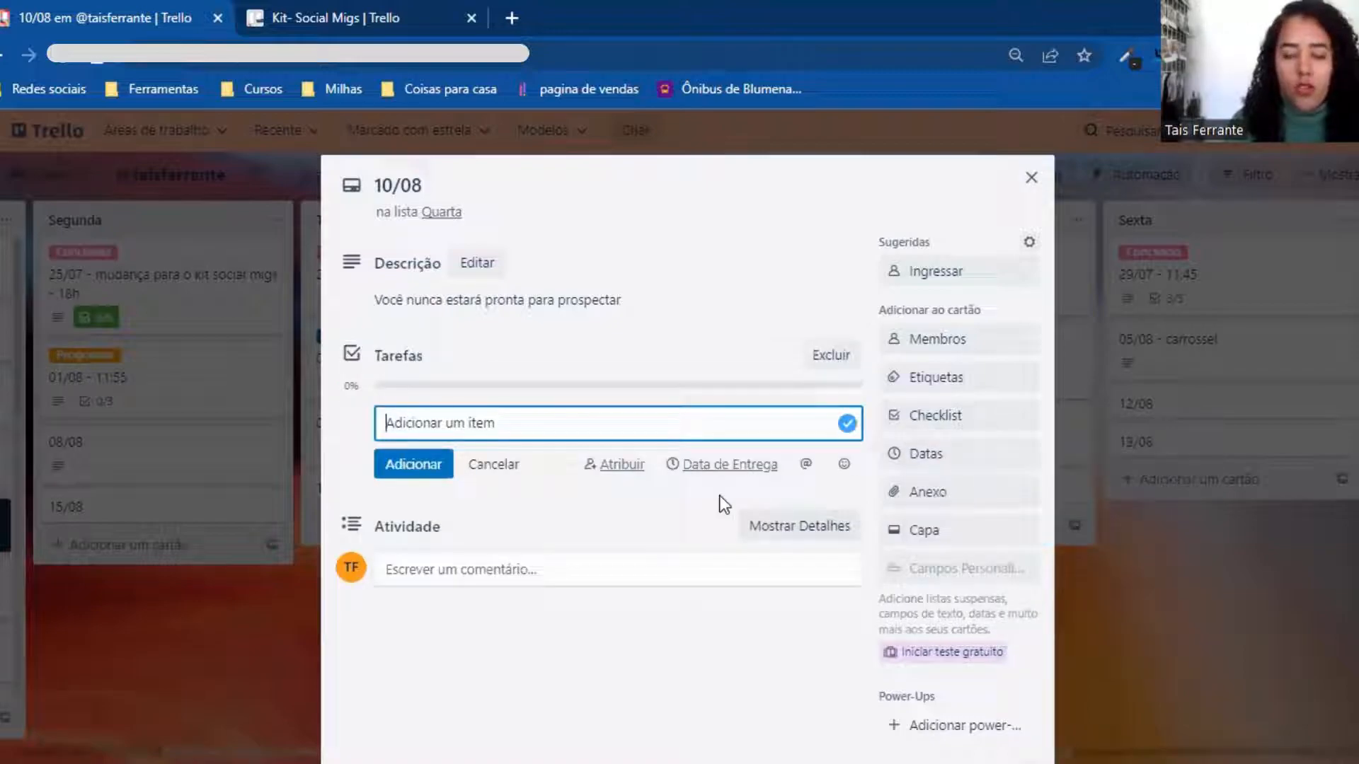
Add the item "Reunião com possivel cliente" to the 10/08 card's Tarefas checklist
{"action": "type", "text": "Reuni"}
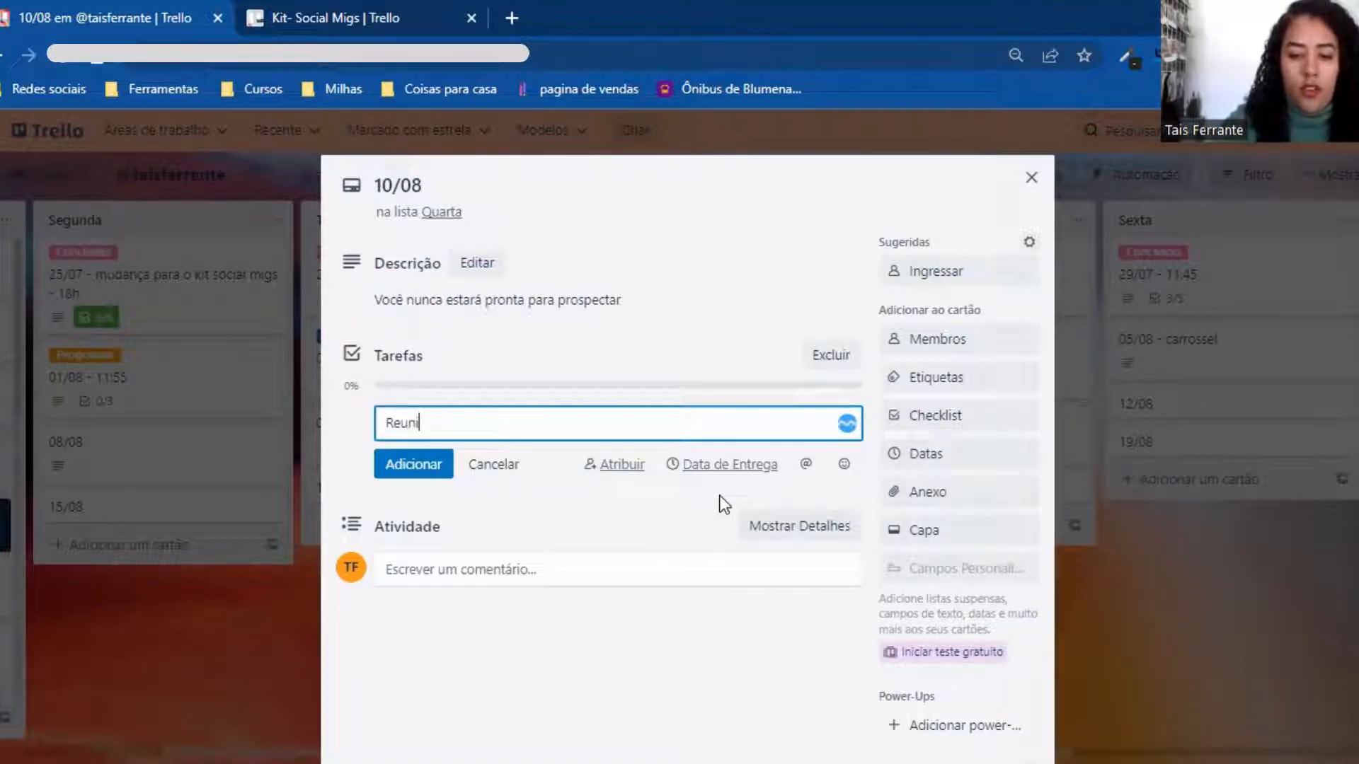
{"action": "type", "text": "ão com possivel"}
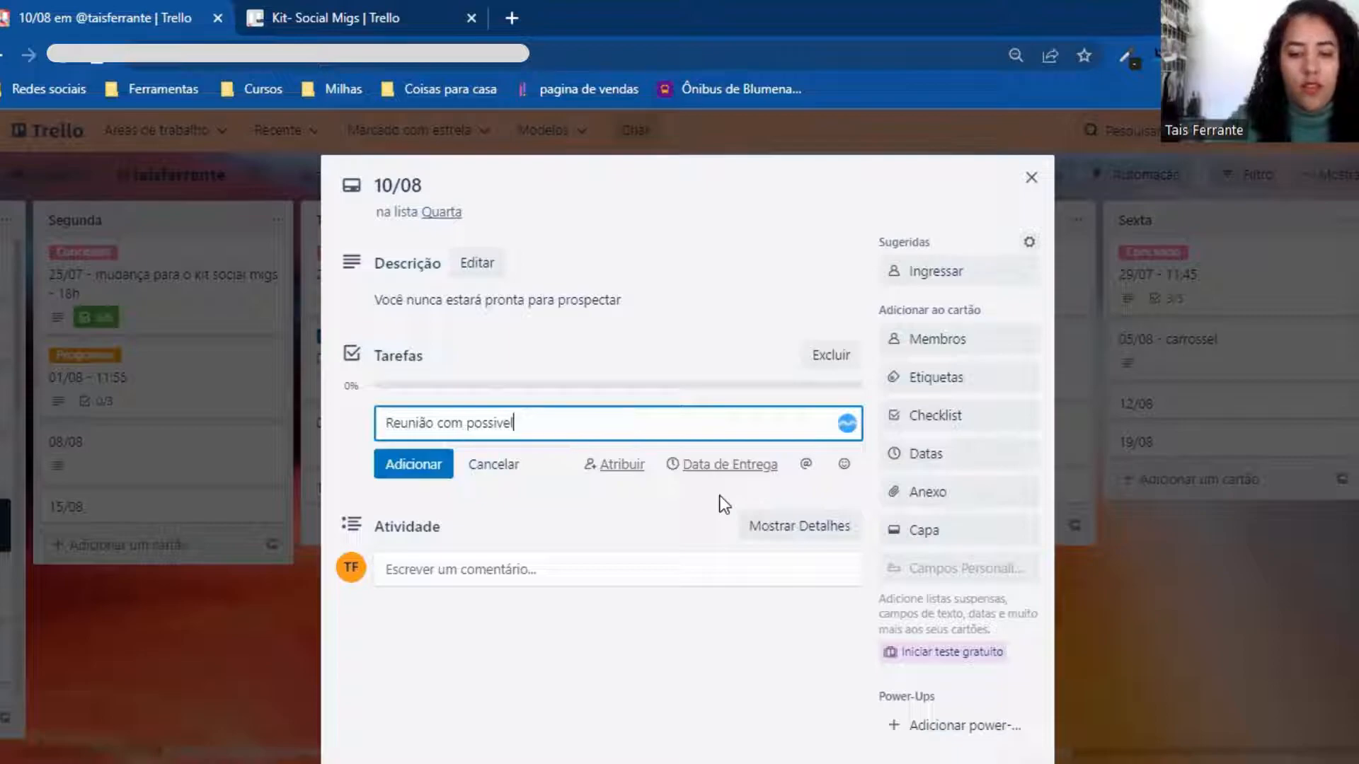
{"action": "type", "text": " cliente"}
{"action": "key", "text": "Return"}
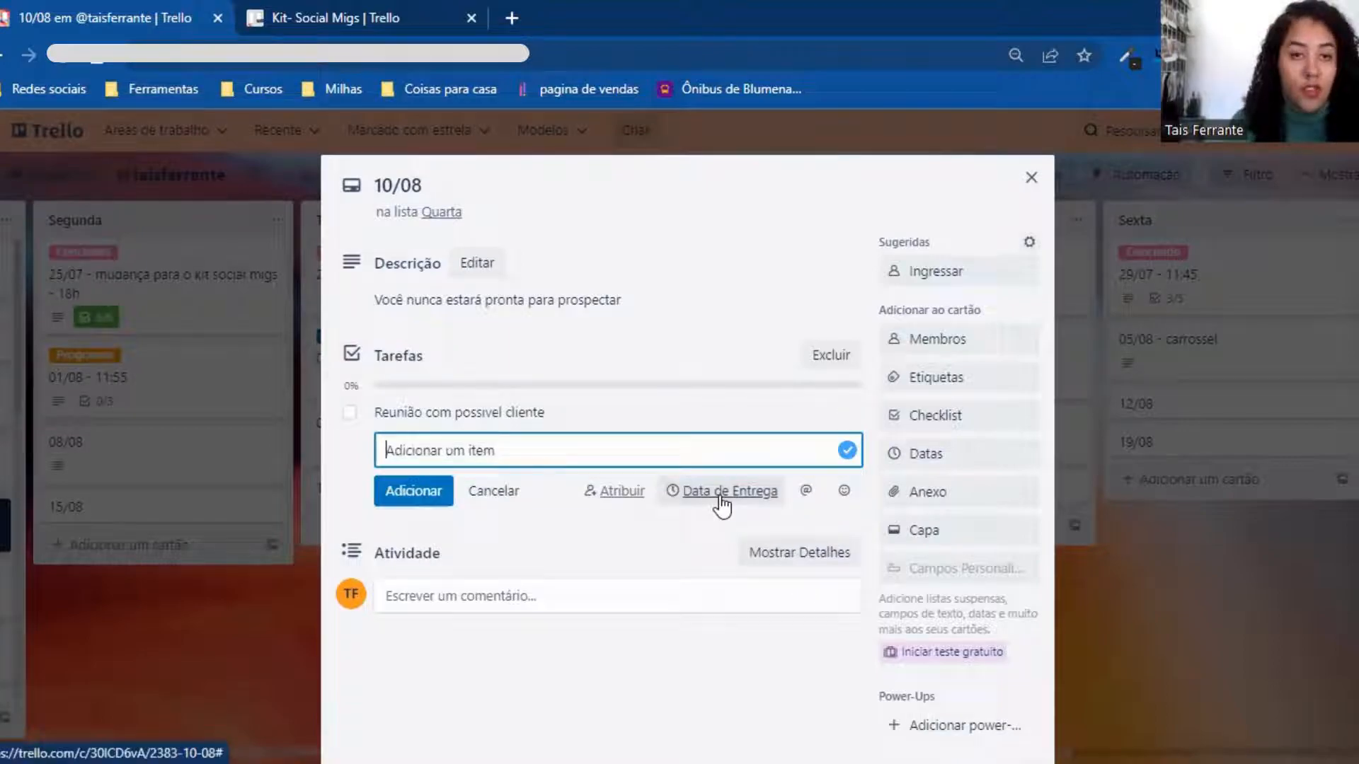
Extend the checklist item's text to "Reunião com possivel cliente 15h" and save it
{"action": "left_click", "coordinate": [594, 418]}
{"action": "left_click", "coordinate": [596, 423]}
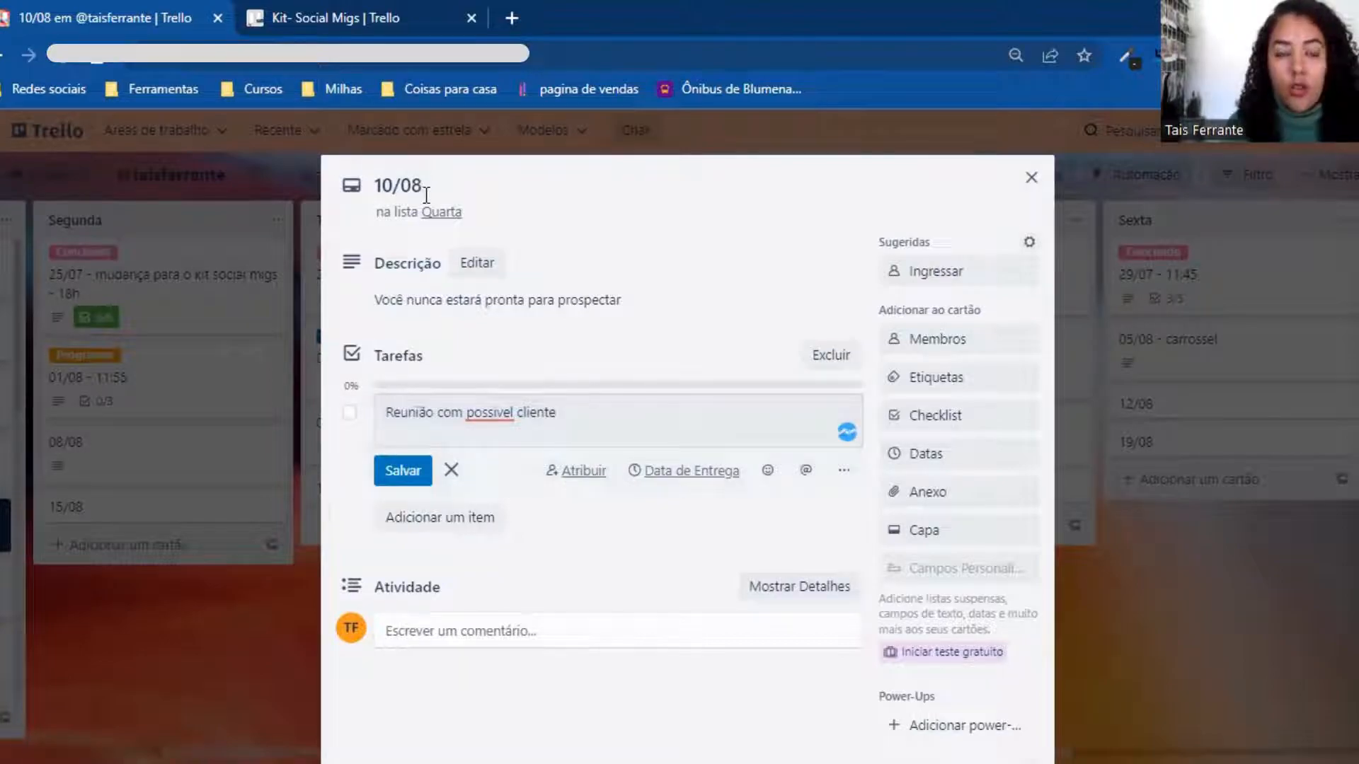
{"action": "type", "text": "15h"}
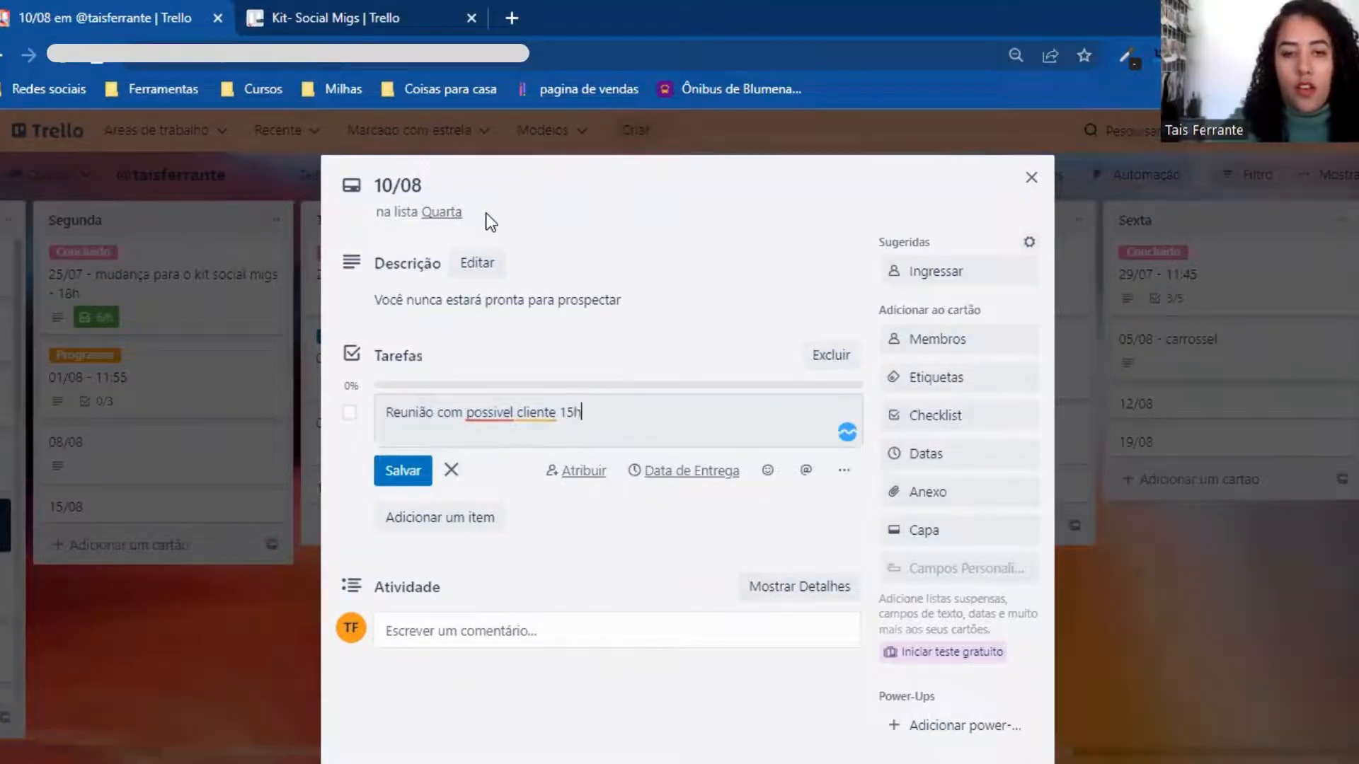
{"action": "key", "text": "Return"}
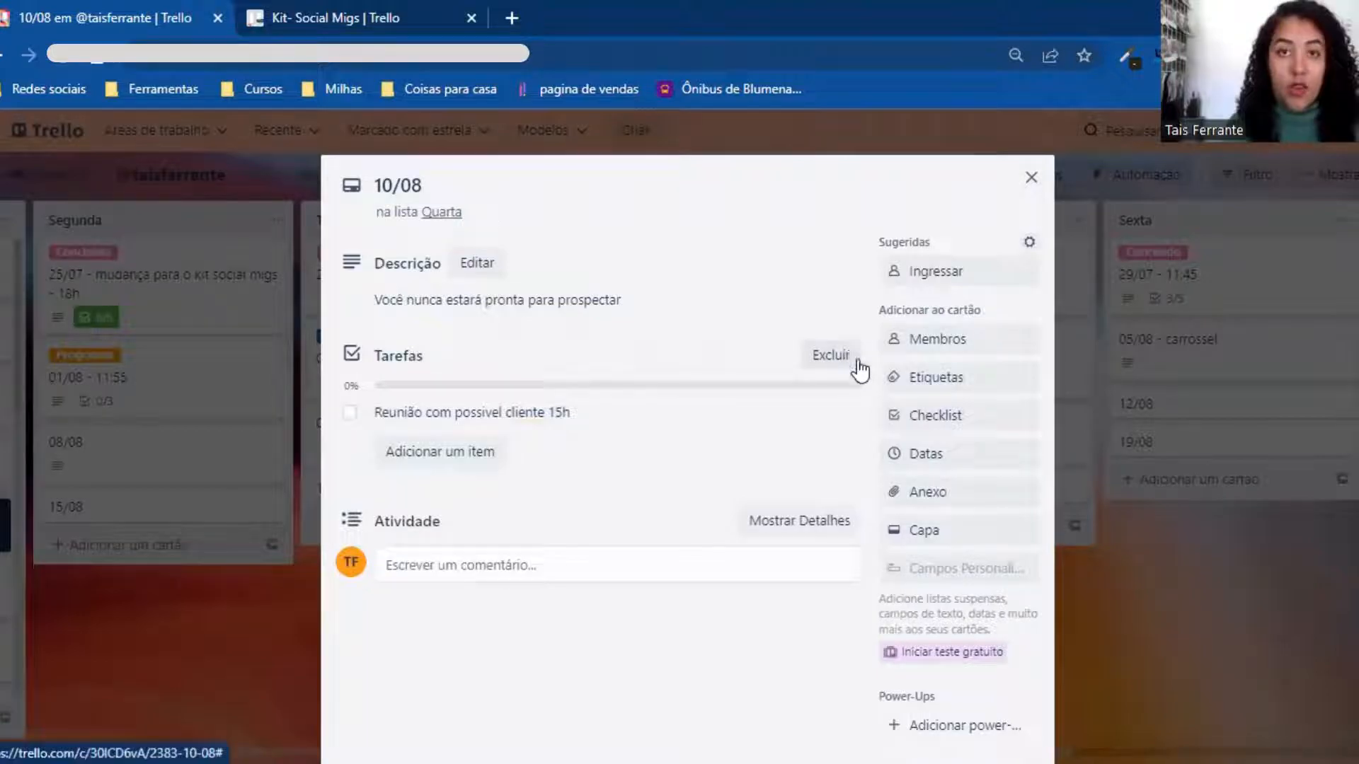
Set the 10/08 card's due date to 10/08/2022 at 15:00
{"action": "scroll", "coordinate": [947, 456], "scroll_direction": "down", "scroll_amount": 3}
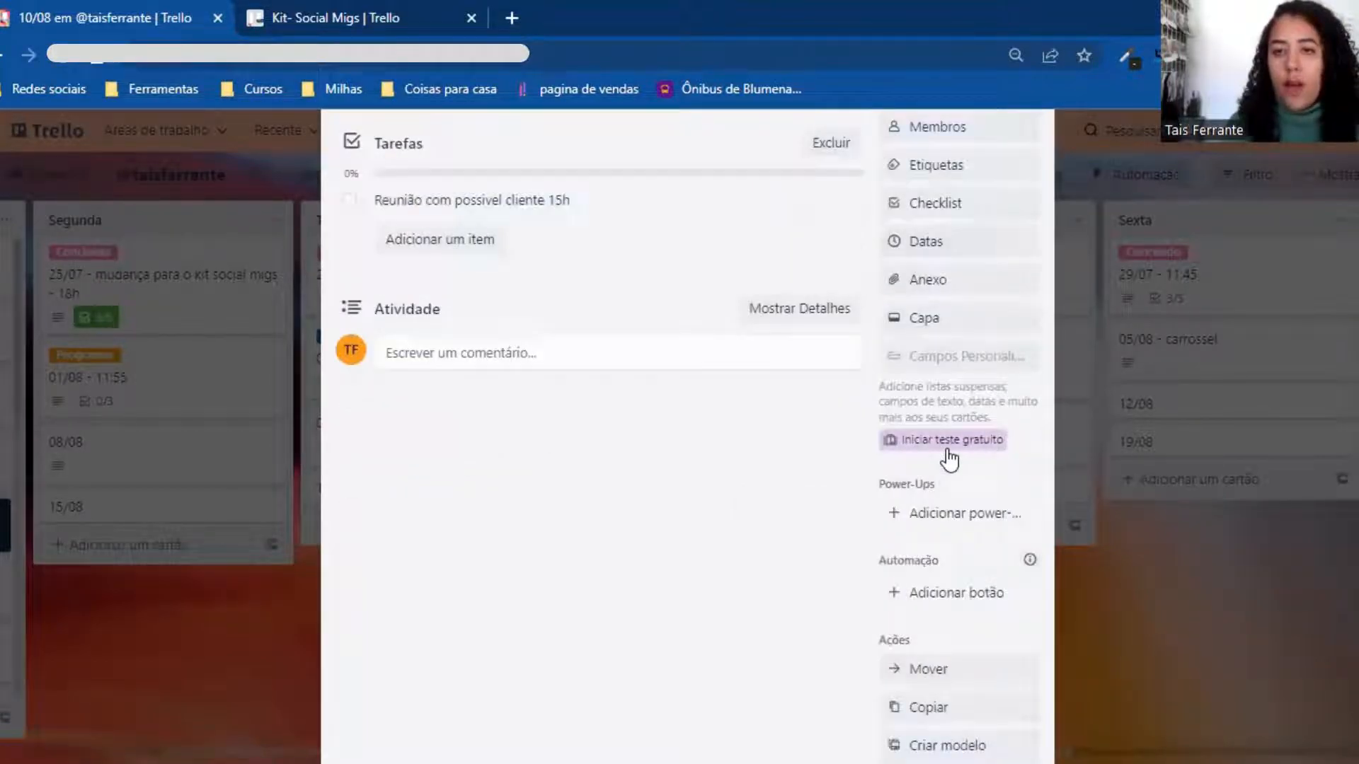
{"action": "scroll", "coordinate": [947, 456], "scroll_direction": "up", "scroll_amount": 3}
{"action": "left_click", "coordinate": [948, 458]}
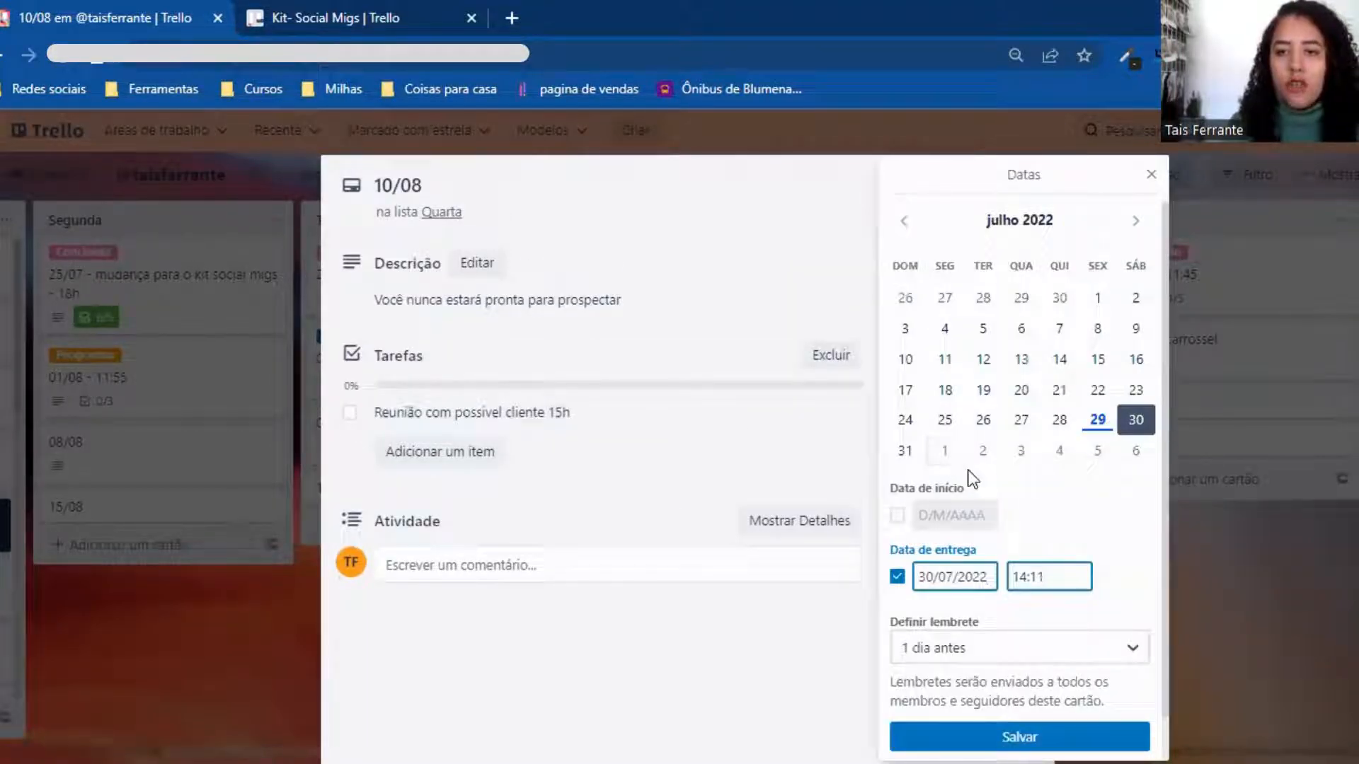
{"action": "left_click", "coordinate": [1136, 221]}
{"action": "left_click", "coordinate": [1021, 328]}
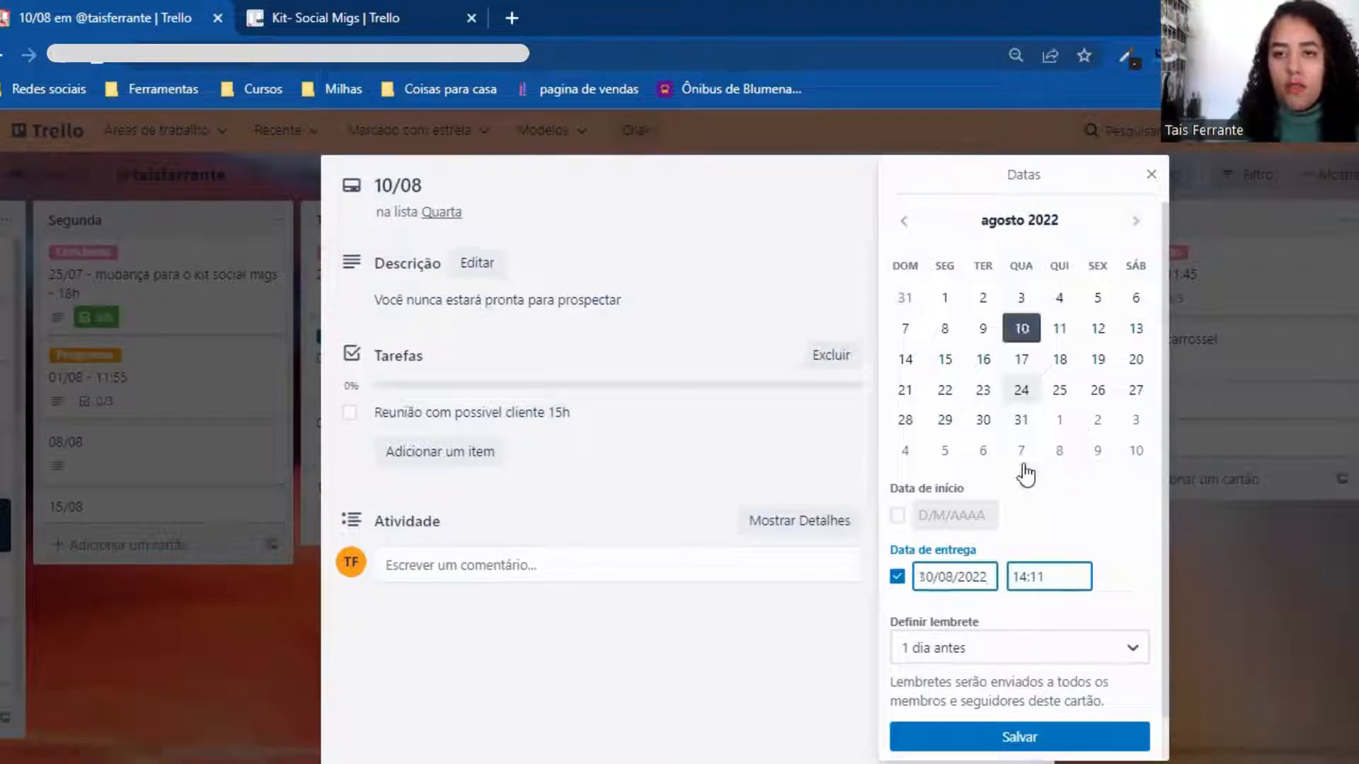
{"action": "double_click", "coordinate": [1022, 577]}
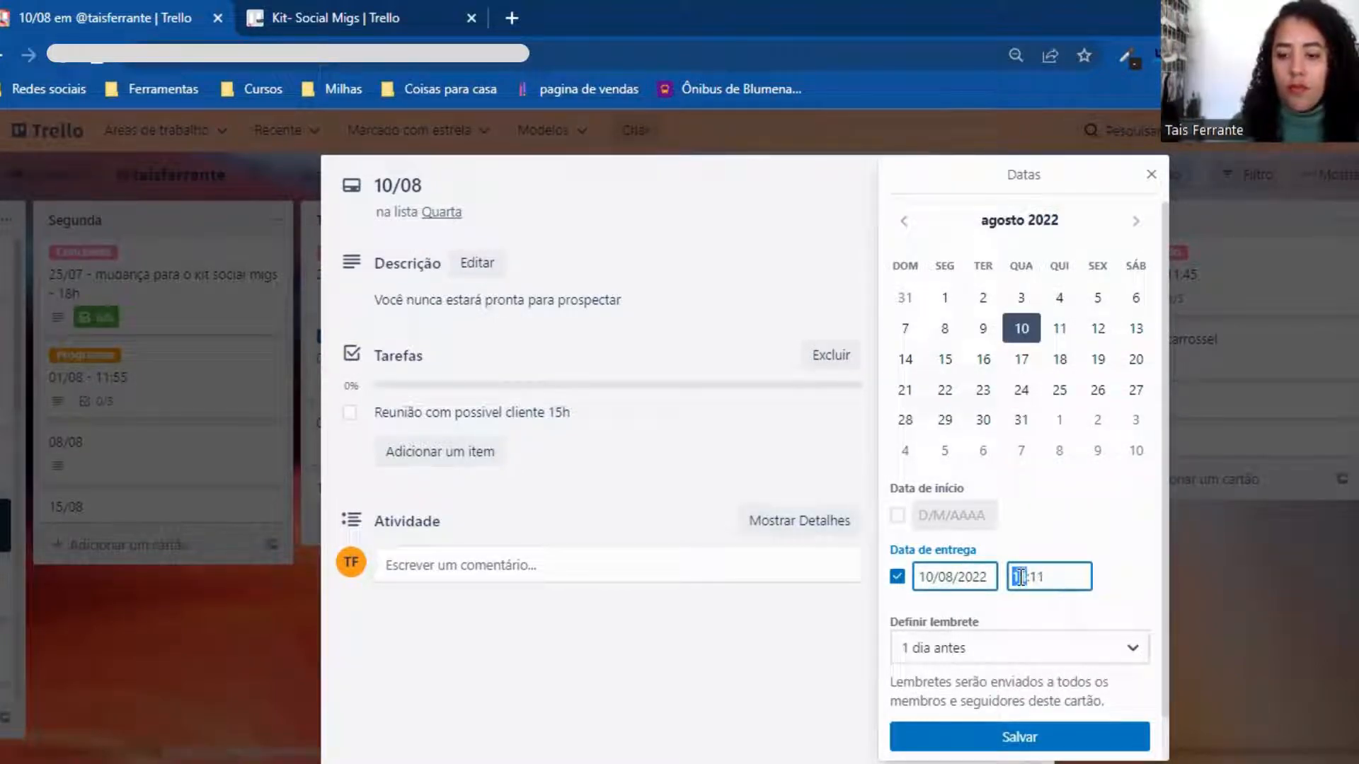
{"action": "type", "text": "15"}
{"action": "key", "text": "Tab"}
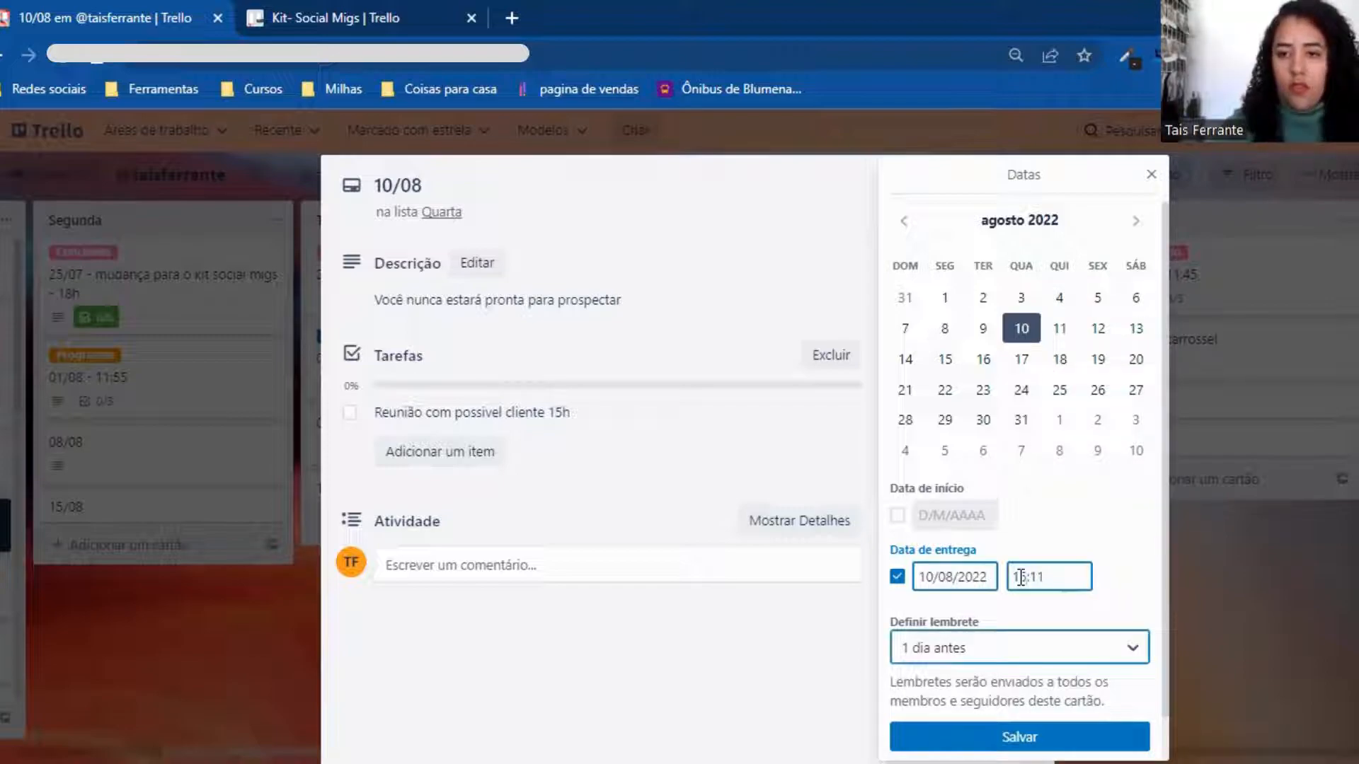
{"action": "left_click", "coordinate": [1032, 577]}
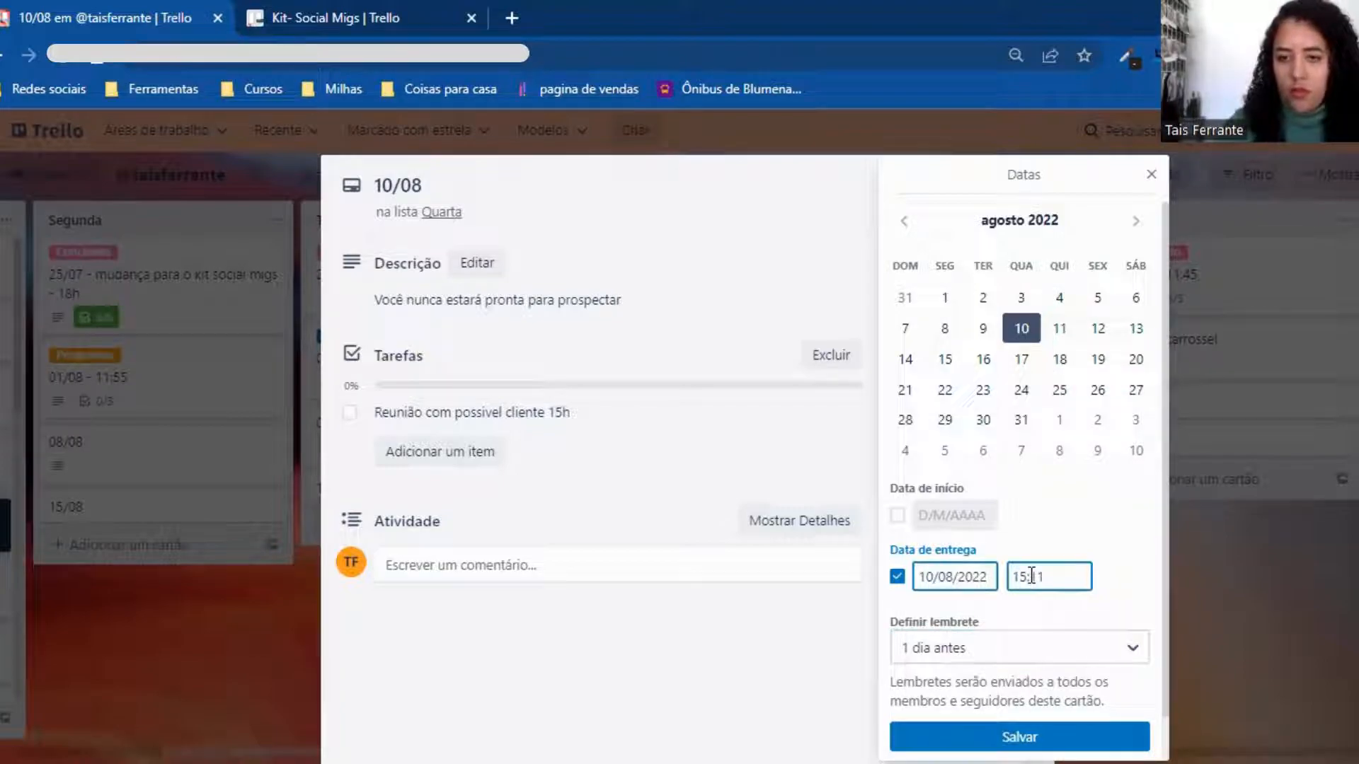
{"action": "type", "text": "00"}
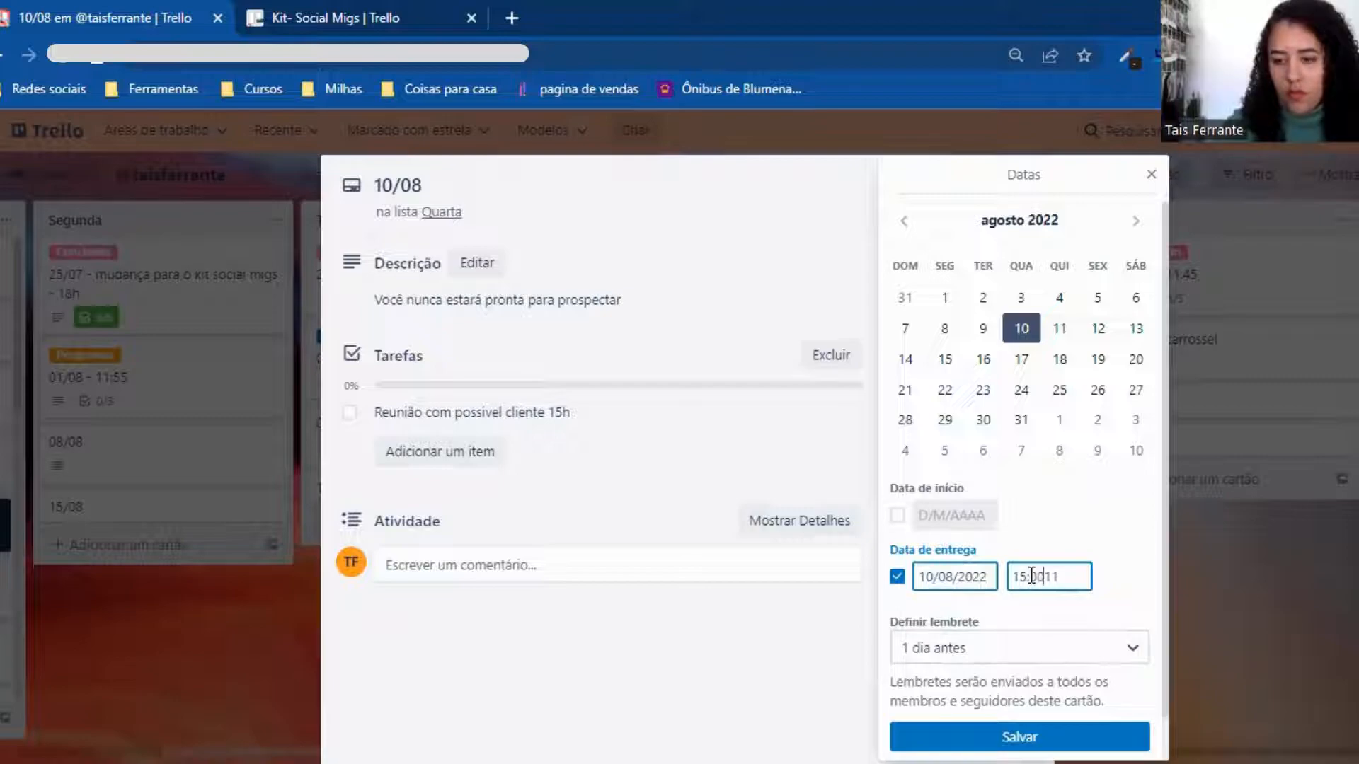
{"action": "key", "text": "Delete"}
{"action": "scroll", "coordinate": [1026, 587], "scroll_direction": "down", "scroll_amount": 1}
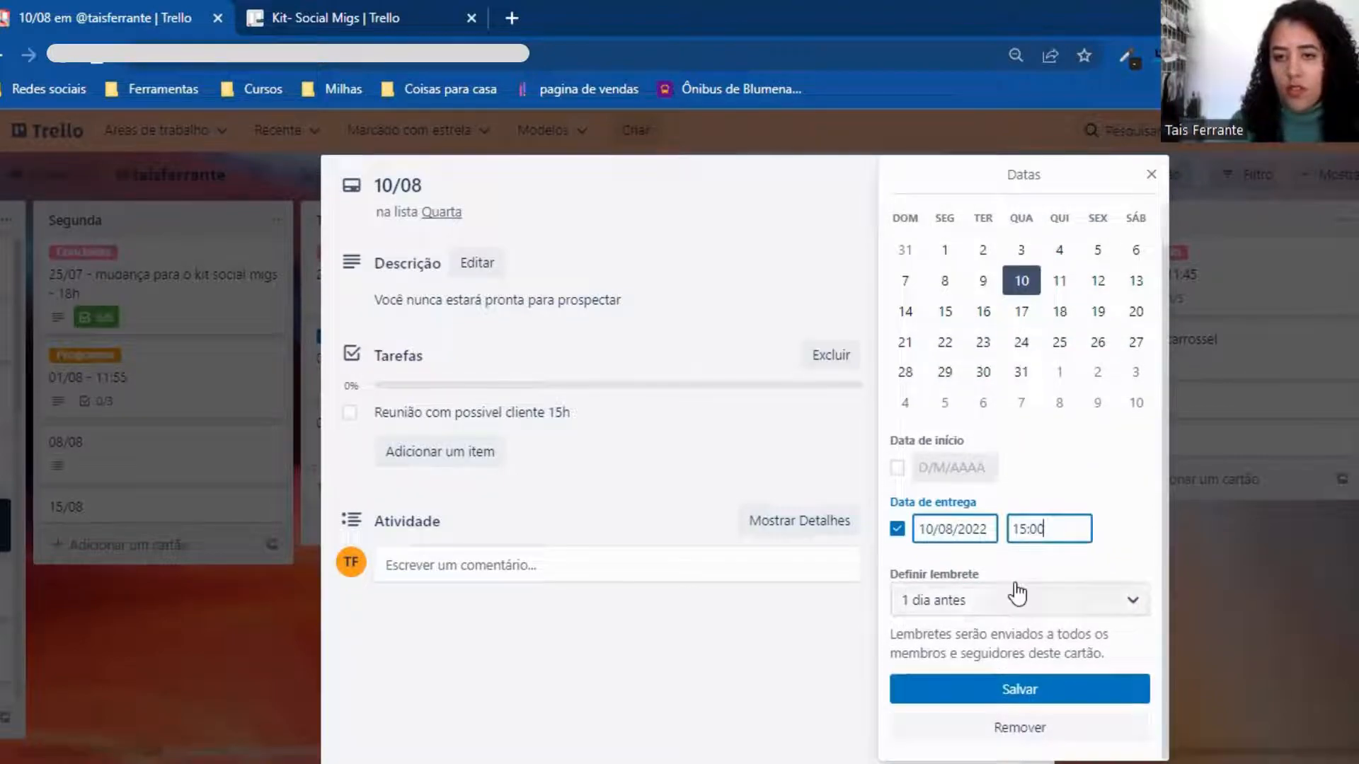
Check the reminder choices, keep "1 dia antes", save the due date and close the card
{"action": "left_click", "coordinate": [1008, 605]}
{"action": "left_click", "coordinate": [1005, 608]}
{"action": "left_click", "coordinate": [1005, 608]}
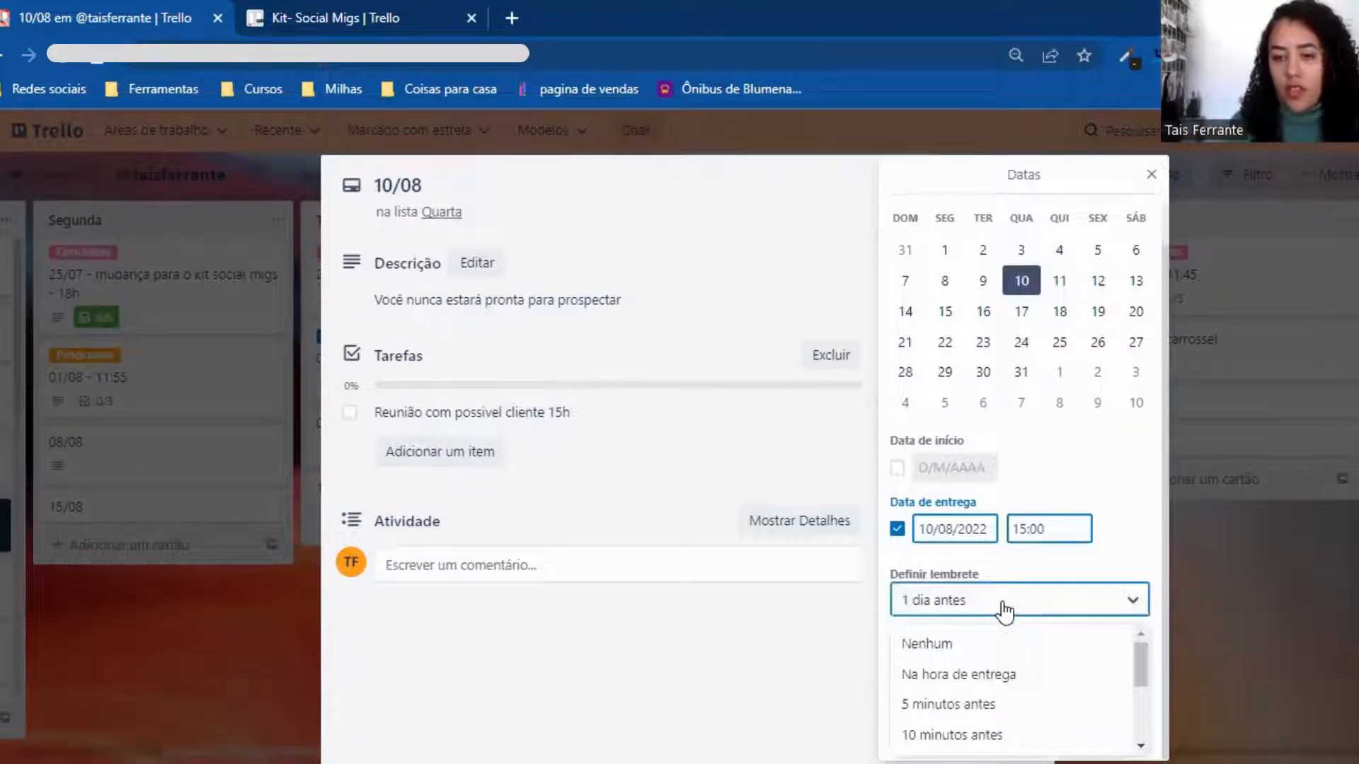
{"action": "left_click", "coordinate": [1003, 610]}
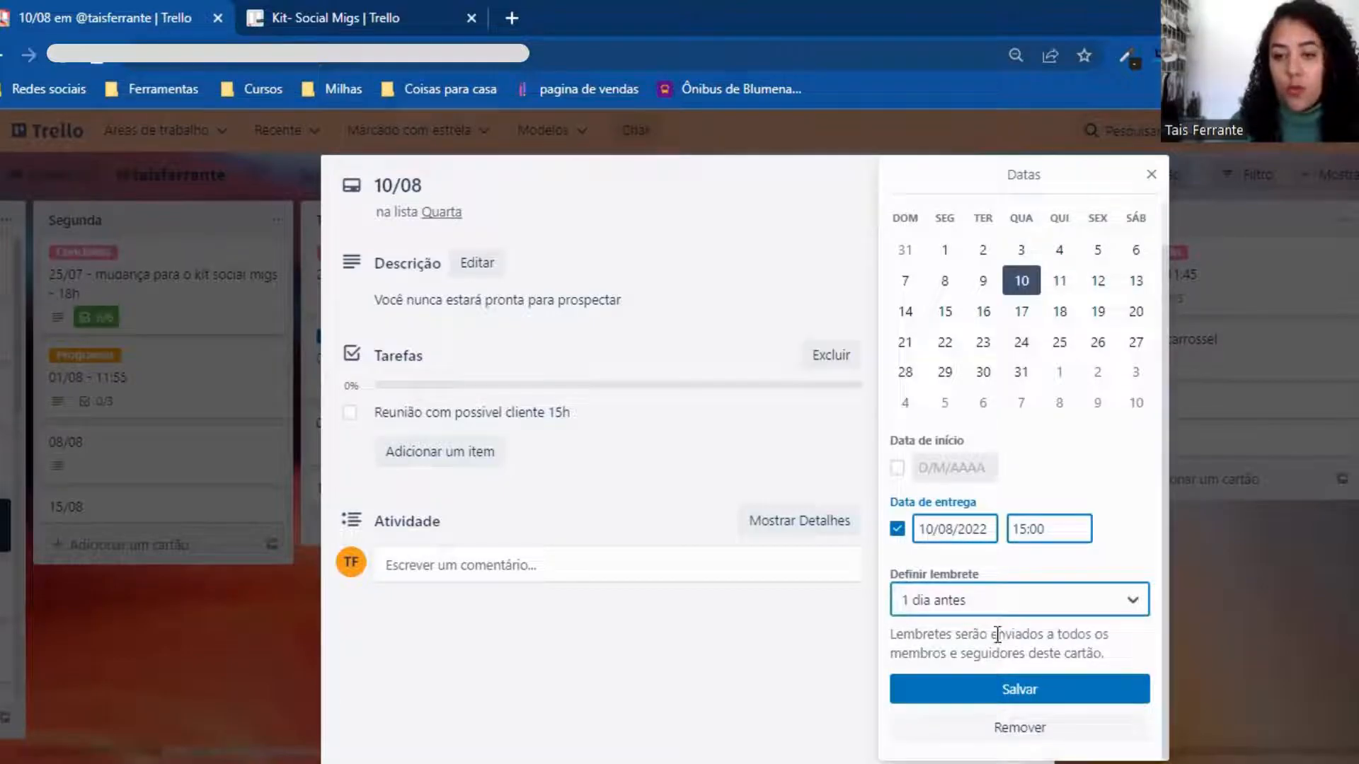
{"action": "left_click", "coordinate": [1003, 692]}
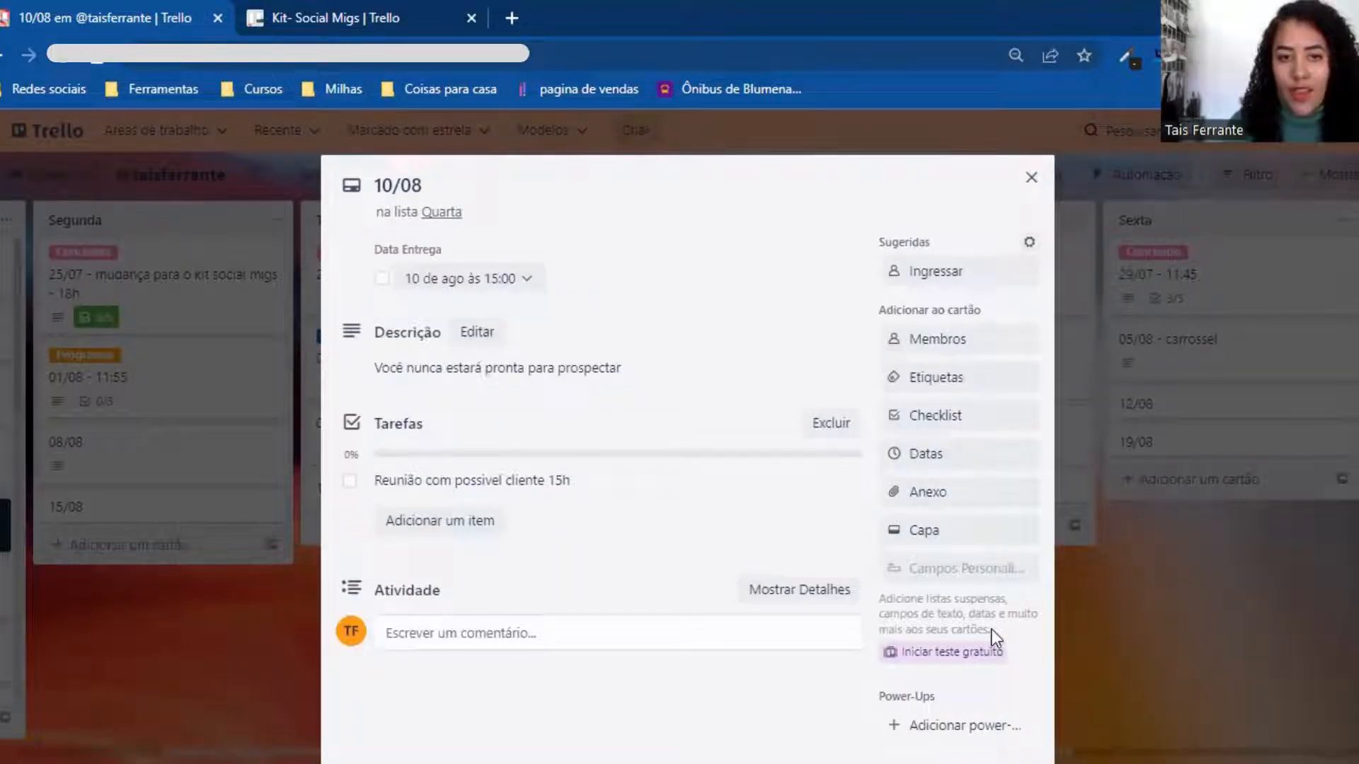
{"action": "left_click", "coordinate": [1141, 556]}
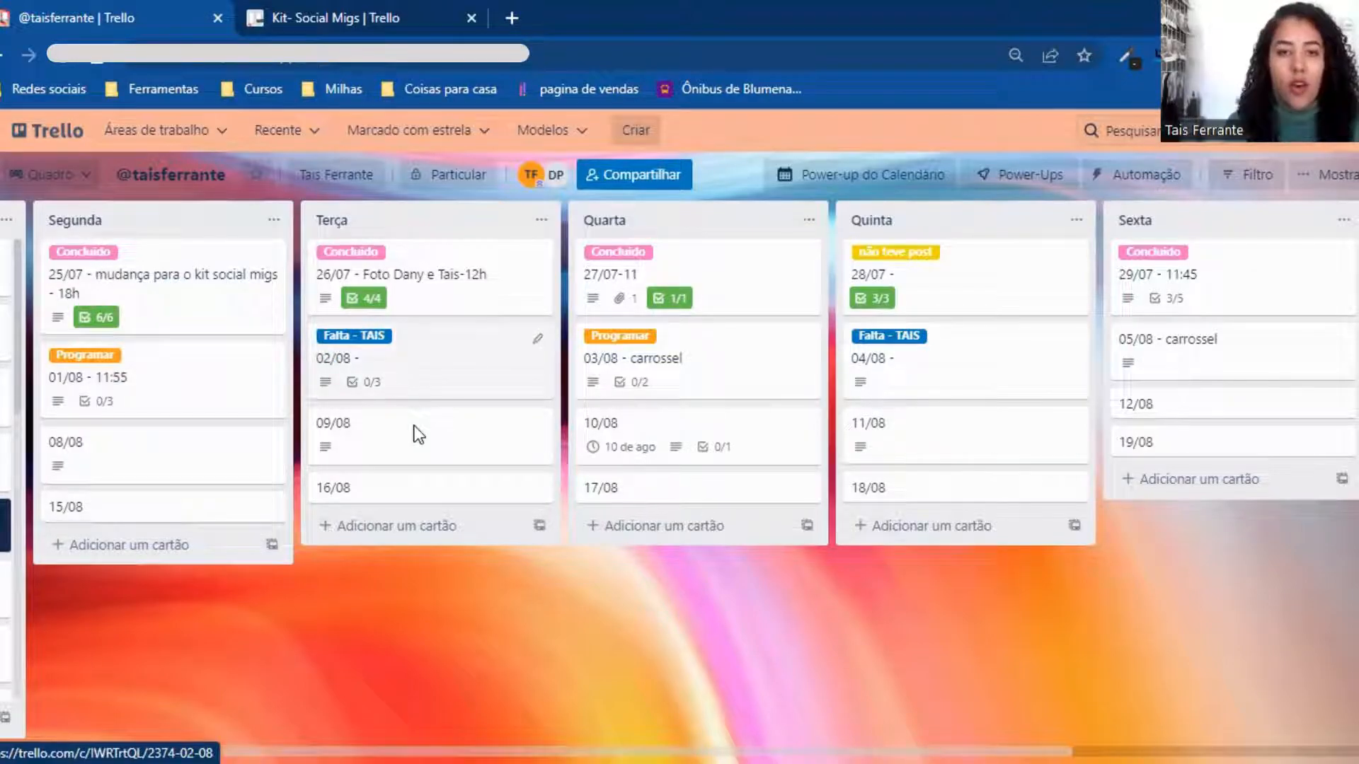
Look through the planning board's weekday lists as far as Sabado and return to Segunda
{"action": "scroll", "coordinate": [417, 433], "scroll_direction": "right", "scroll_amount": 5}
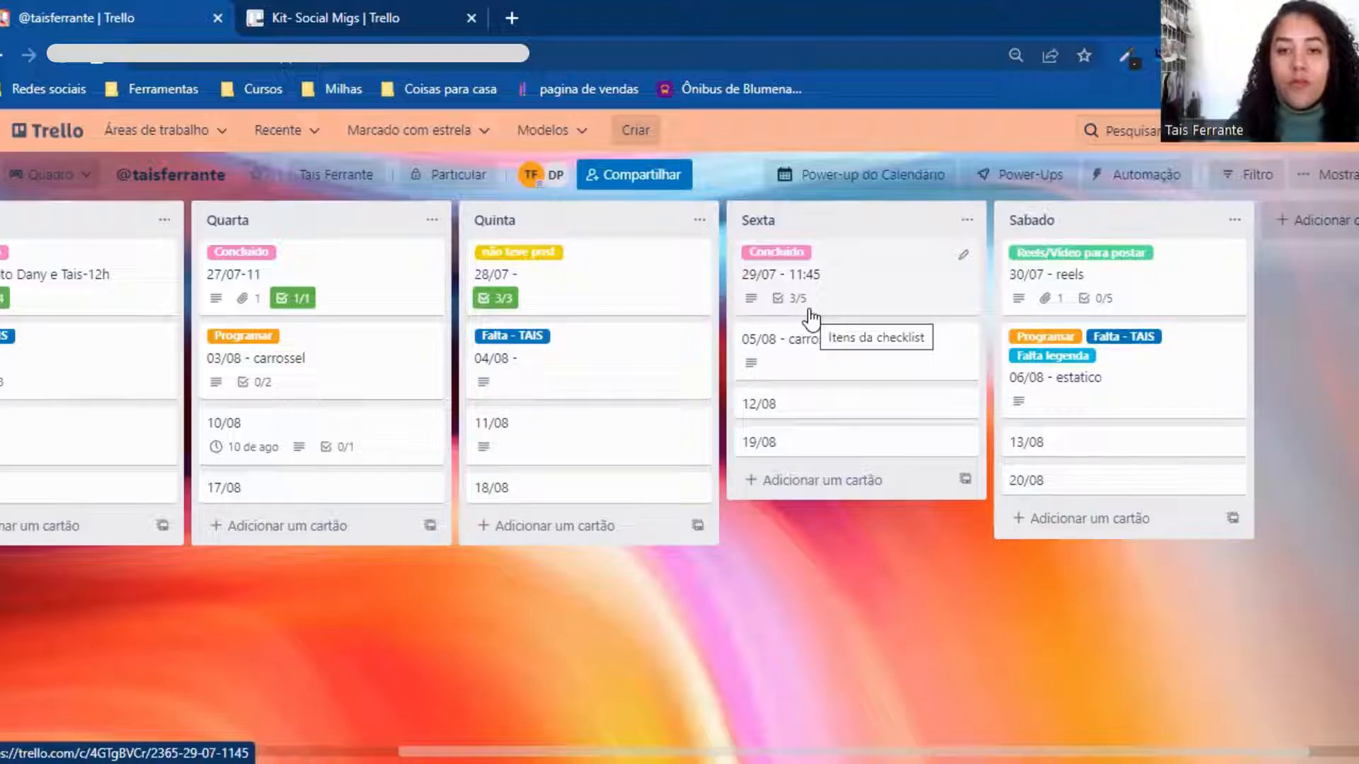
{"action": "scroll", "coordinate": [724, 524], "scroll_direction": "left", "scroll_amount": 5}
{"action": "mouse_move", "coordinate": [279, 731]}
{"action": "left_mouse_down"}
{"action": "mouse_move", "coordinate": [89, 732]}
{"action": "mouse_move", "coordinate": [150, 752]}
{"action": "mouse_move", "coordinate": [272, 738]}
{"action": "left_mouse_up"}
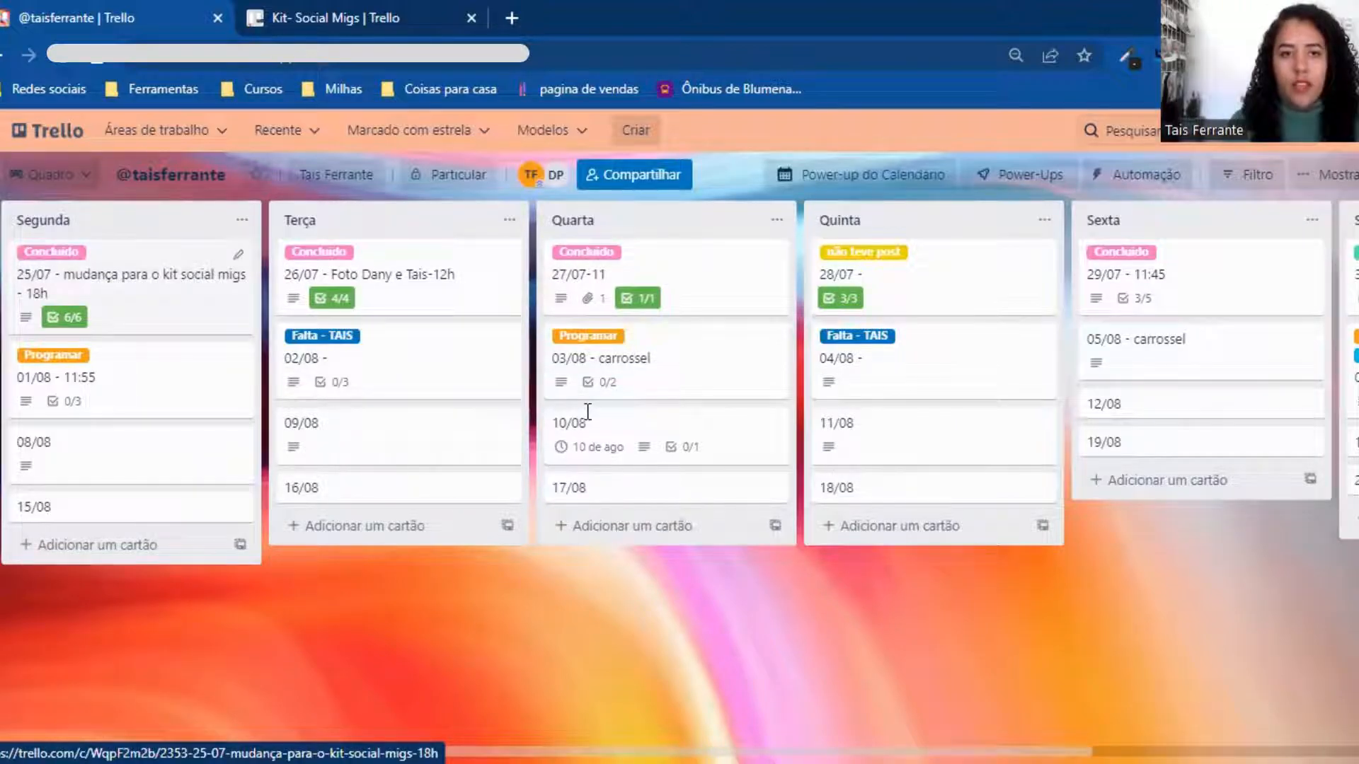
Open the 17/08 card in the Quarta list, view its description editor and close the card without entering anything
{"action": "left_click", "coordinate": [595, 488]}
{"action": "left_click", "coordinate": [490, 312]}
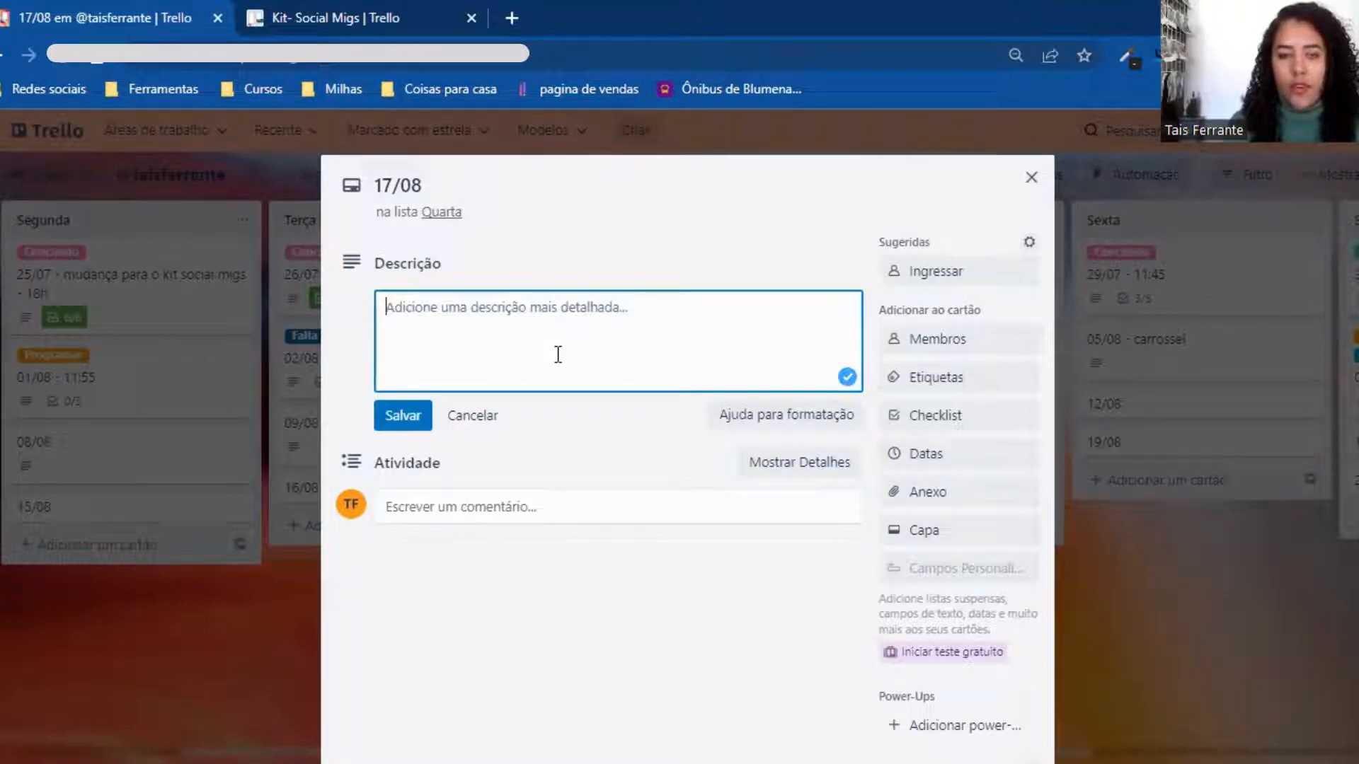
{"action": "left_click", "coordinate": [256, 671]}
{"action": "left_click", "coordinate": [253, 667]}
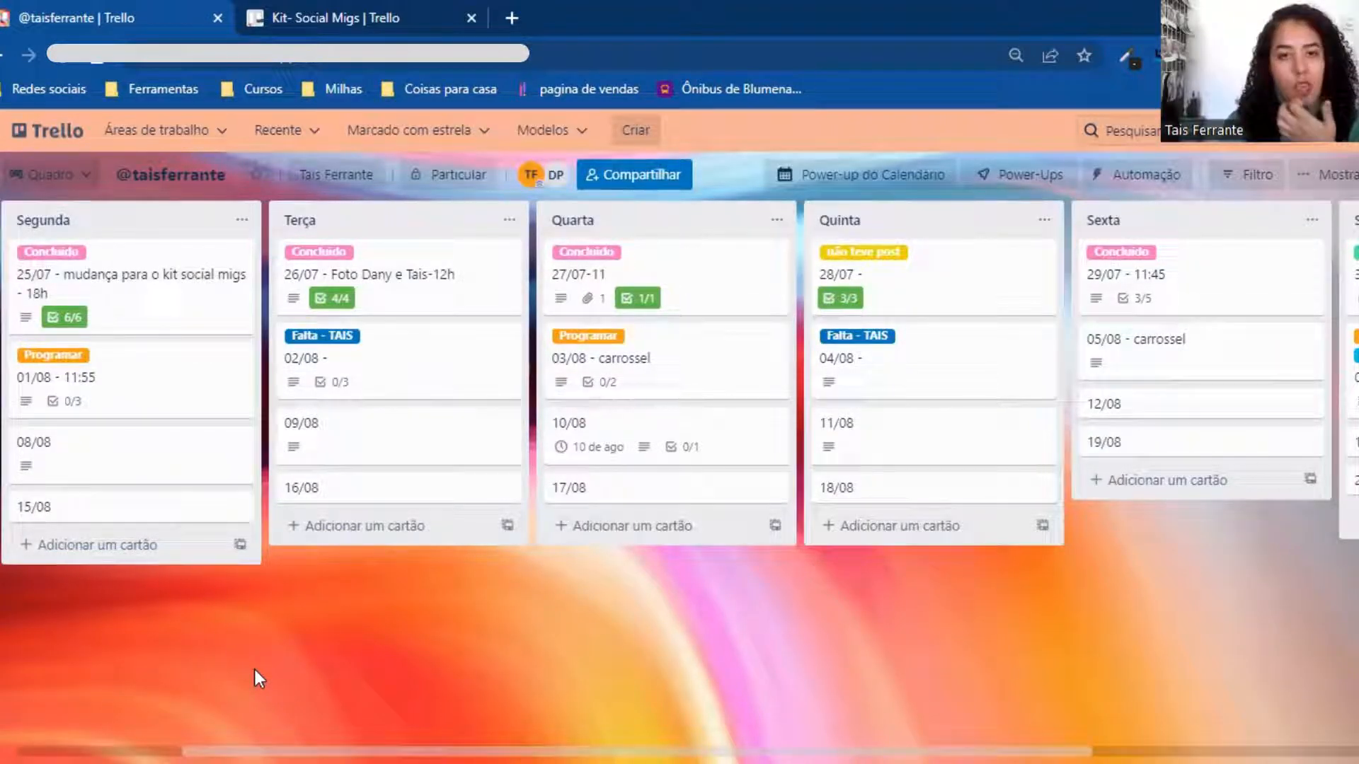
Compare the planning board with the Kit- Social Migs board, ending on the Kit- Social Migs board
{"action": "left_click", "coordinate": [329, 7]}
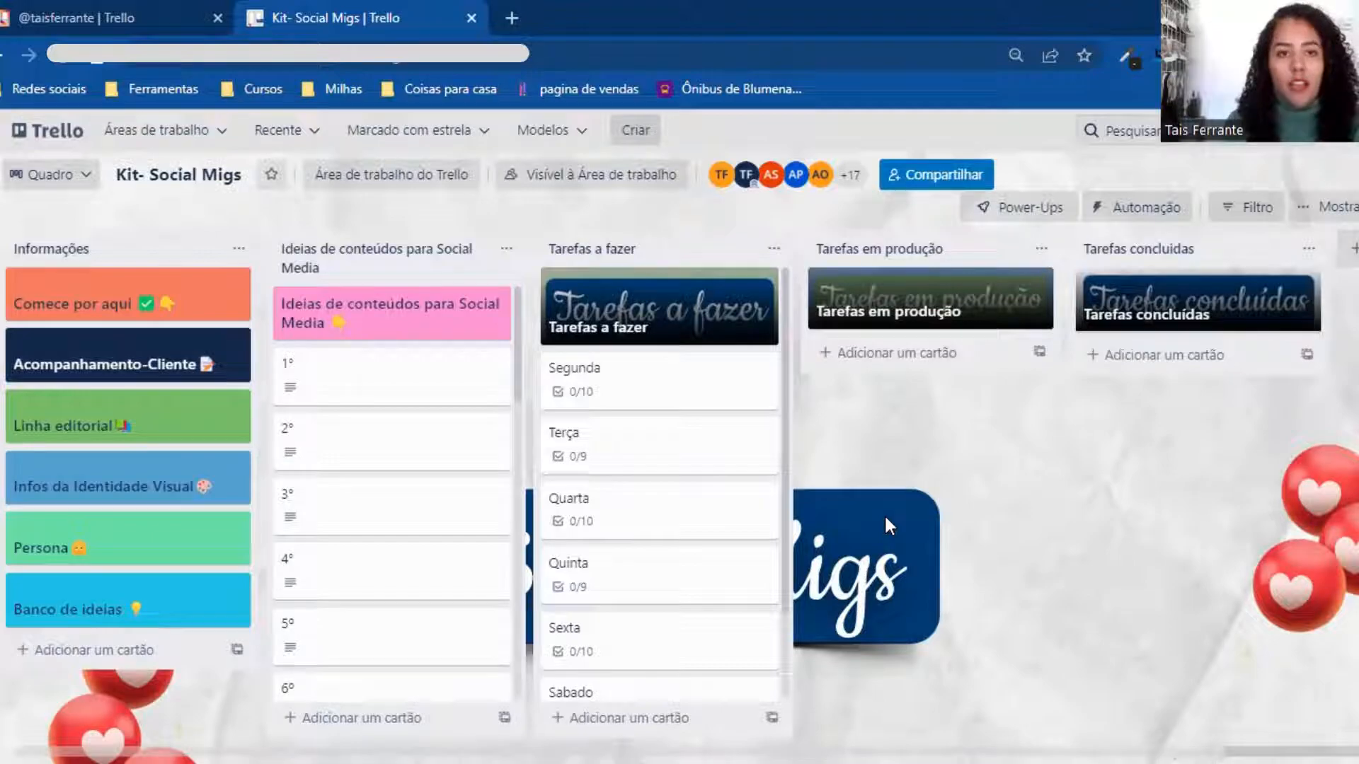
{"action": "left_click", "coordinate": [191, 3]}
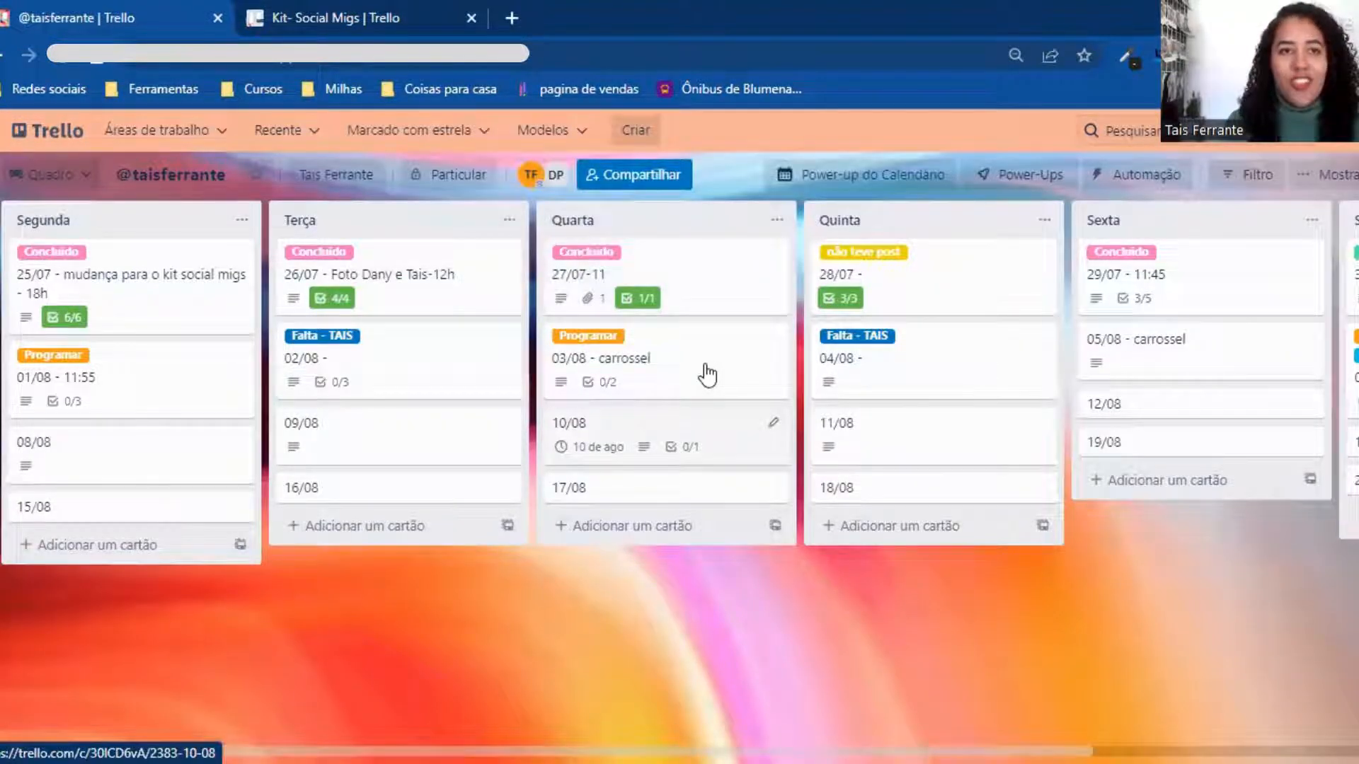
{"action": "left_click", "coordinate": [407, 20]}
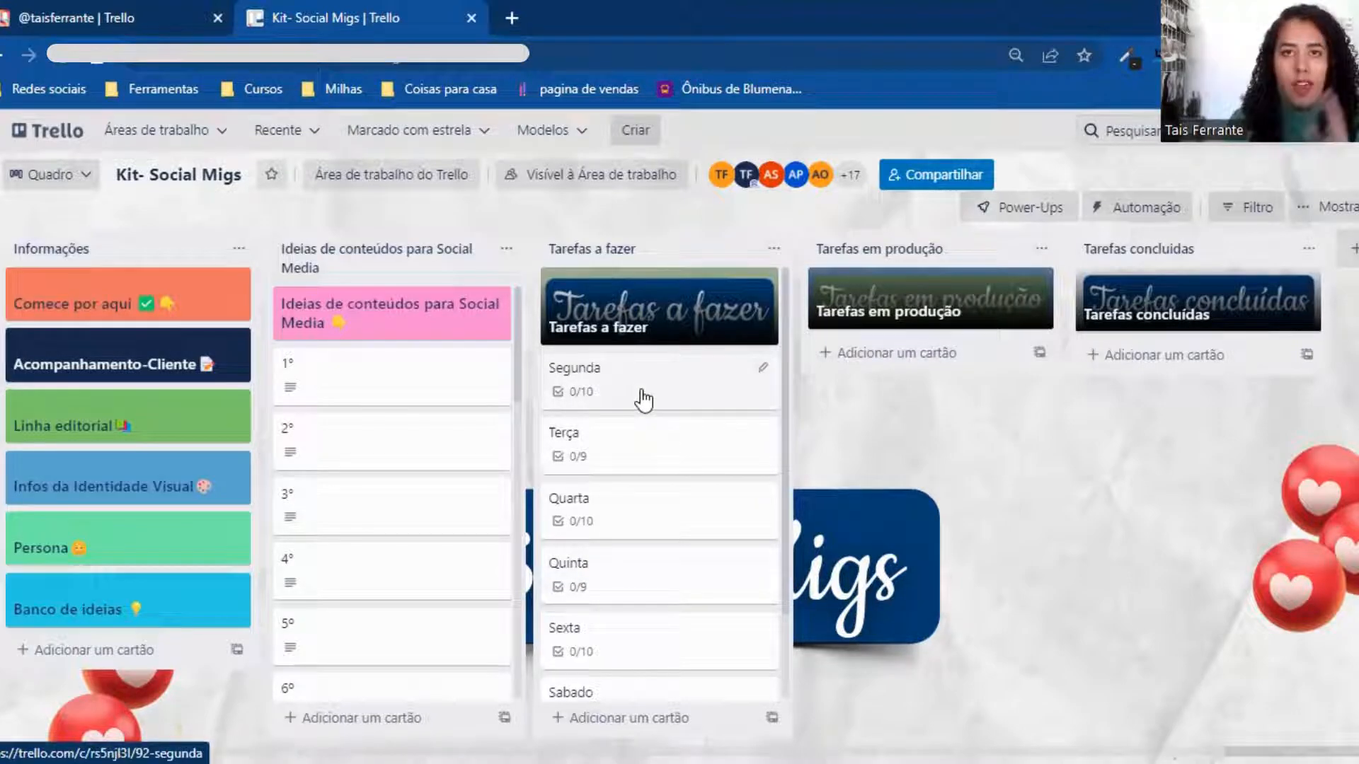
Move the Segunda card through Tarefas em produção and Tarefas concluidas, and back to the start of Tarefas a fazer
{"action": "left_click_drag", "start_coordinate": [637, 397], "coordinate": [889, 384]}
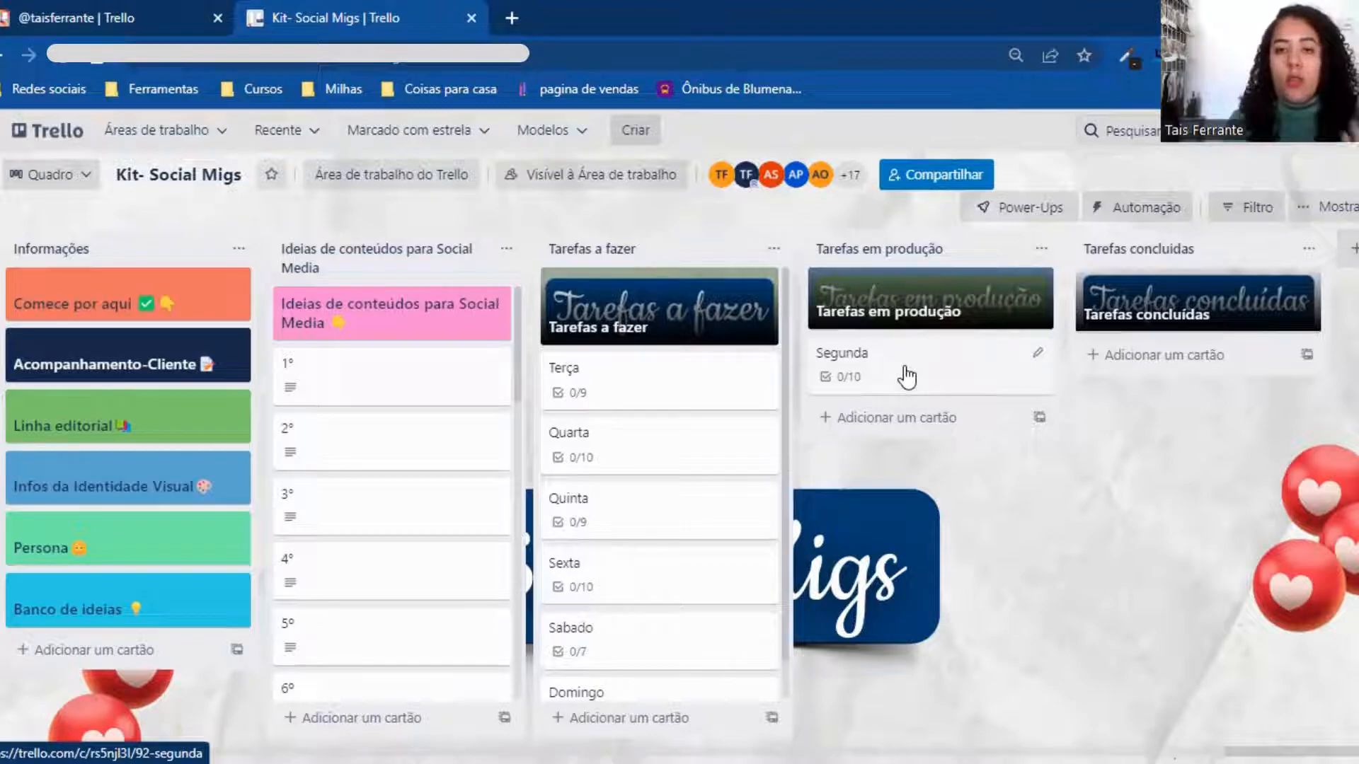
{"action": "left_click_drag", "start_coordinate": [907, 378], "coordinate": [1108, 372]}
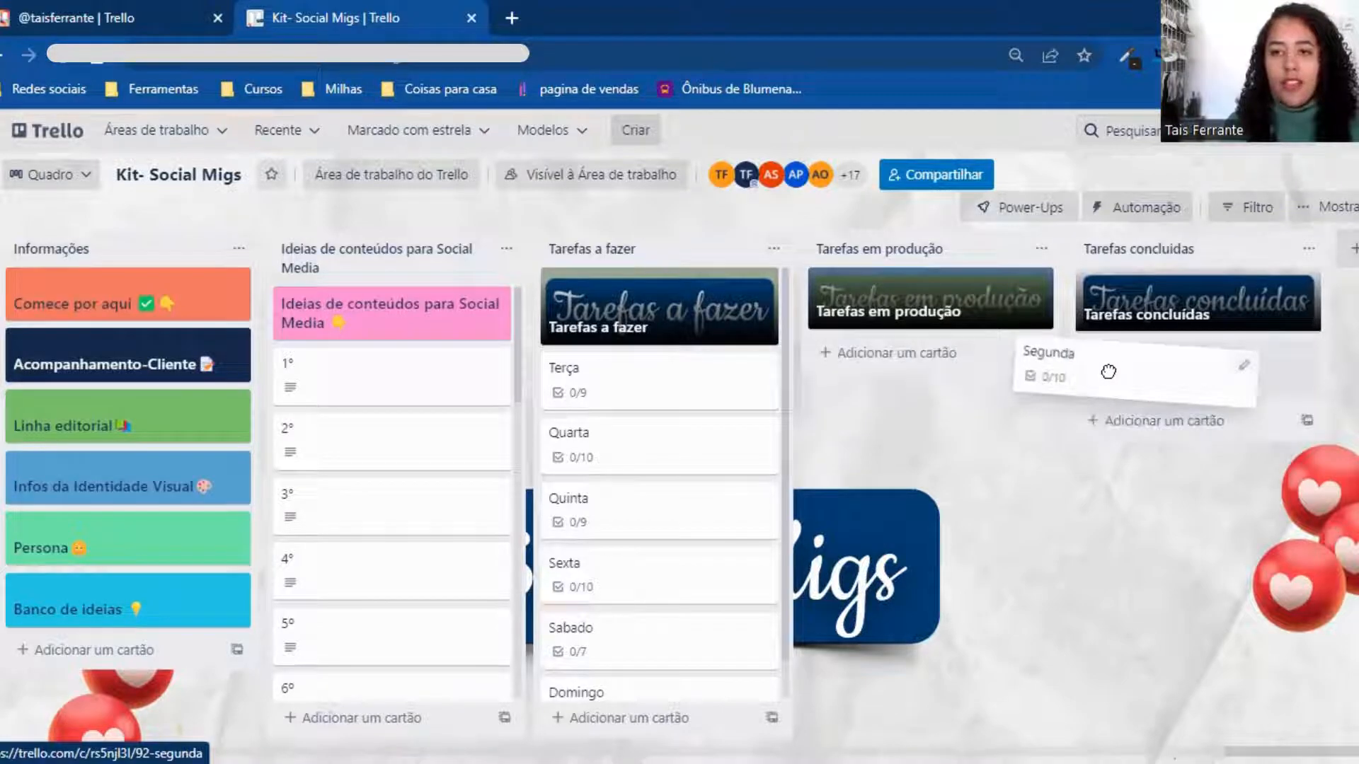
{"action": "mouse_move", "coordinate": [652, 388]}
{"action": "left_mouse_down"}
{"action": "mouse_move", "coordinate": [882, 354]}
{"action": "mouse_move", "coordinate": [1001, 379]}
{"action": "mouse_move", "coordinate": [1124, 439]}
{"action": "mouse_move", "coordinate": [746, 373]}
{"action": "mouse_move", "coordinate": [677, 383]}
{"action": "left_mouse_up"}
{"action": "left_click_drag", "start_coordinate": [1165, 391], "coordinate": [657, 384]}
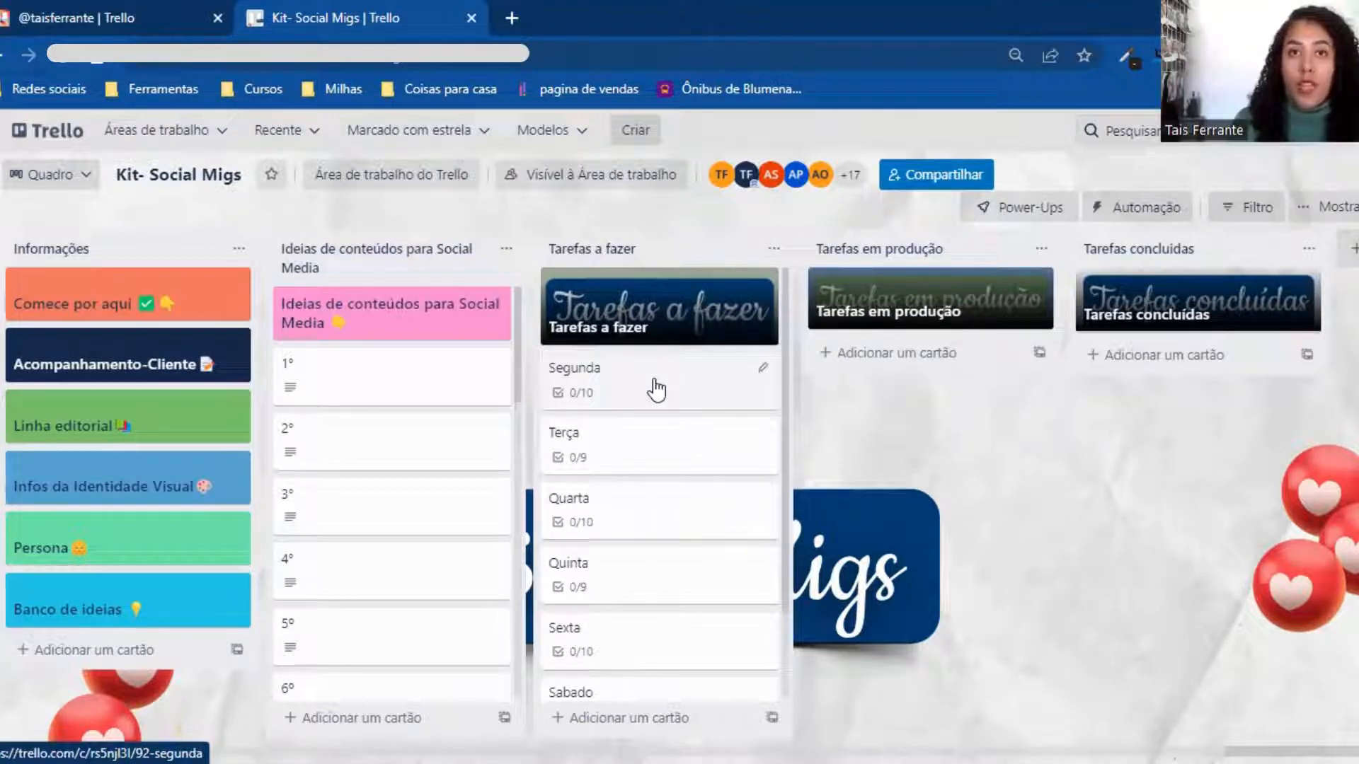
{"action": "scroll", "coordinate": [655, 390], "scroll_direction": "down", "scroll_amount": 2}
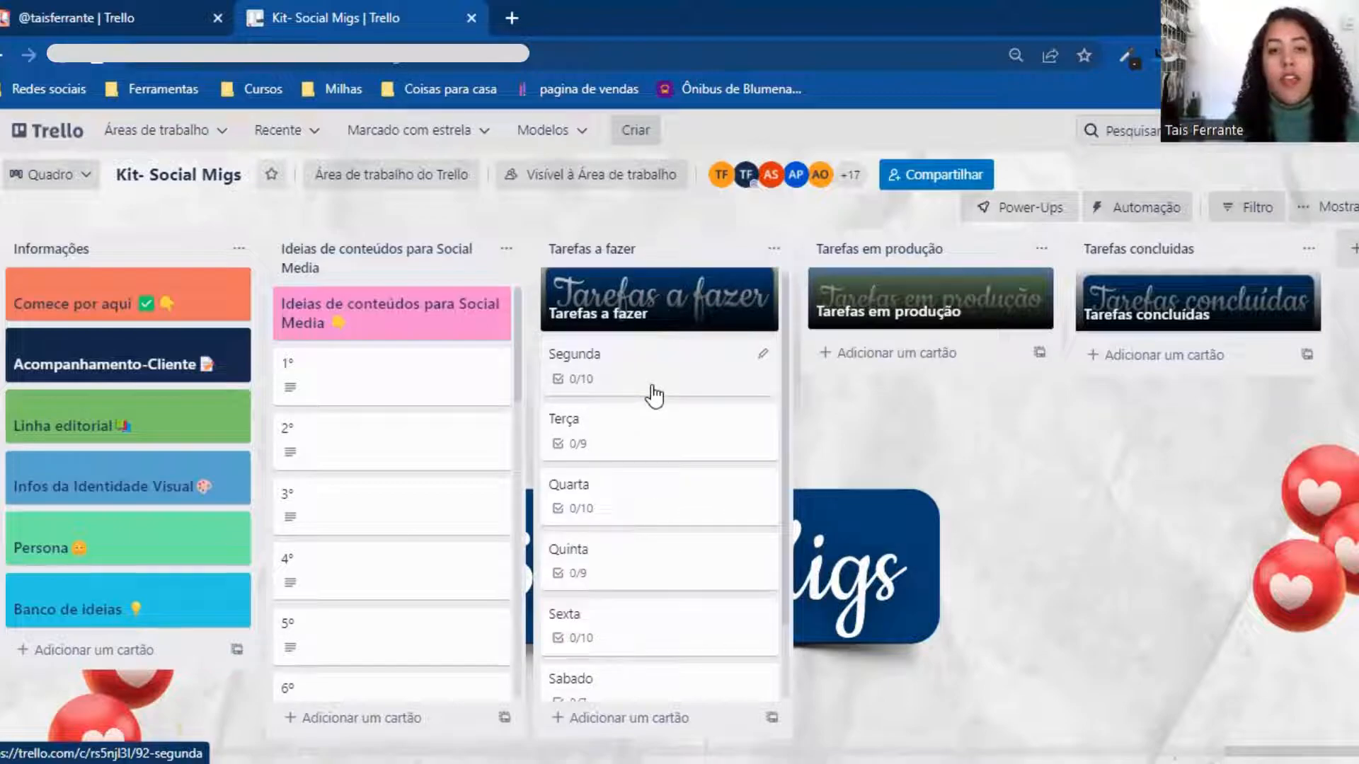
{"action": "scroll", "coordinate": [650, 403], "scroll_direction": "up", "scroll_amount": 2}
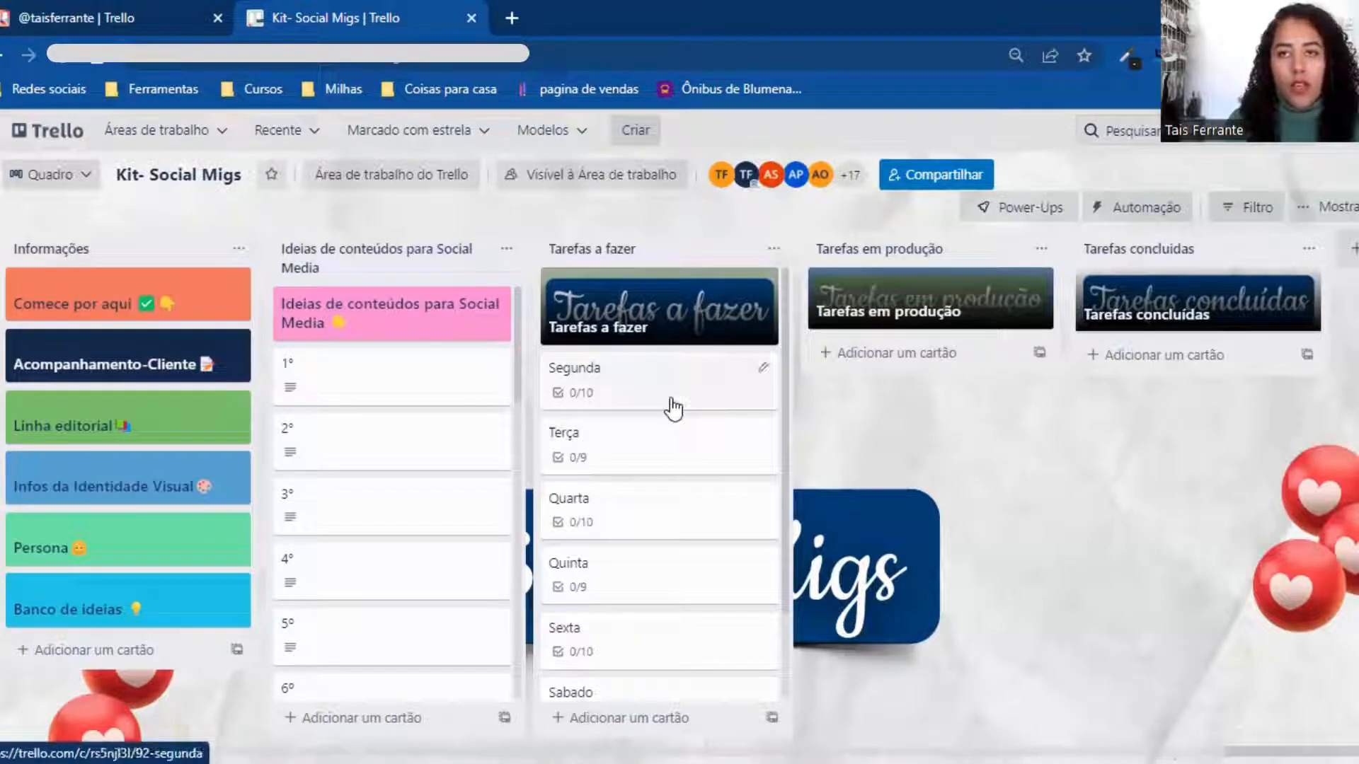
Examine the additional options of the Kit- Social Migs board, close them and return to the social media planning board
{"action": "left_click", "coordinate": [1347, 220]}
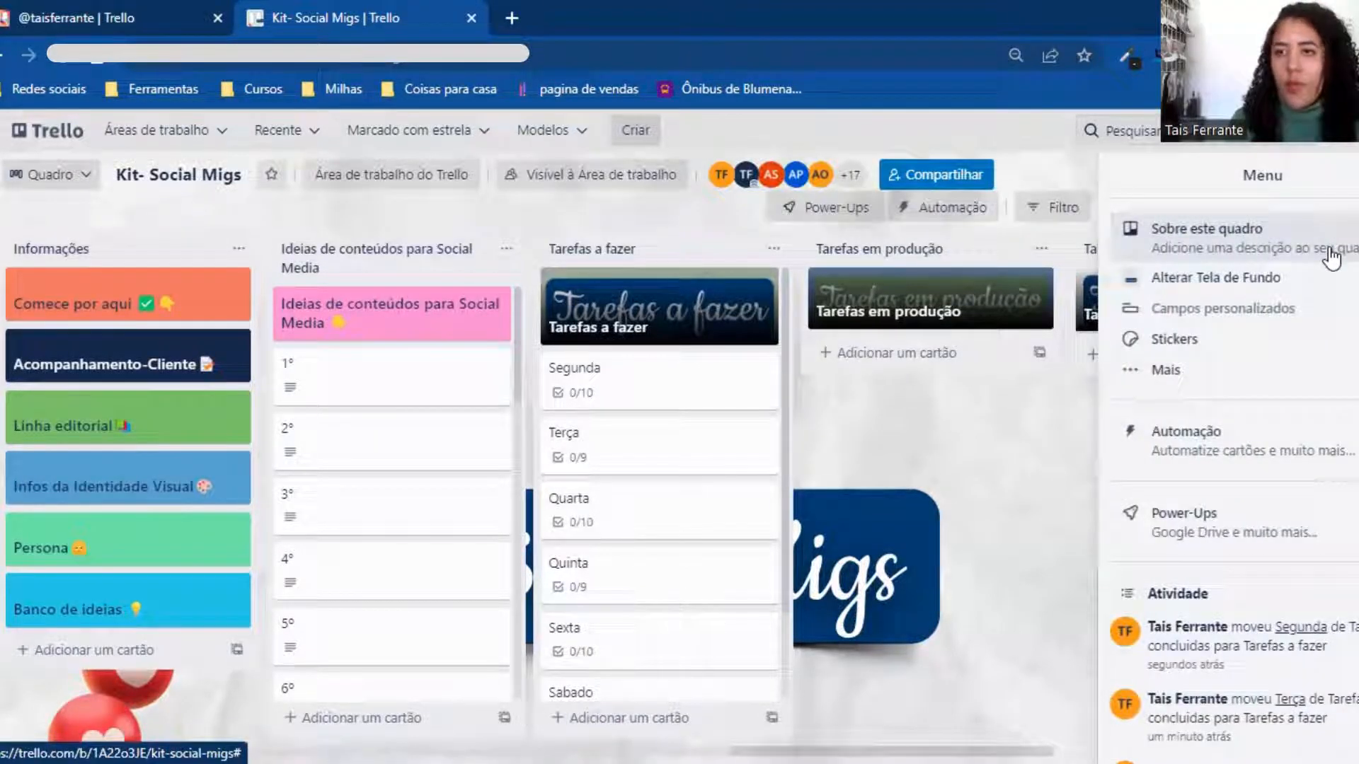
{"action": "scroll", "coordinate": [1296, 262], "scroll_direction": "down", "scroll_amount": 2}
{"action": "left_click", "coordinate": [1250, 276]}
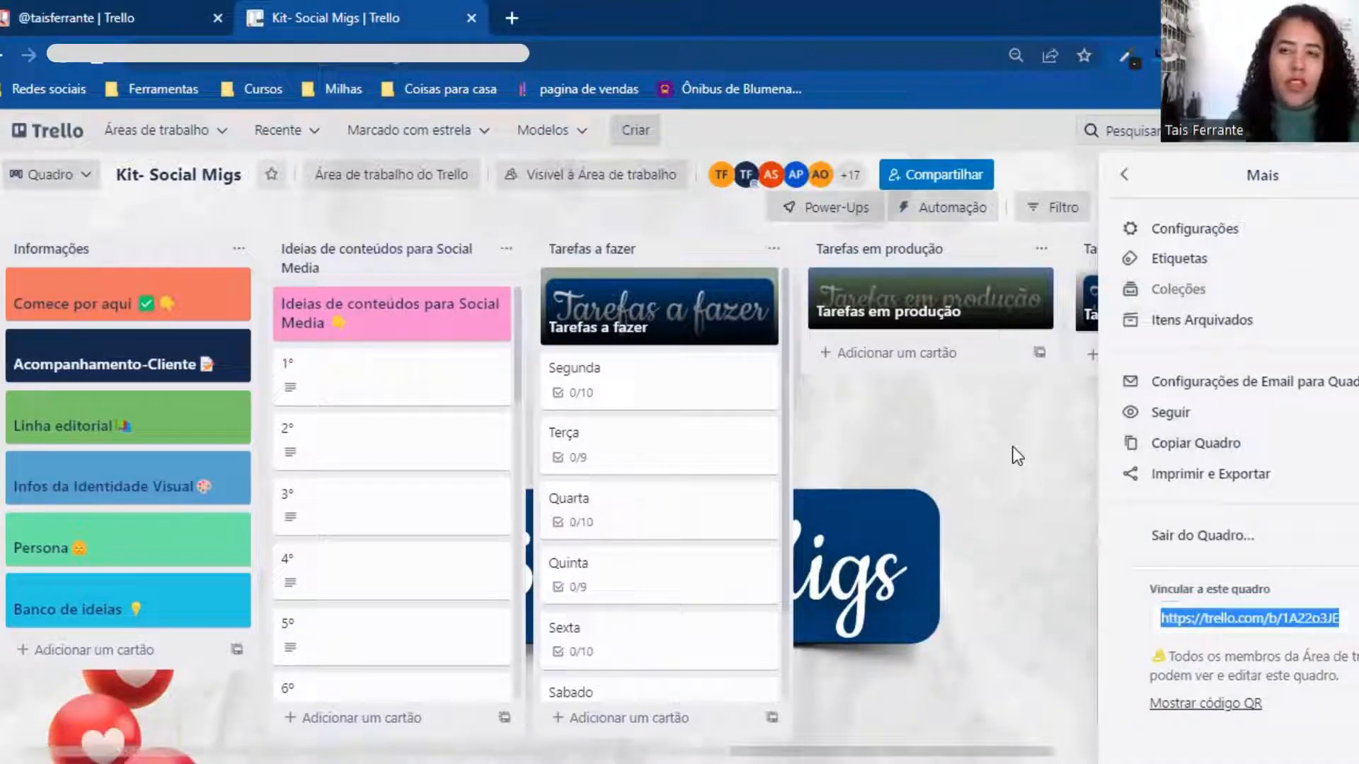
{"action": "left_click", "coordinate": [1358, 175]}
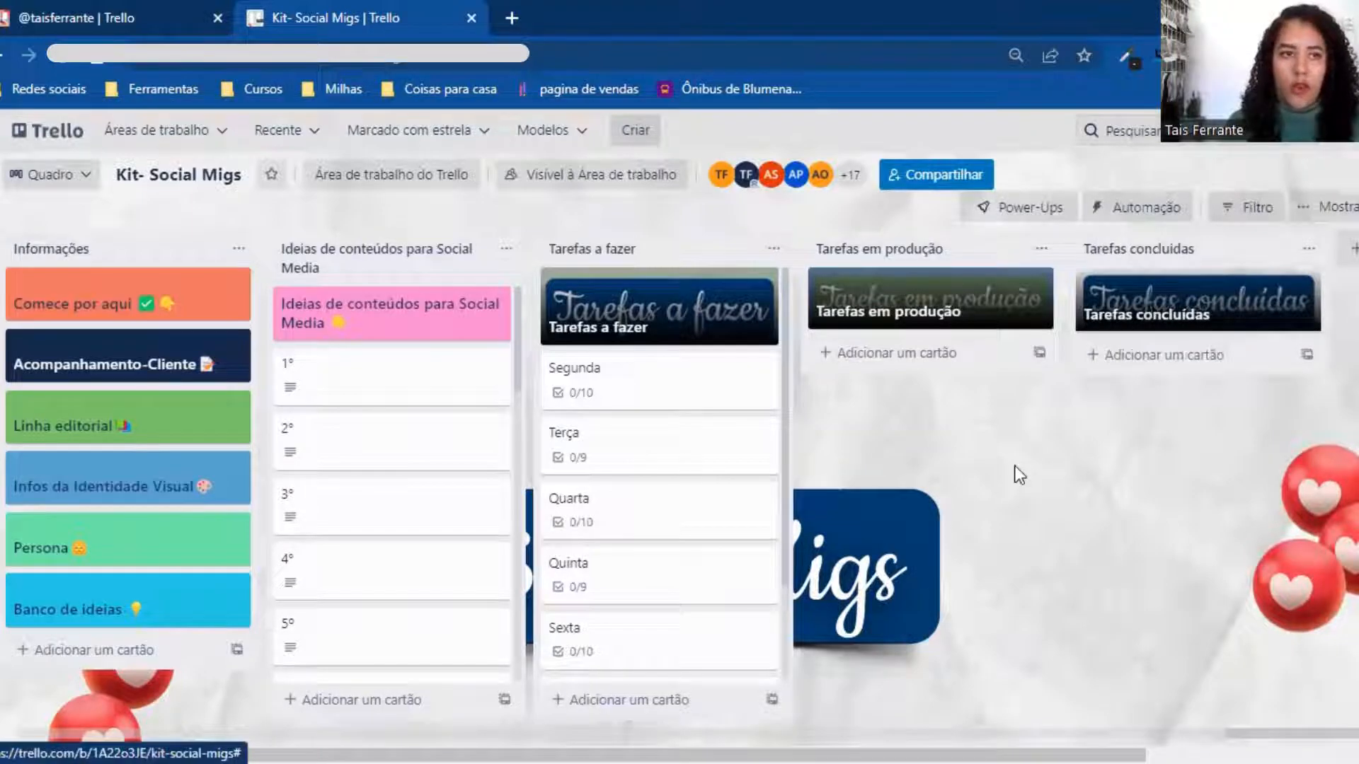
{"action": "left_click", "coordinate": [126, 11]}
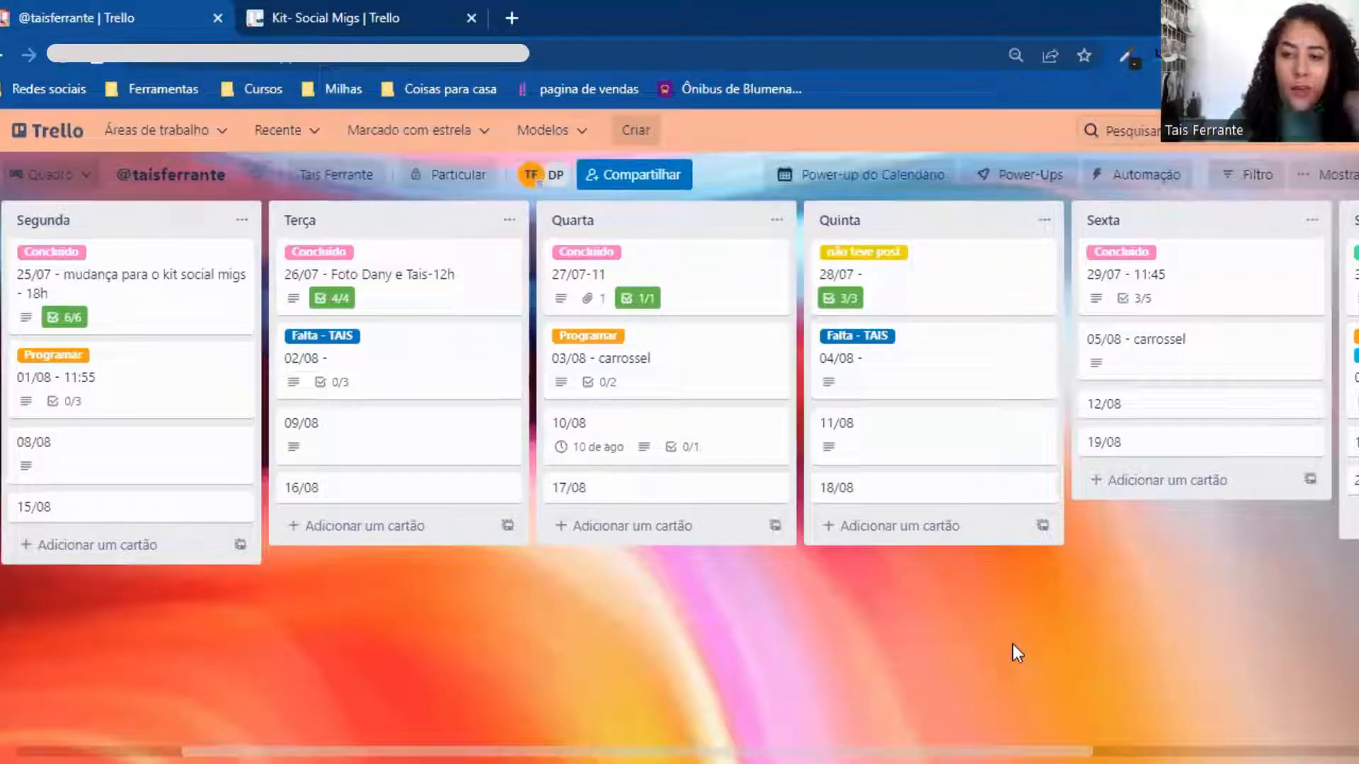